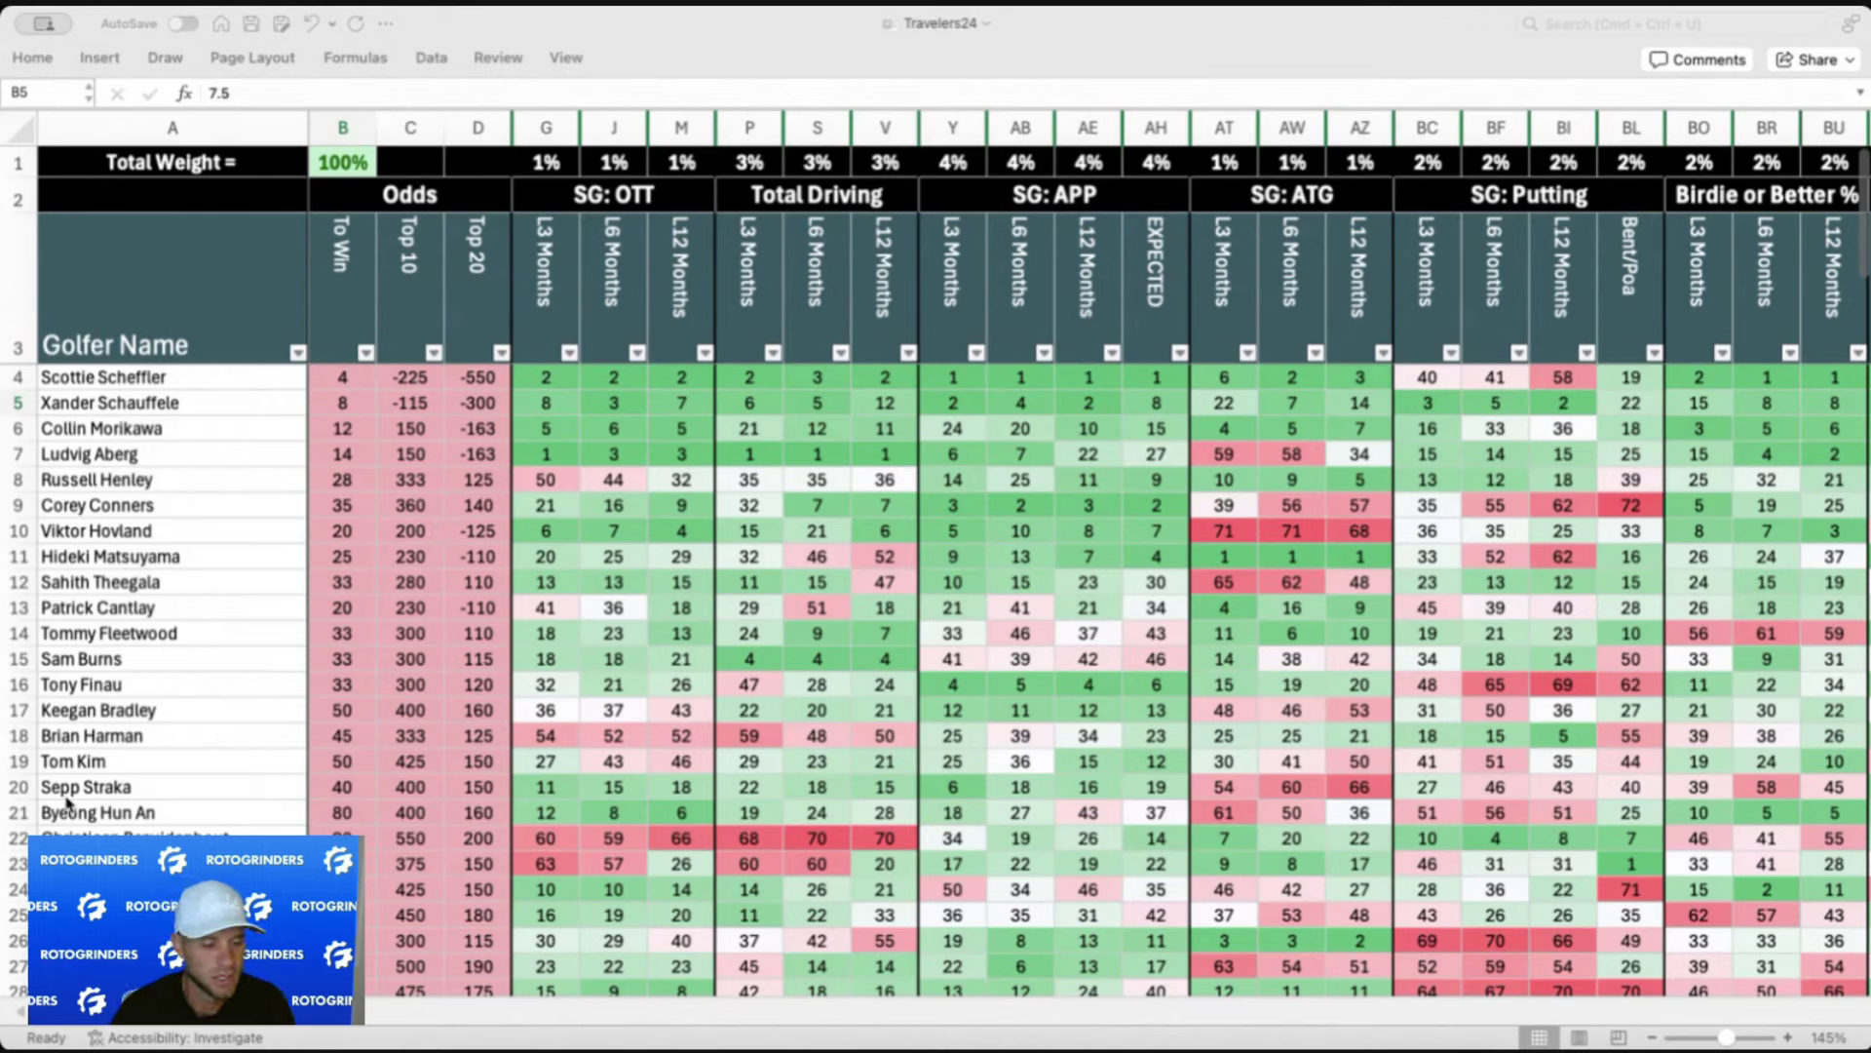
Review the L6 Months column and the SG: OTT and Total Driving category headers
{"action": "key", "text": "super+Tab"}
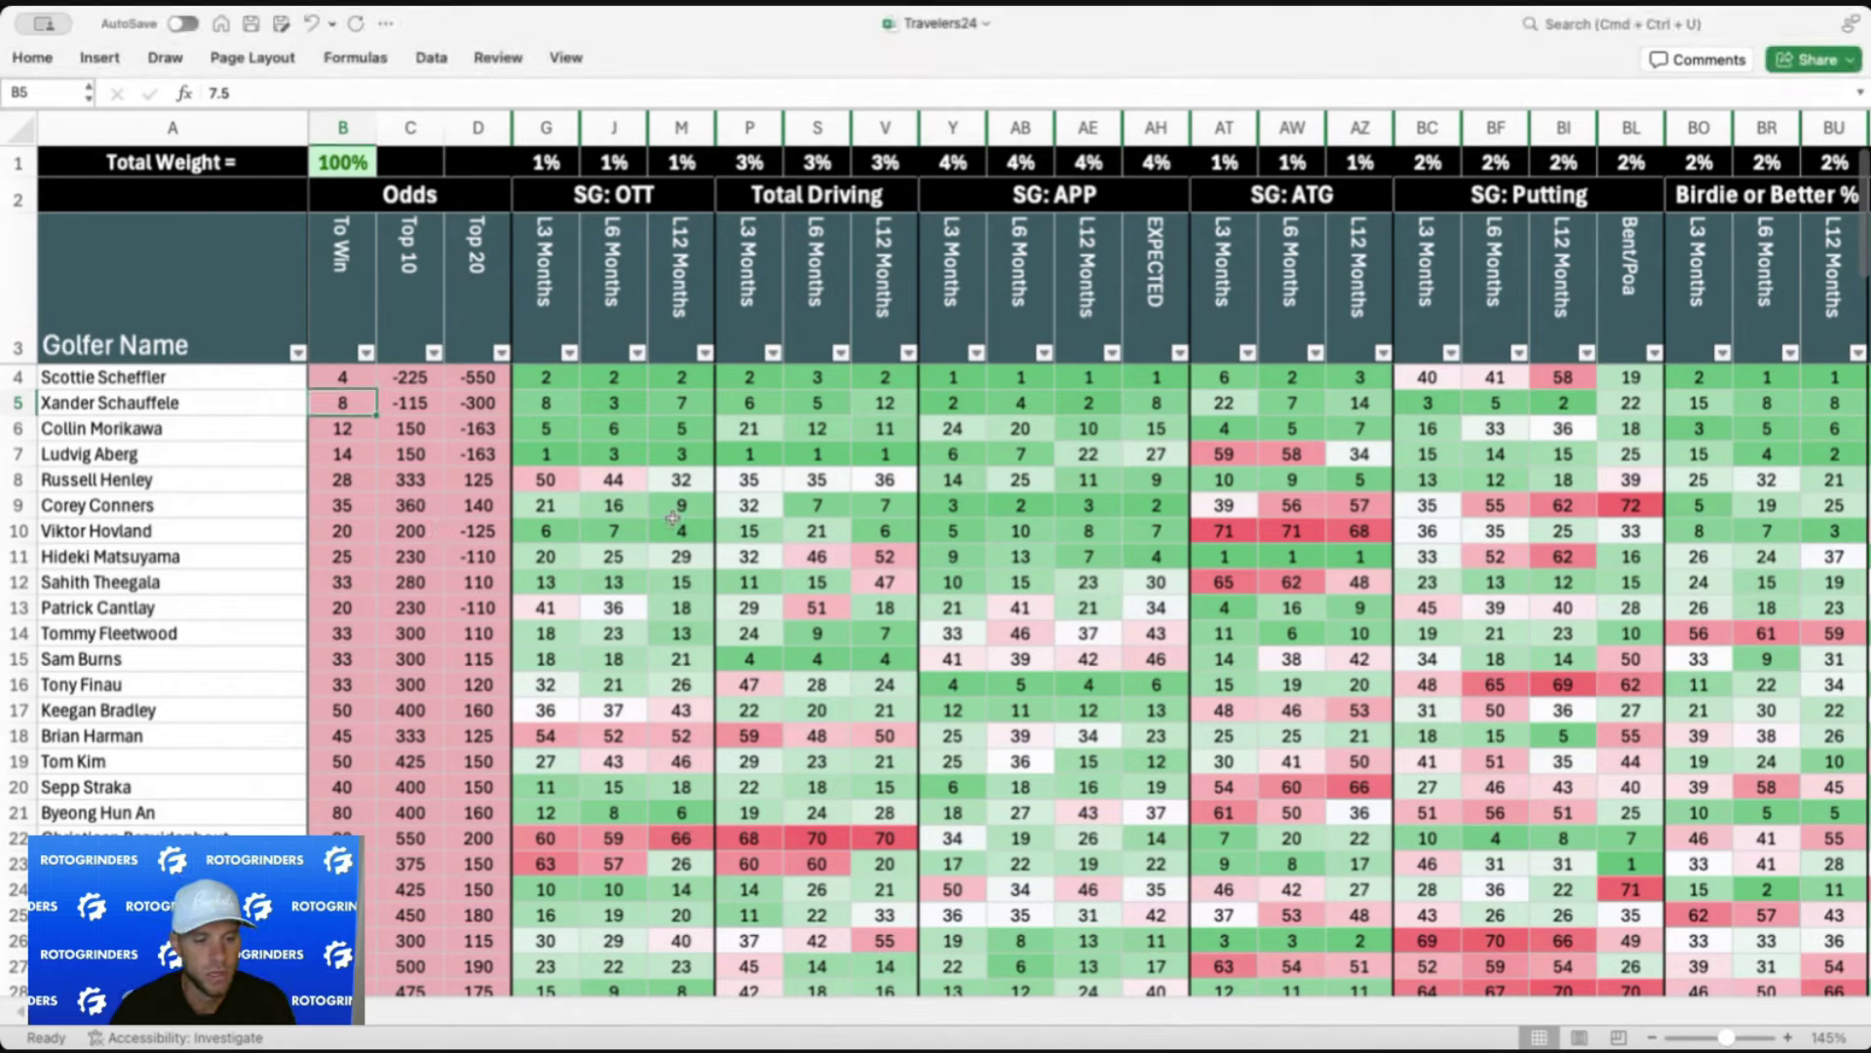
{"action": "scroll", "coordinate": [672, 518], "scroll_direction": "right", "scroll_amount": 15}
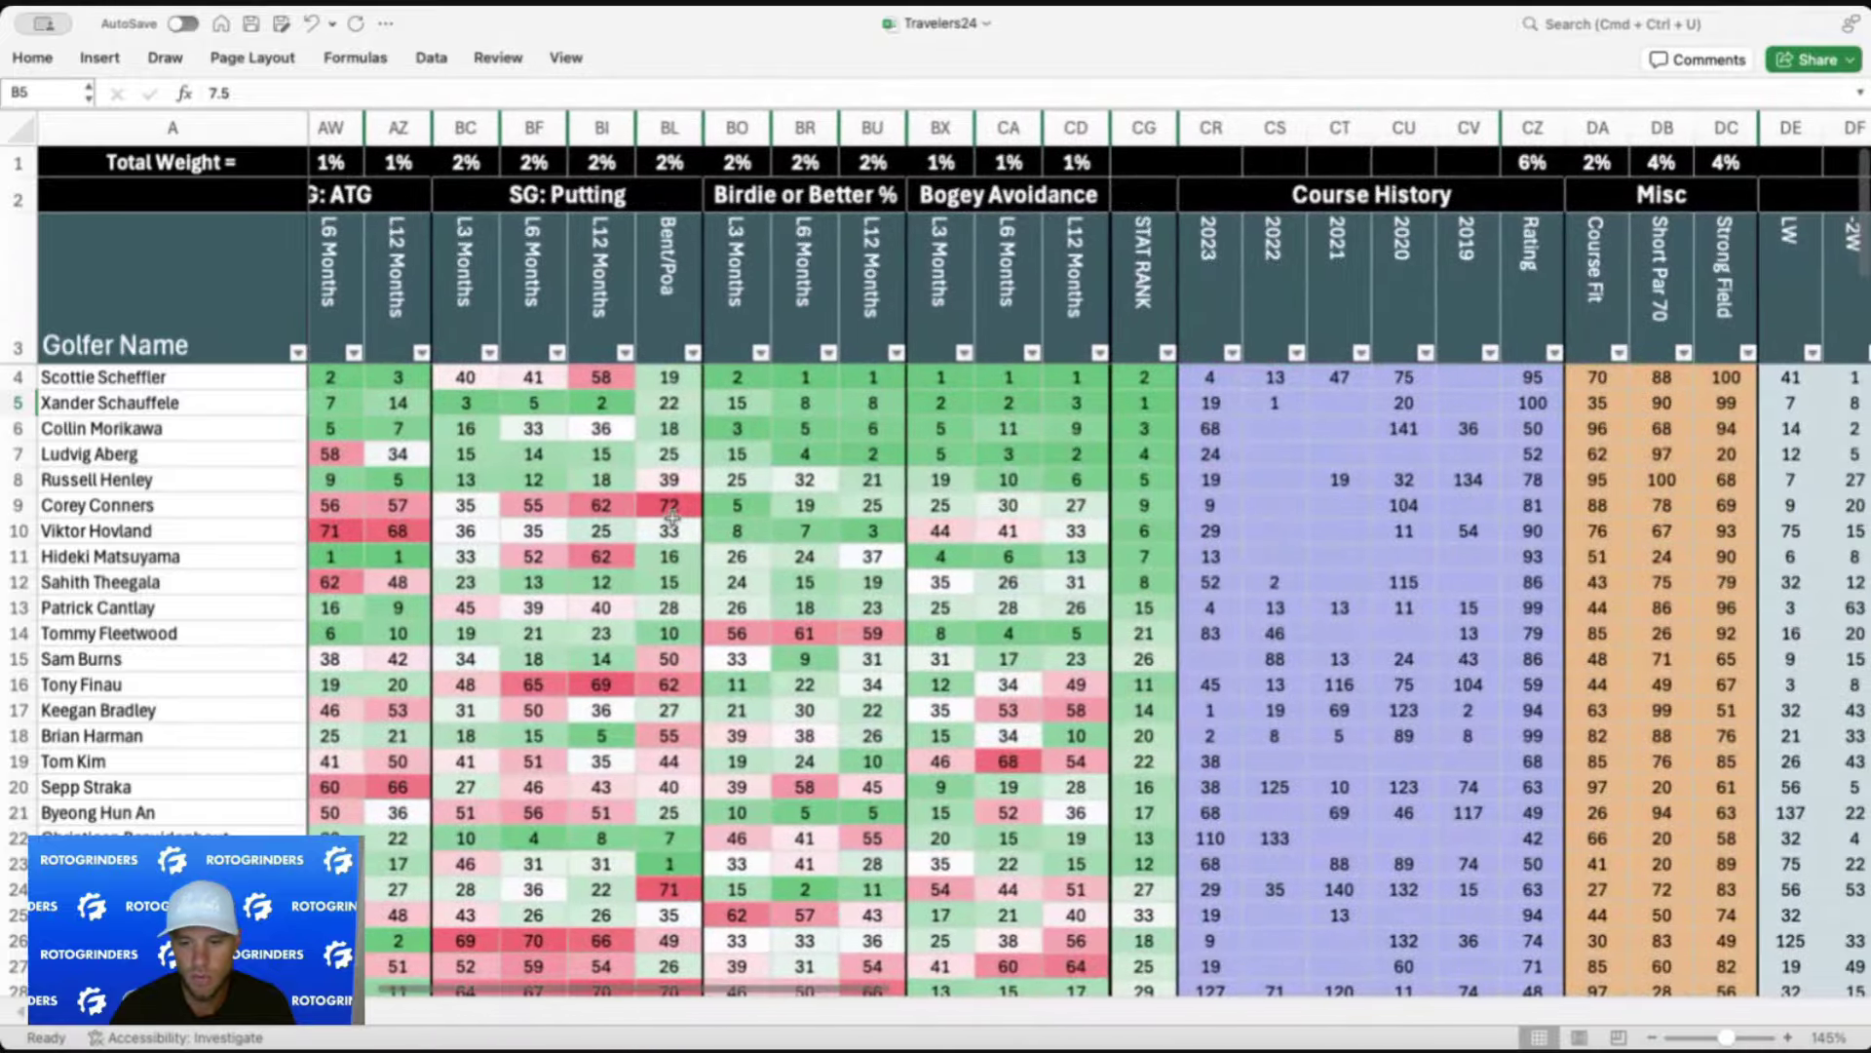
{"action": "scroll", "coordinate": [673, 518], "scroll_direction": "left", "scroll_amount": 15}
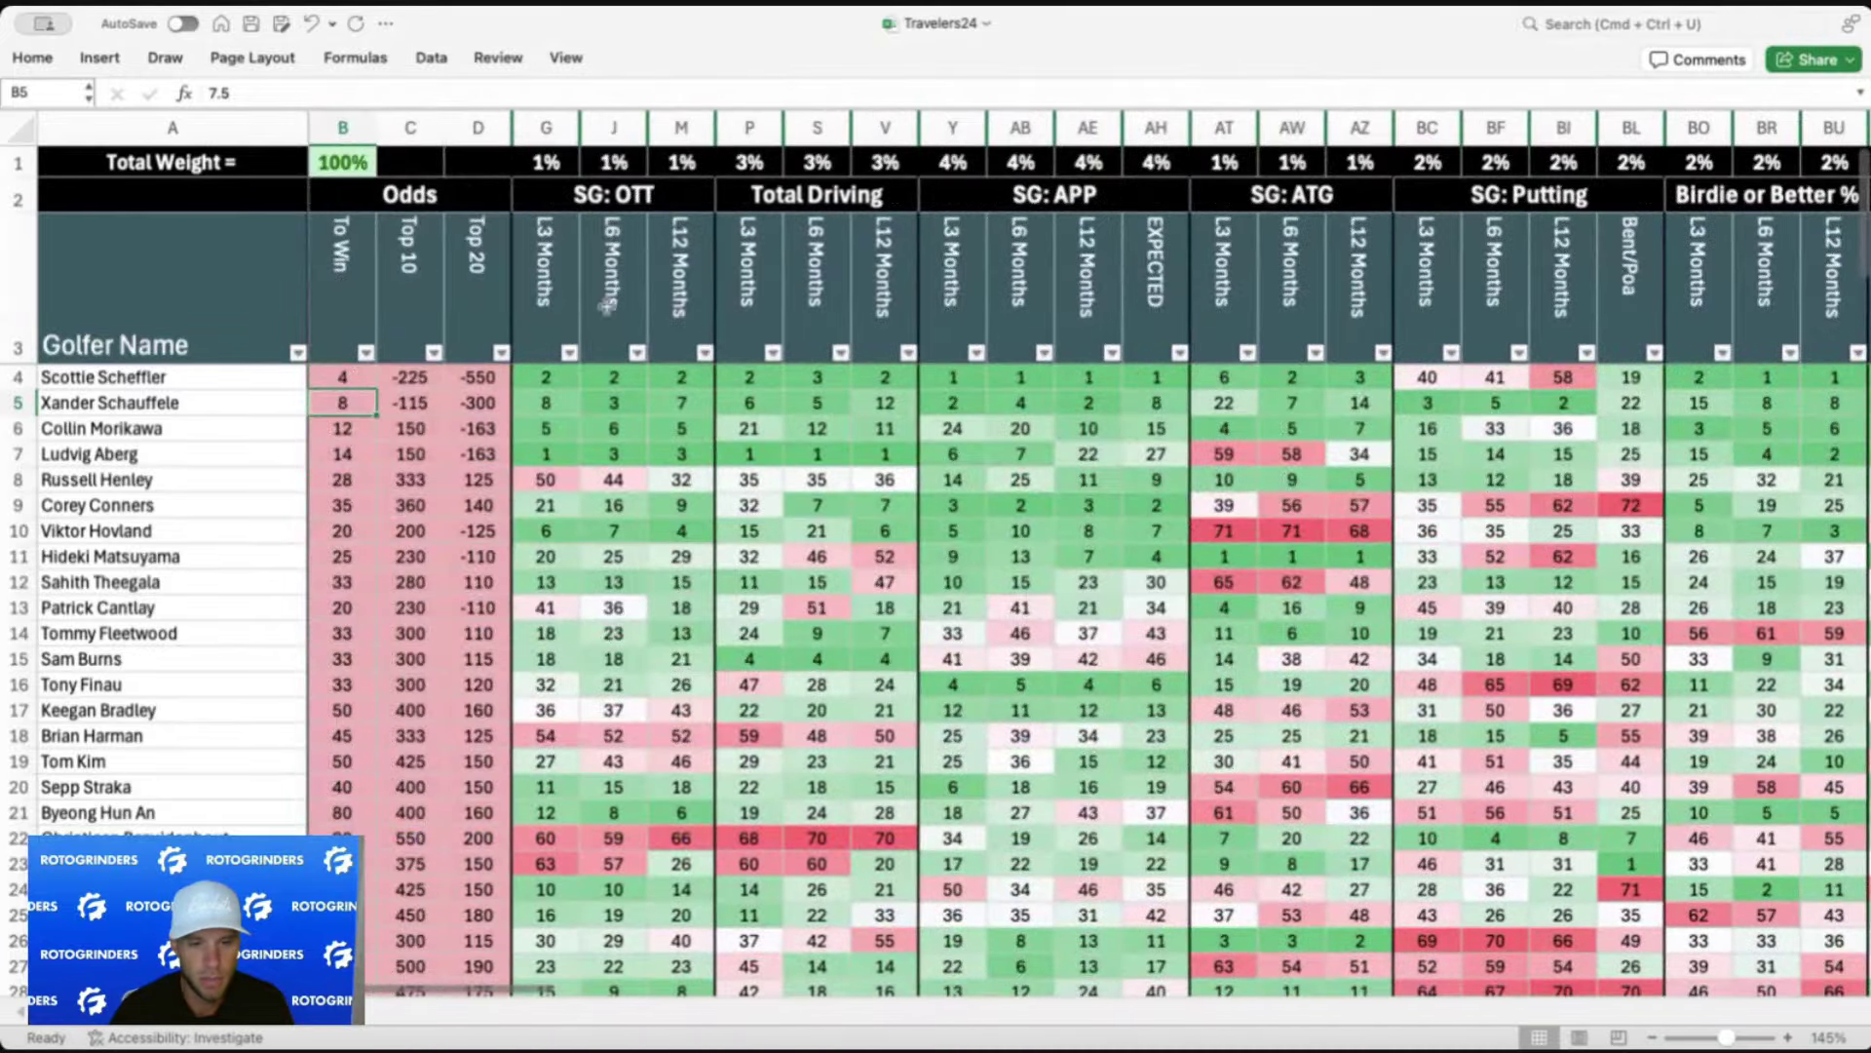
{"action": "left_click", "coordinate": [619, 236]}
{"action": "left_click", "coordinate": [619, 197]}
{"action": "left_click", "coordinate": [792, 197]}
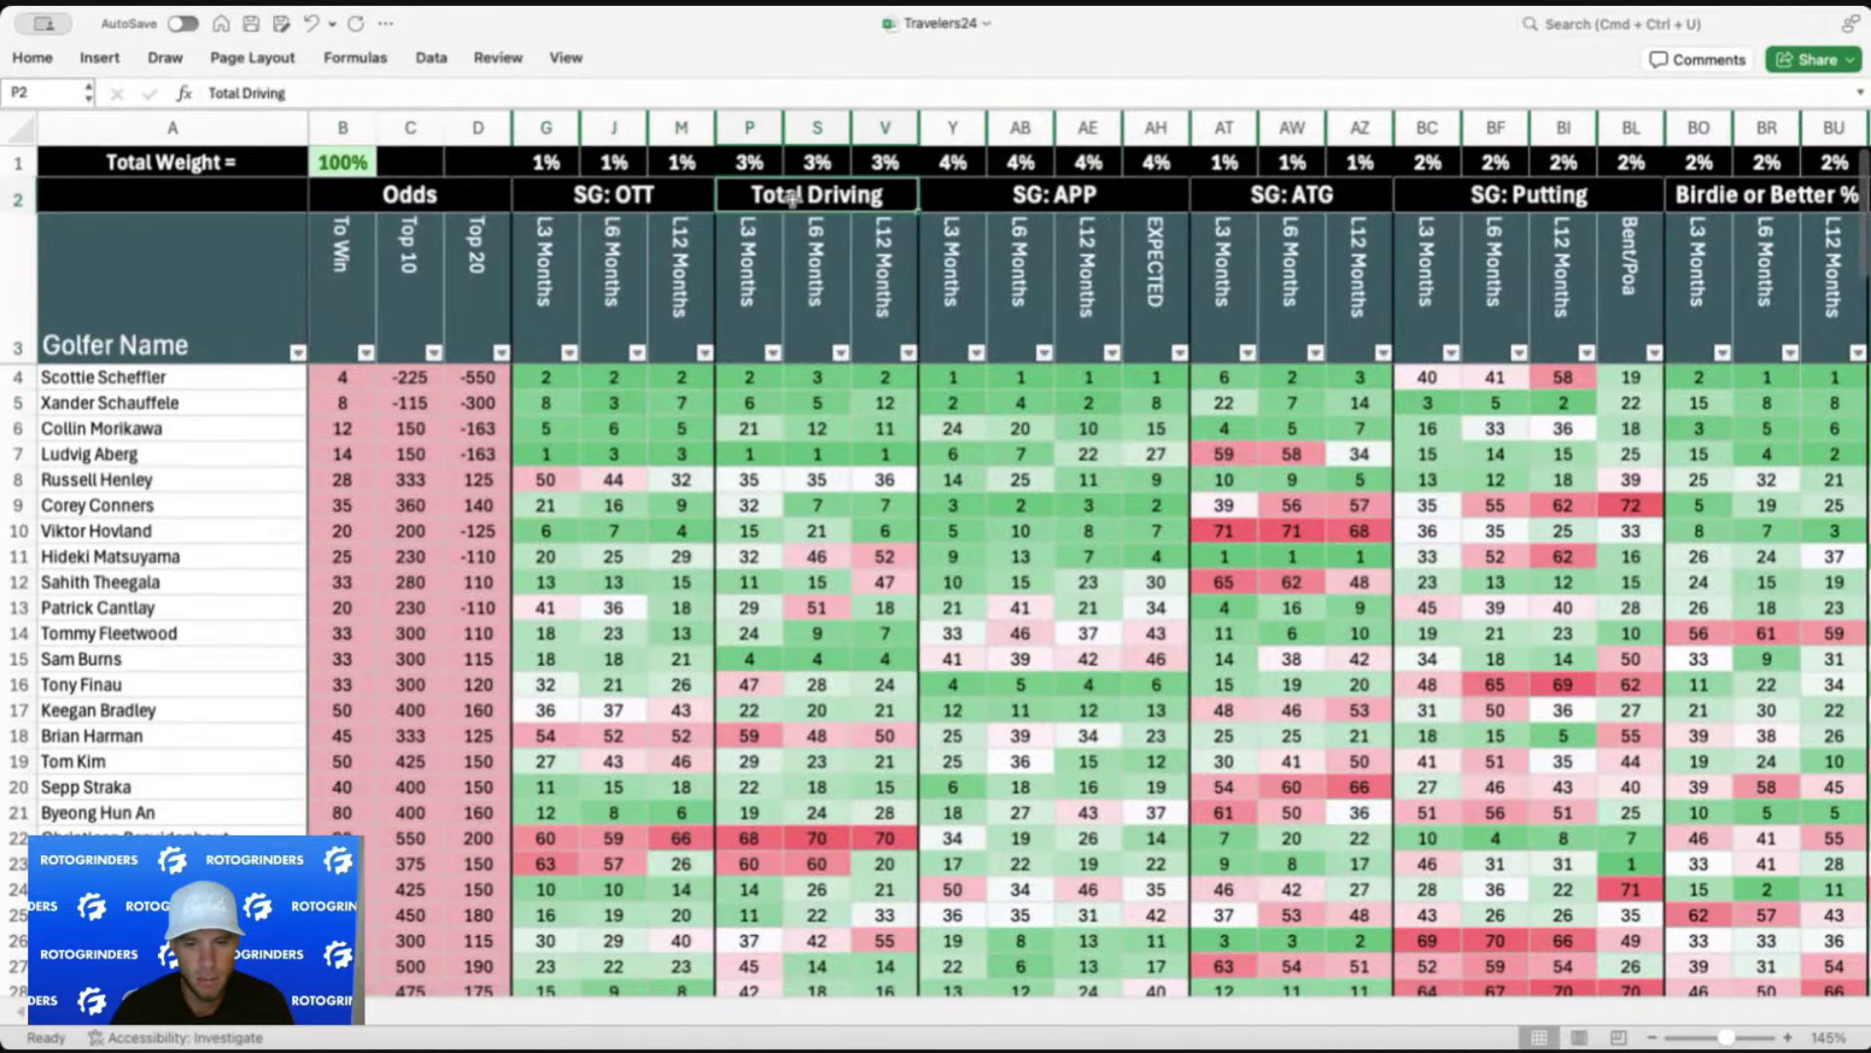
Review the SG: APP, SG: ATG and SG: Putting headers, summing the putting weights
{"action": "scroll", "coordinate": [792, 198], "scroll_direction": "right", "scroll_amount": 4}
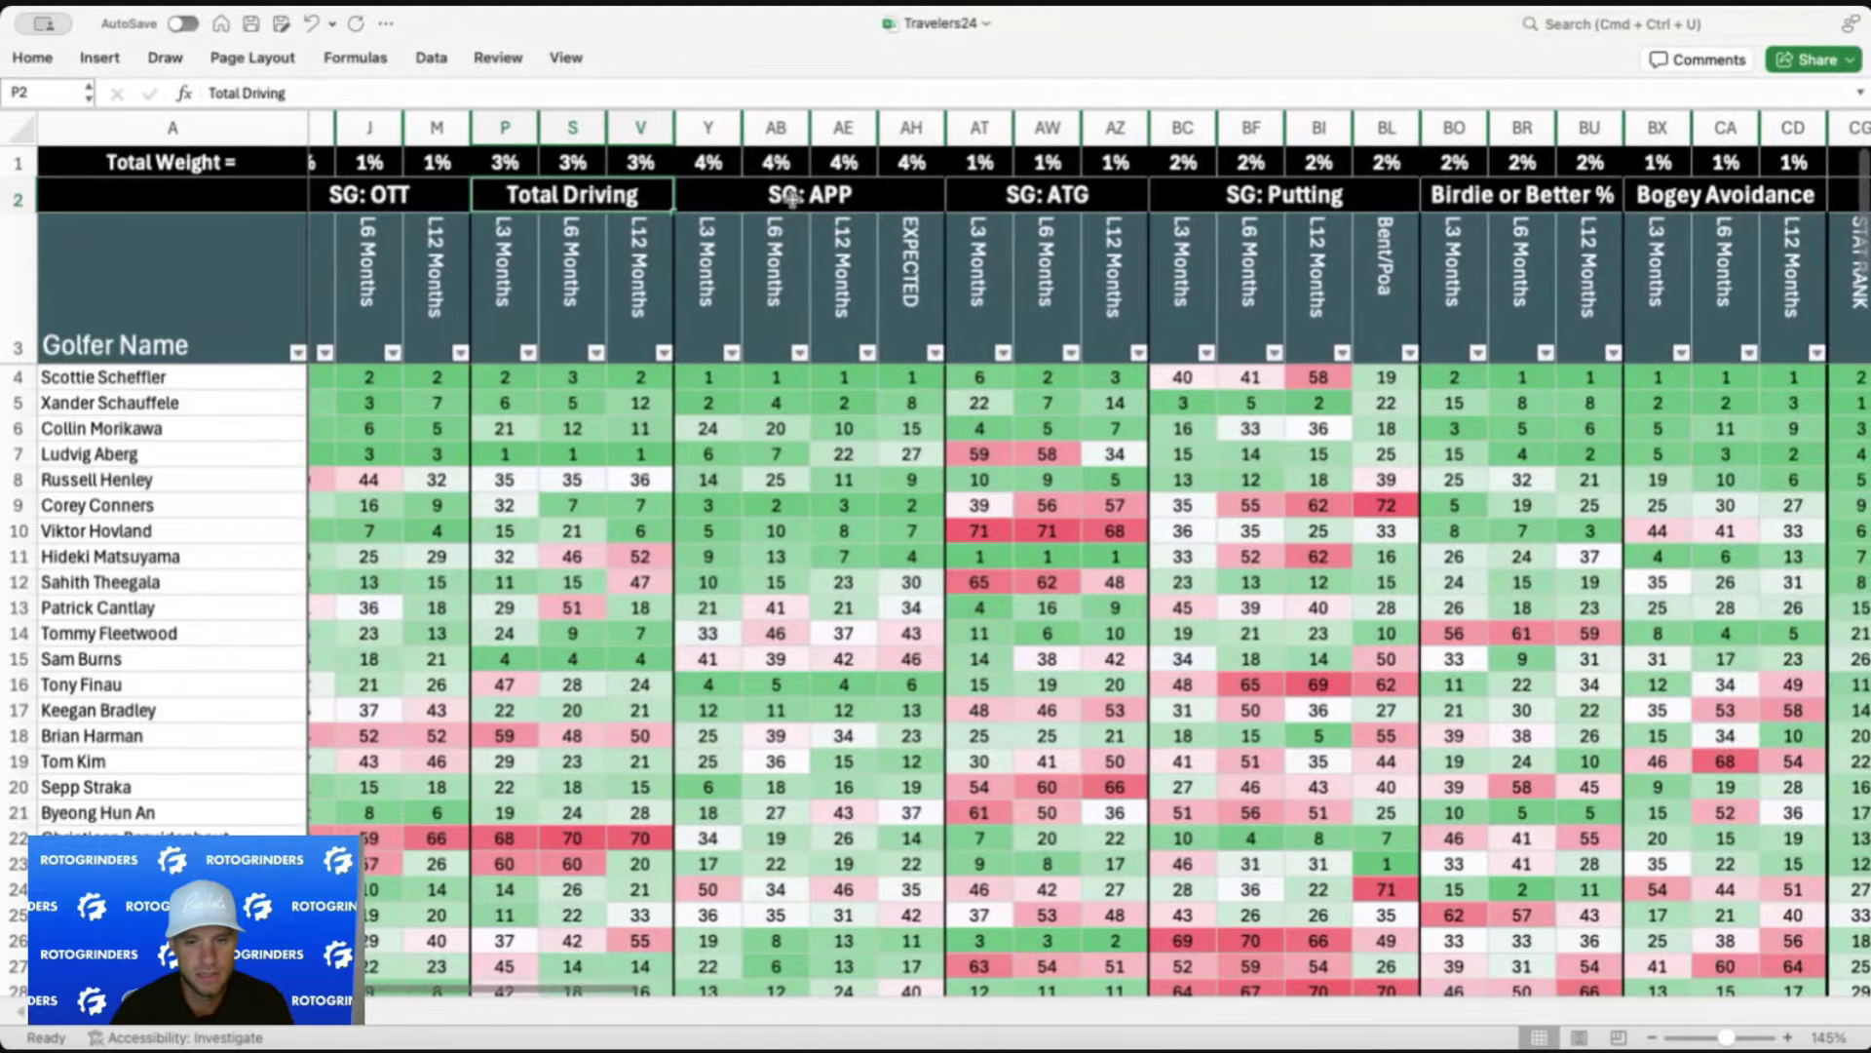
{"action": "left_click", "coordinate": [792, 198]}
{"action": "scroll", "coordinate": [828, 196], "scroll_direction": "right", "scroll_amount": 3}
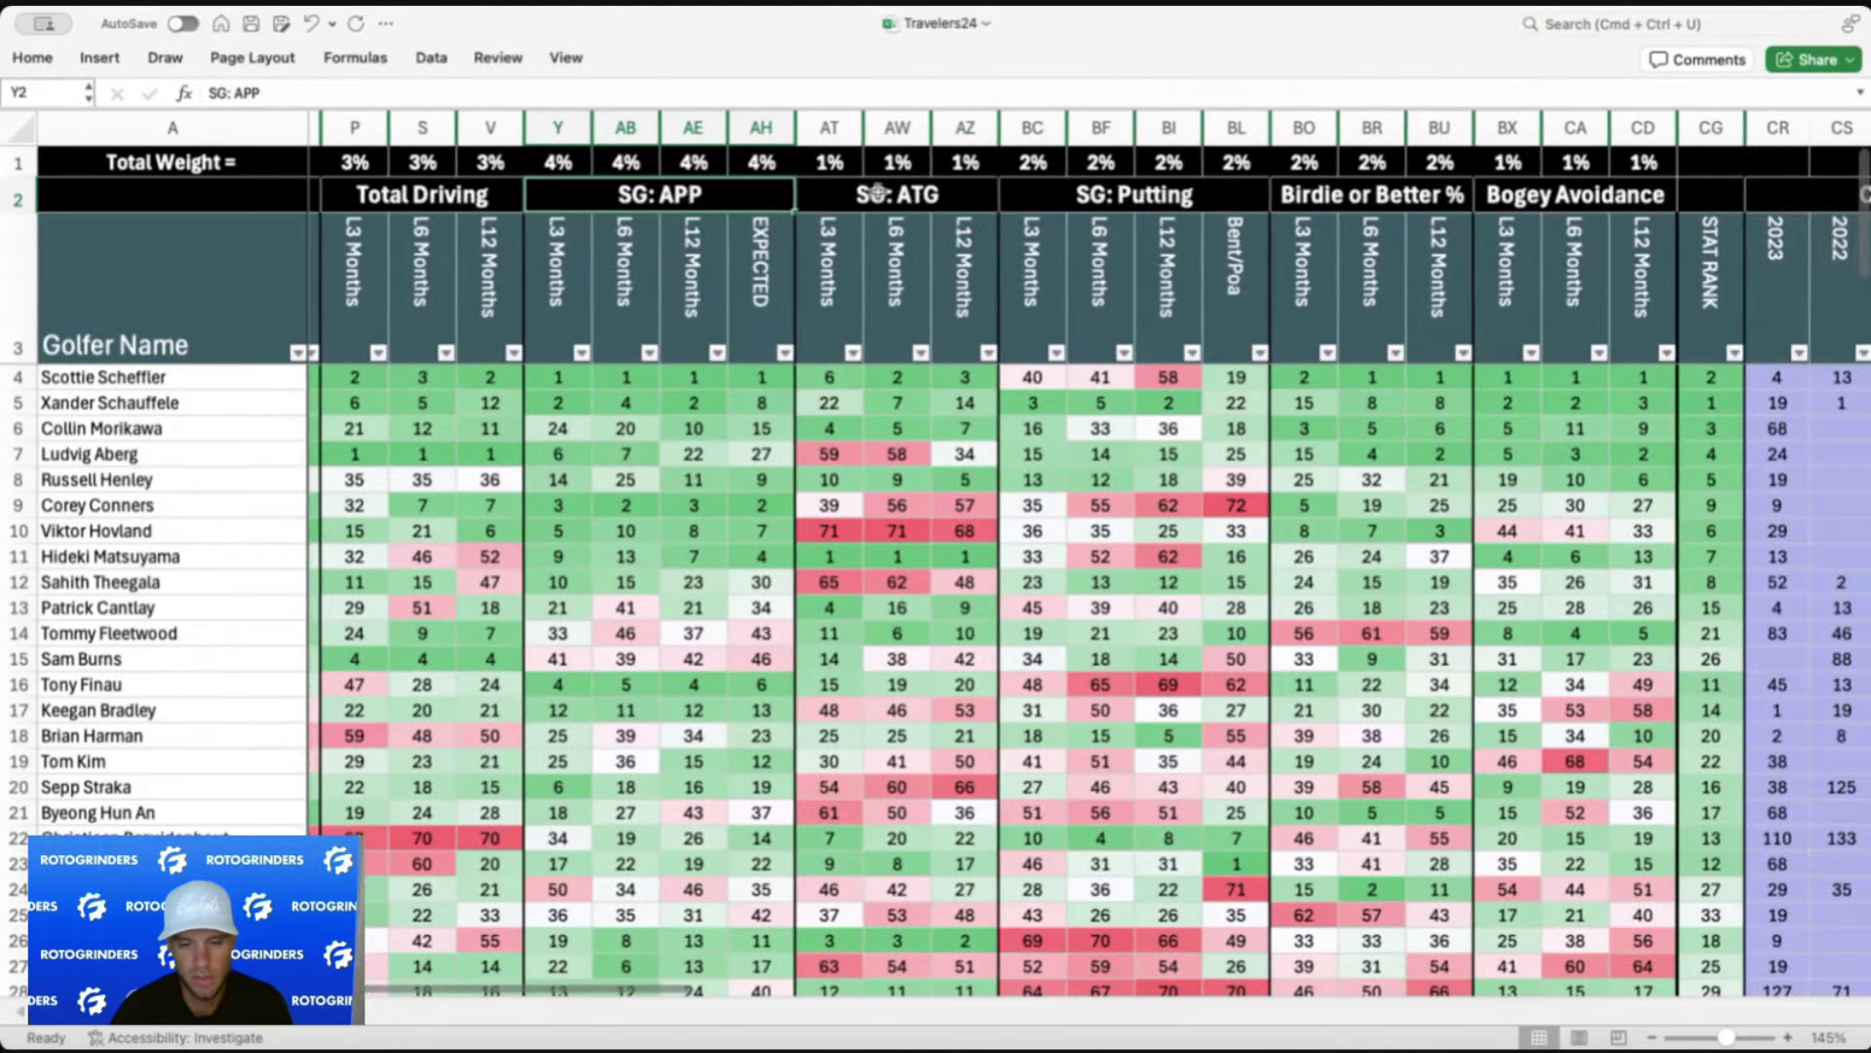
{"action": "left_click", "coordinate": [875, 194]}
{"action": "left_click", "coordinate": [1089, 195]}
{"action": "scroll", "coordinate": [1089, 197], "scroll_direction": "right", "scroll_amount": 3}
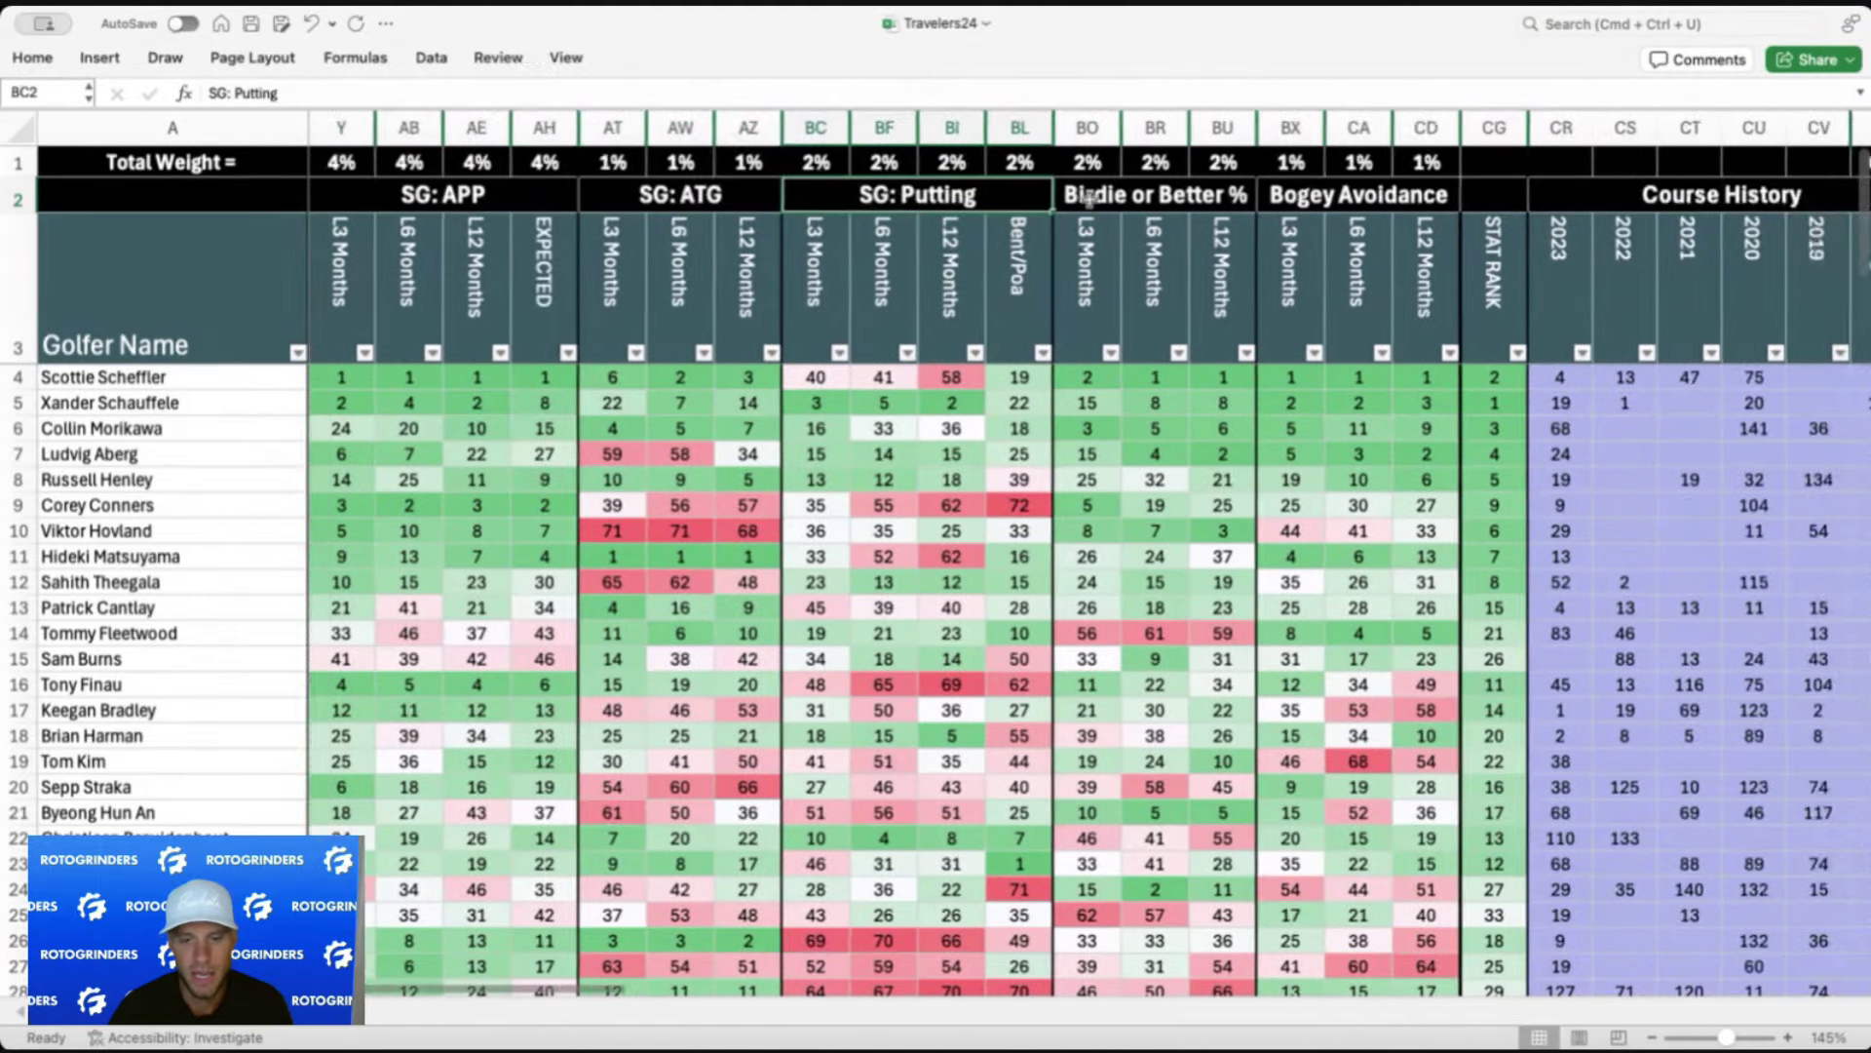
{"action": "left_click_drag", "start_coordinate": [797, 163], "coordinate": [999, 164]}
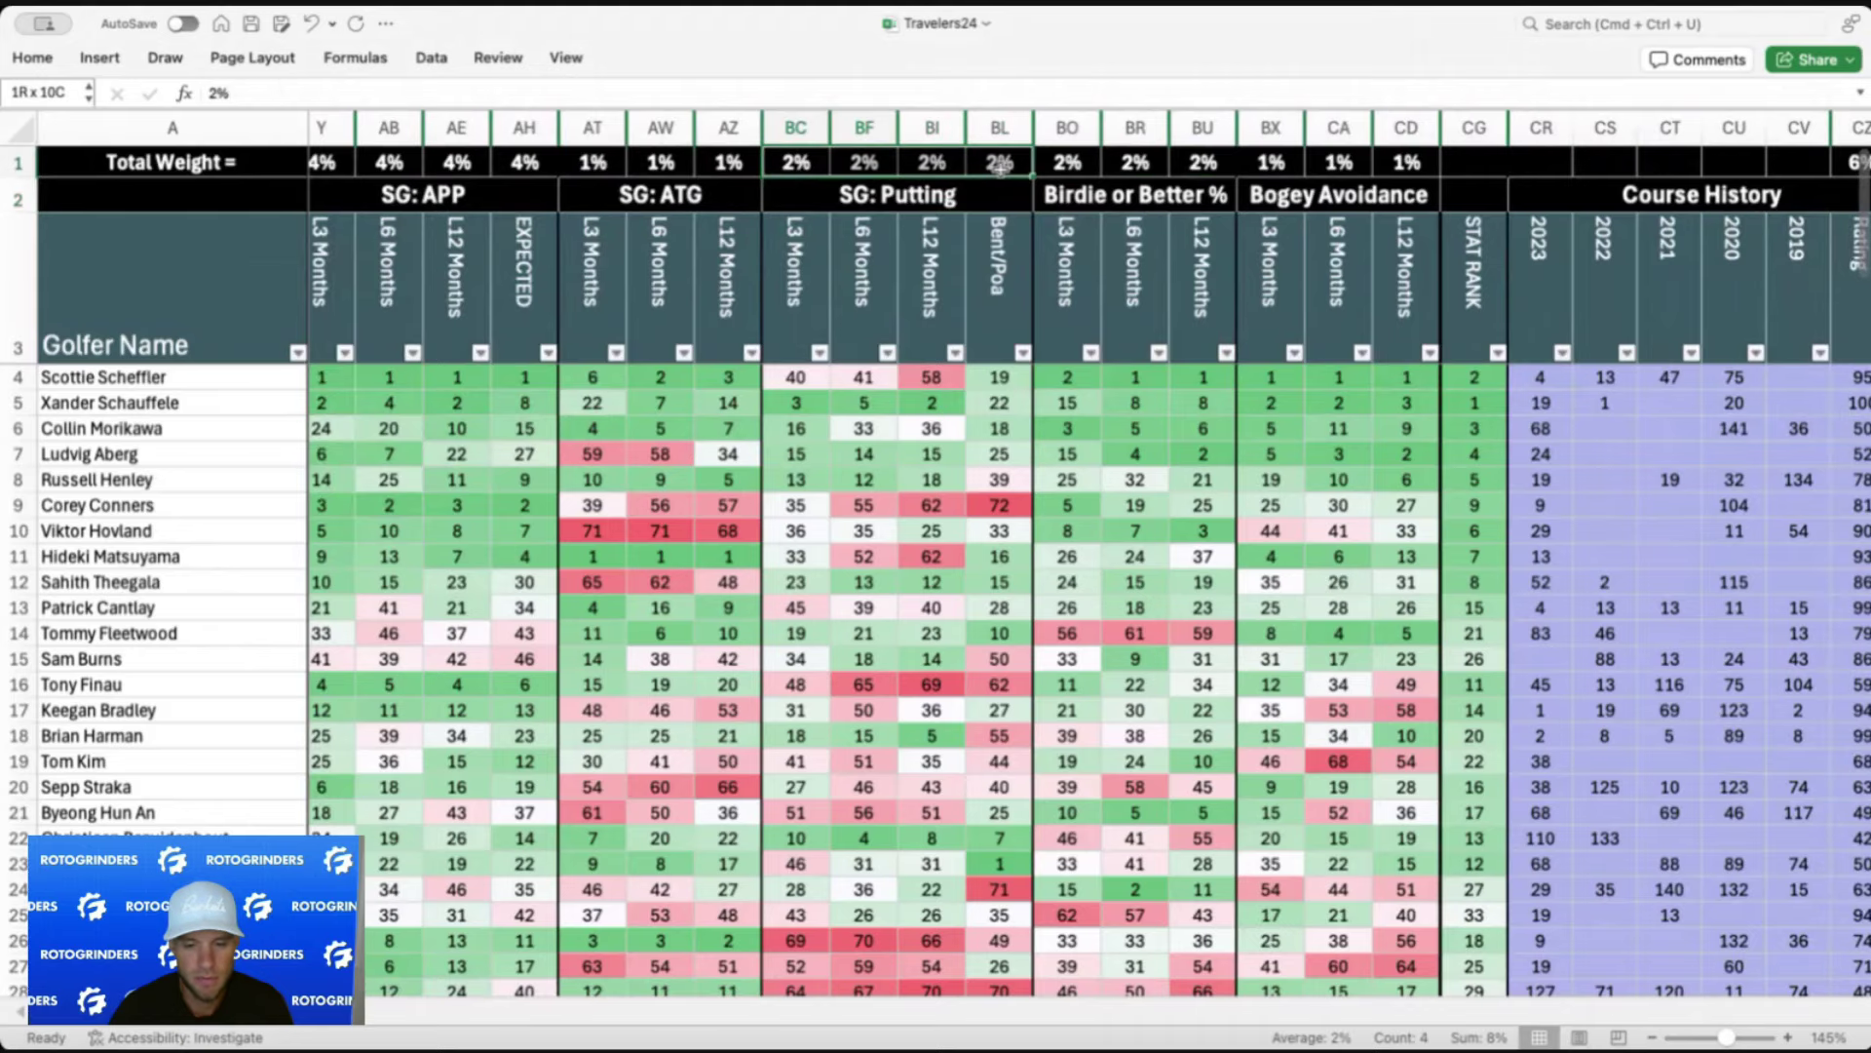
{"action": "left_click", "coordinate": [997, 281]}
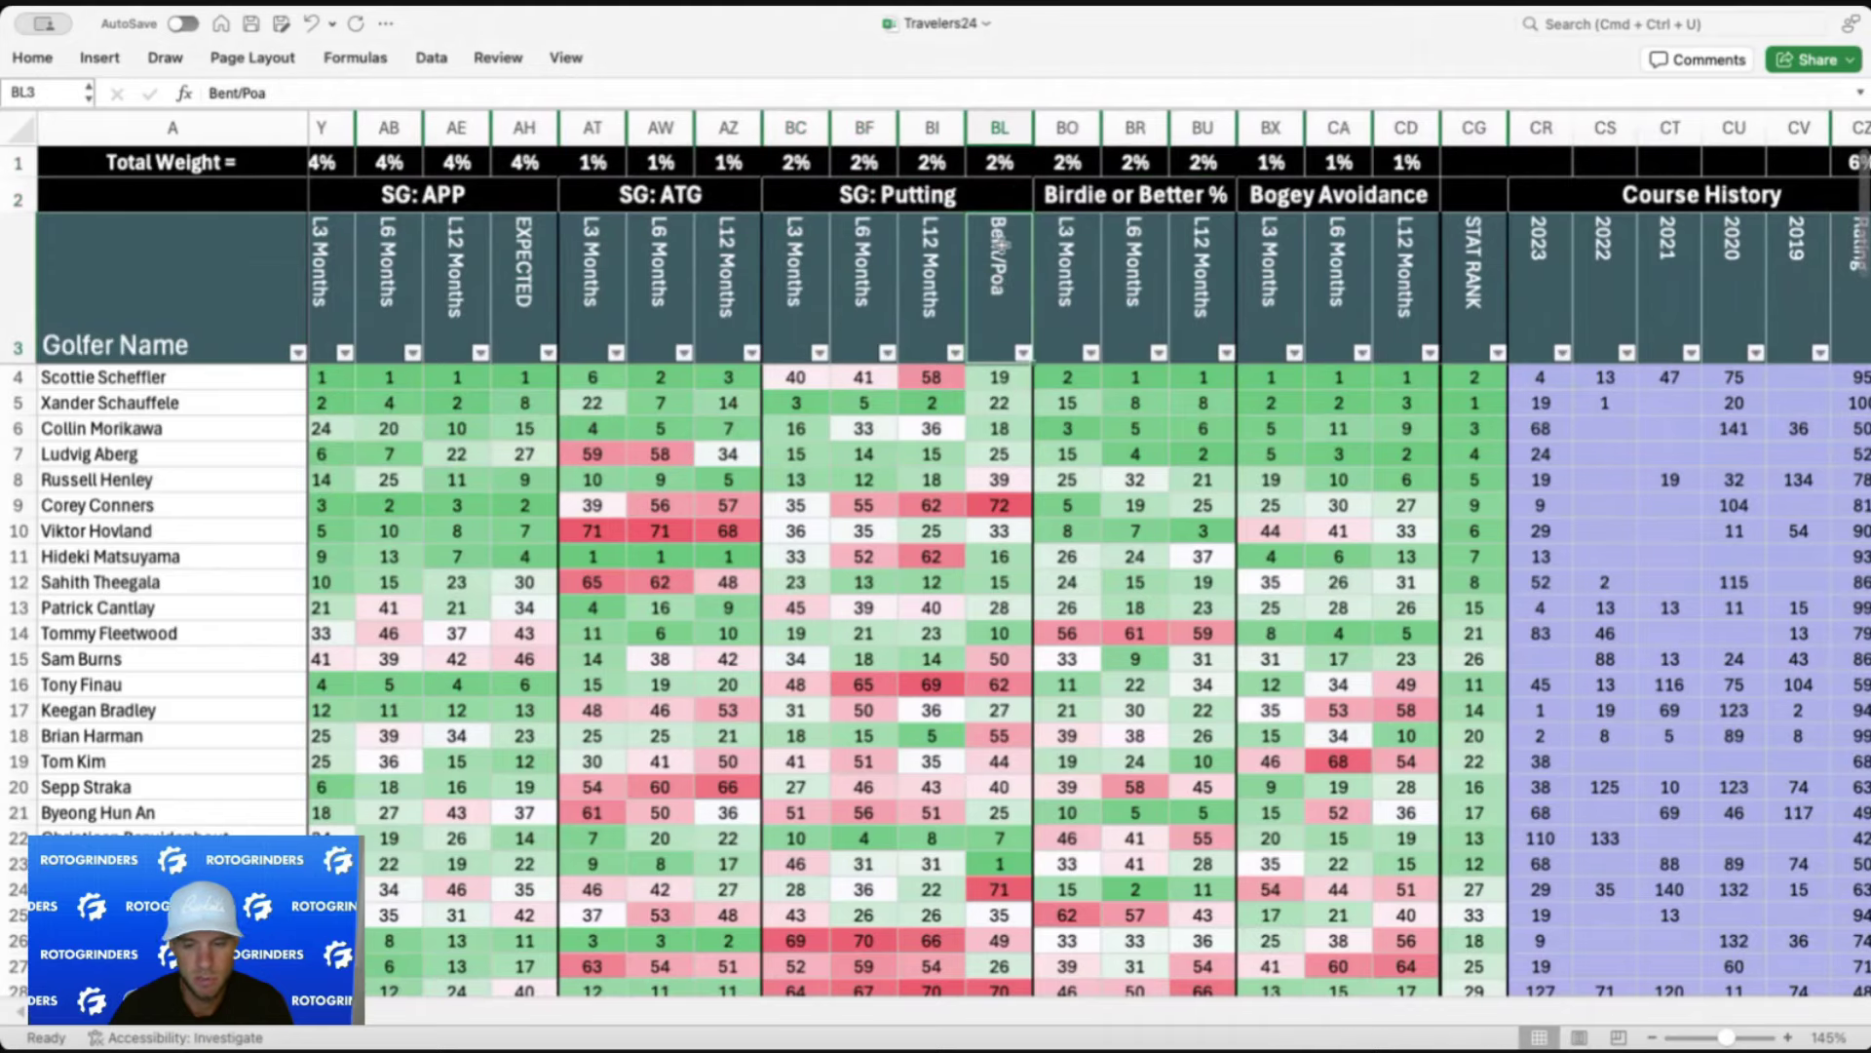
Review the Birdie or Better % and Bogey Avoidance category headers
{"action": "scroll", "coordinate": [998, 312], "scroll_direction": "right", "scroll_amount": 2}
{"action": "left_click", "coordinate": [988, 186]}
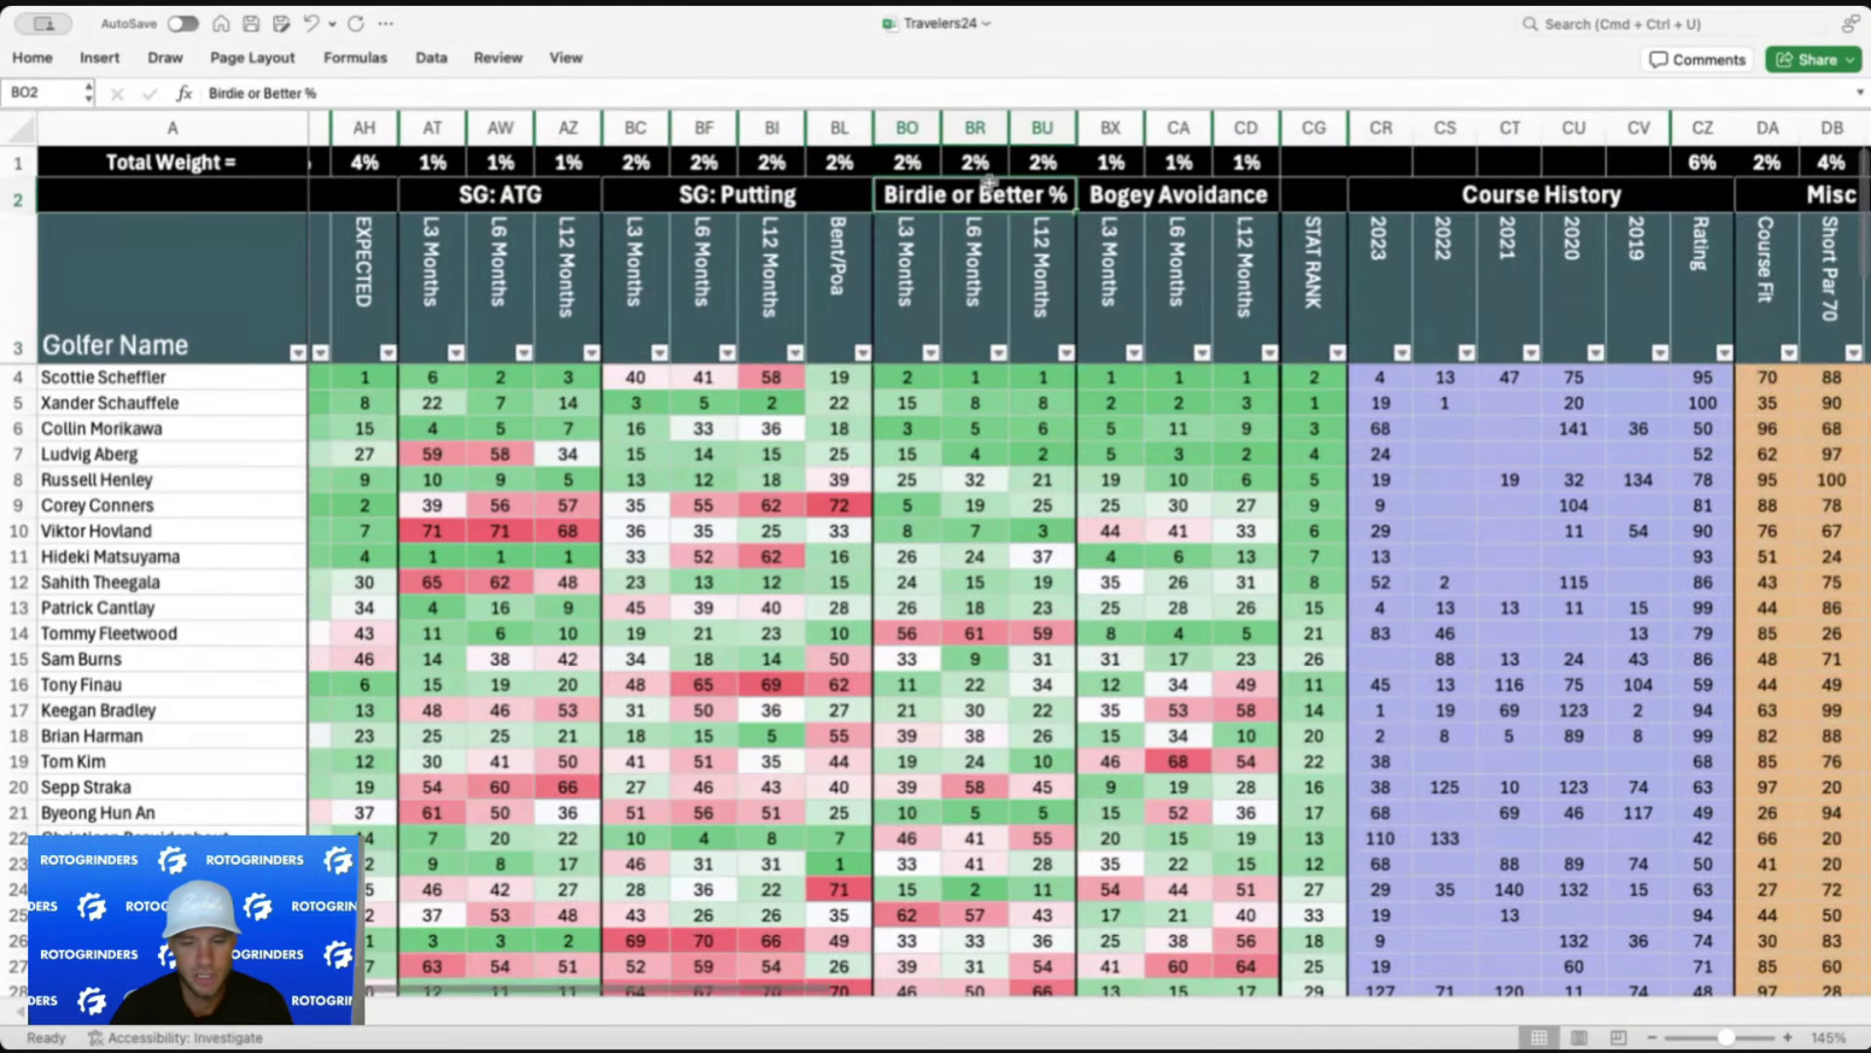
{"action": "left_click", "coordinate": [1179, 188]}
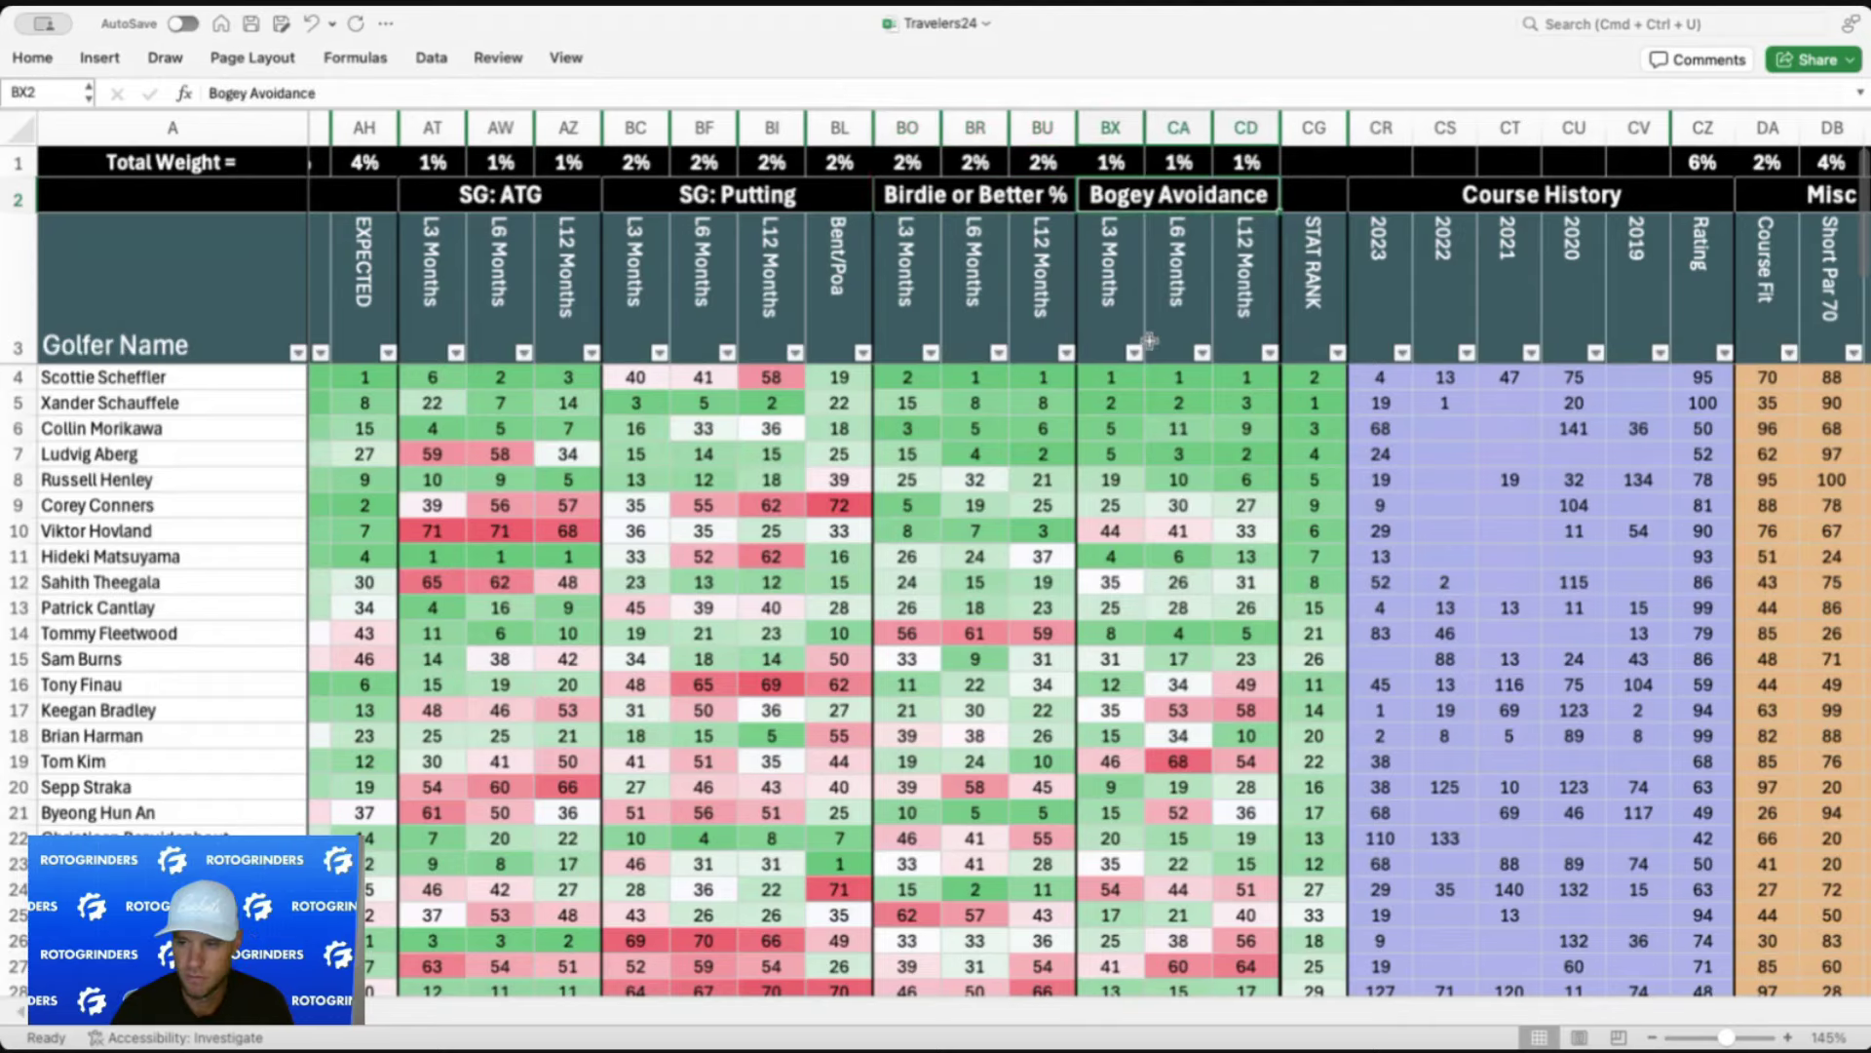
{"action": "scroll", "coordinate": [1150, 340], "scroll_direction": "right", "scroll_amount": 10}
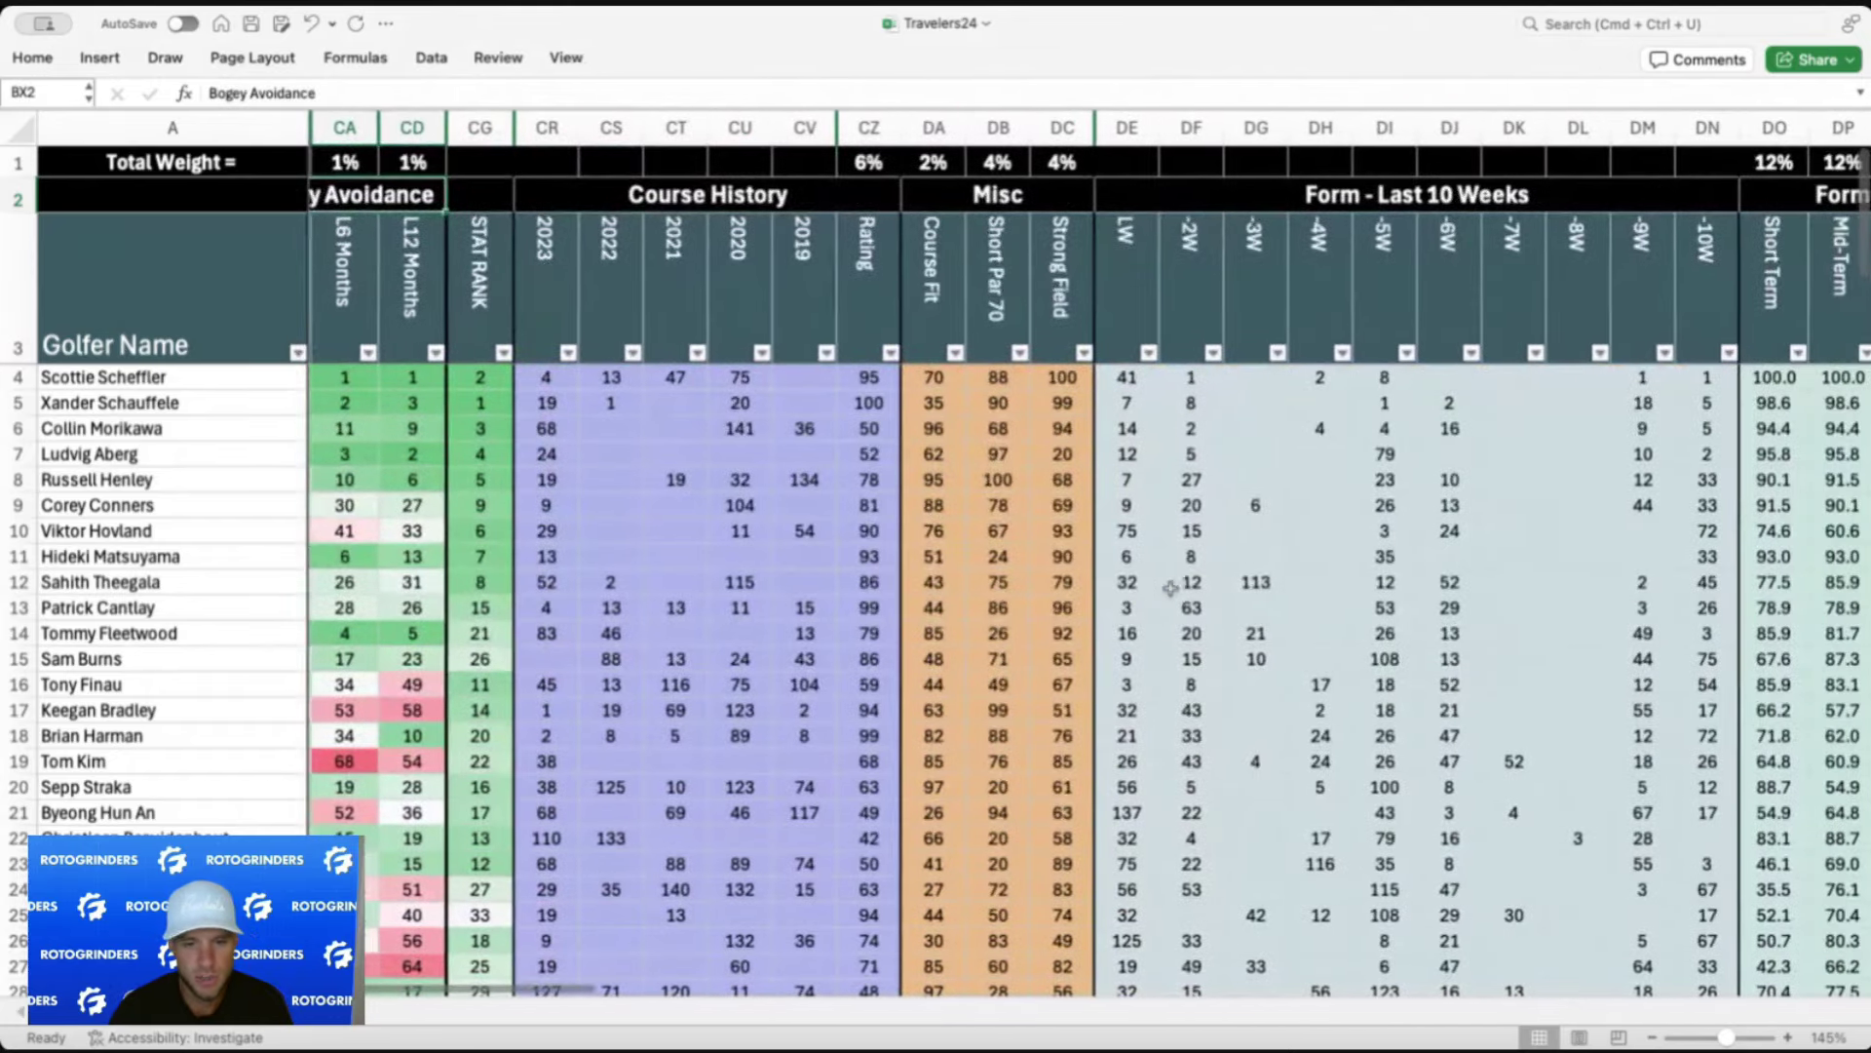
Check Course History Rating 6%, Course Fit 2%, Short Par 70 4% and the Strong Field column
{"action": "left_click", "coordinate": [880, 166]}
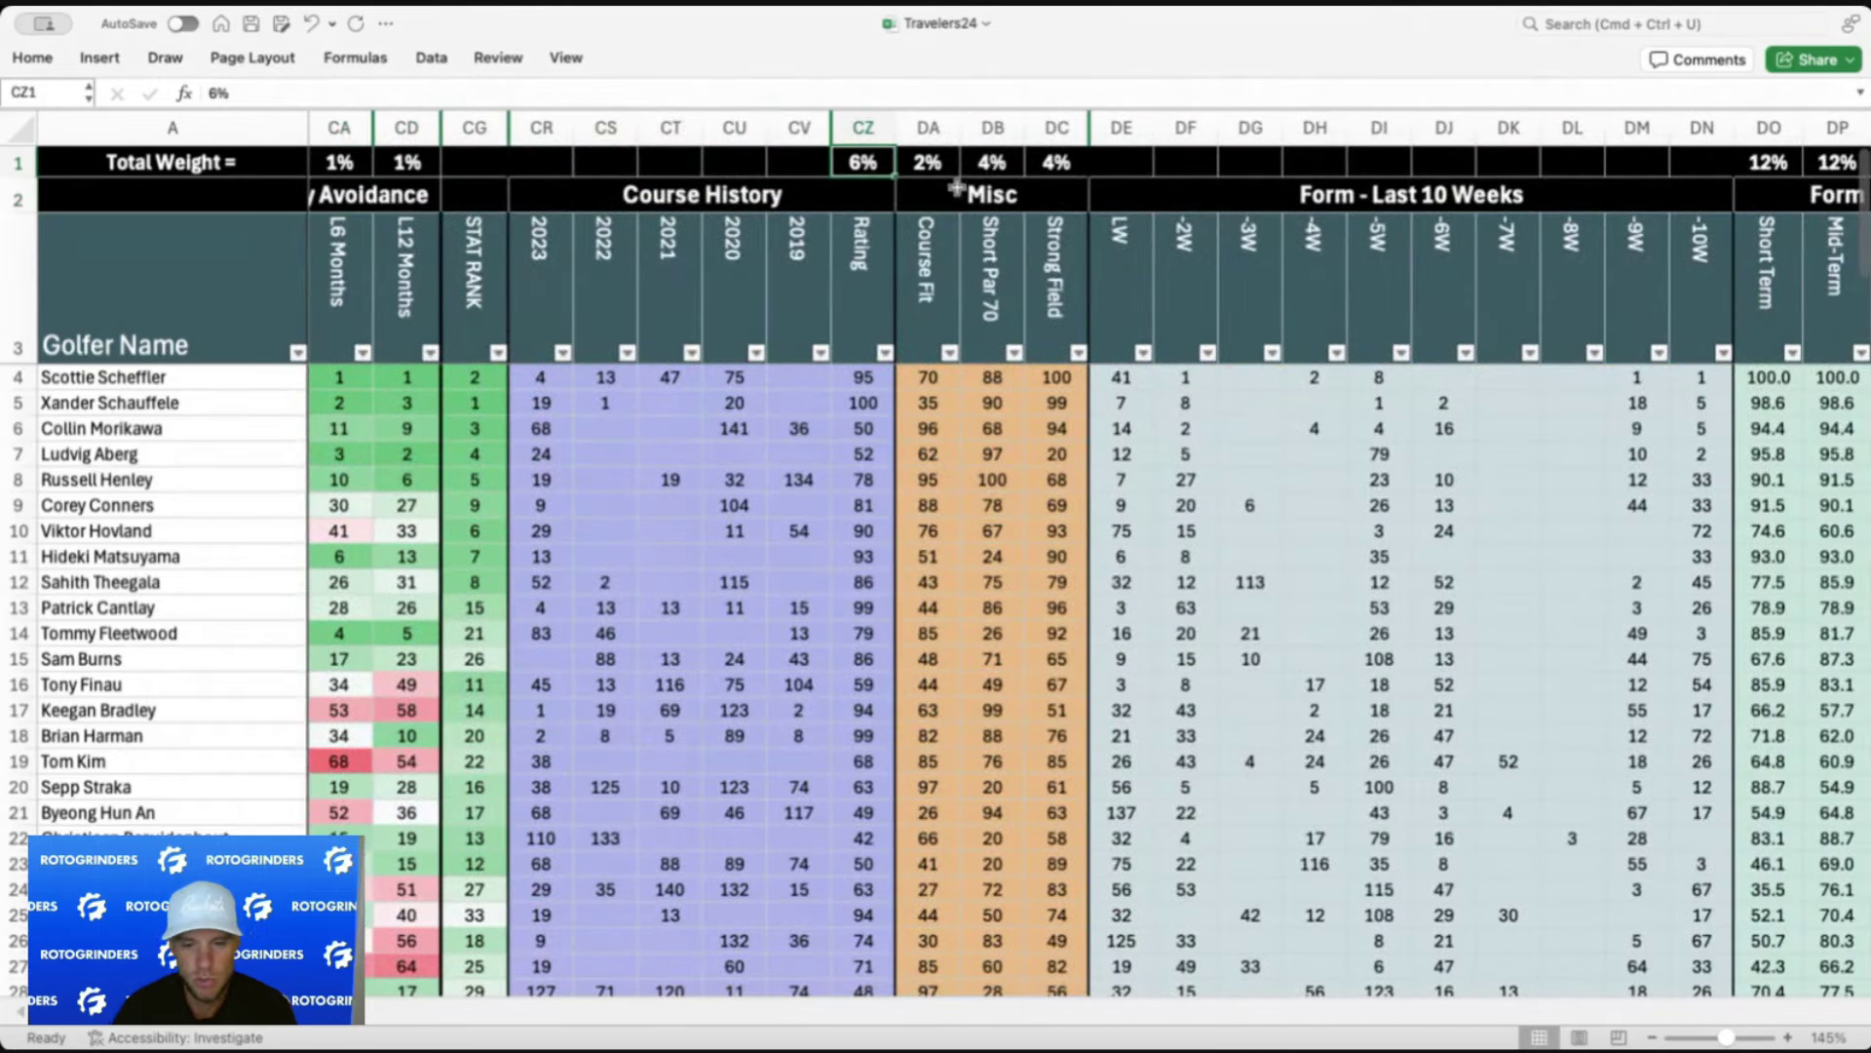
{"action": "left_click", "coordinate": [871, 281]}
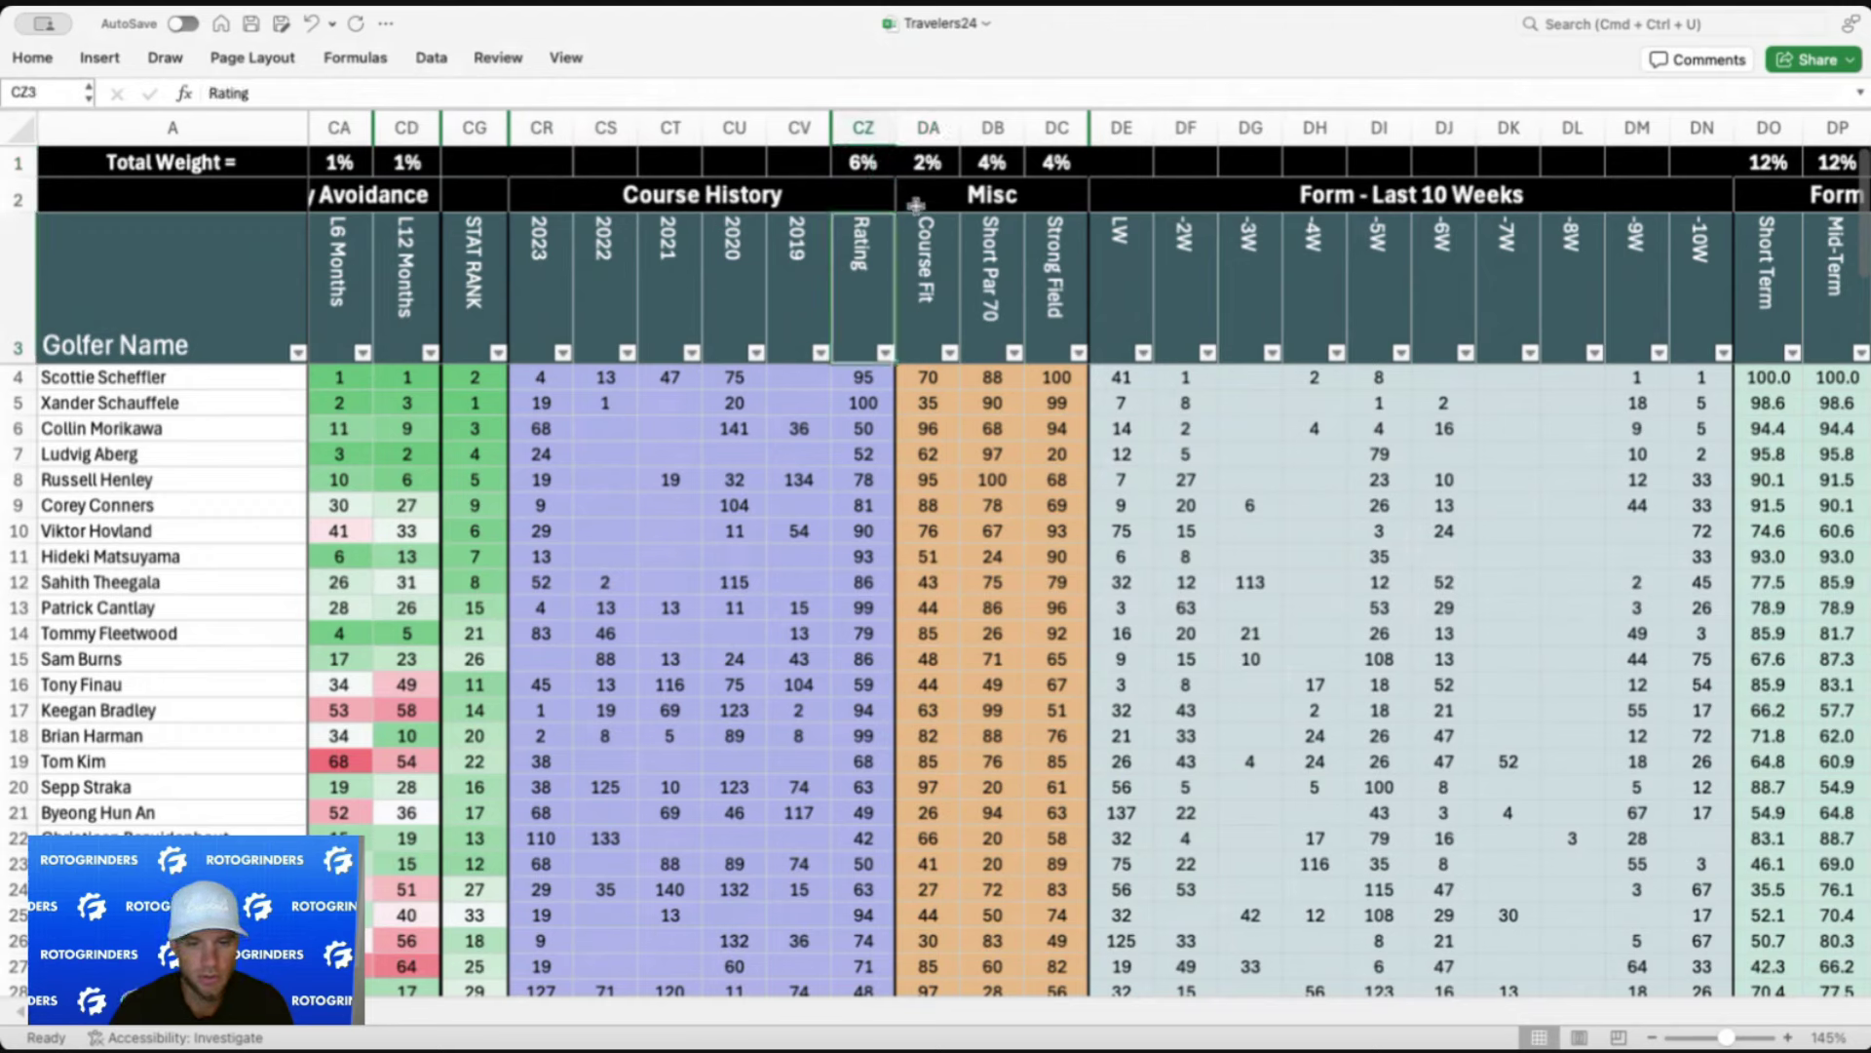
{"action": "left_click", "coordinate": [933, 172]}
{"action": "left_click", "coordinate": [919, 305]}
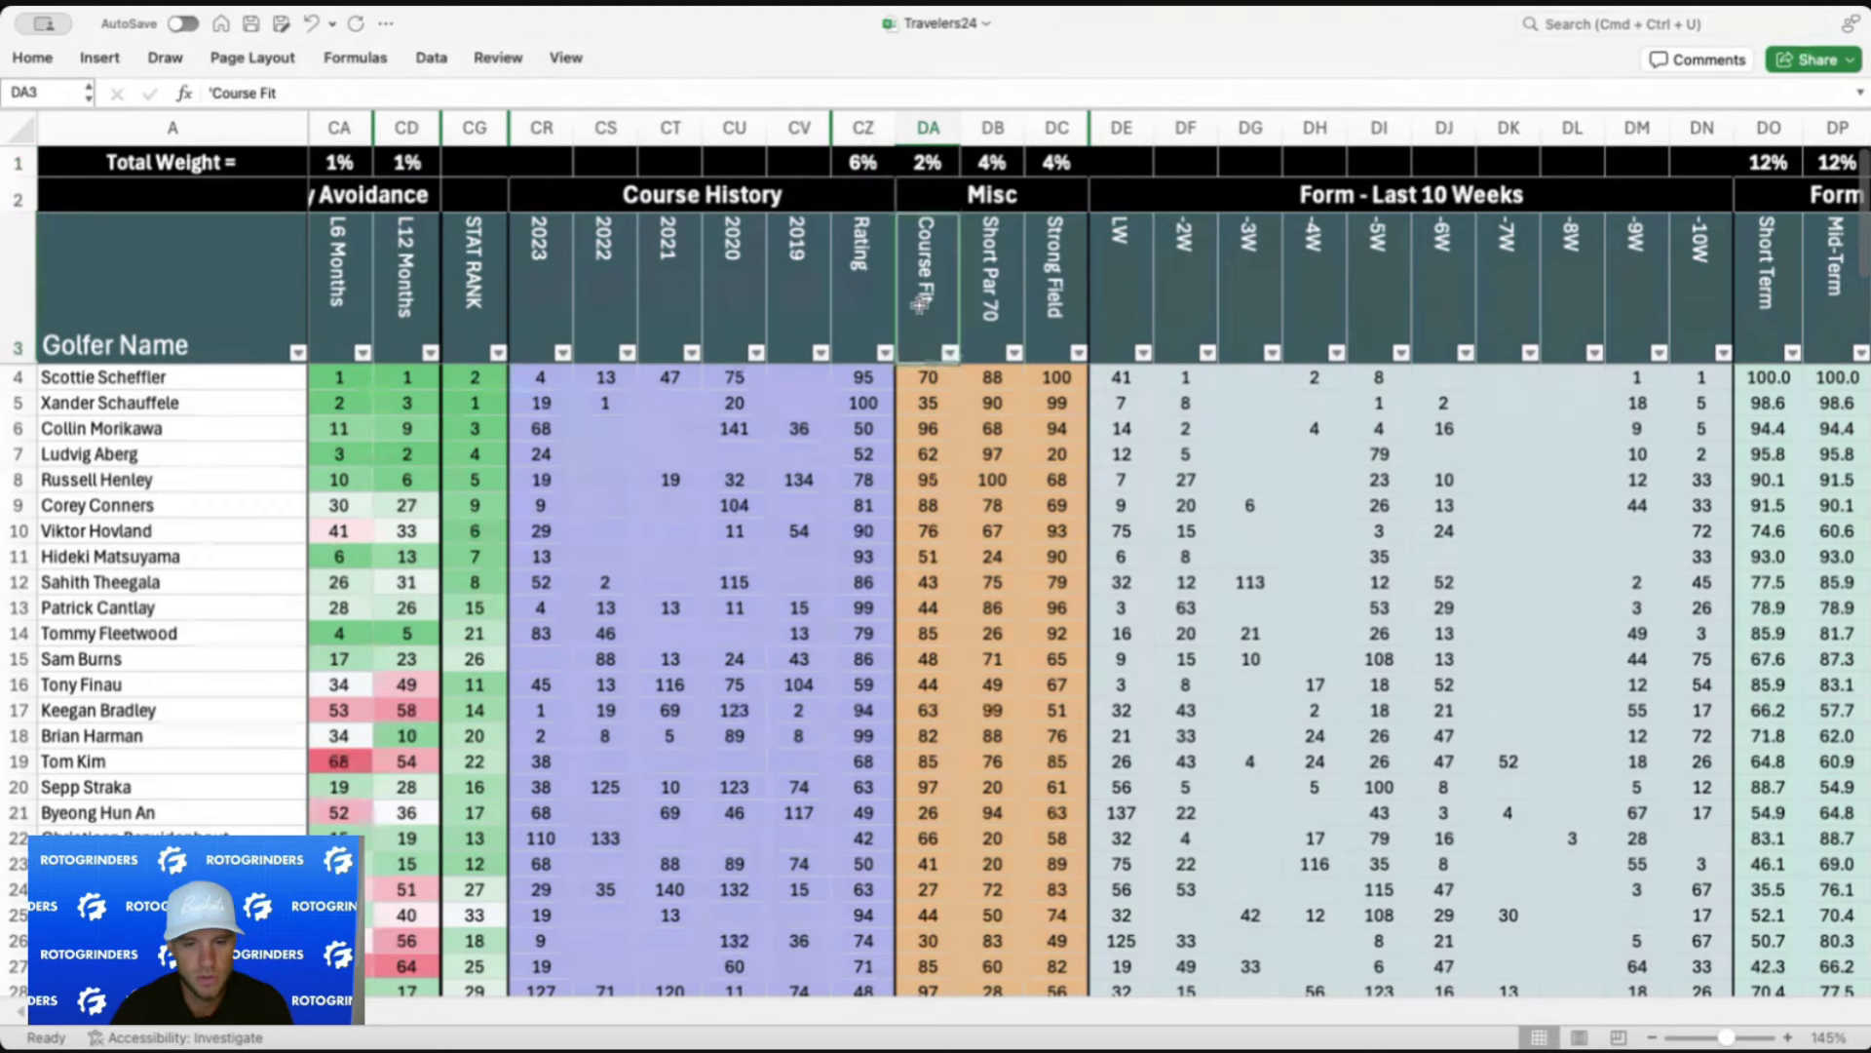
{"action": "left_click", "coordinate": [938, 159]}
{"action": "left_click", "coordinate": [1001, 160]}
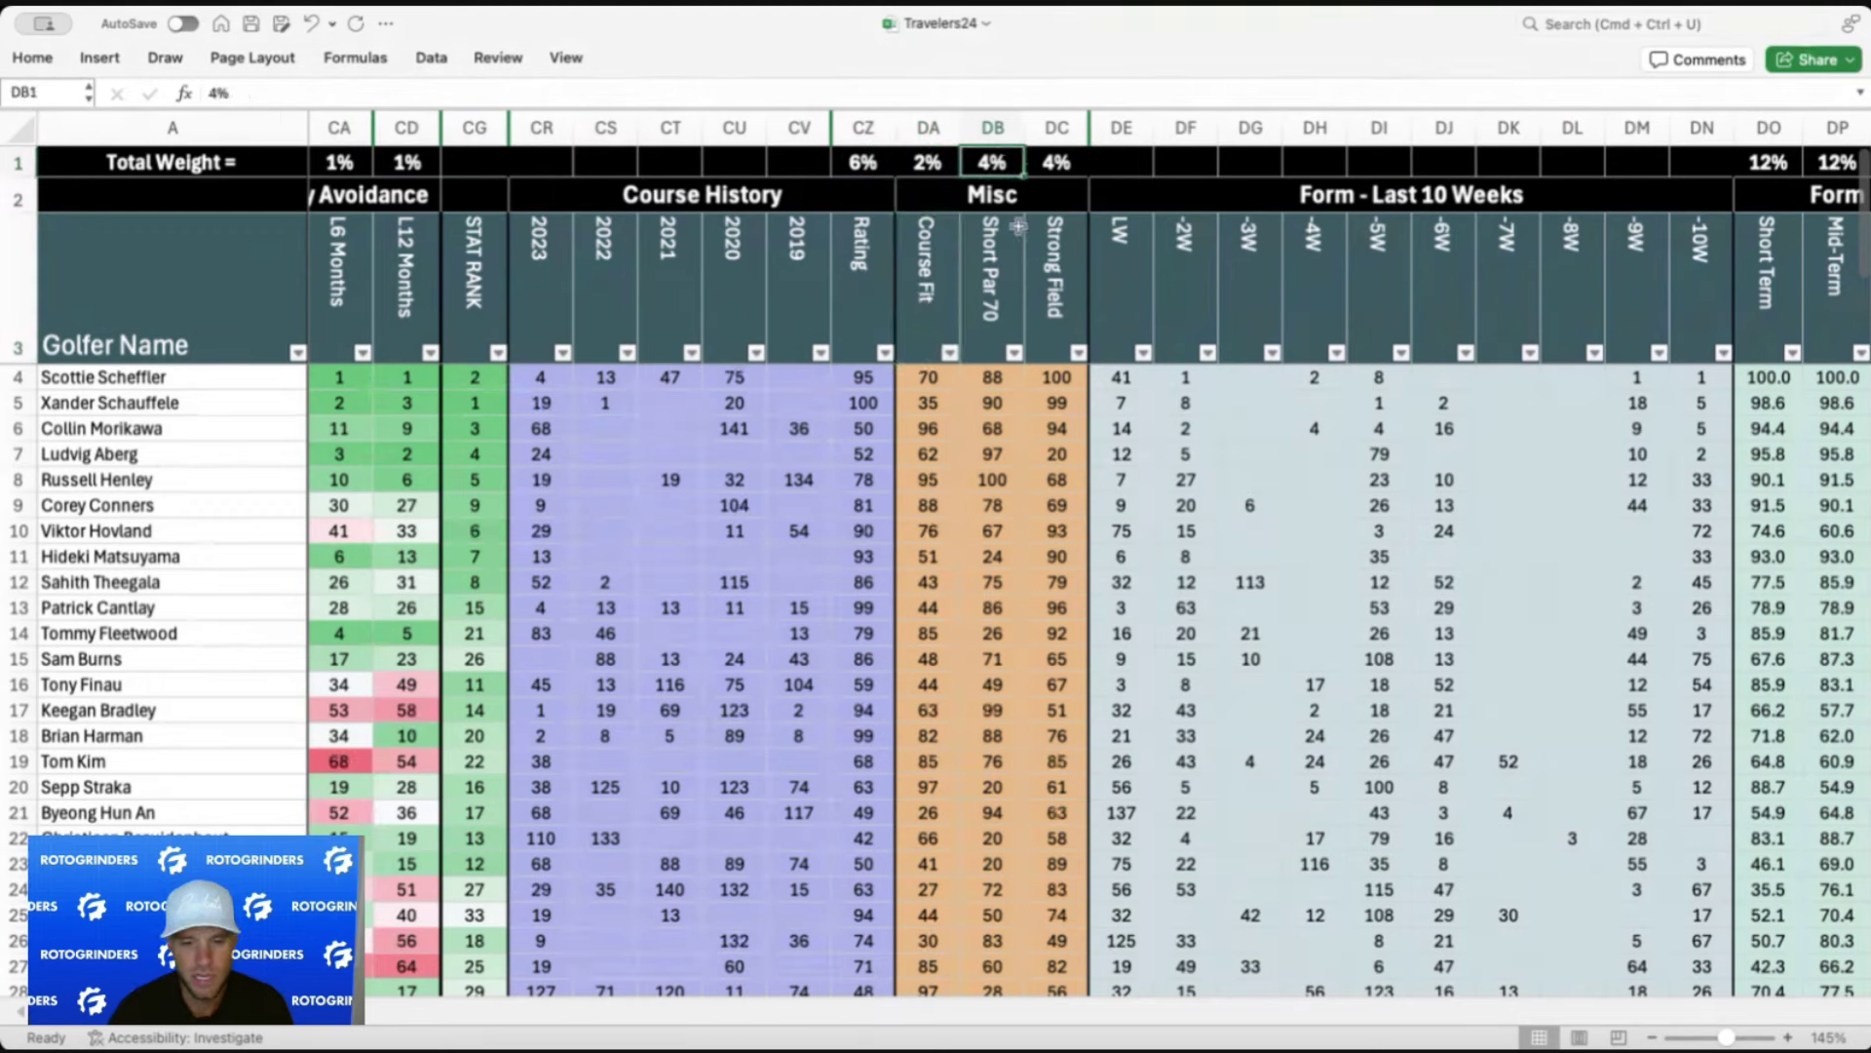
{"action": "left_click", "coordinate": [994, 263]}
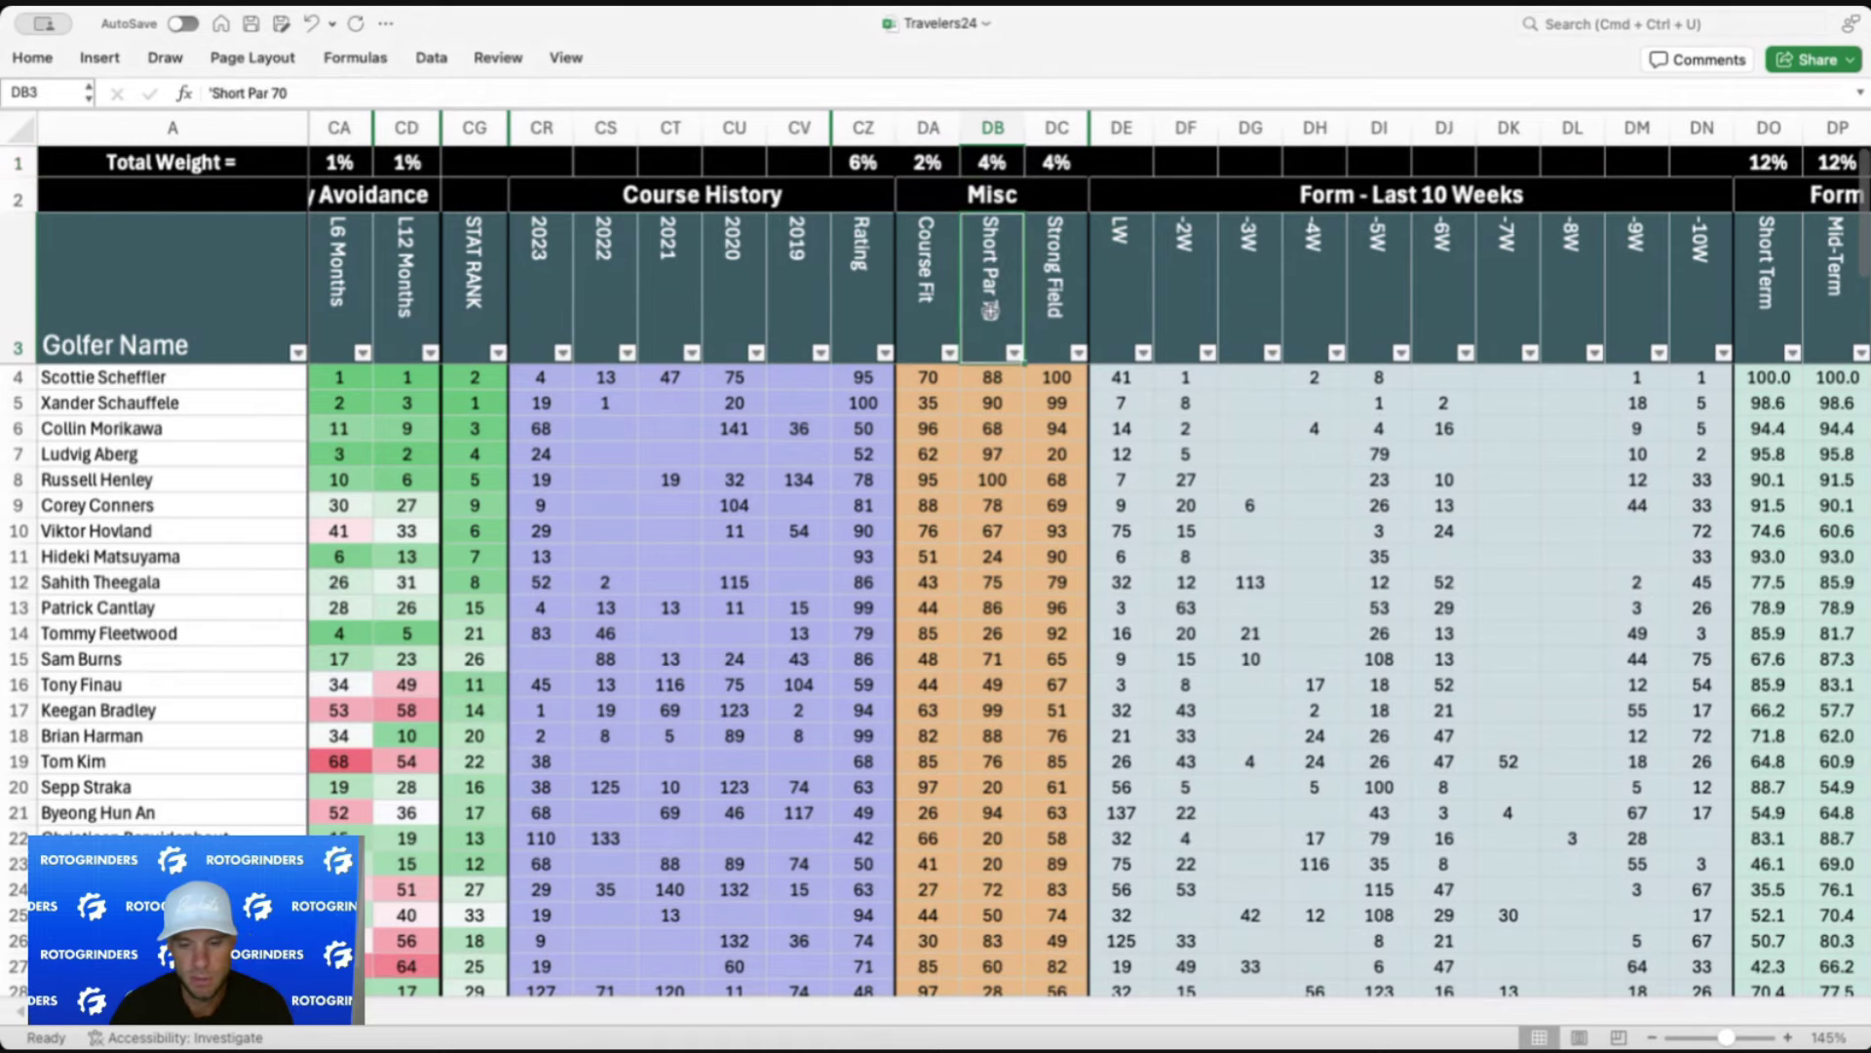
{"action": "scroll", "coordinate": [992, 261], "scroll_direction": "right", "scroll_amount": 3}
{"action": "left_click", "coordinate": [829, 244]}
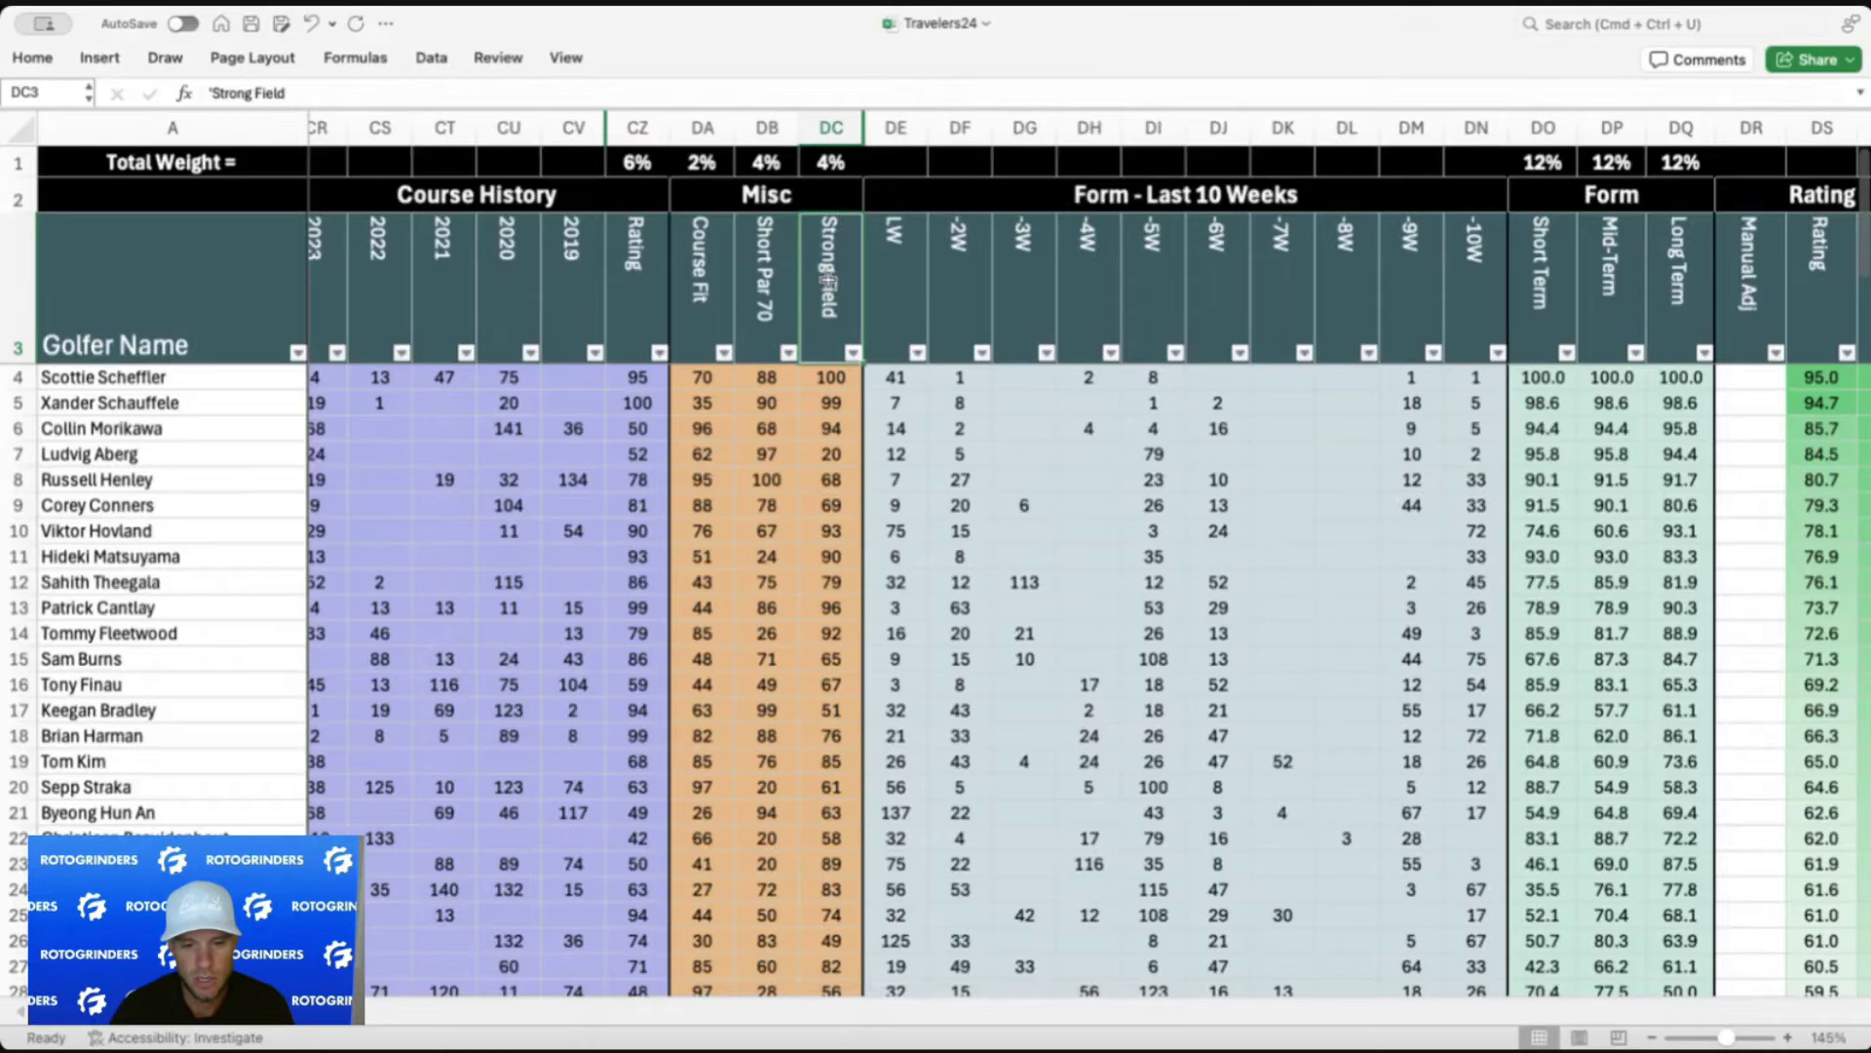
Check the top Strong Field value of 100 and the Short, Mid and Long Term Form columns, then return to the start
{"action": "left_click", "coordinate": [830, 388]}
{"action": "scroll", "coordinate": [830, 388], "scroll_direction": "right", "scroll_amount": 10}
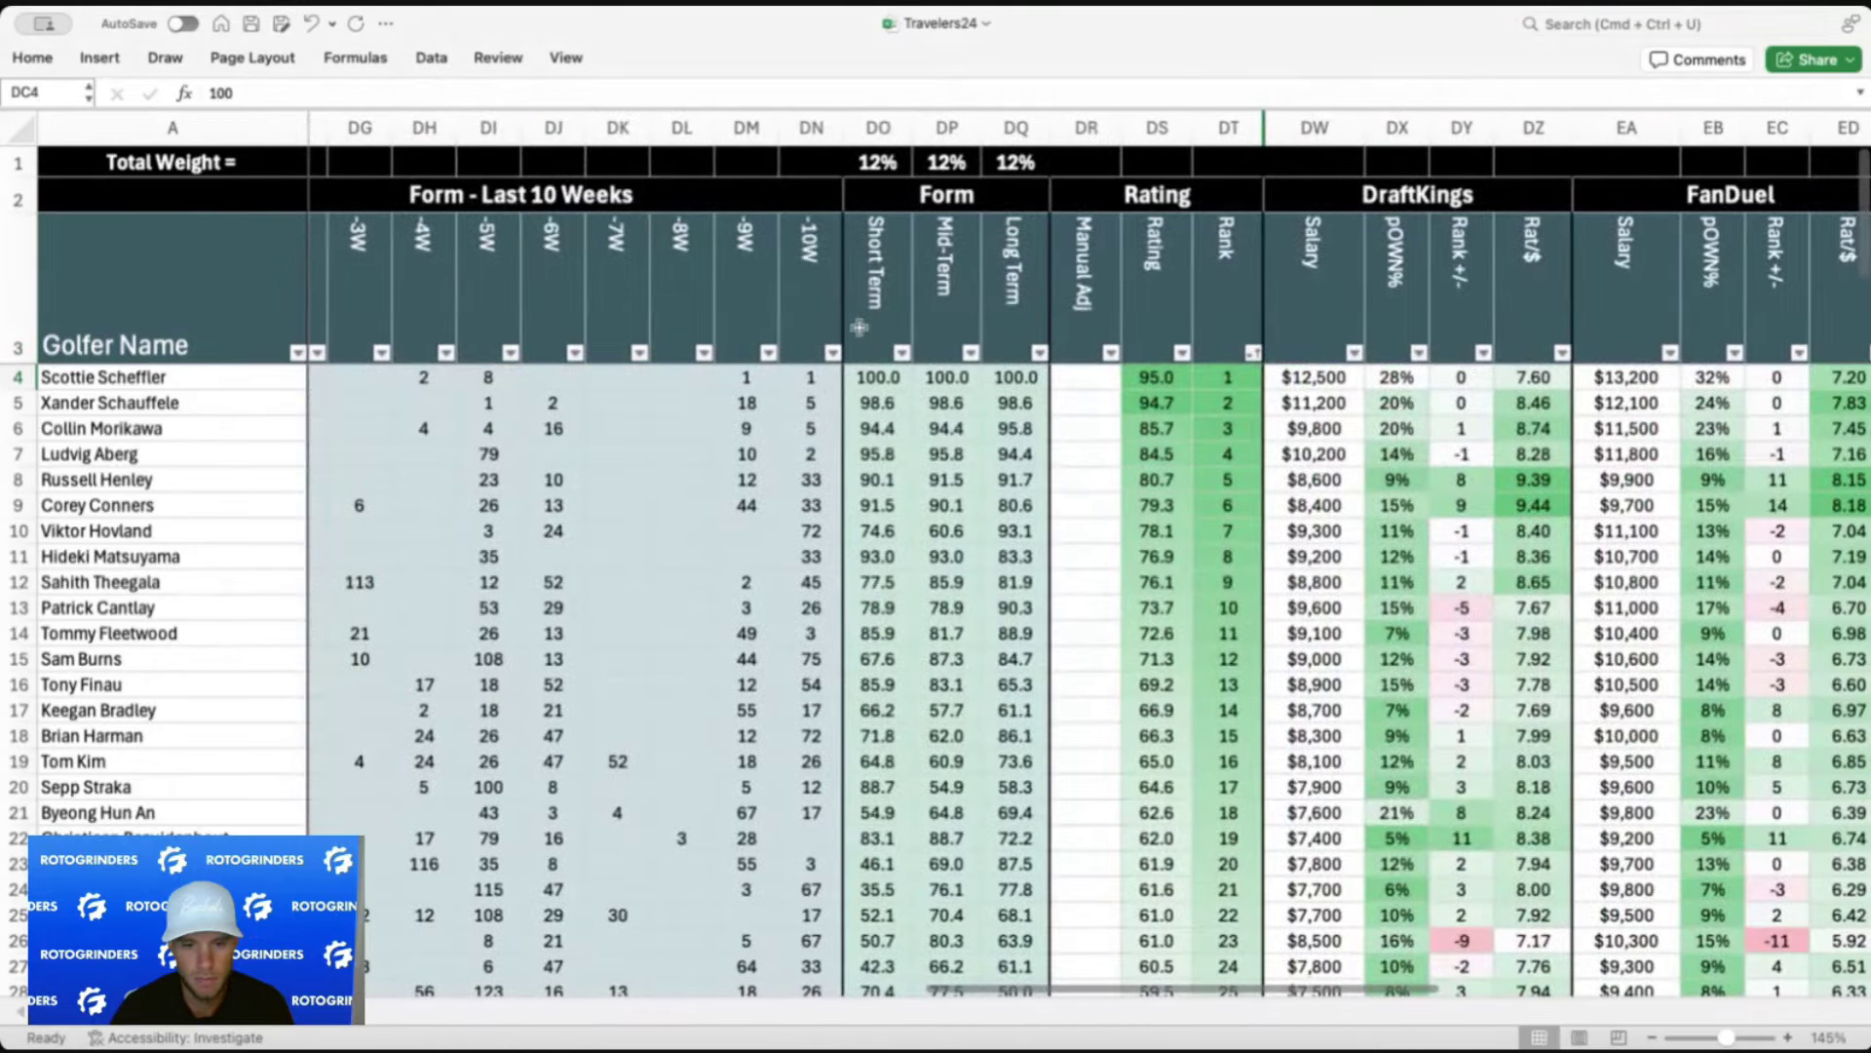
{"action": "left_click", "coordinate": [885, 287]}
{"action": "left_click", "coordinate": [945, 273]}
{"action": "left_click", "coordinate": [1013, 258]}
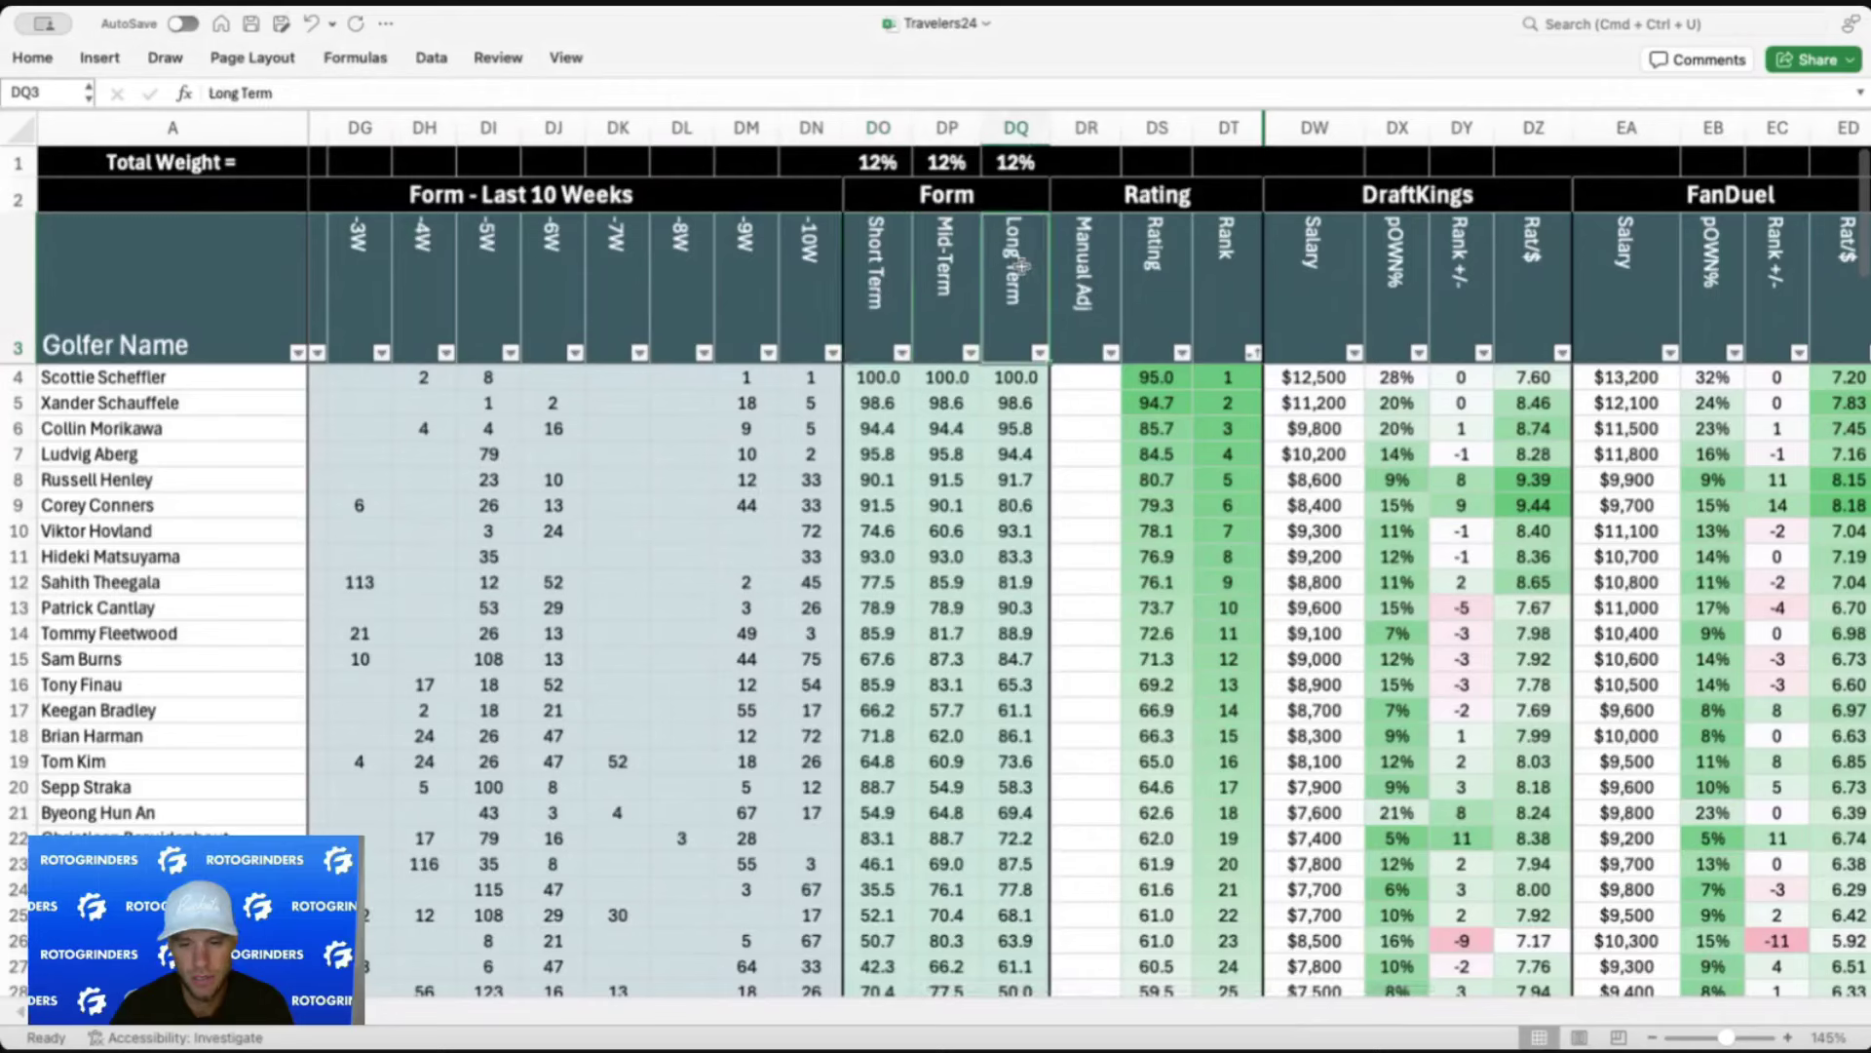
{"action": "left_click", "coordinate": [873, 255]}
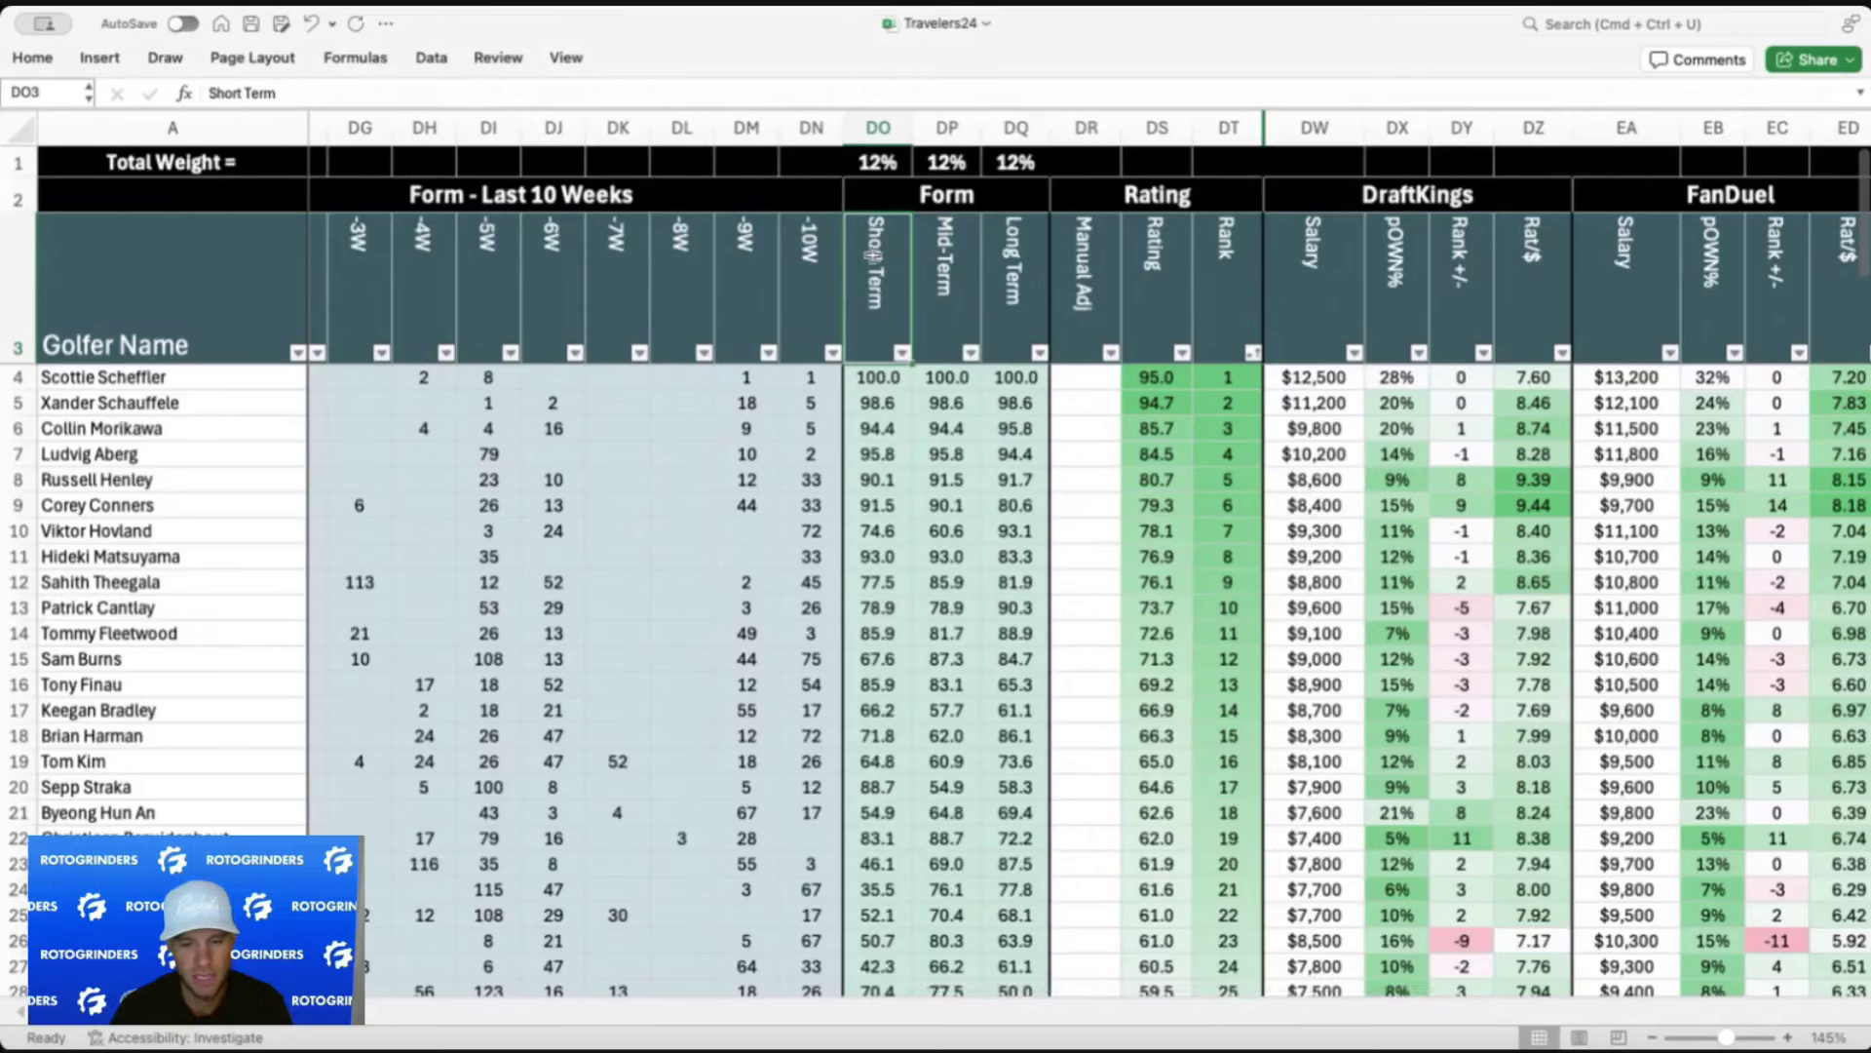
{"action": "left_click", "coordinate": [944, 266]}
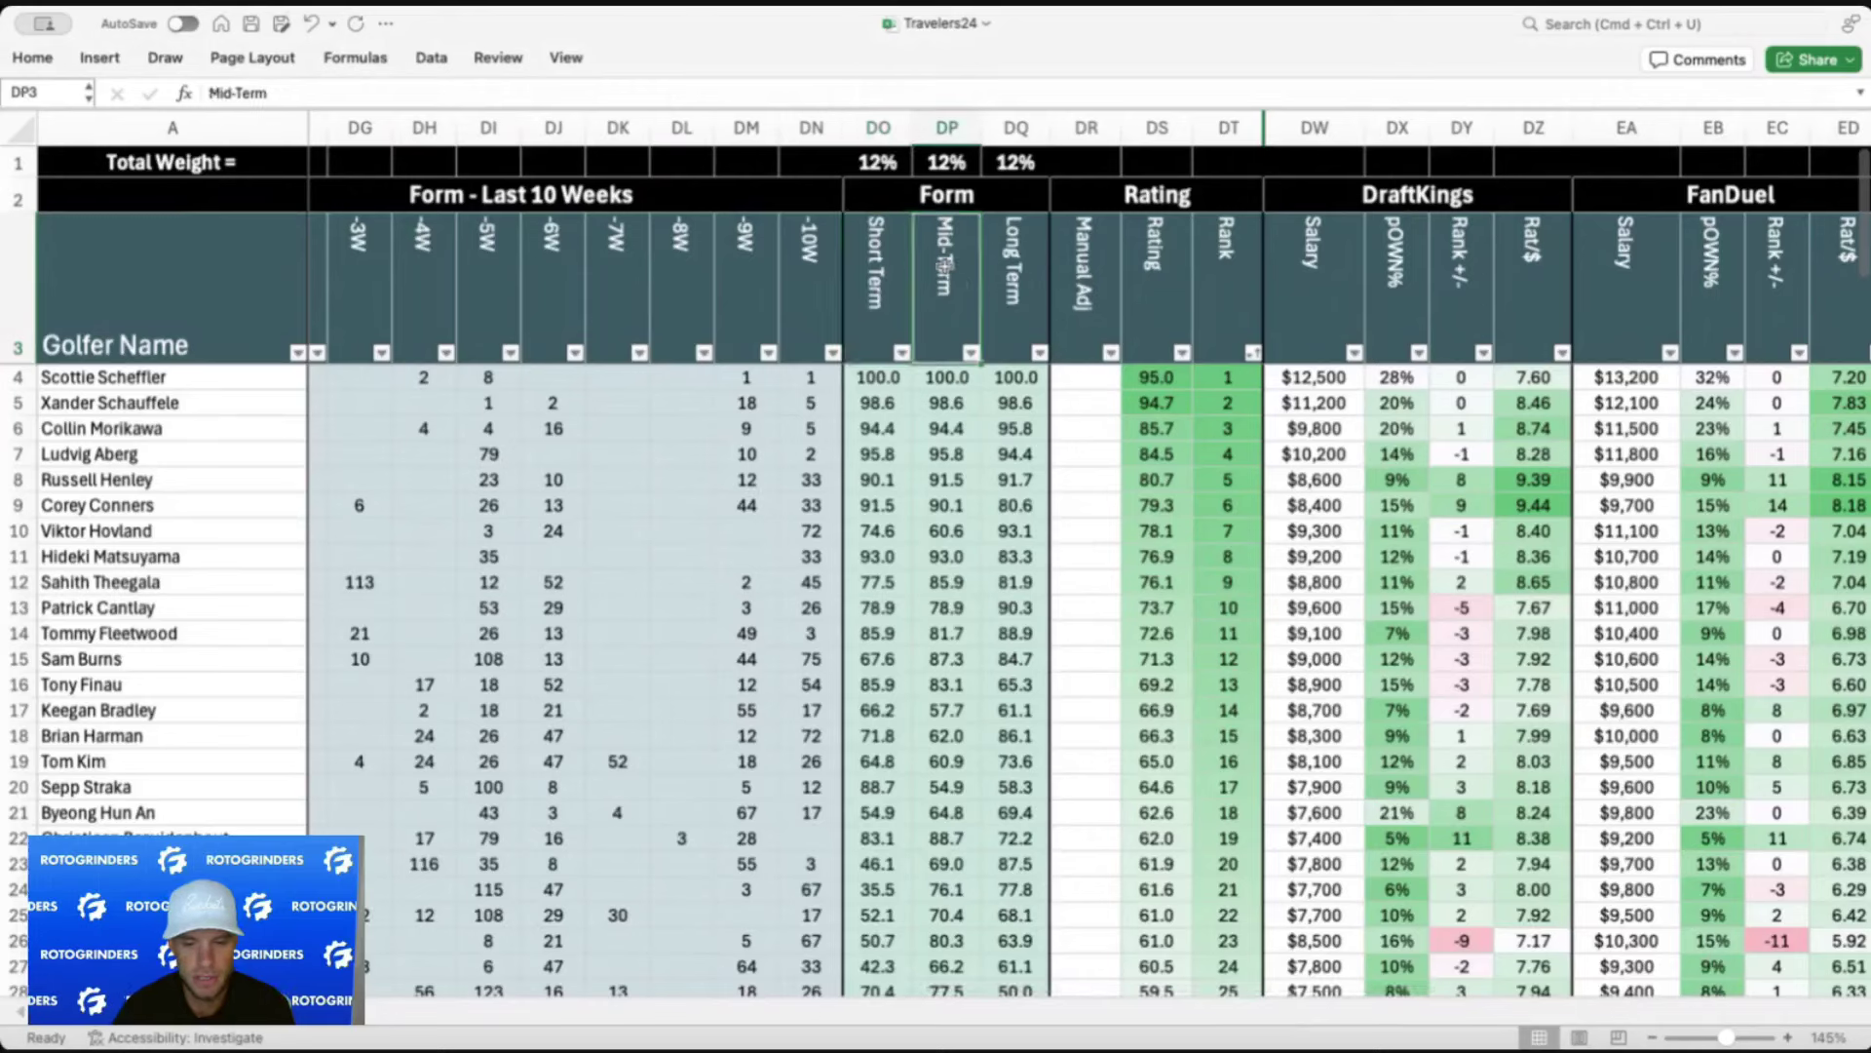
{"action": "left_click", "coordinate": [873, 265]}
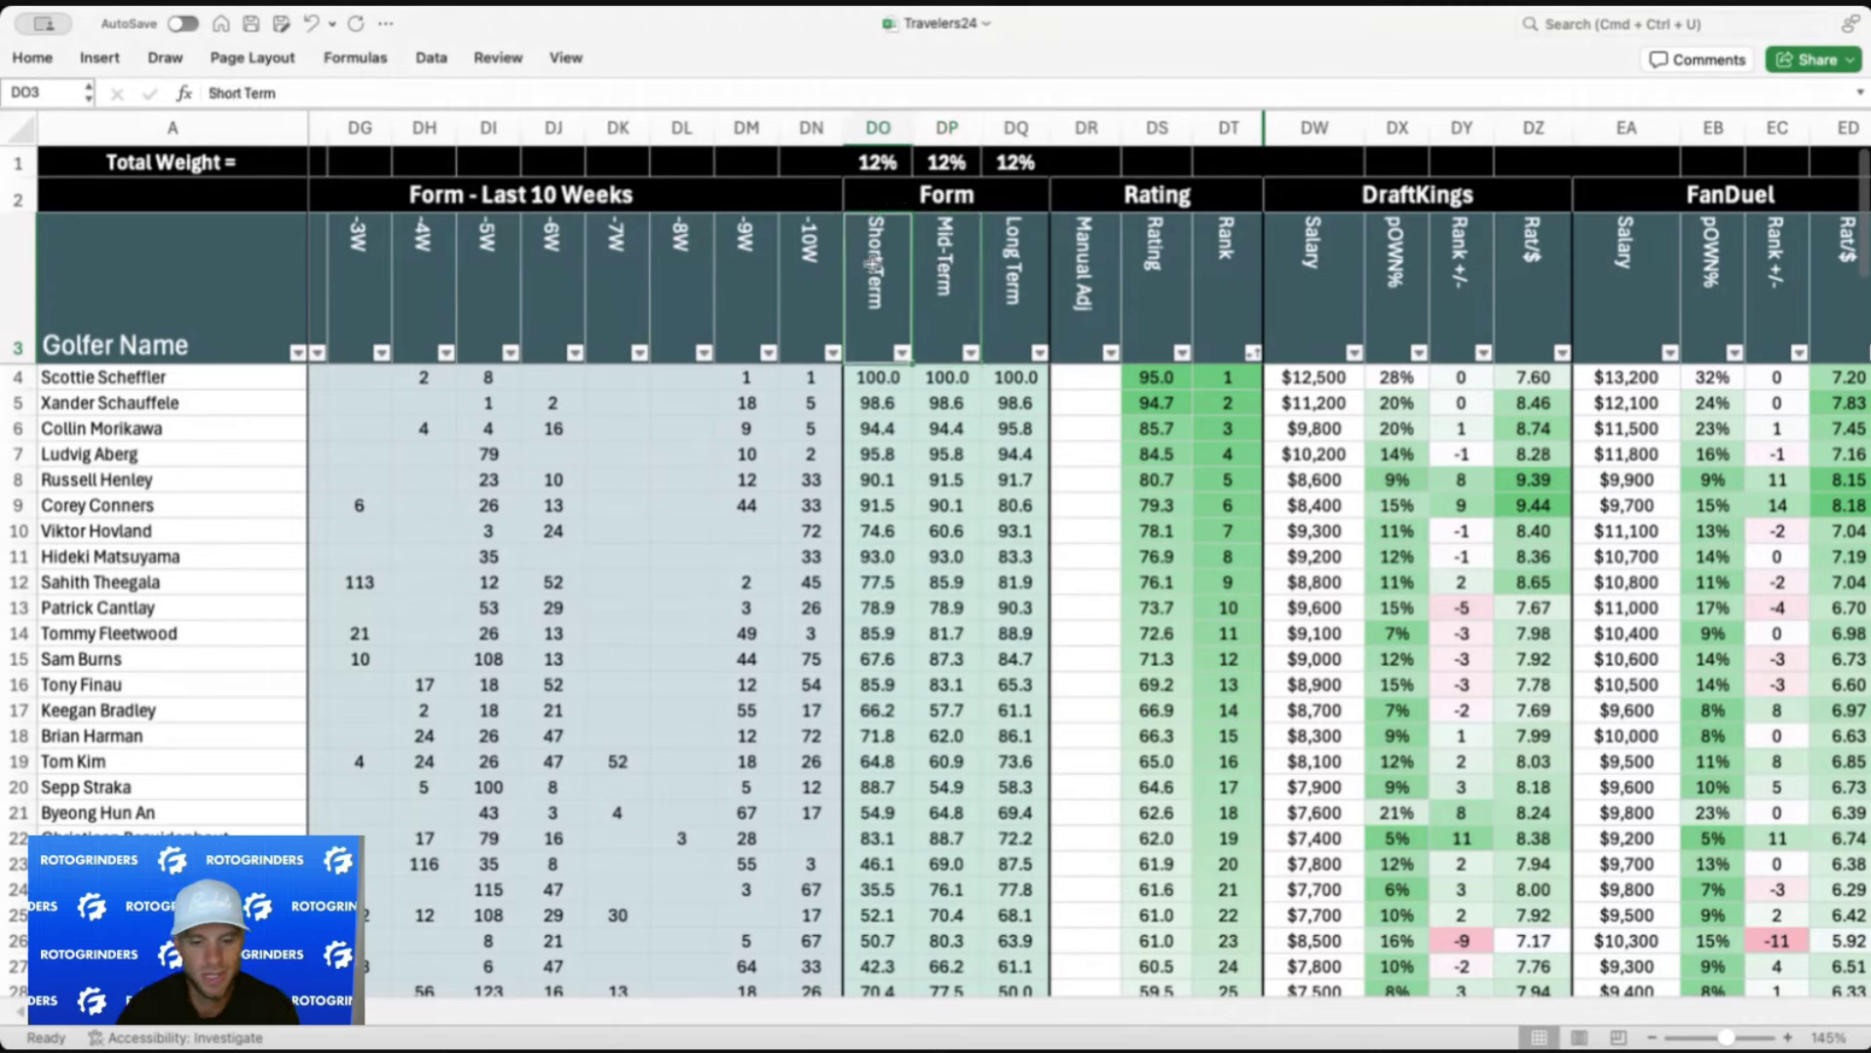
{"action": "left_click", "coordinate": [967, 261]}
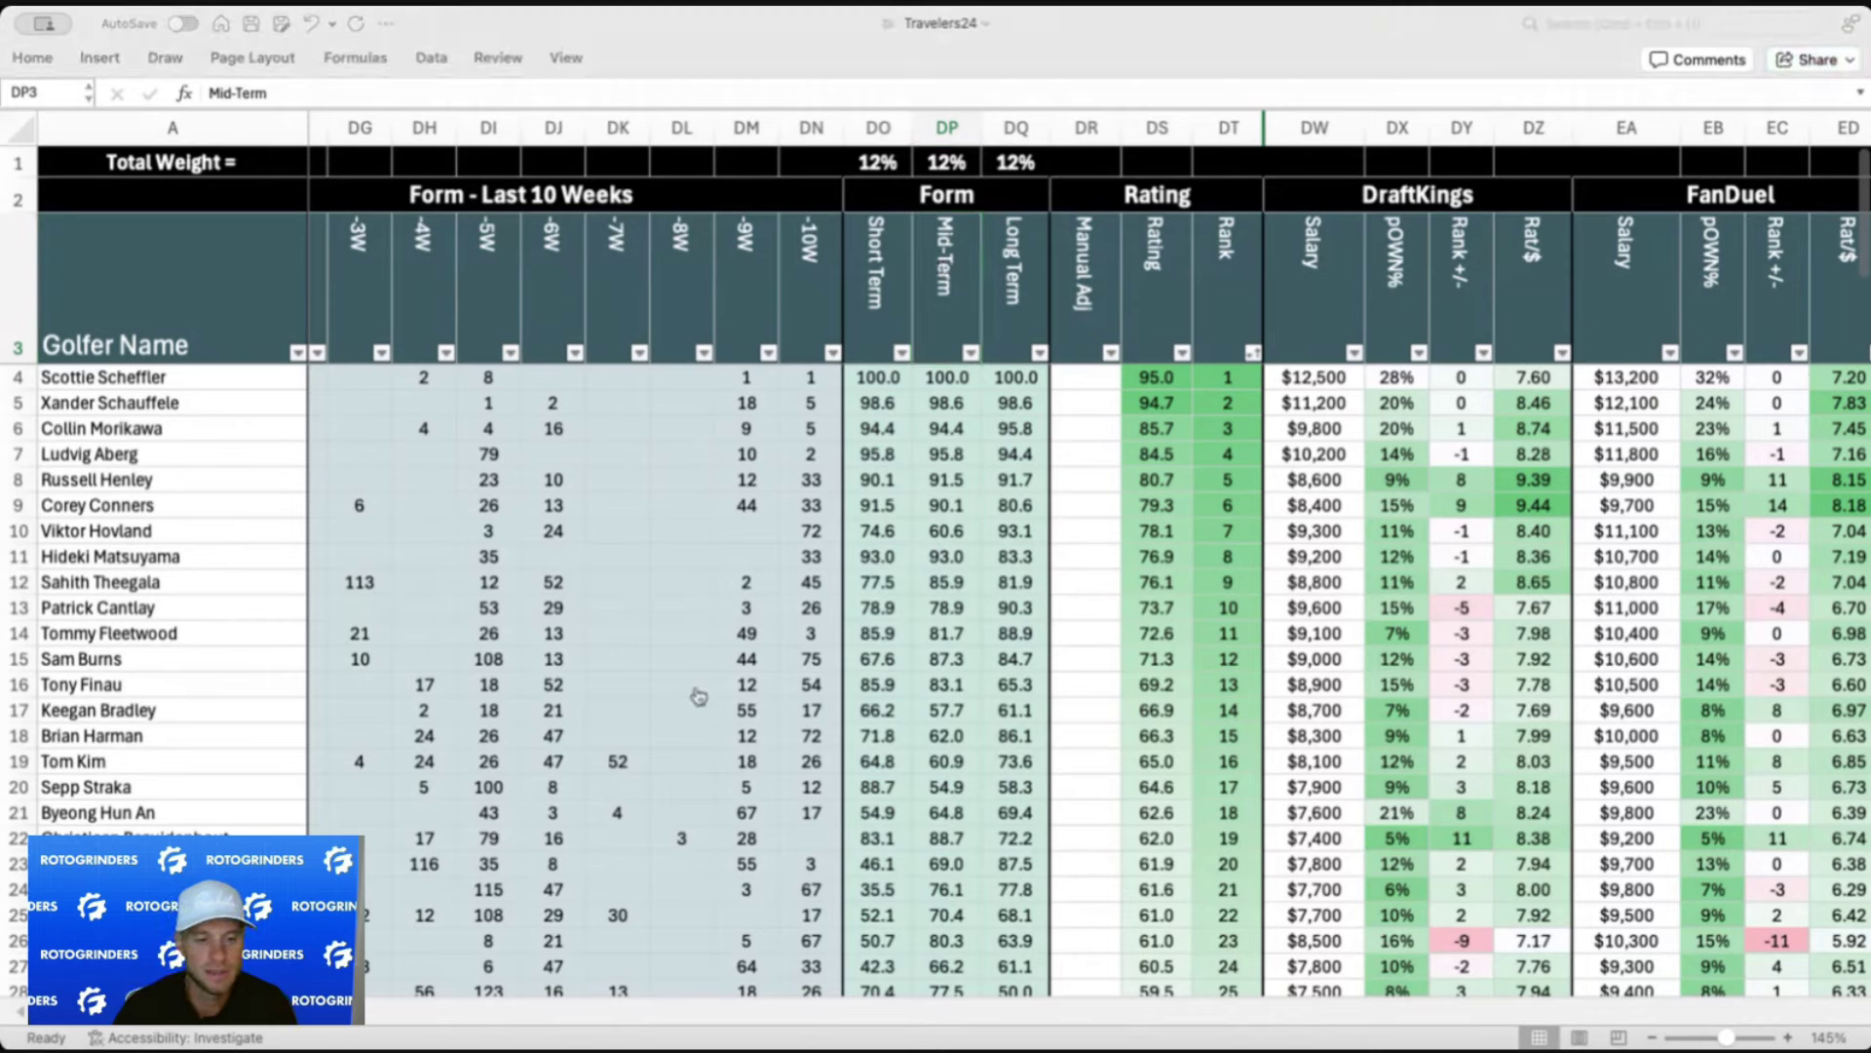
{"action": "left_click", "coordinate": [1018, 277]}
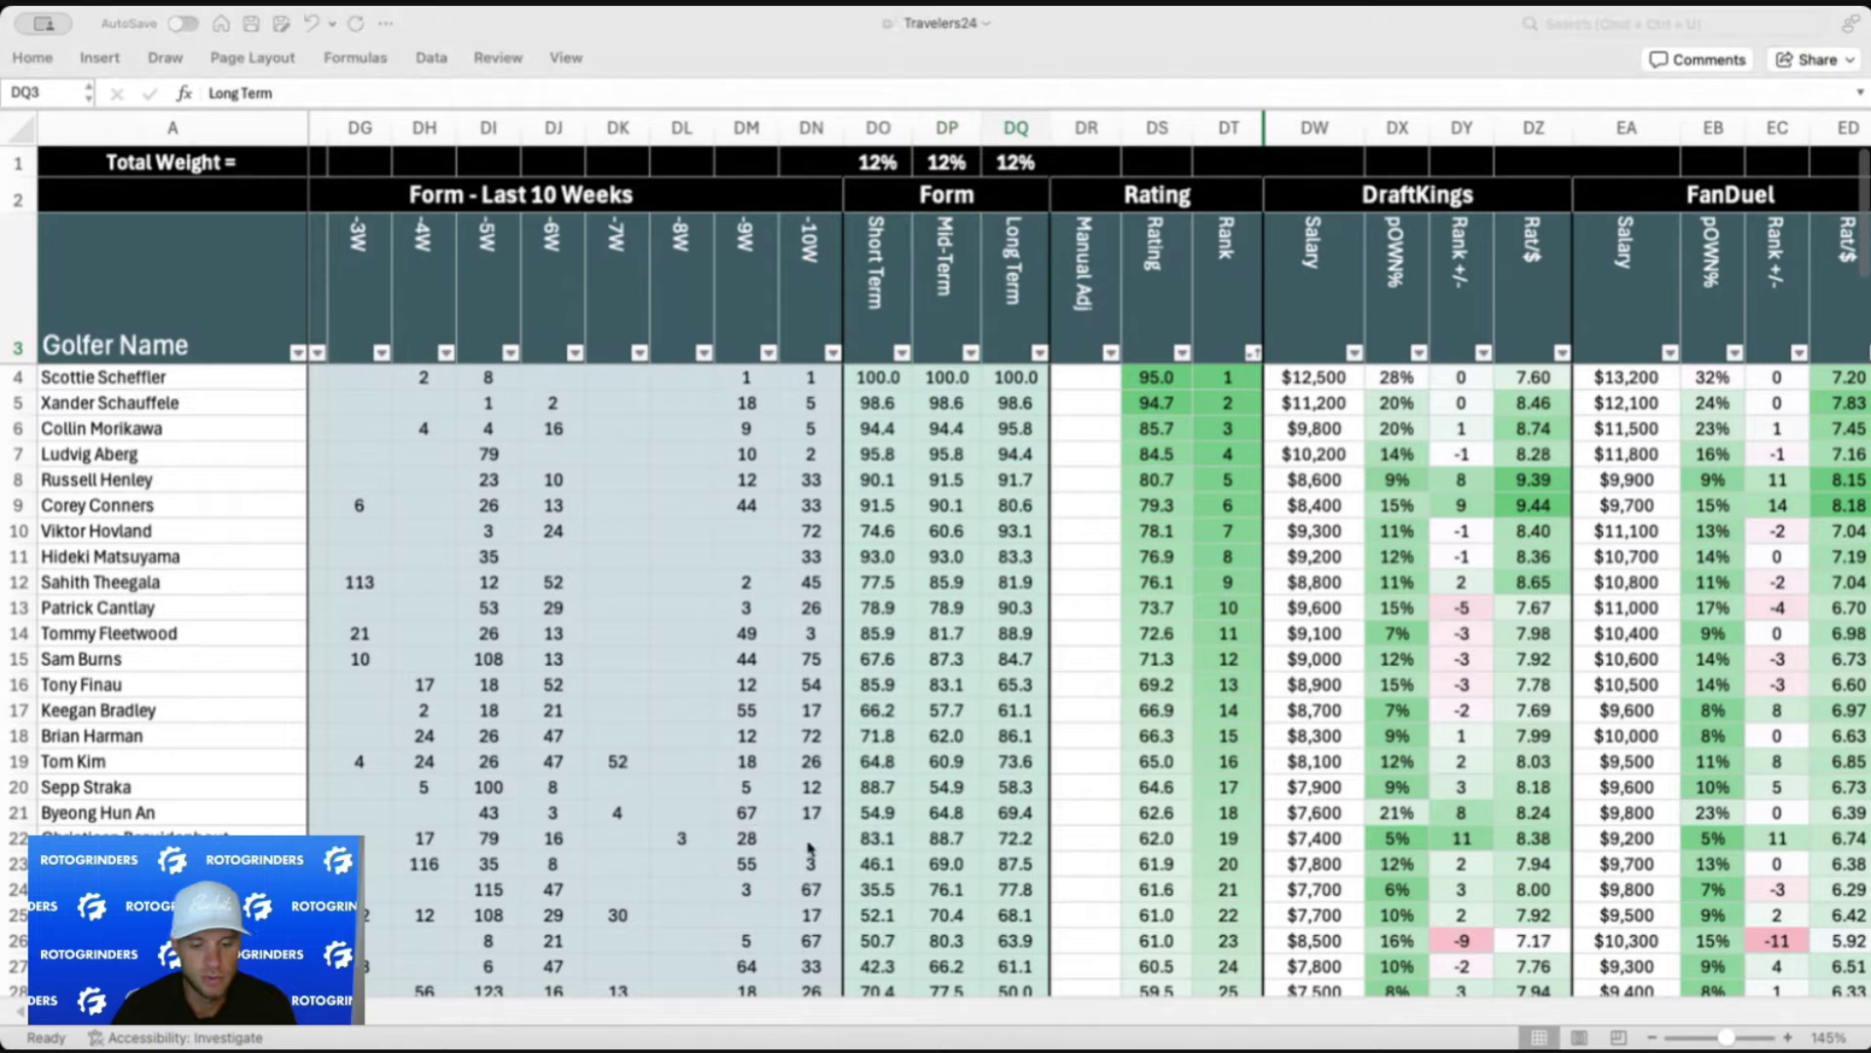
{"action": "scroll", "coordinate": [1182, 498], "scroll_direction": "left", "scroll_amount": 10}
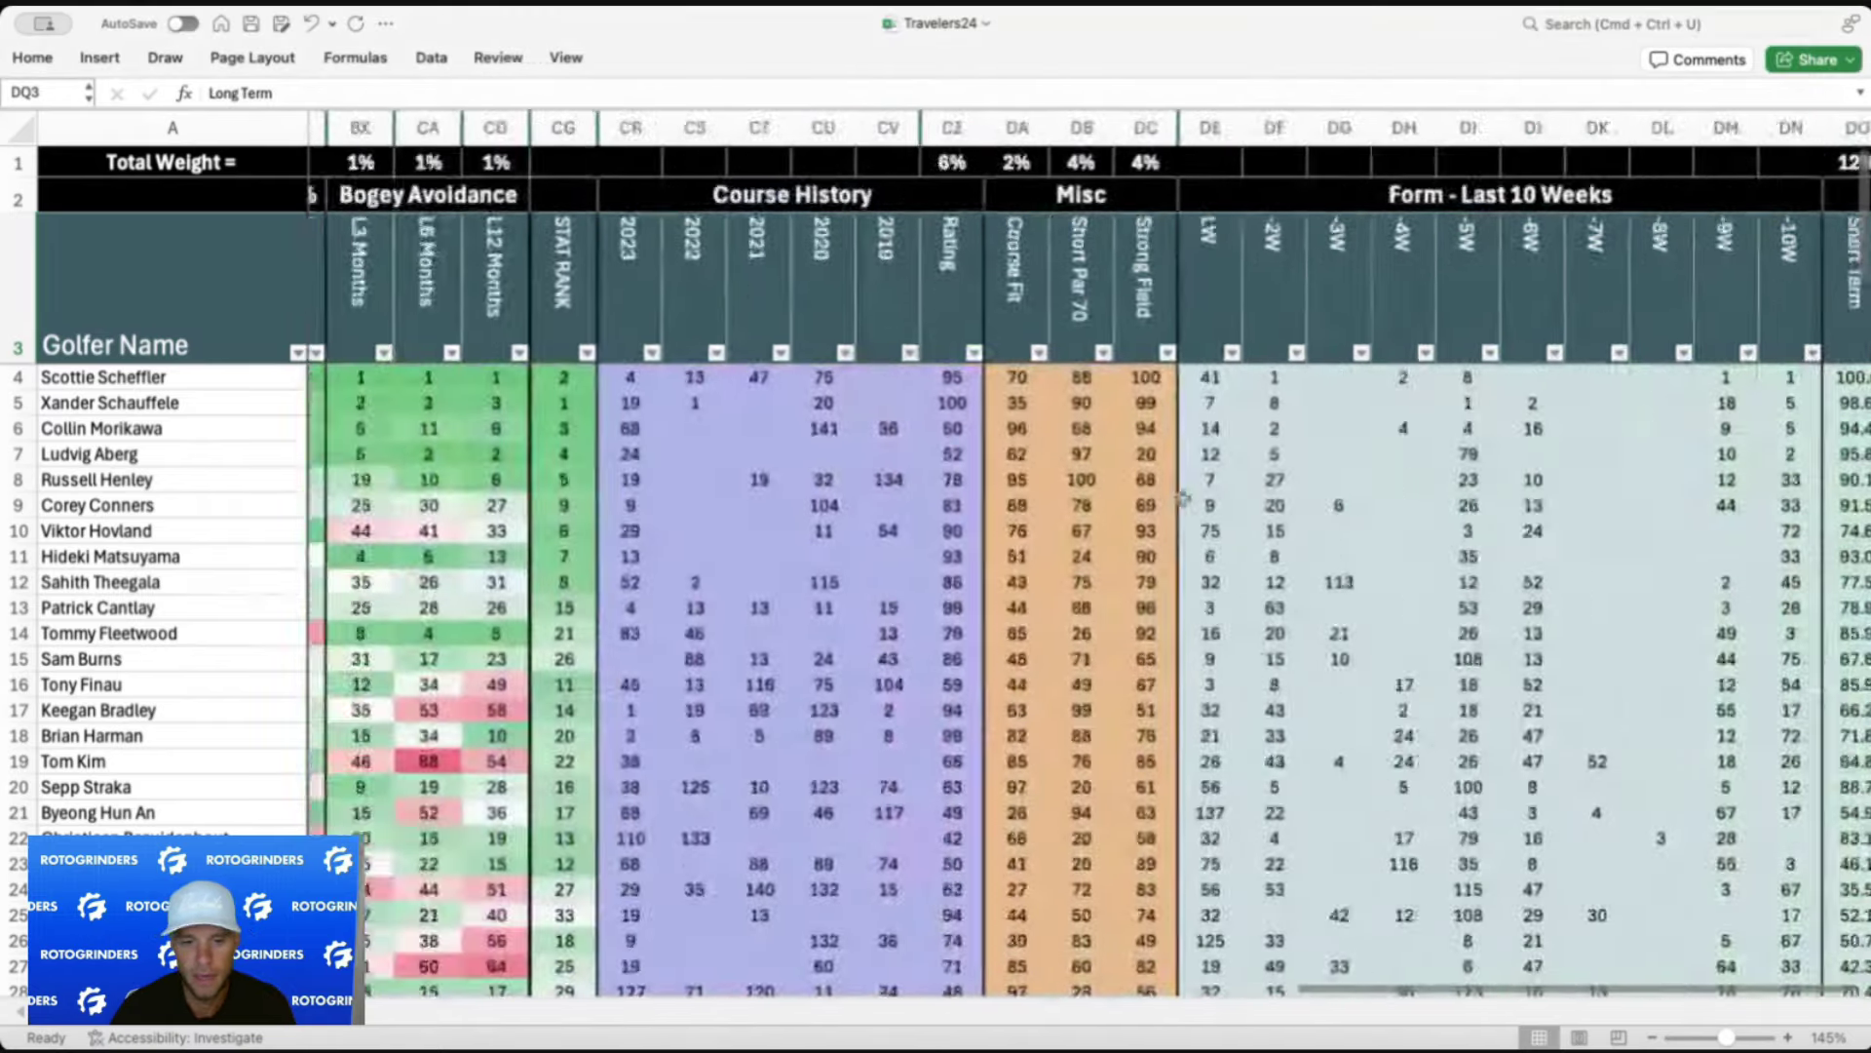
{"action": "scroll", "coordinate": [1182, 497], "scroll_direction": "left", "scroll_amount": 15}
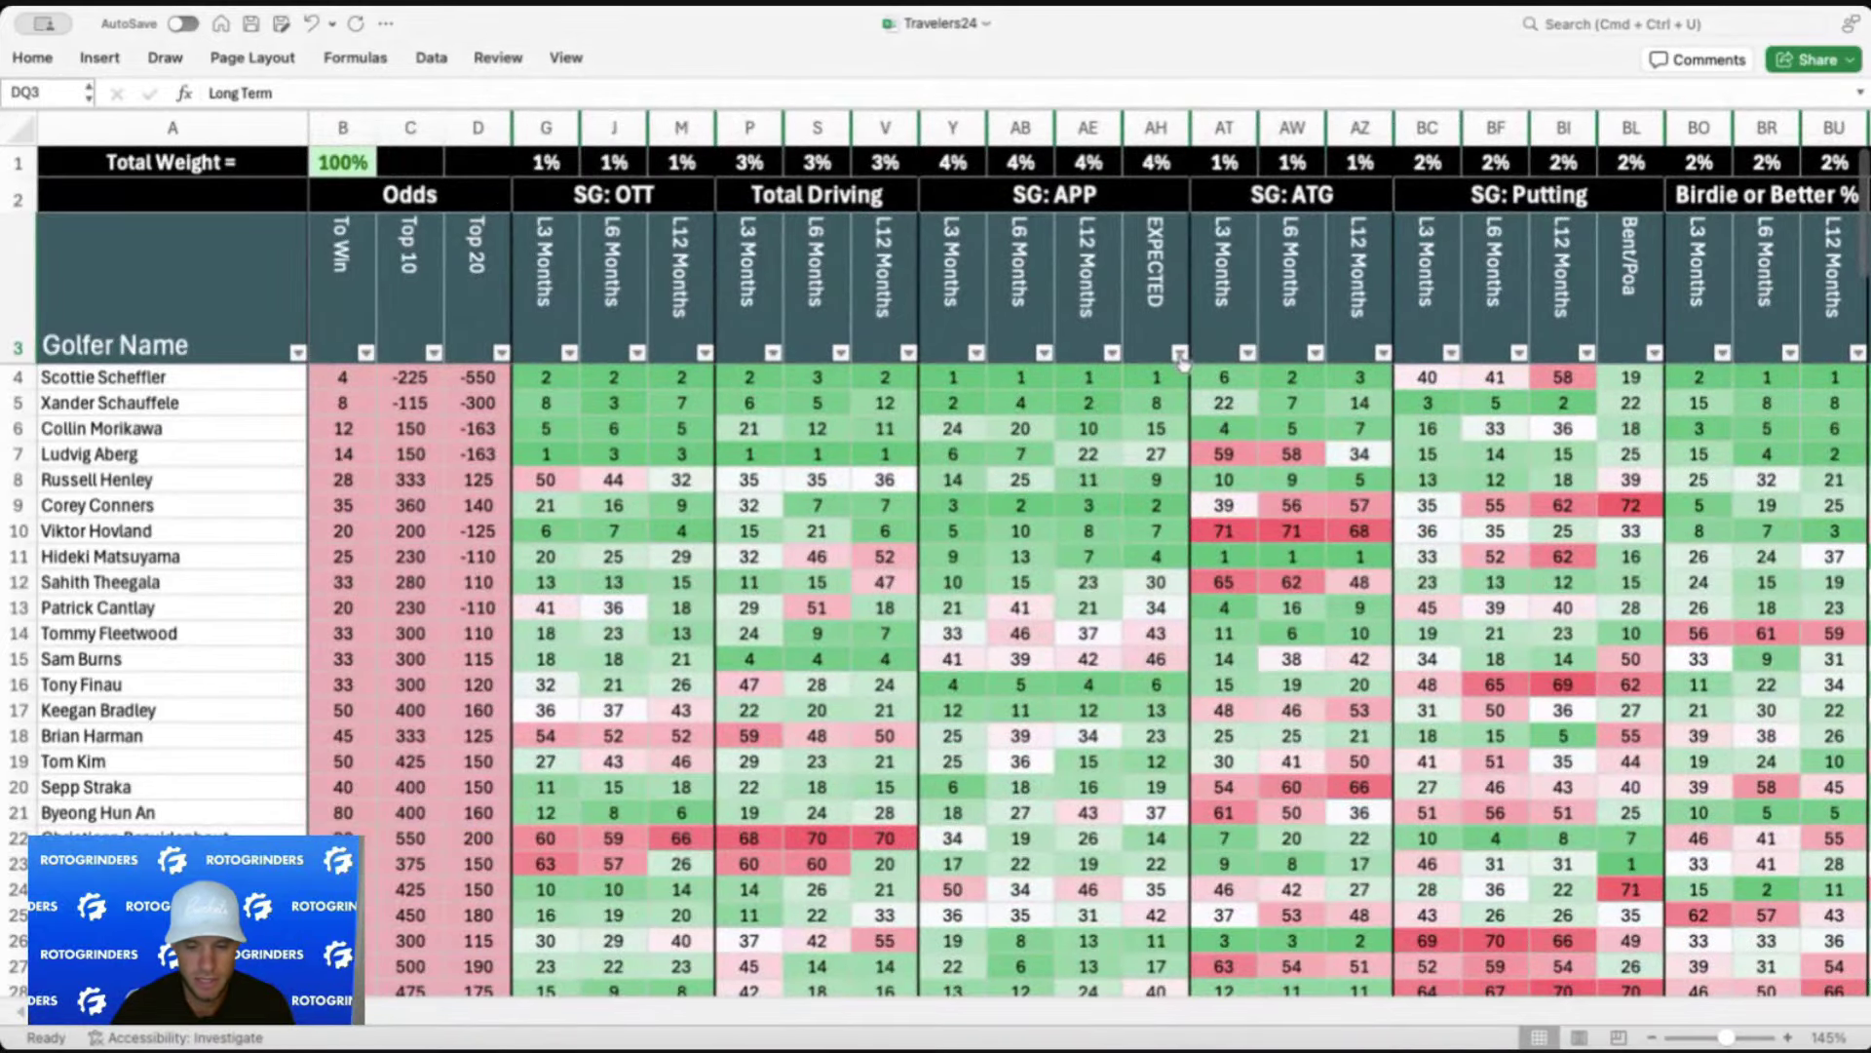
{"action": "left_click", "coordinate": [1312, 422]}
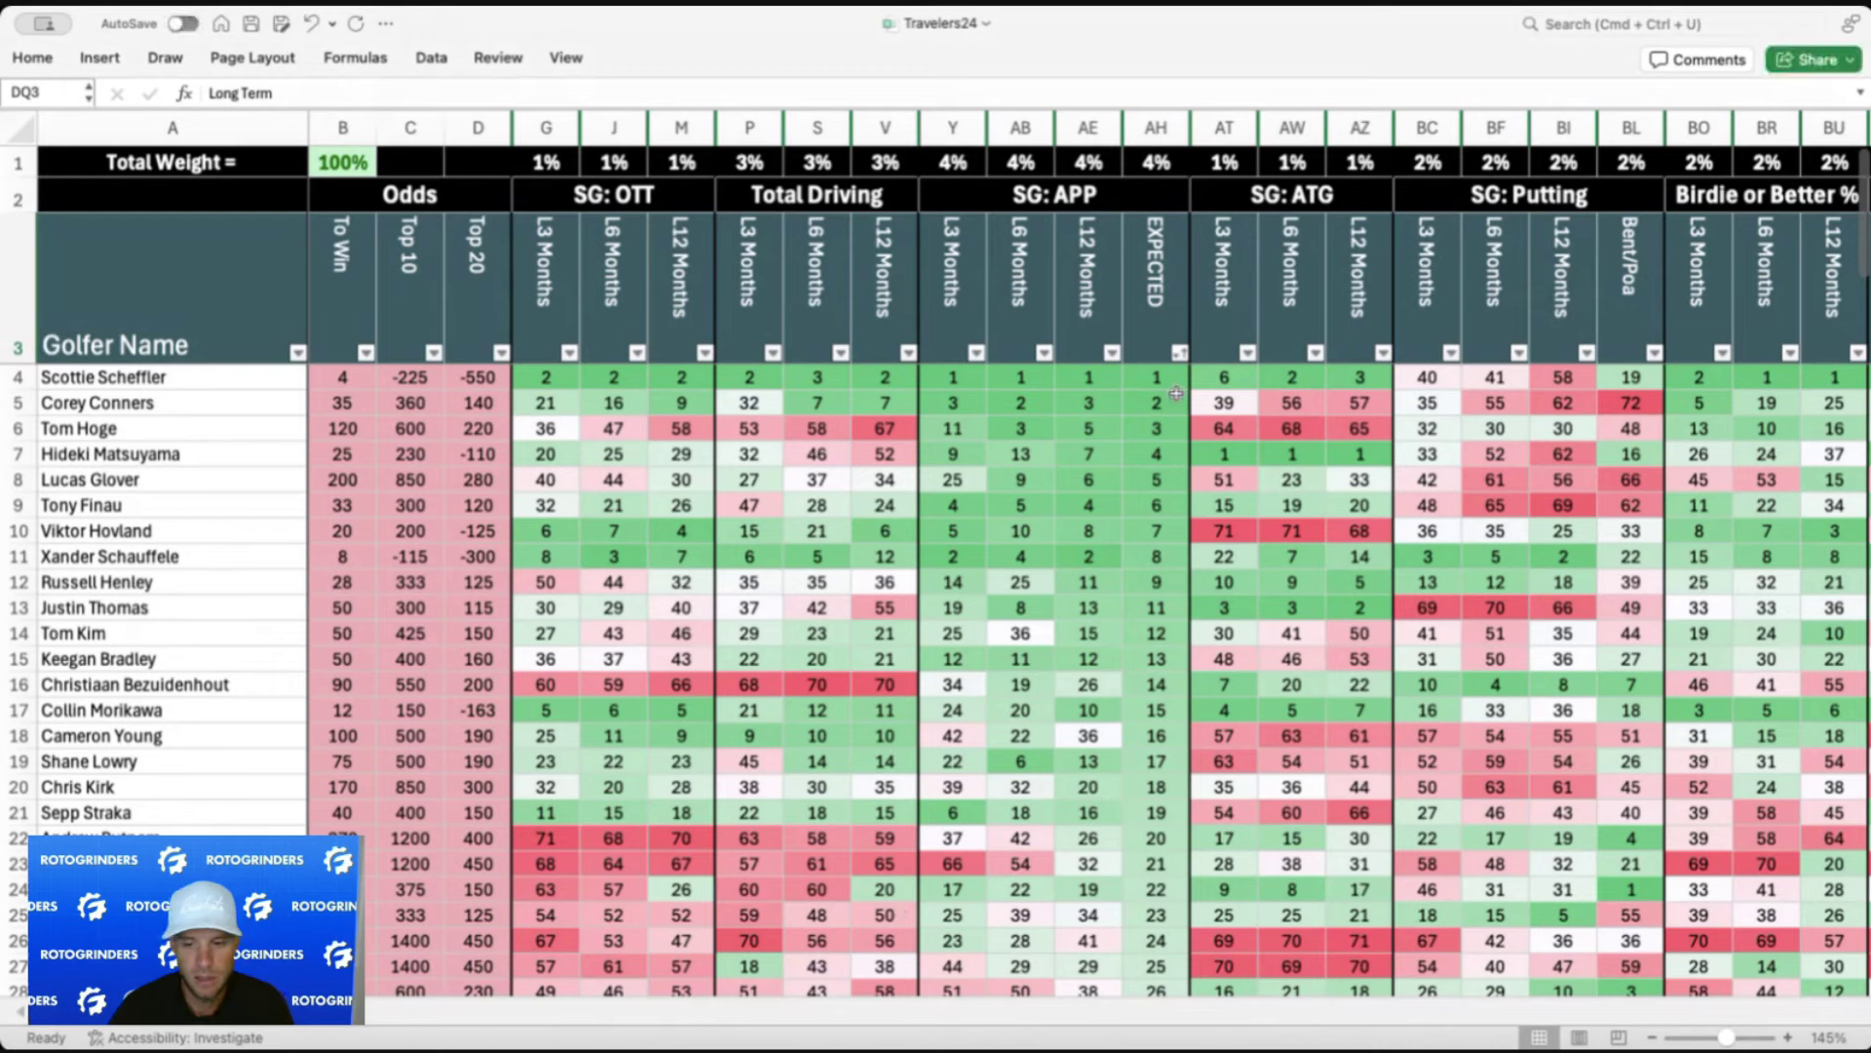
{"action": "left_click_drag", "start_coordinate": [1169, 385], "coordinate": [1156, 578]}
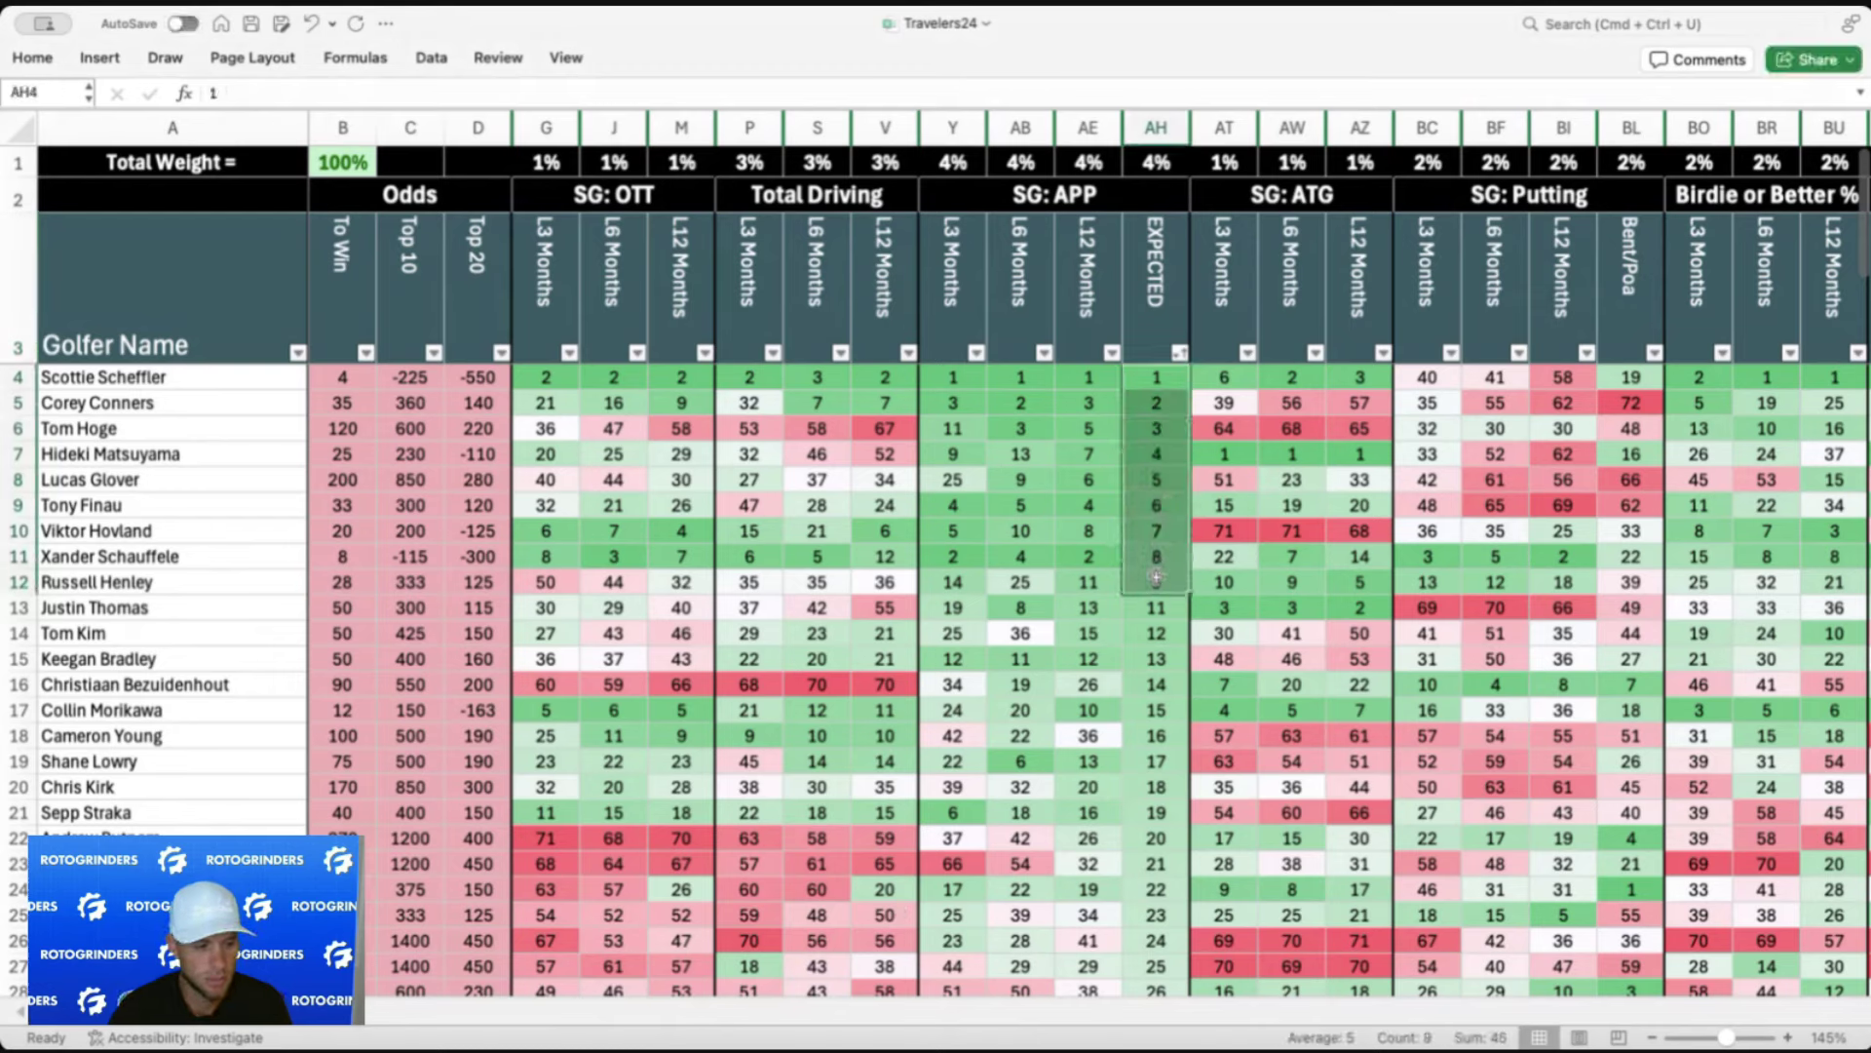
{"action": "left_click", "coordinate": [1169, 380]}
{"action": "left_click", "coordinate": [1163, 427]}
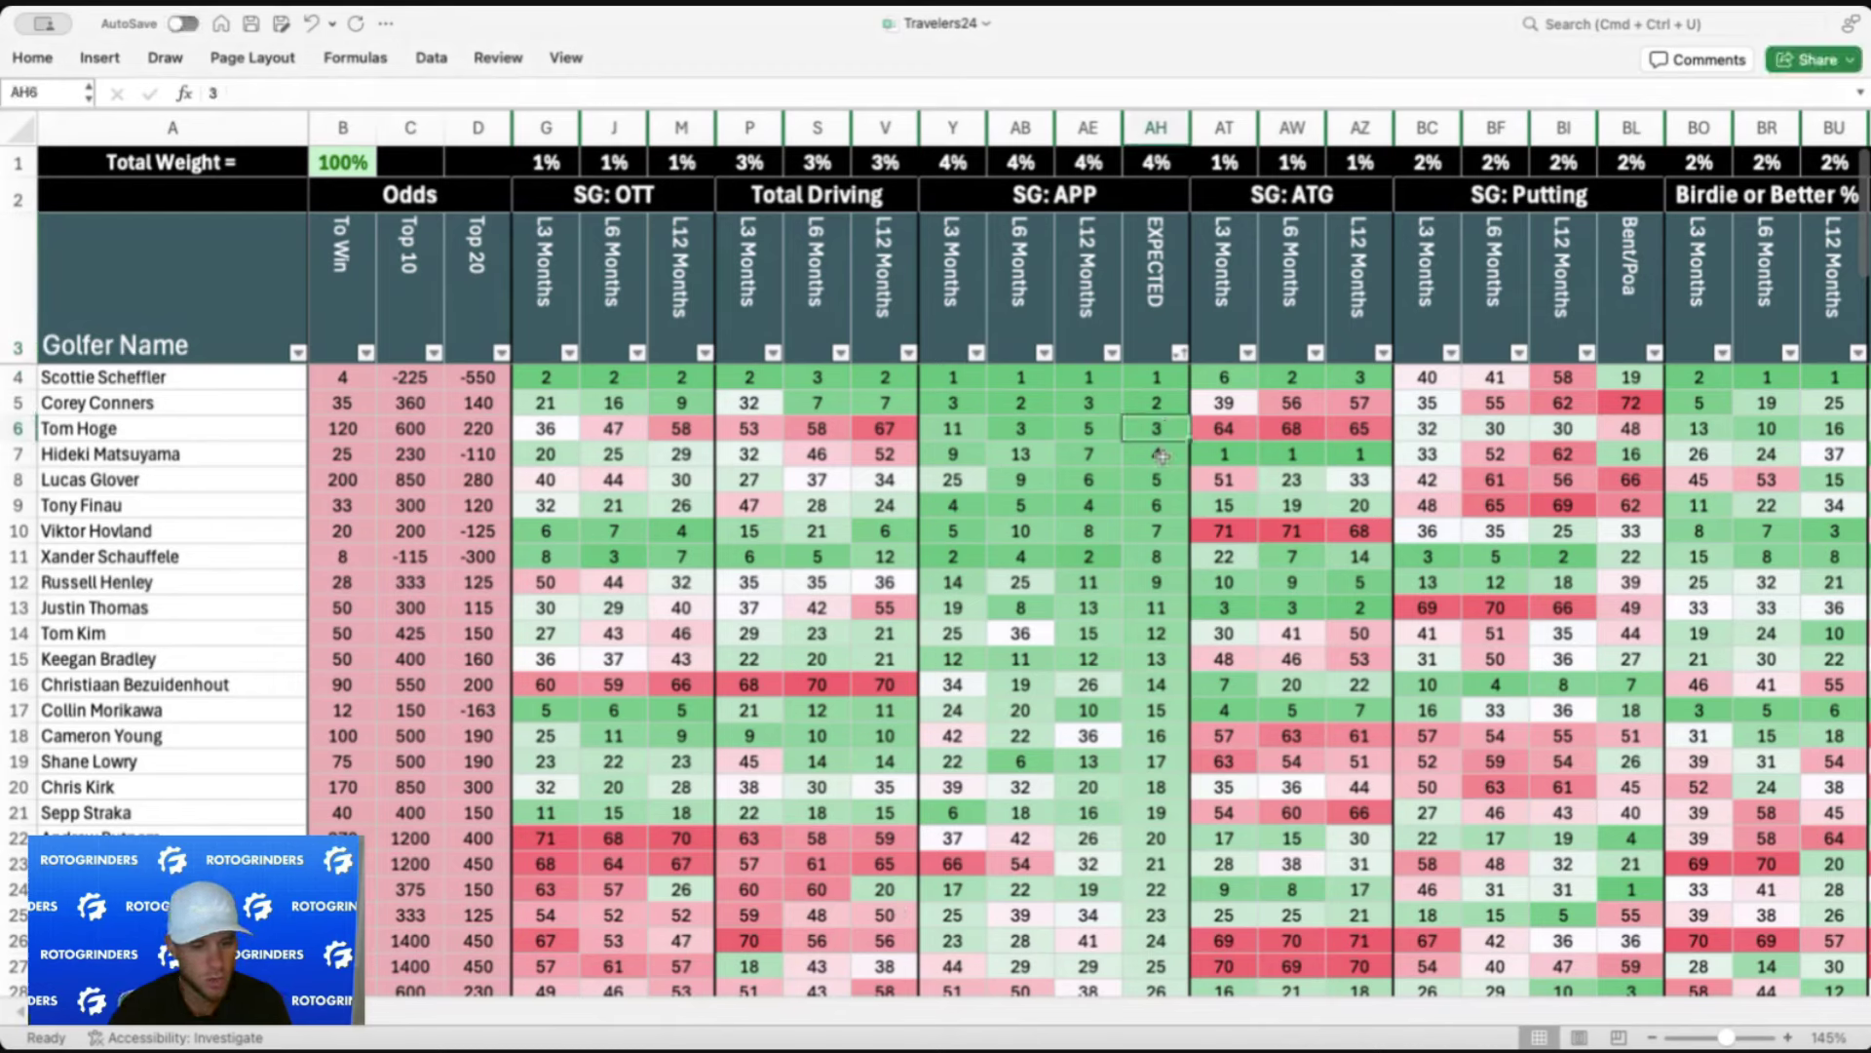
{"action": "left_click", "coordinate": [1163, 484]}
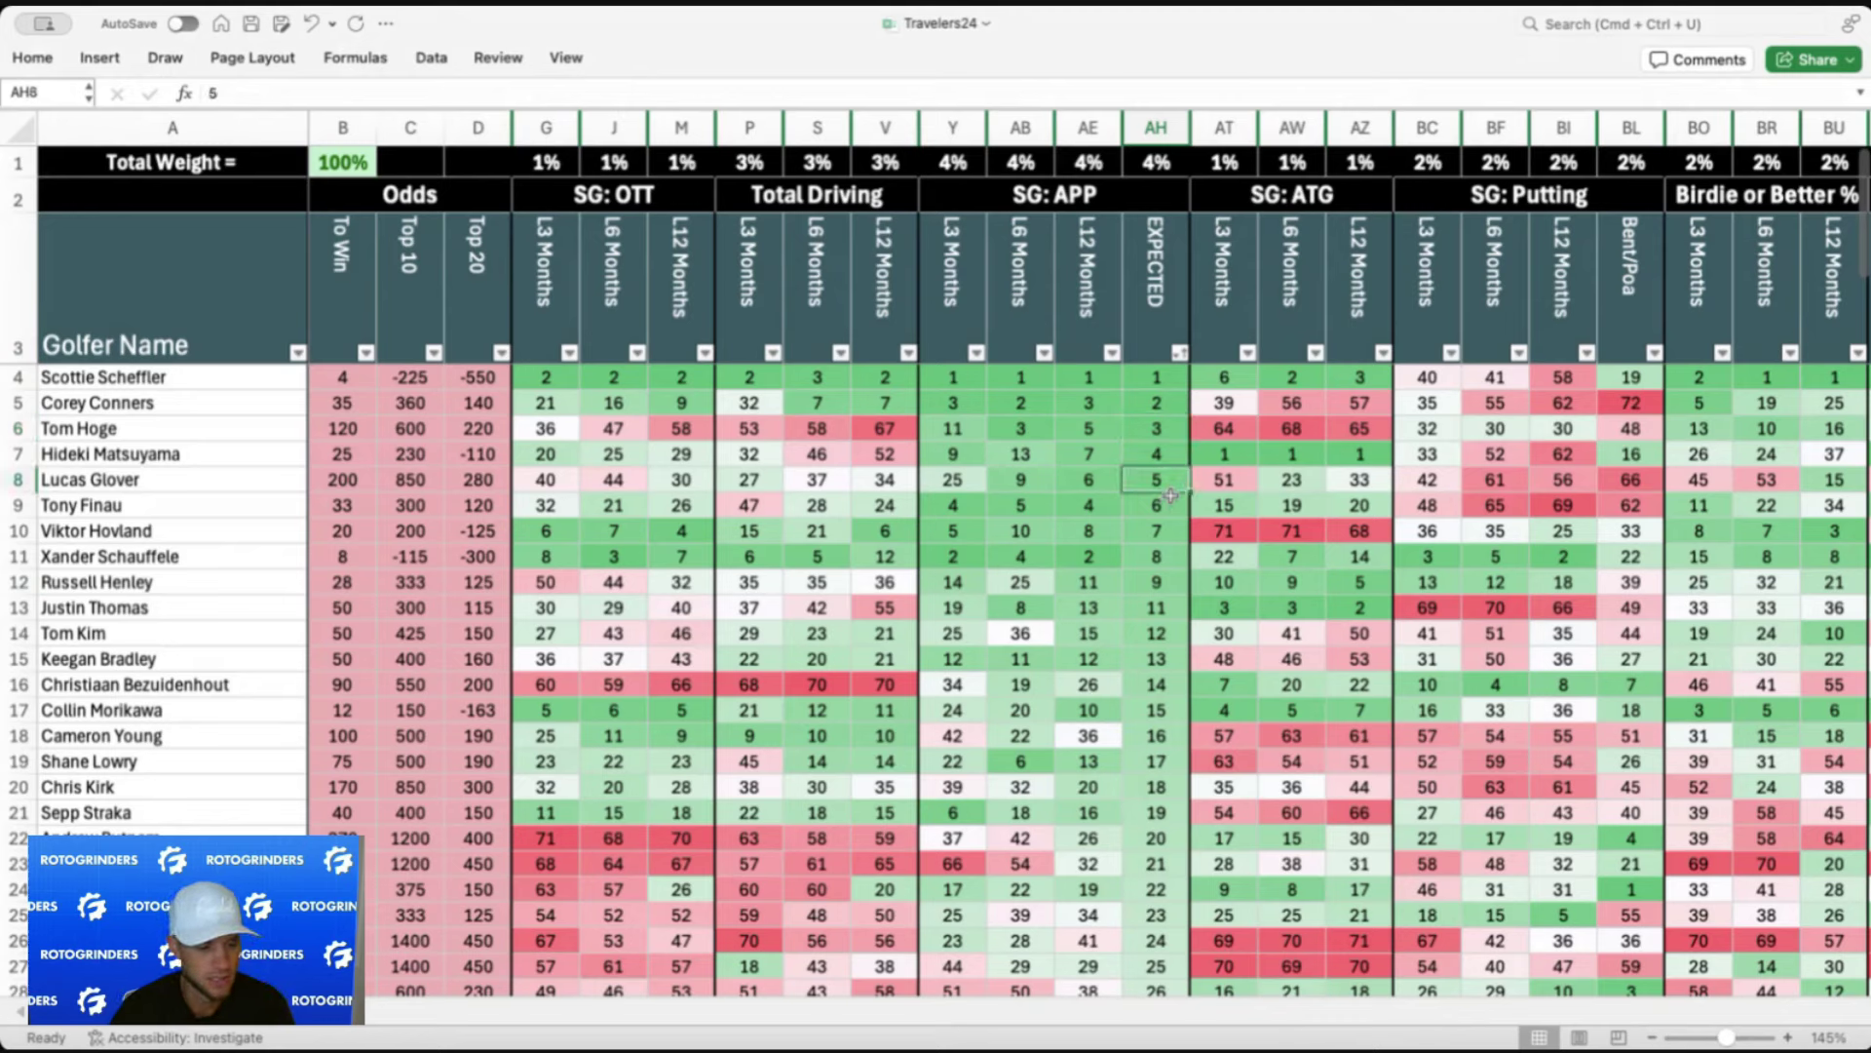
{"action": "left_click", "coordinate": [1168, 503]}
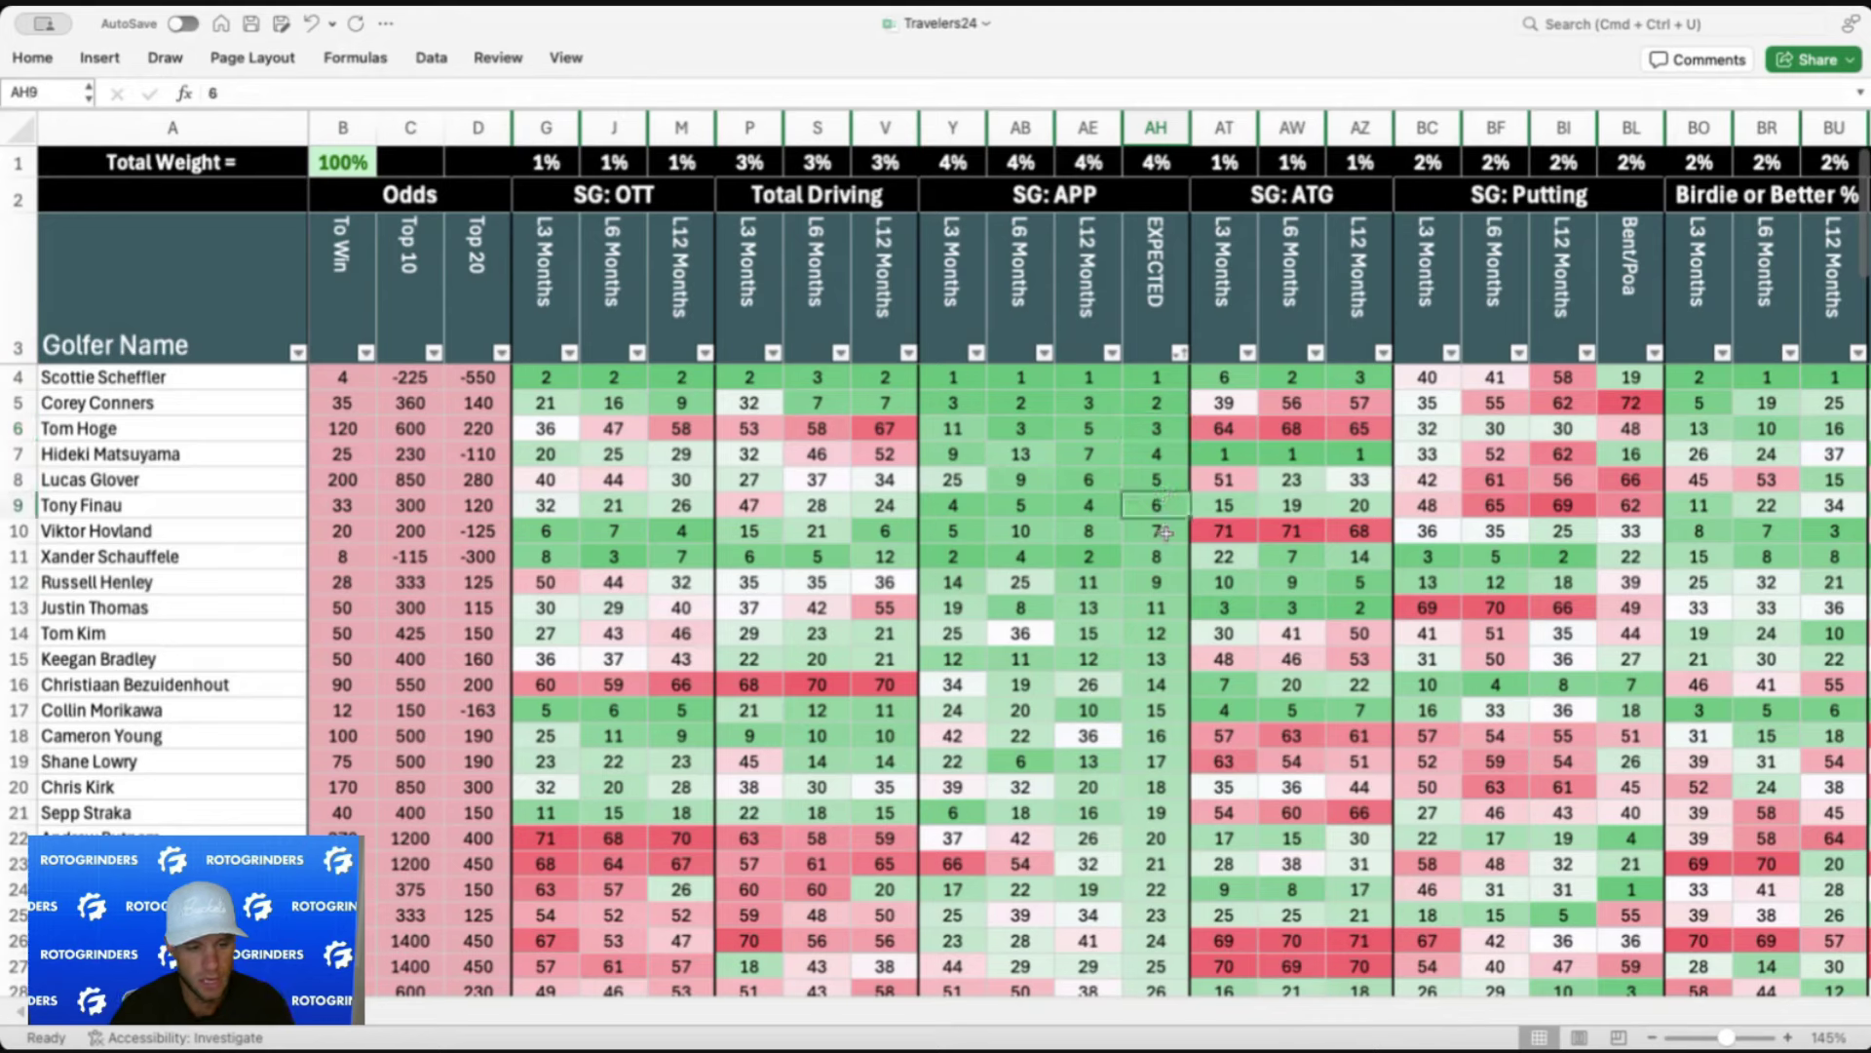
{"action": "left_click", "coordinate": [1160, 609]}
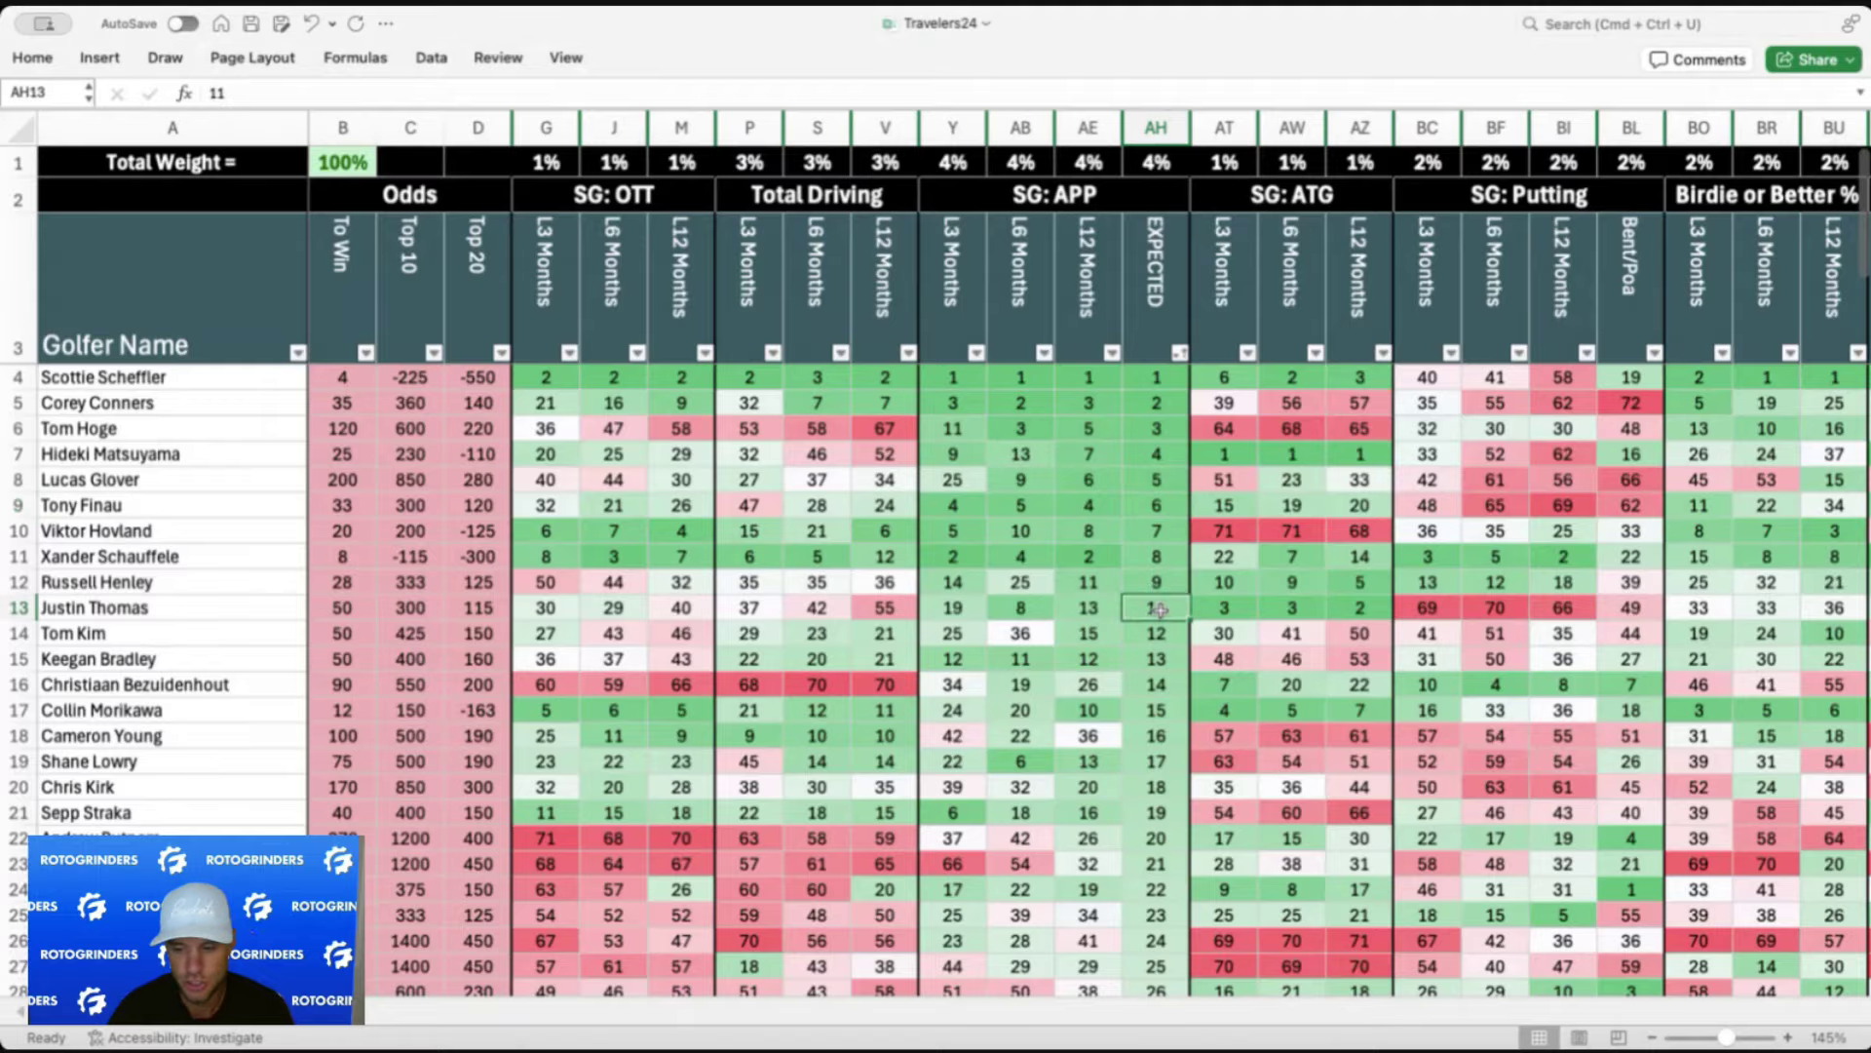
Inspect the rank and rating formulas in DT4 and DS5 and total the top two DraftKings salaries
{"action": "scroll", "coordinate": [1160, 610], "scroll_direction": "right", "scroll_amount": 5}
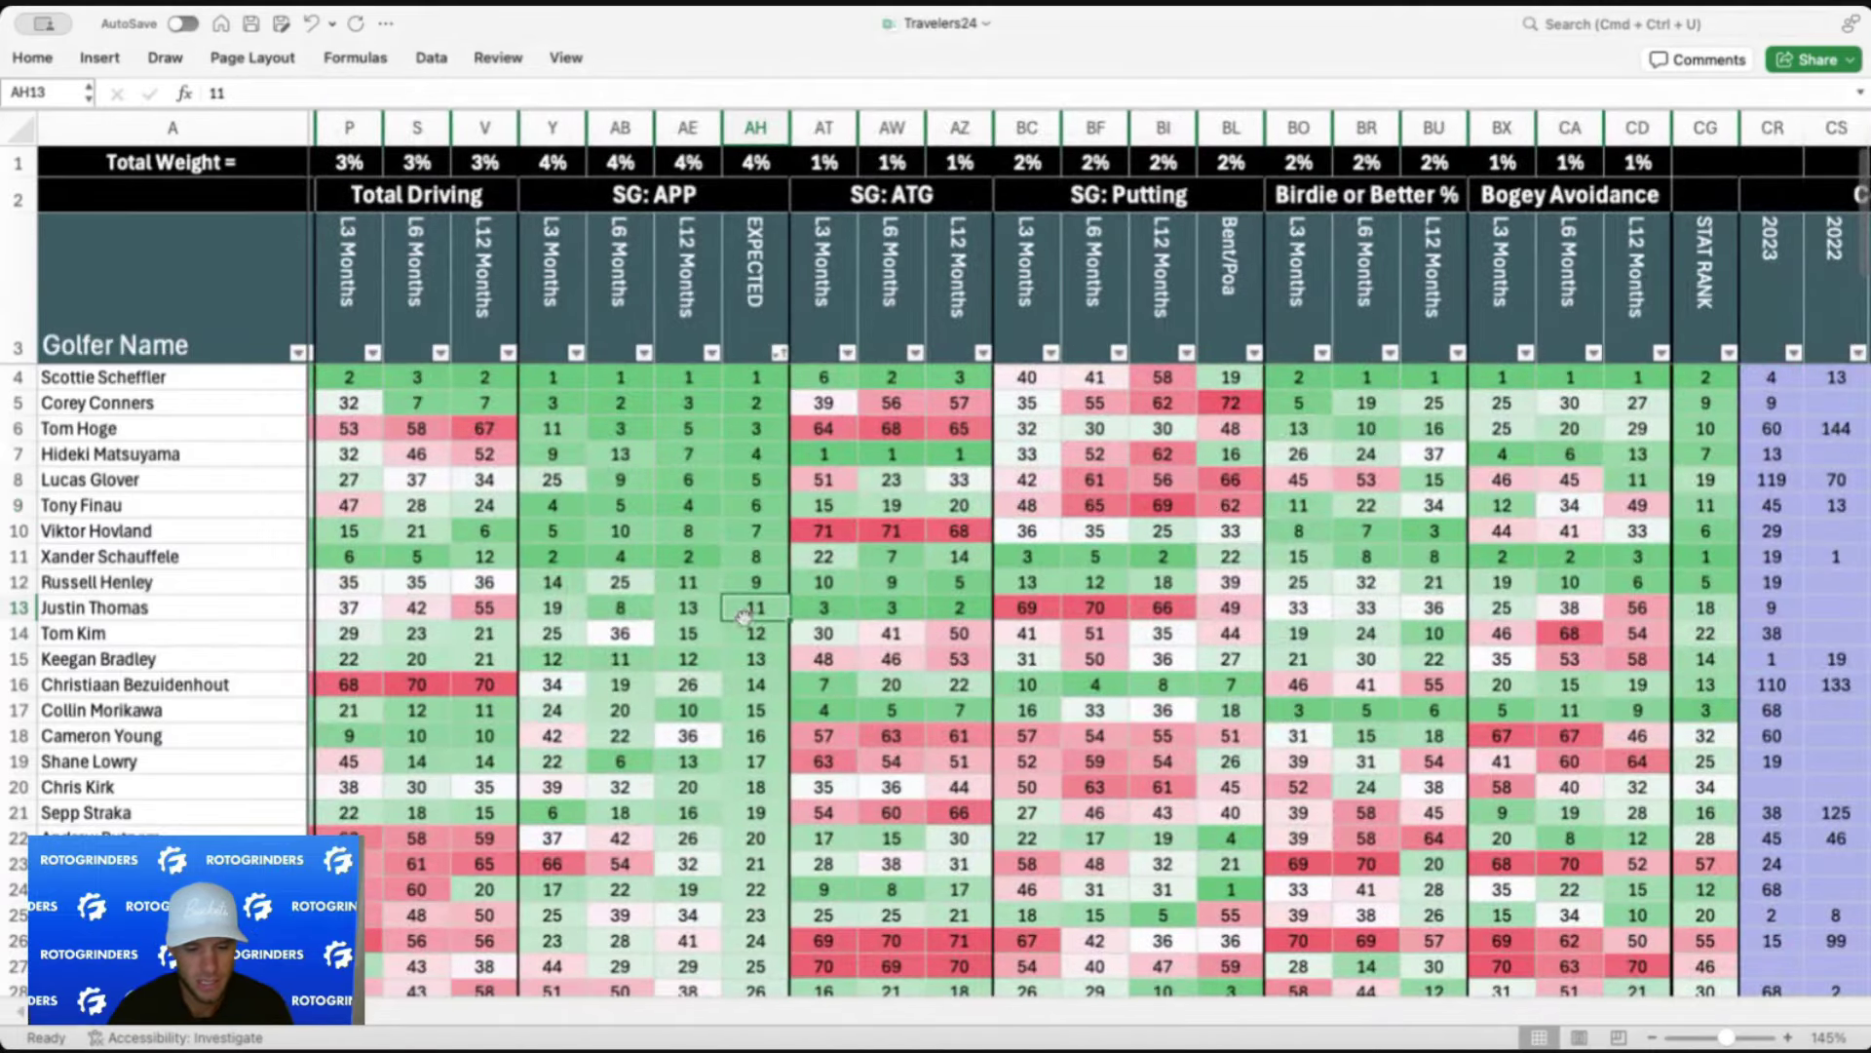
{"action": "scroll", "coordinate": [738, 634], "scroll_direction": "right", "scroll_amount": 10}
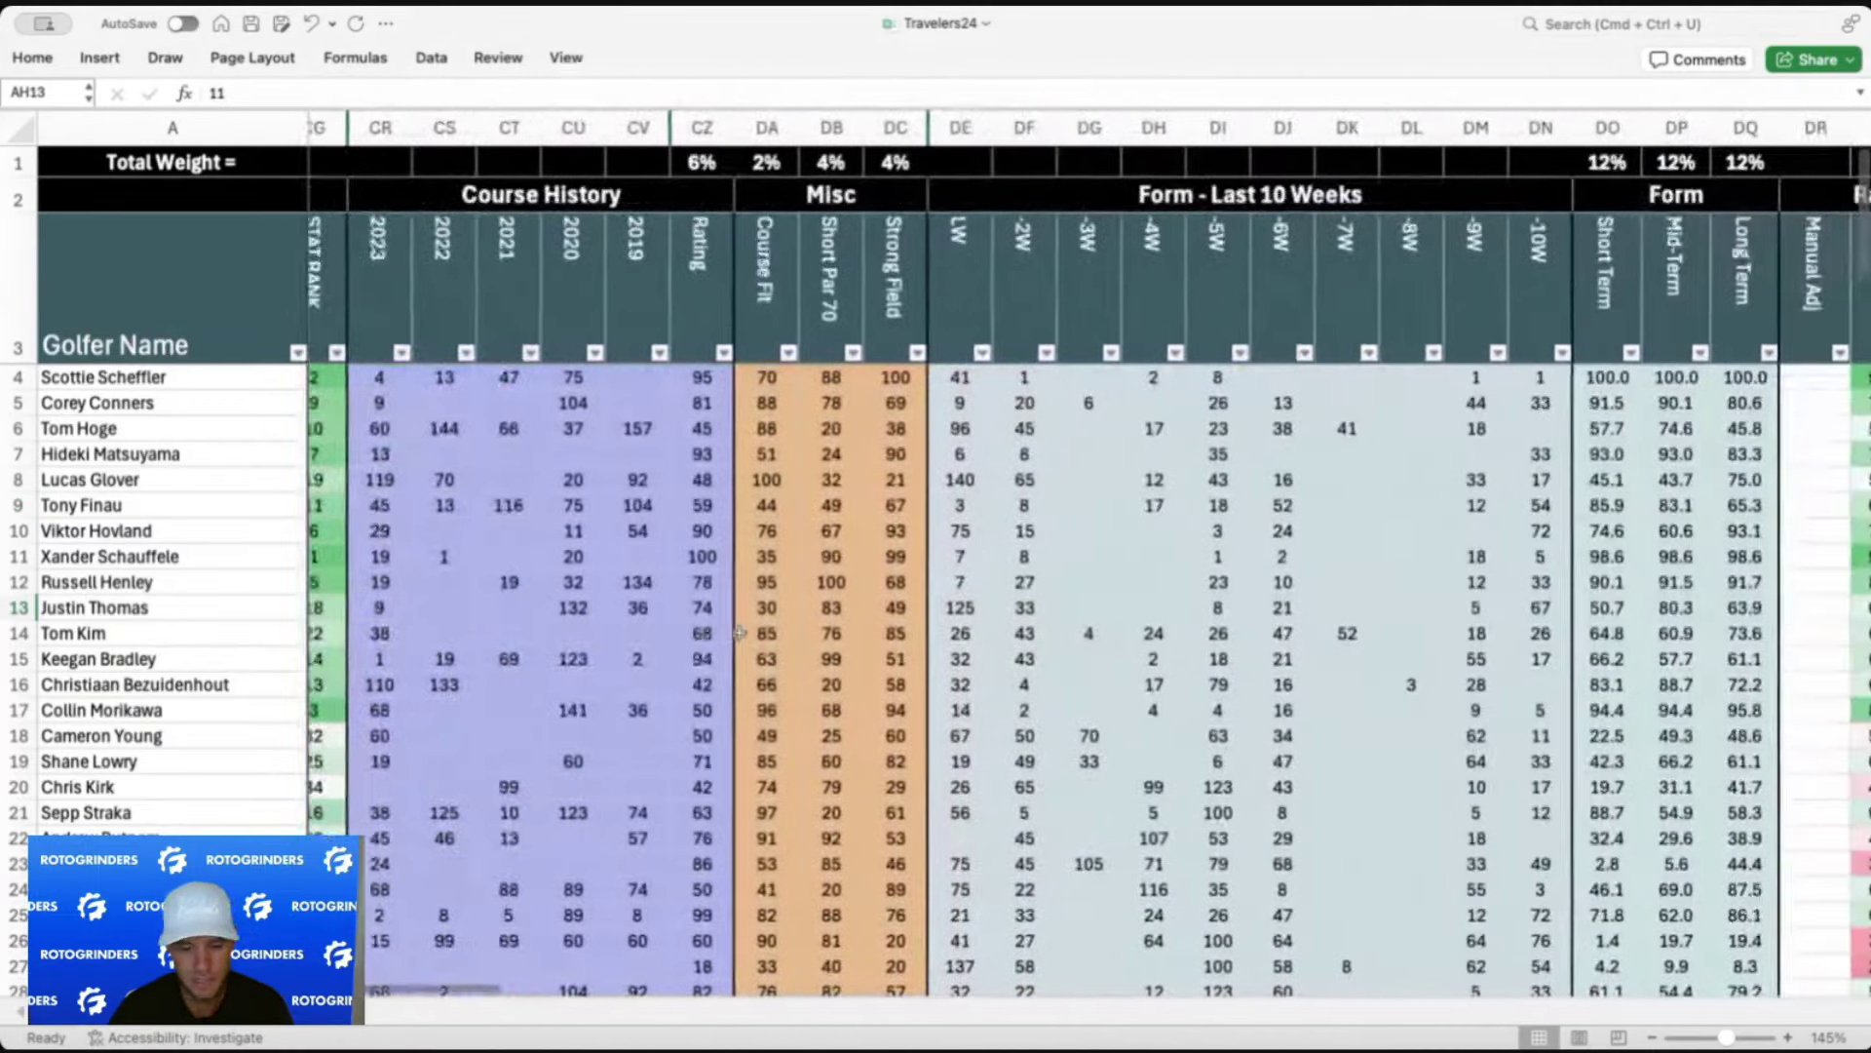
{"action": "scroll", "coordinate": [739, 634], "scroll_direction": "right", "scroll_amount": 8}
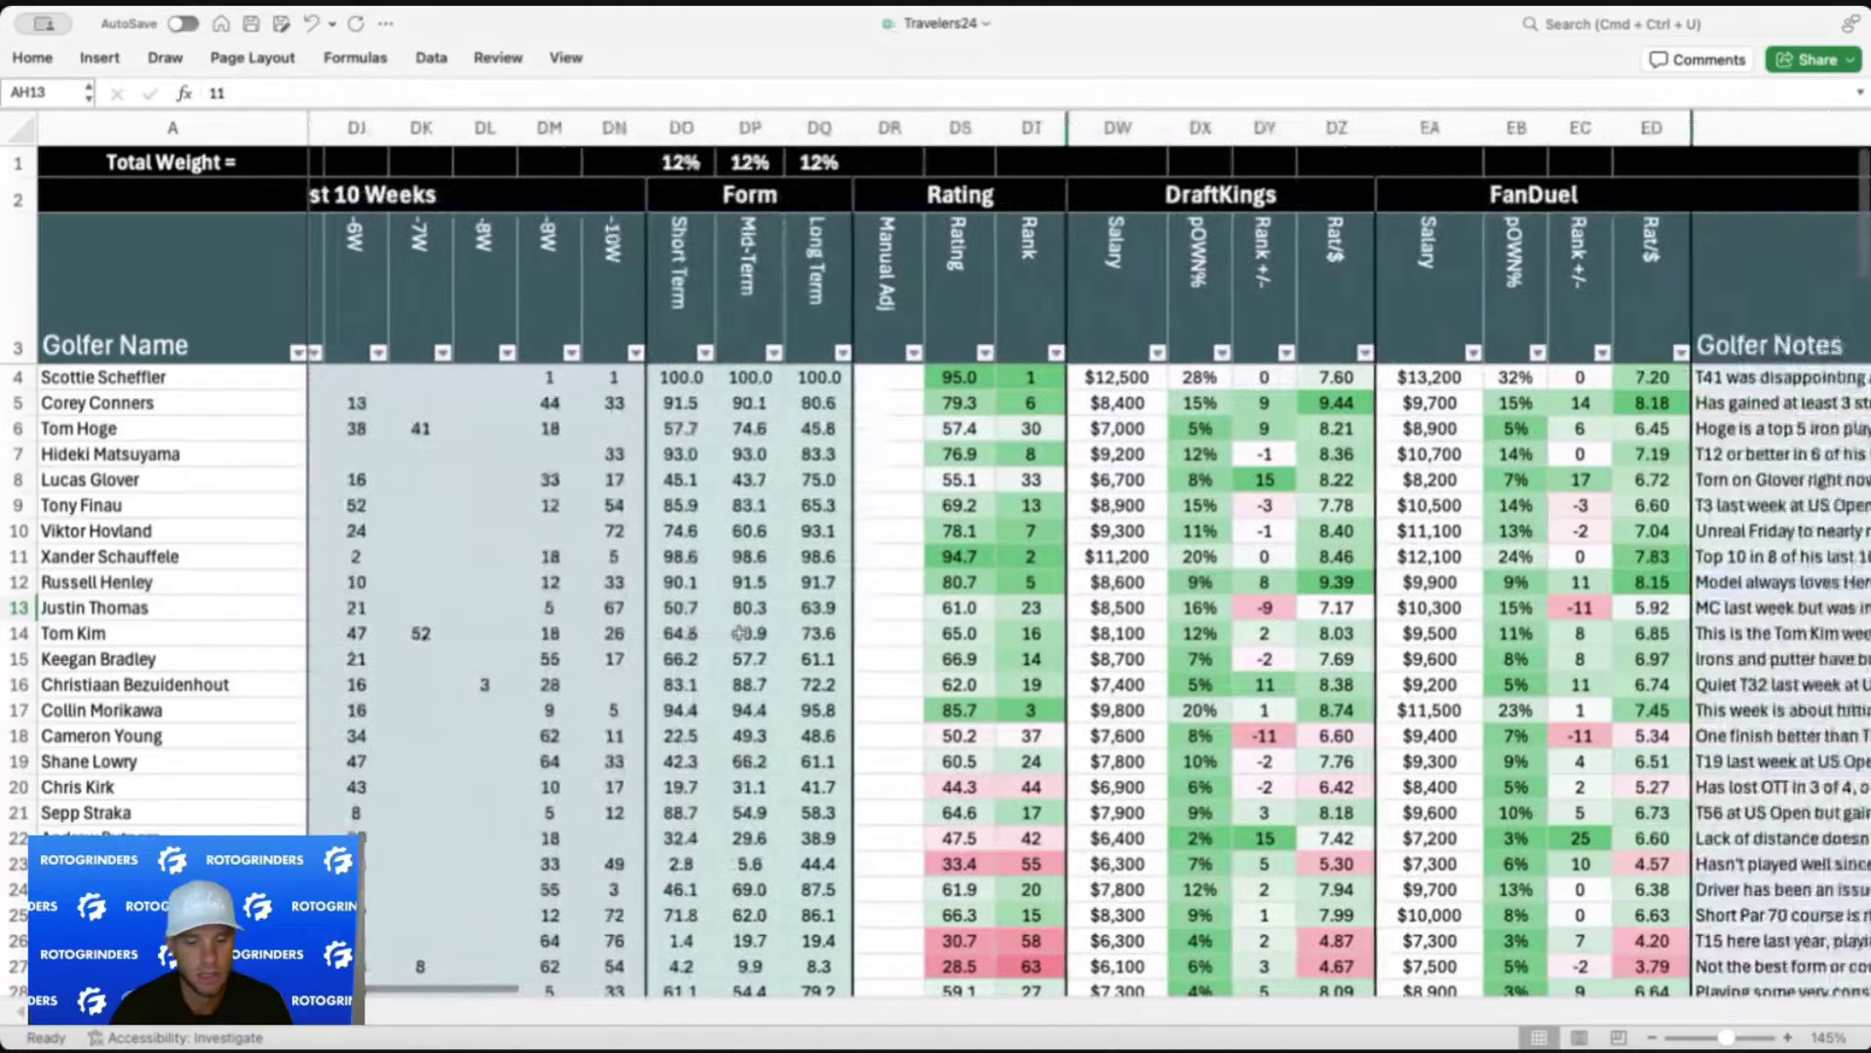
{"action": "scroll", "coordinate": [739, 634], "scroll_direction": "right", "scroll_amount": 1}
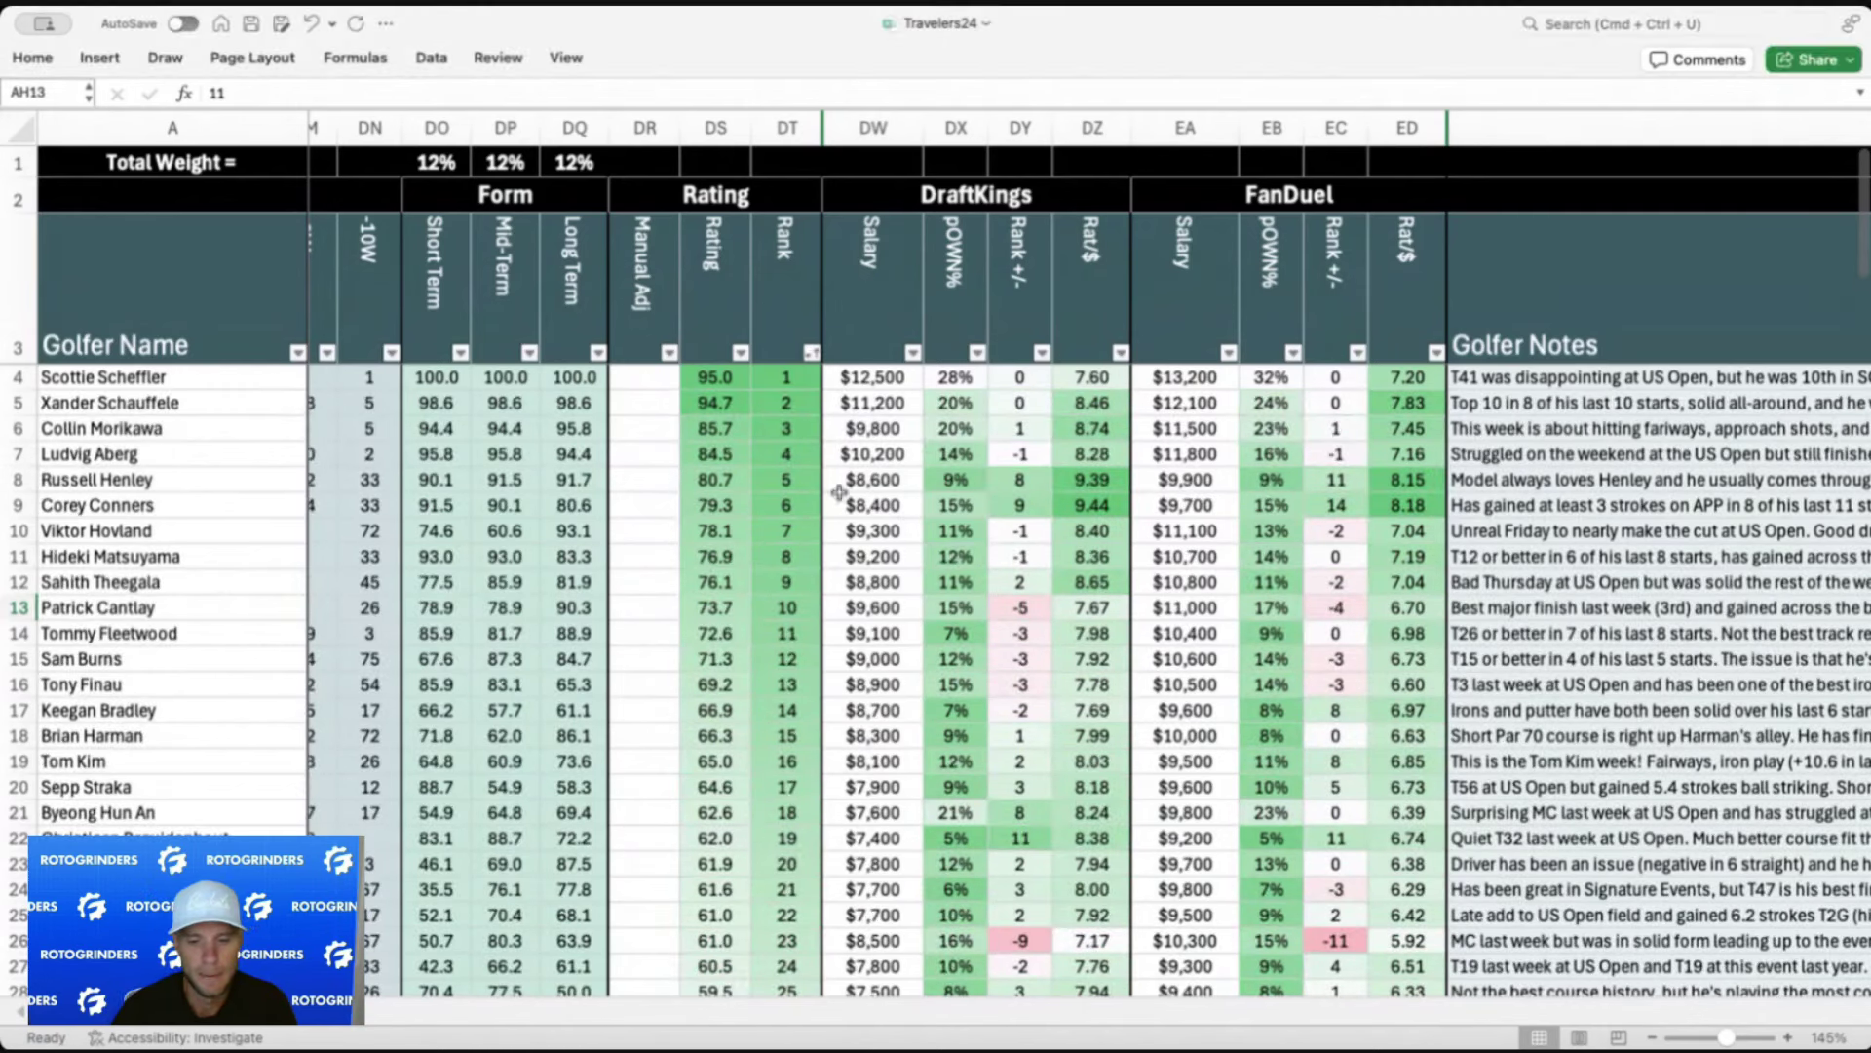
{"action": "left_click", "coordinate": [801, 386]}
{"action": "left_click", "coordinate": [731, 397]}
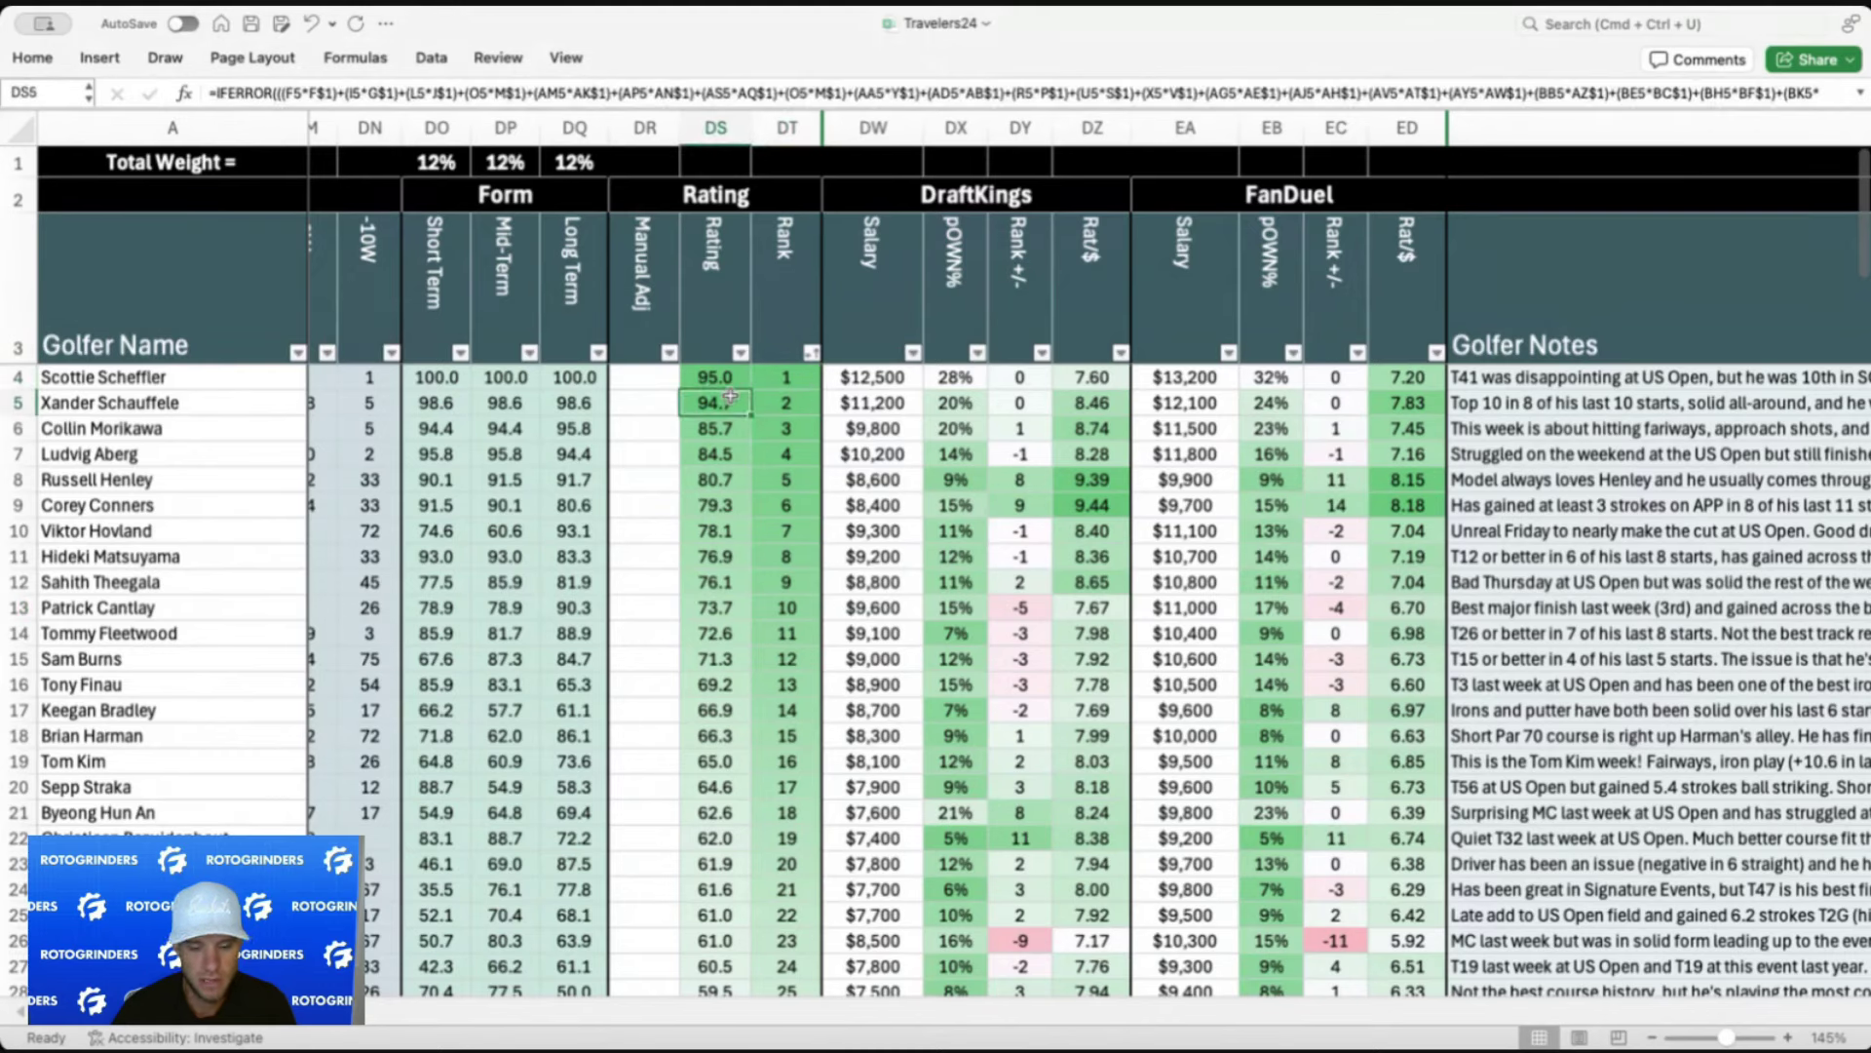
{"action": "left_click_drag", "start_coordinate": [850, 384], "coordinate": [856, 403]}
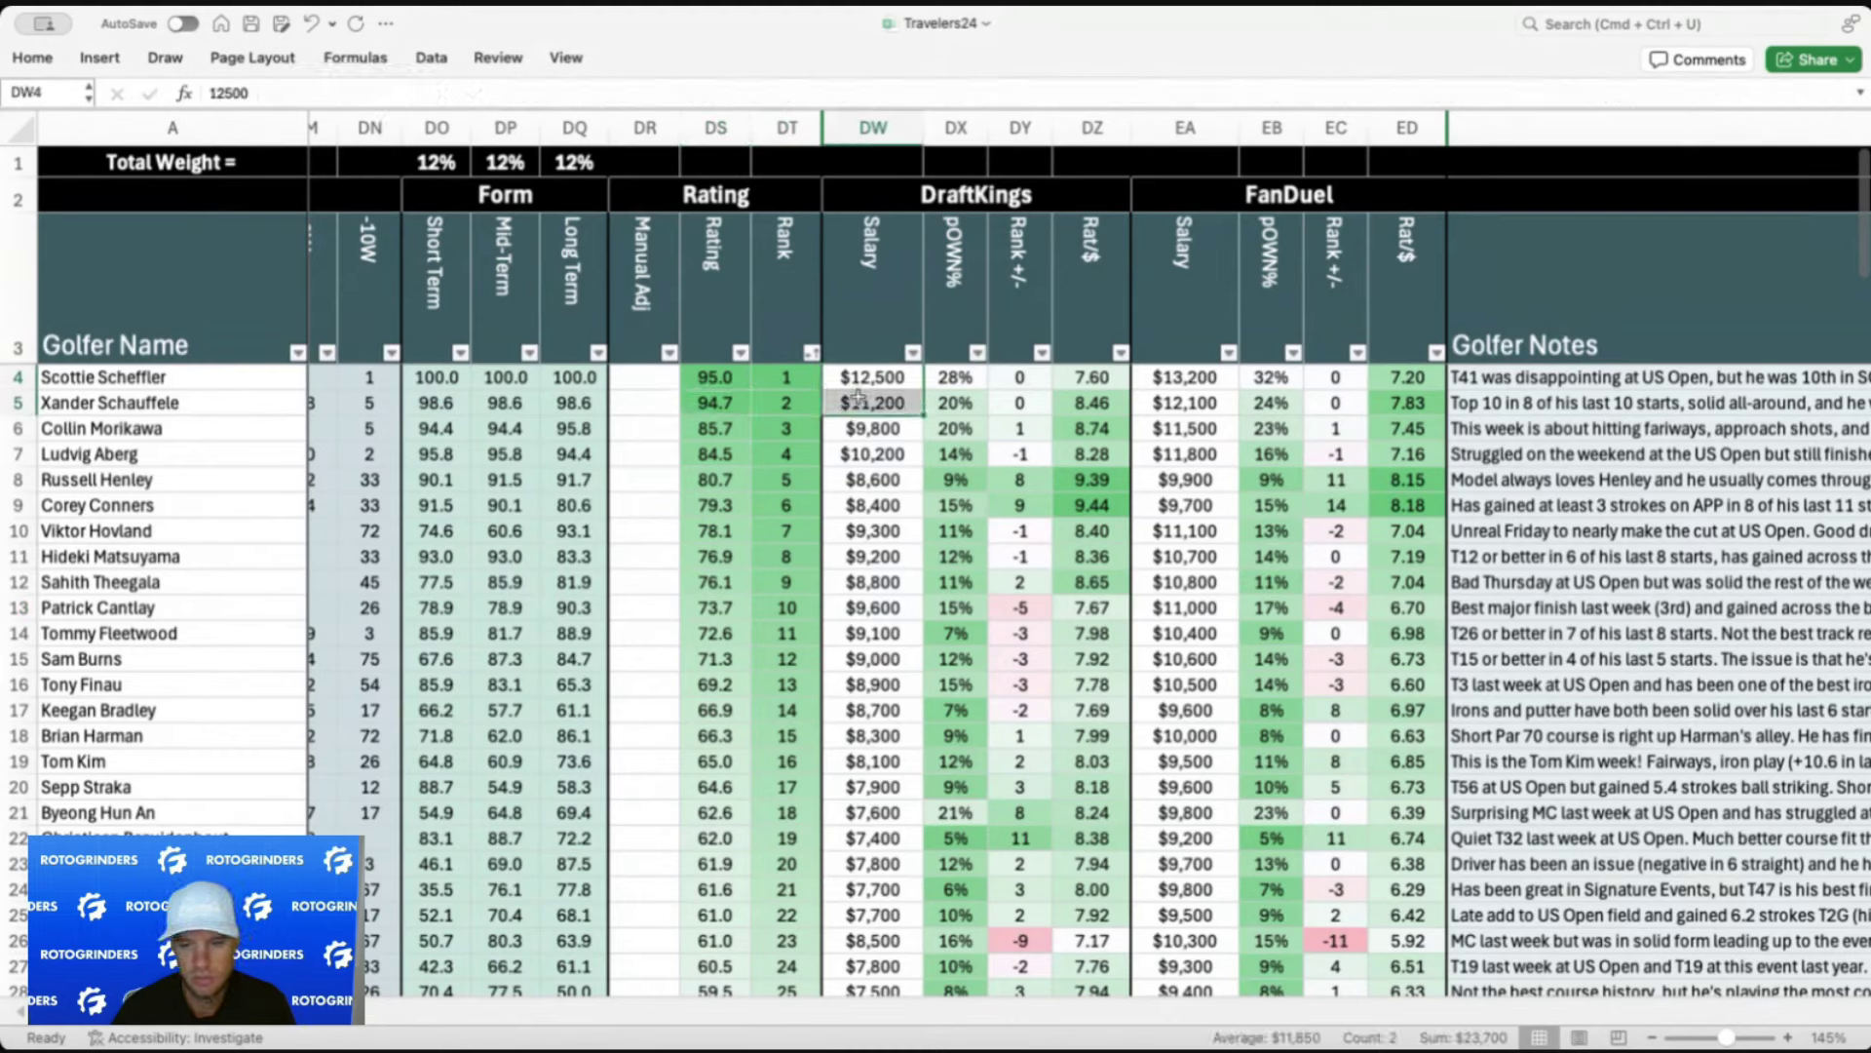
{"action": "left_click", "coordinate": [874, 393]}
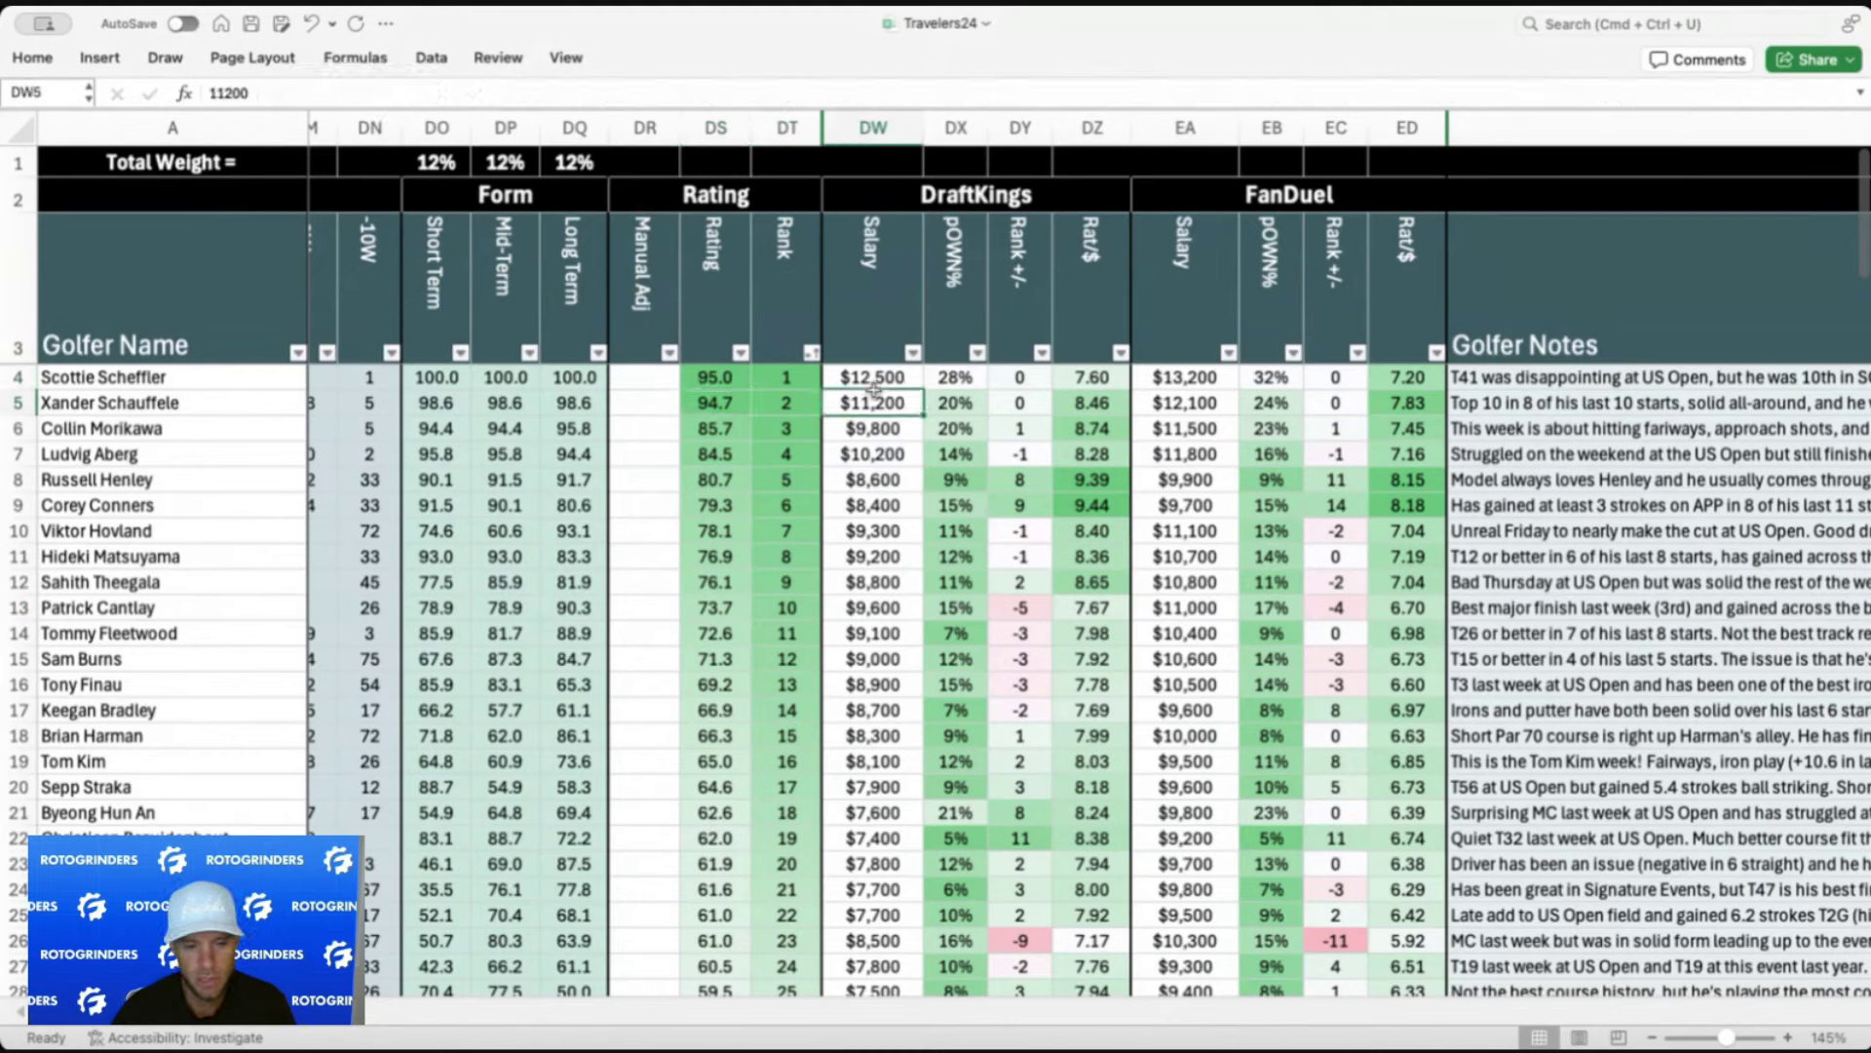
{"action": "scroll", "coordinate": [857, 488], "scroll_direction": "left", "scroll_amount": 5}
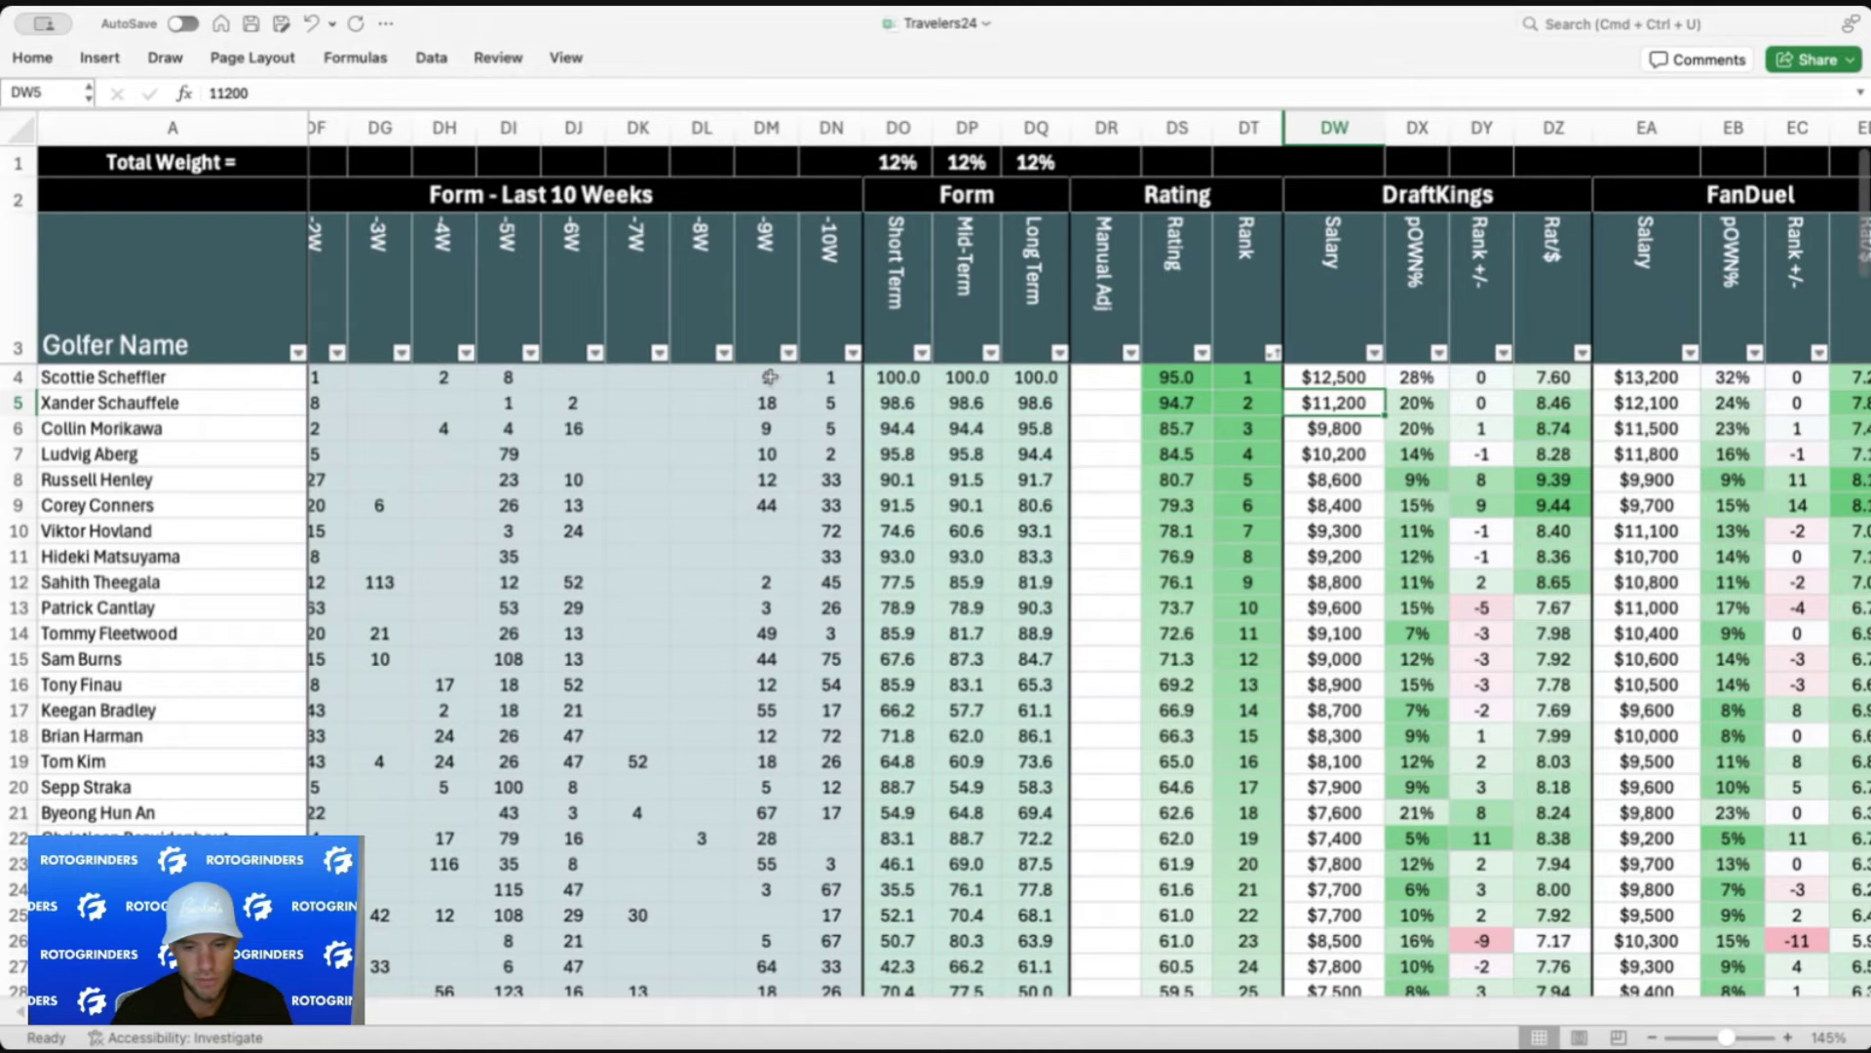
{"action": "scroll", "coordinate": [625, 470], "scroll_direction": "left", "scroll_amount": 6}
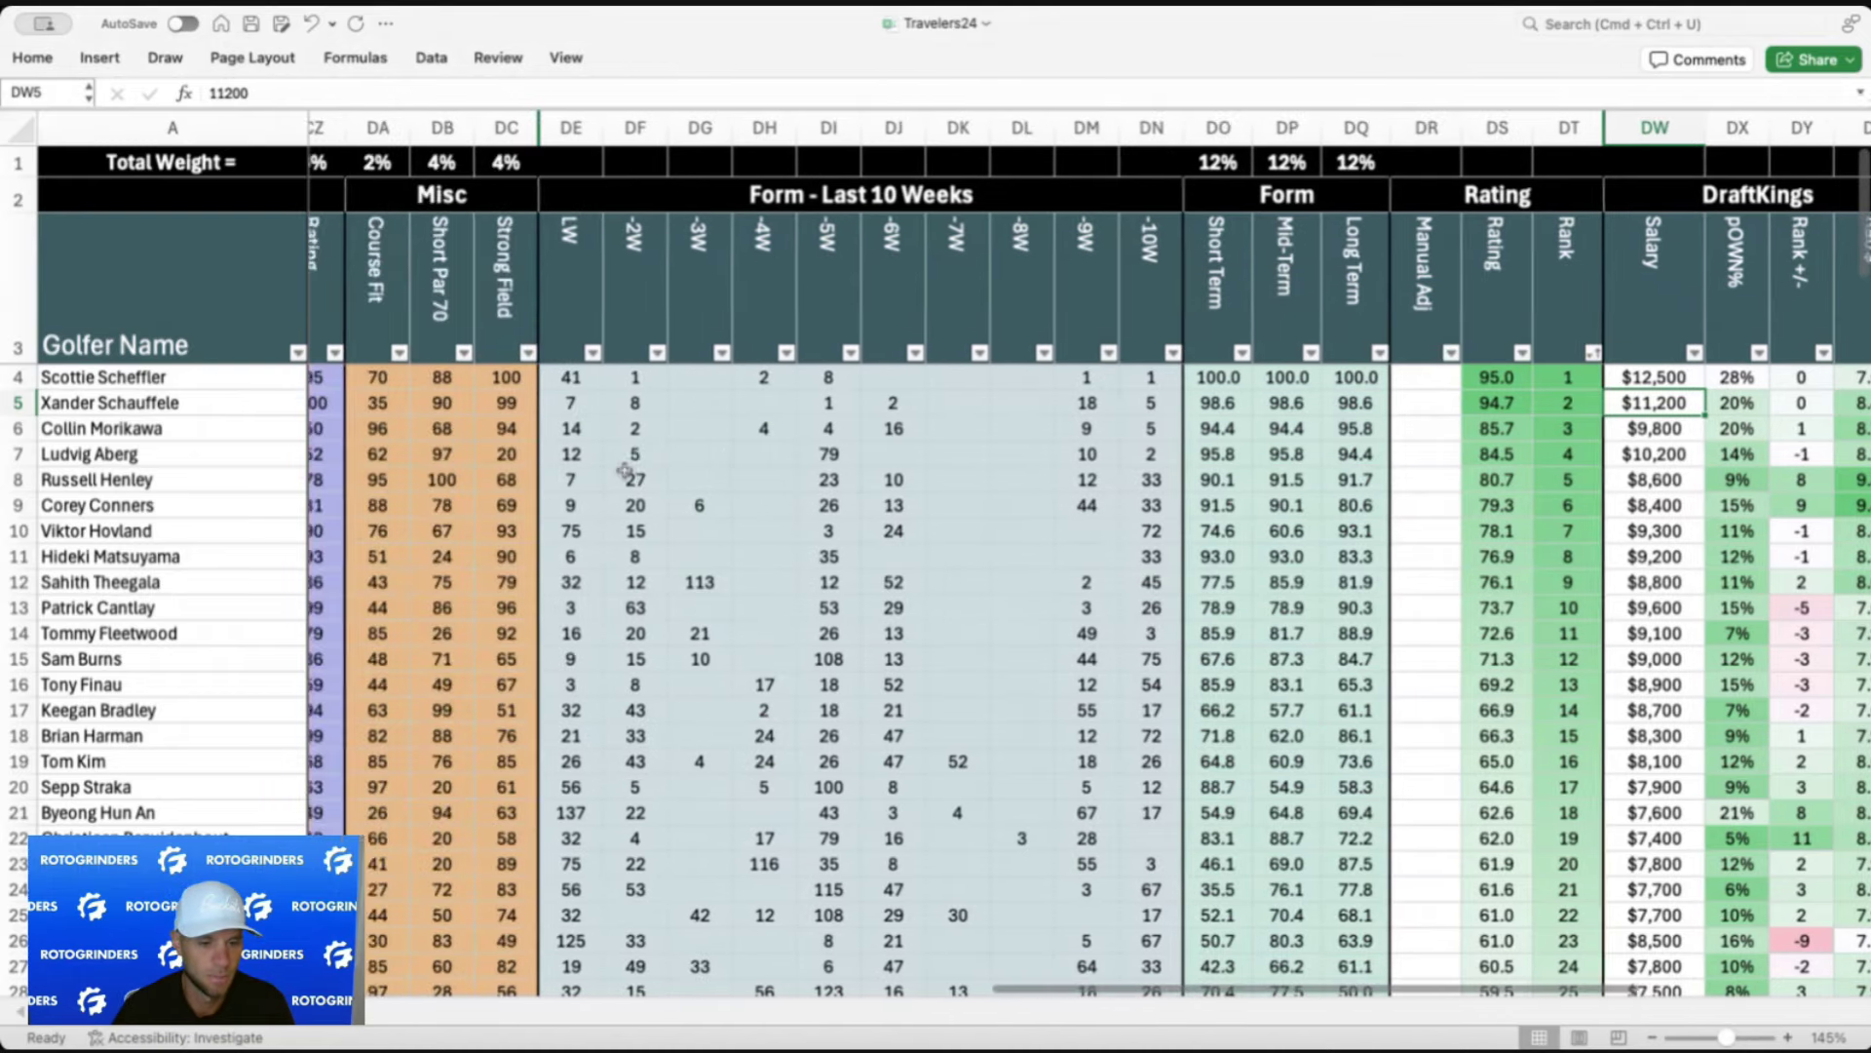
{"action": "scroll", "coordinate": [624, 471], "scroll_direction": "left", "scroll_amount": 4}
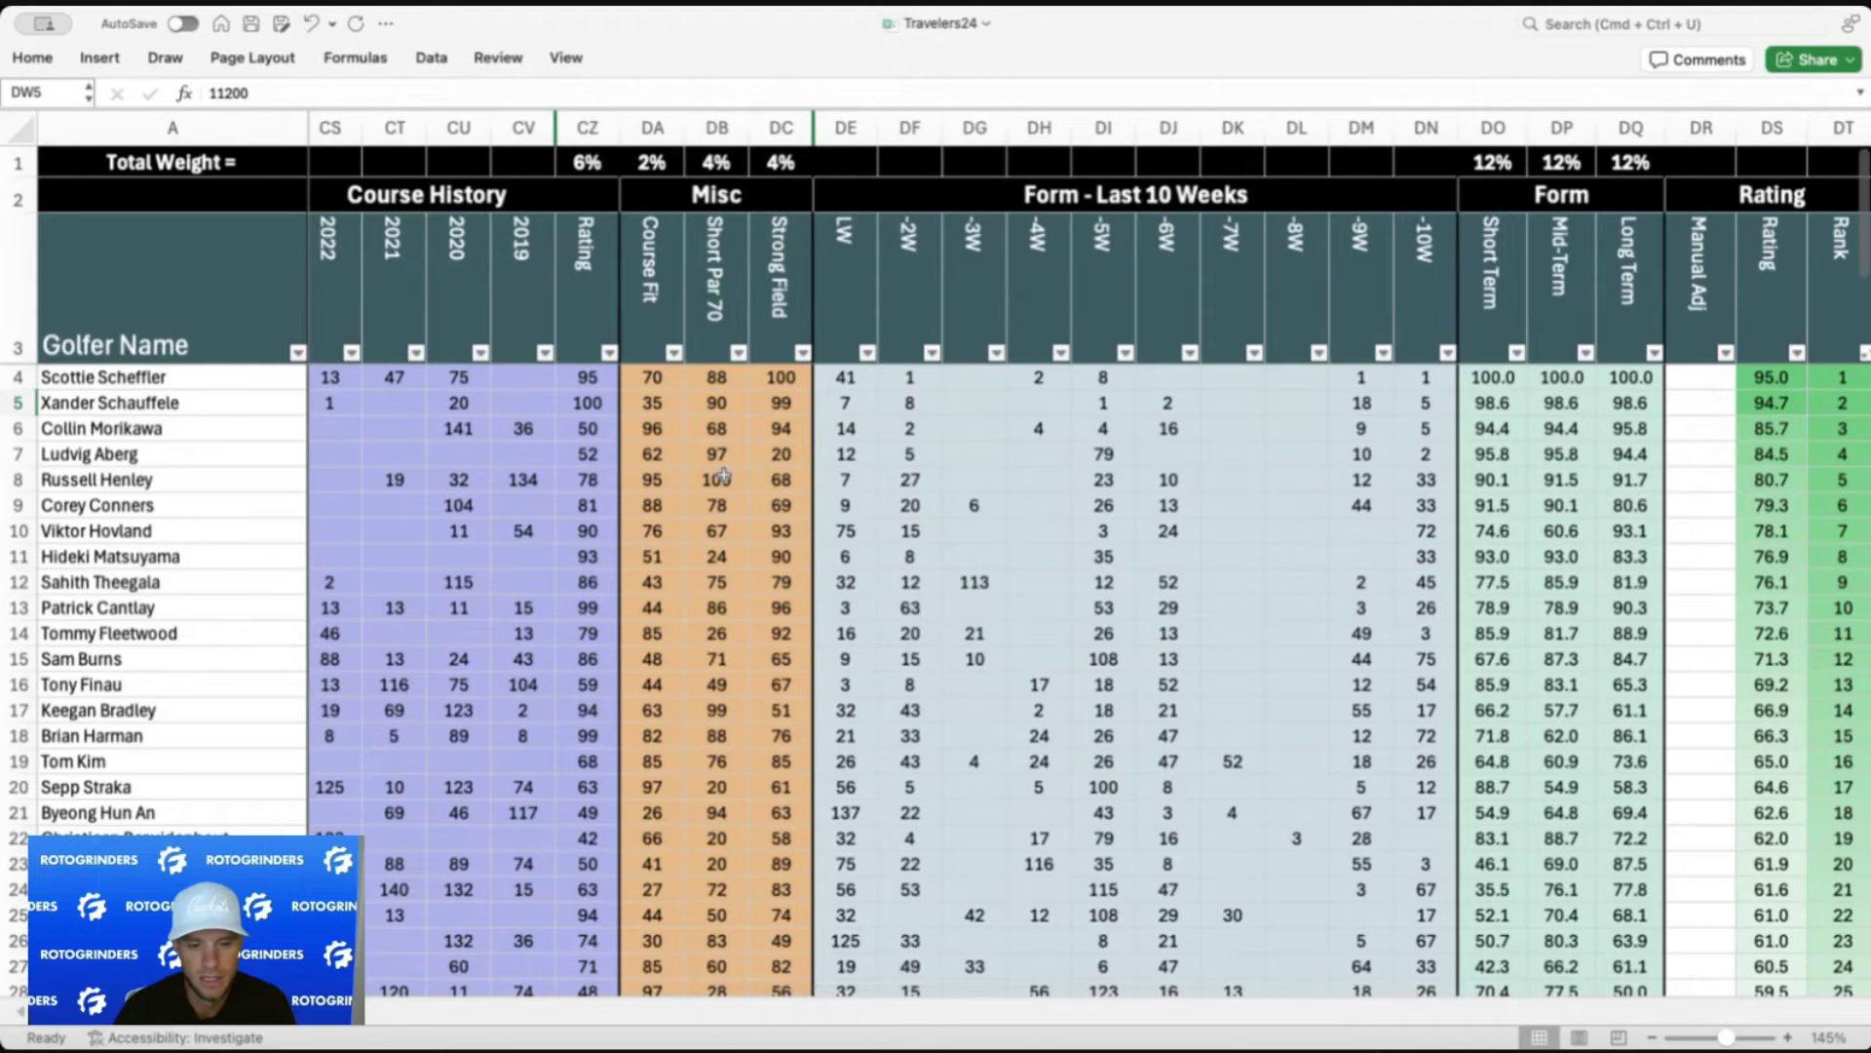
{"action": "scroll", "coordinate": [735, 453], "scroll_direction": "left", "scroll_amount": 4}
{"action": "left_click_drag", "start_coordinate": [877, 385], "coordinate": [692, 377]}
{"action": "left_click", "coordinate": [751, 408]}
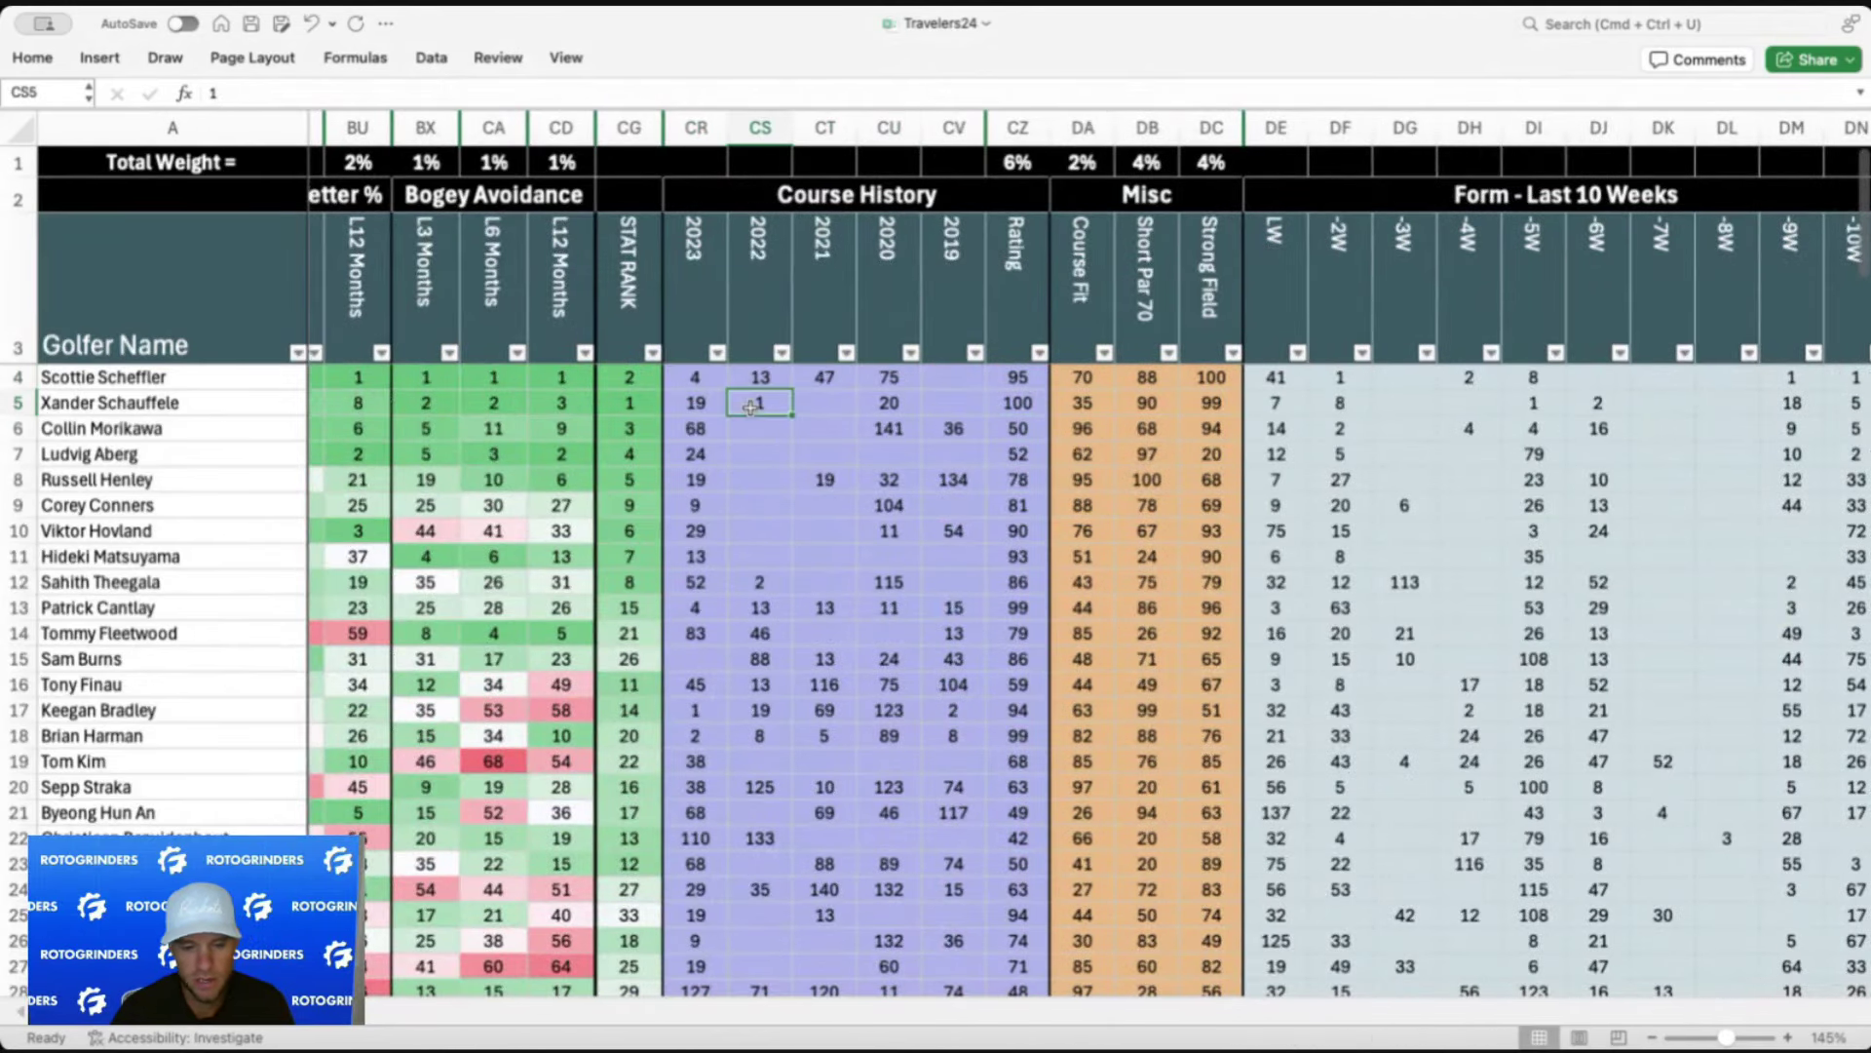
{"action": "scroll", "coordinate": [783, 637], "scroll_direction": "left", "scroll_amount": 1}
{"action": "left_click", "coordinate": [682, 387]}
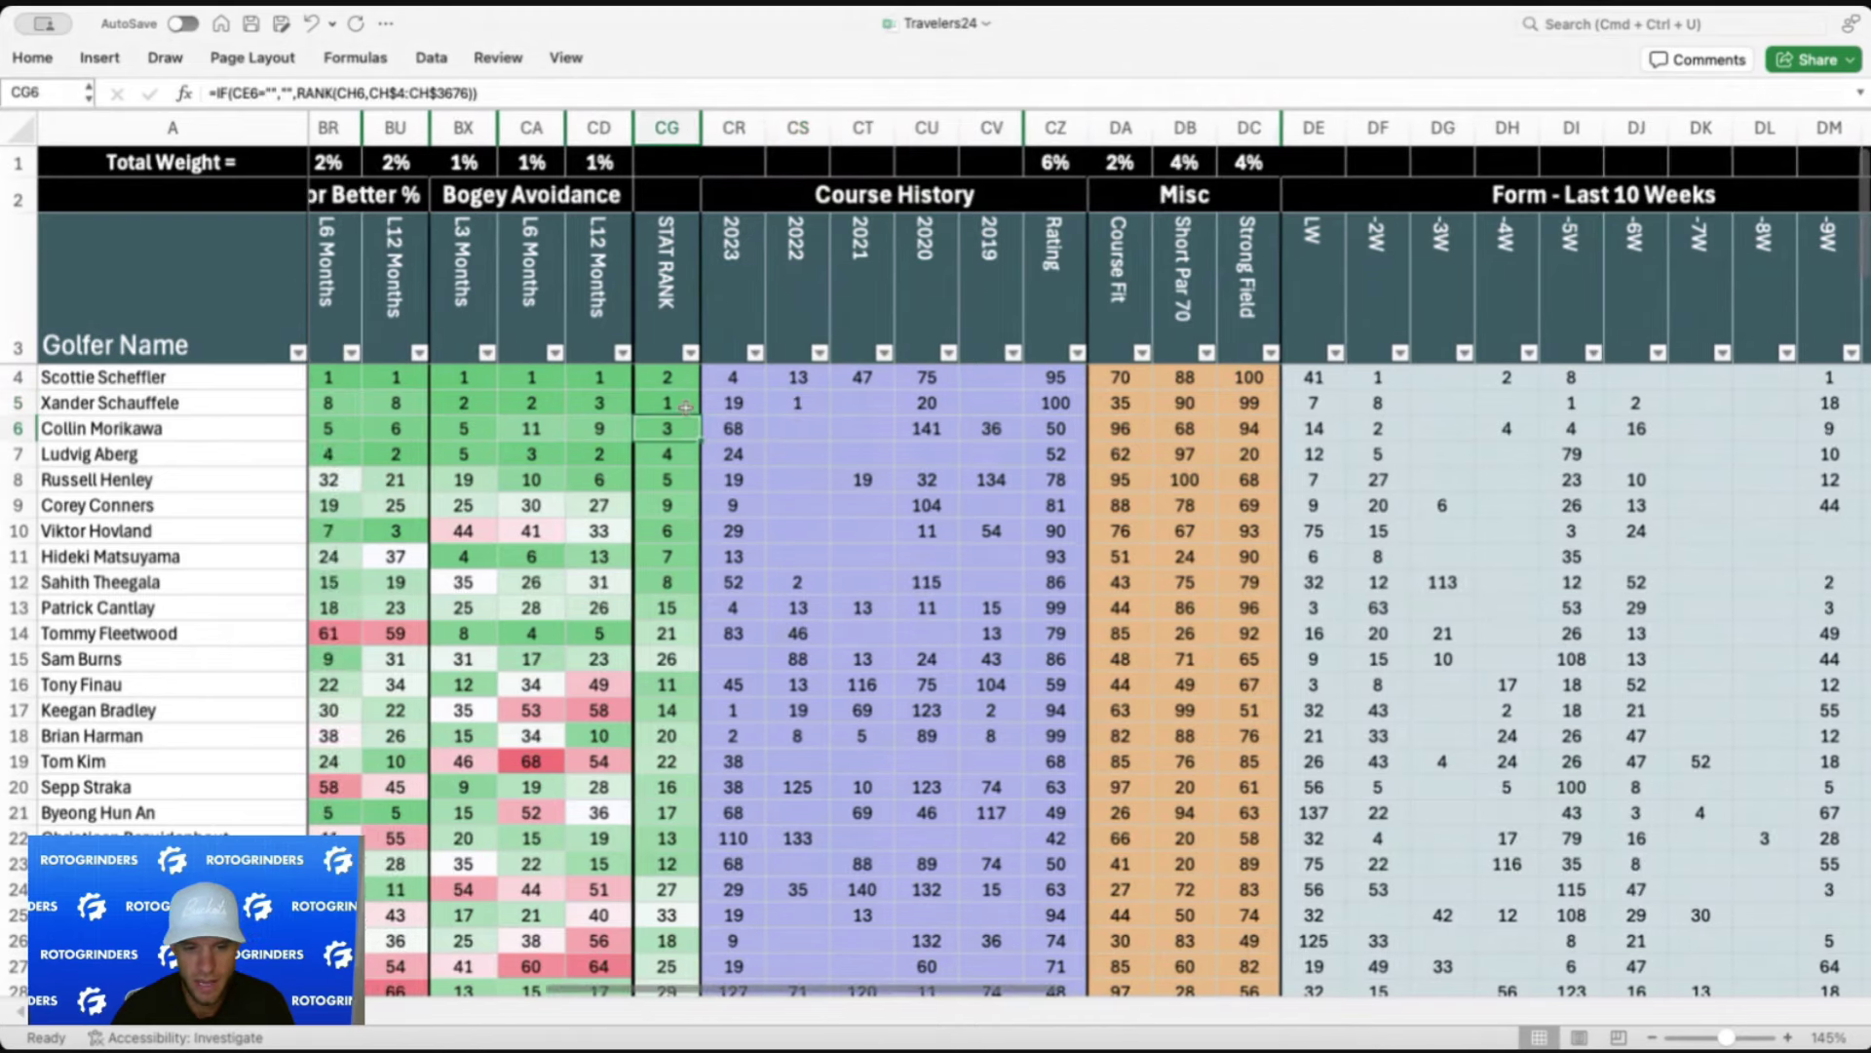
{"action": "scroll", "coordinate": [751, 448], "scroll_direction": "right", "scroll_amount": 15}
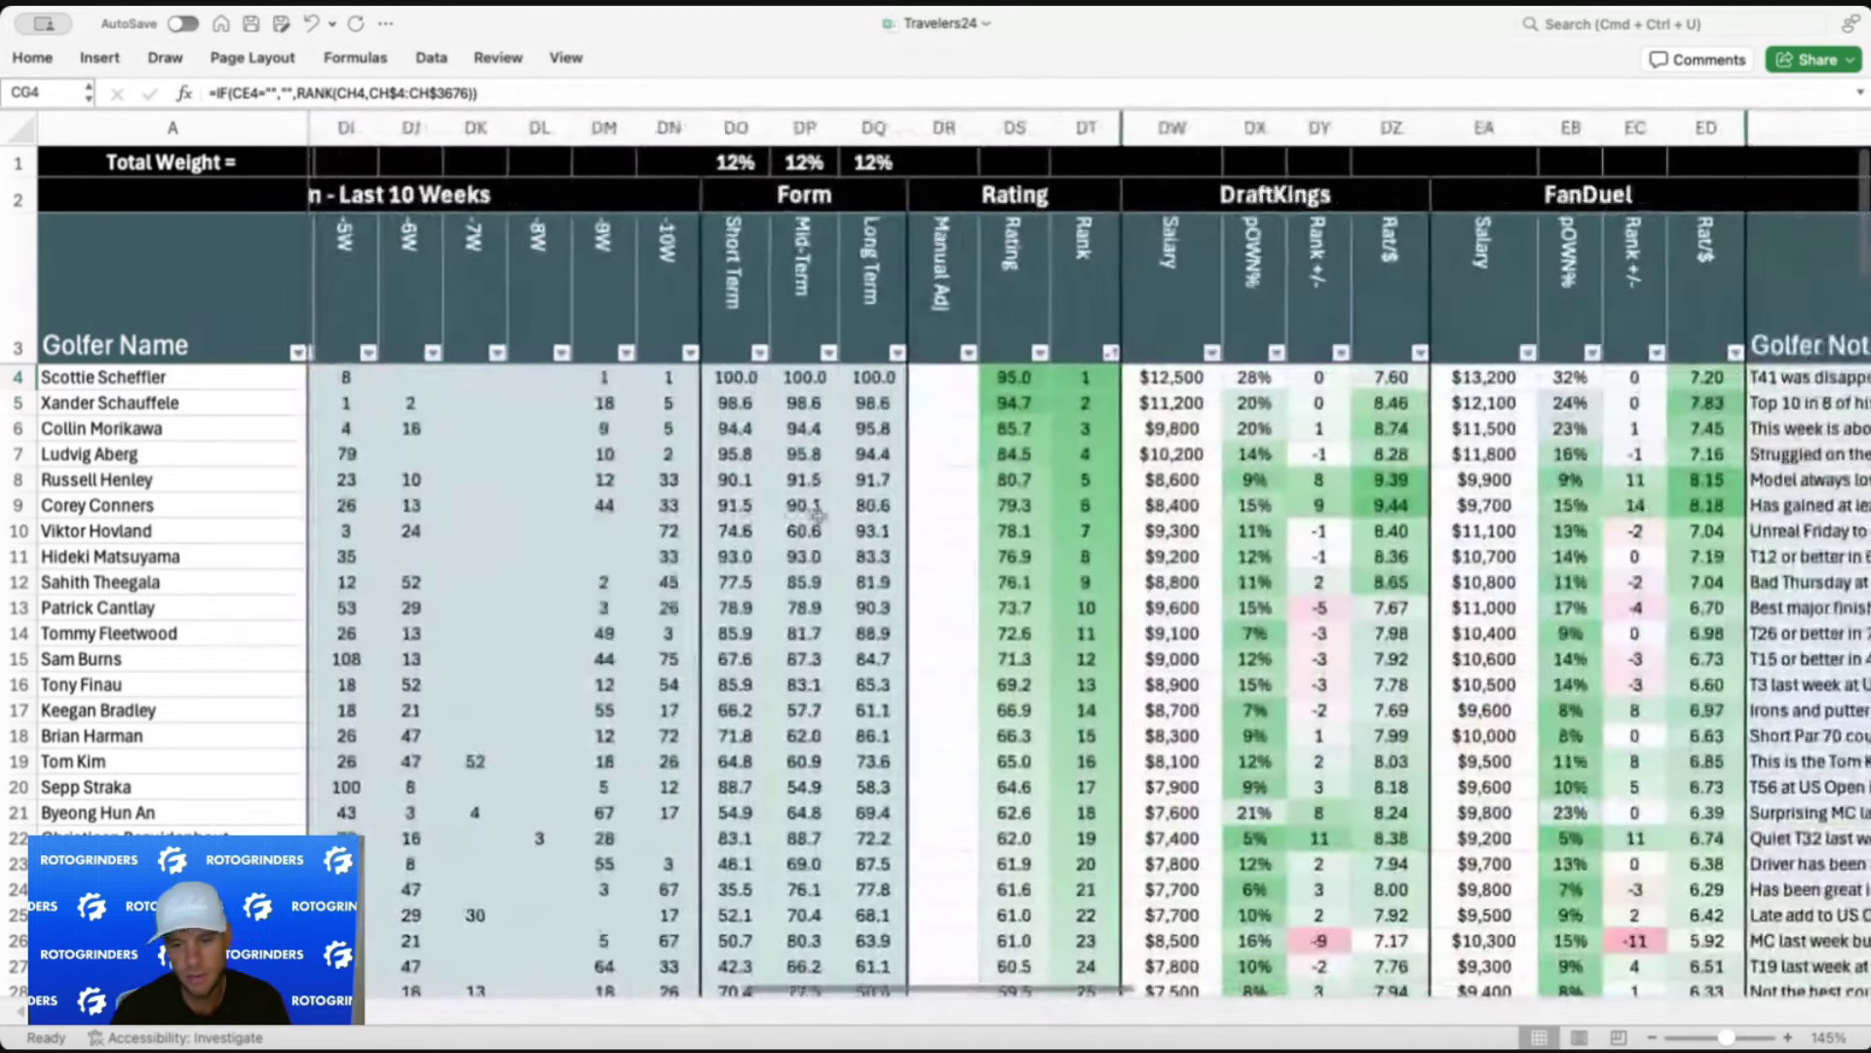
{"action": "left_click", "coordinate": [1160, 401]}
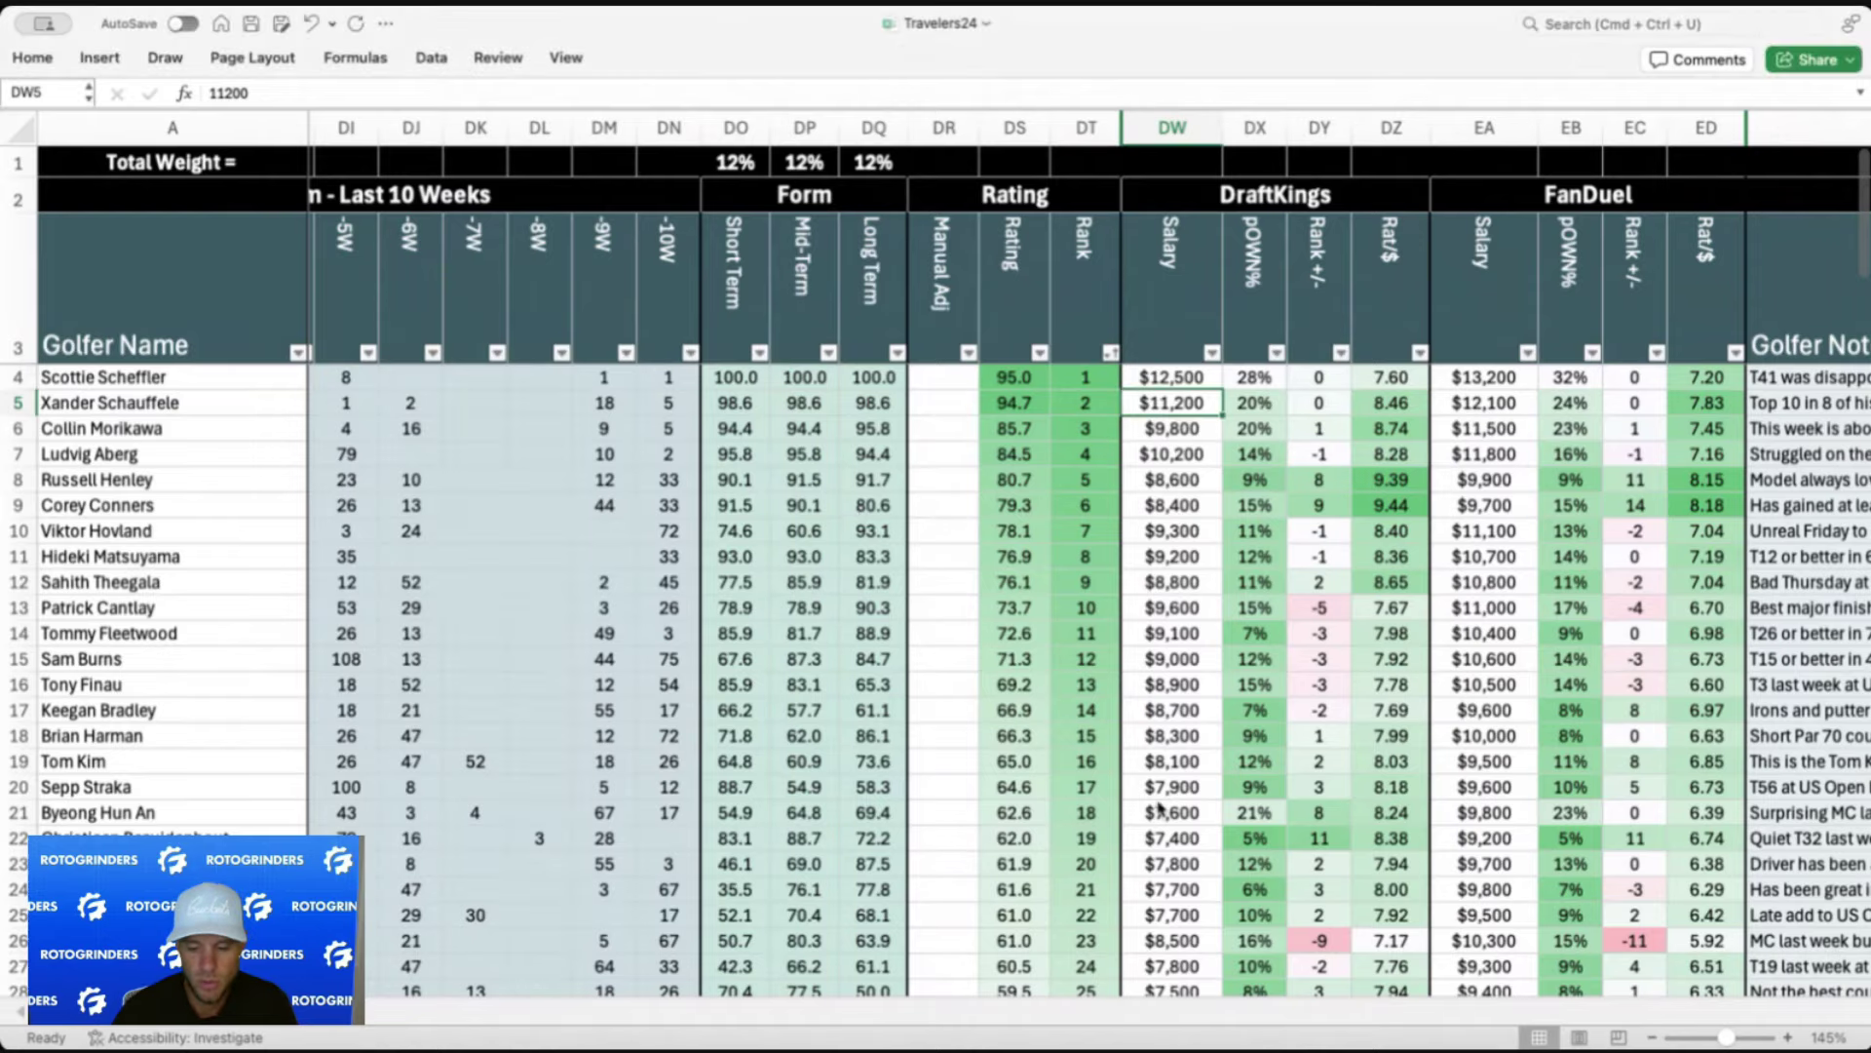
{"action": "scroll", "coordinate": [1256, 748], "scroll_direction": "down", "scroll_amount": 5}
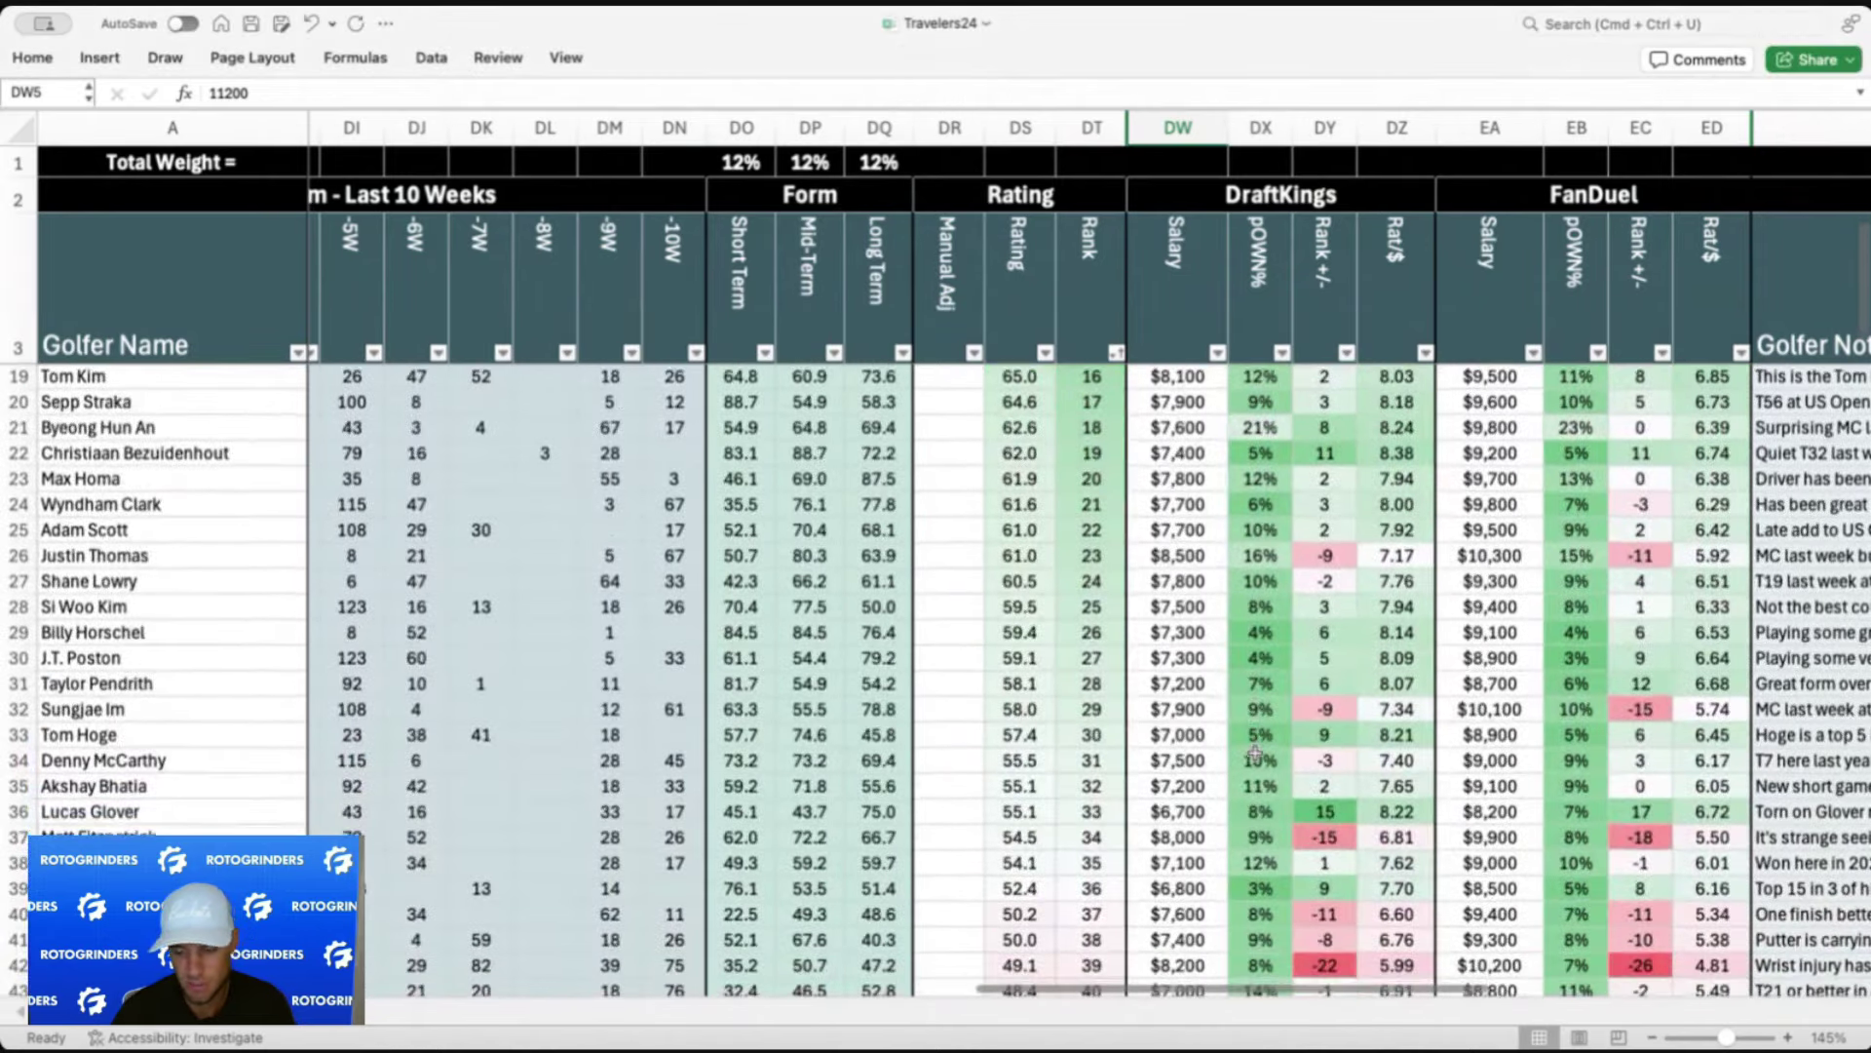
{"action": "scroll", "coordinate": [1255, 749], "scroll_direction": "up", "scroll_amount": 5}
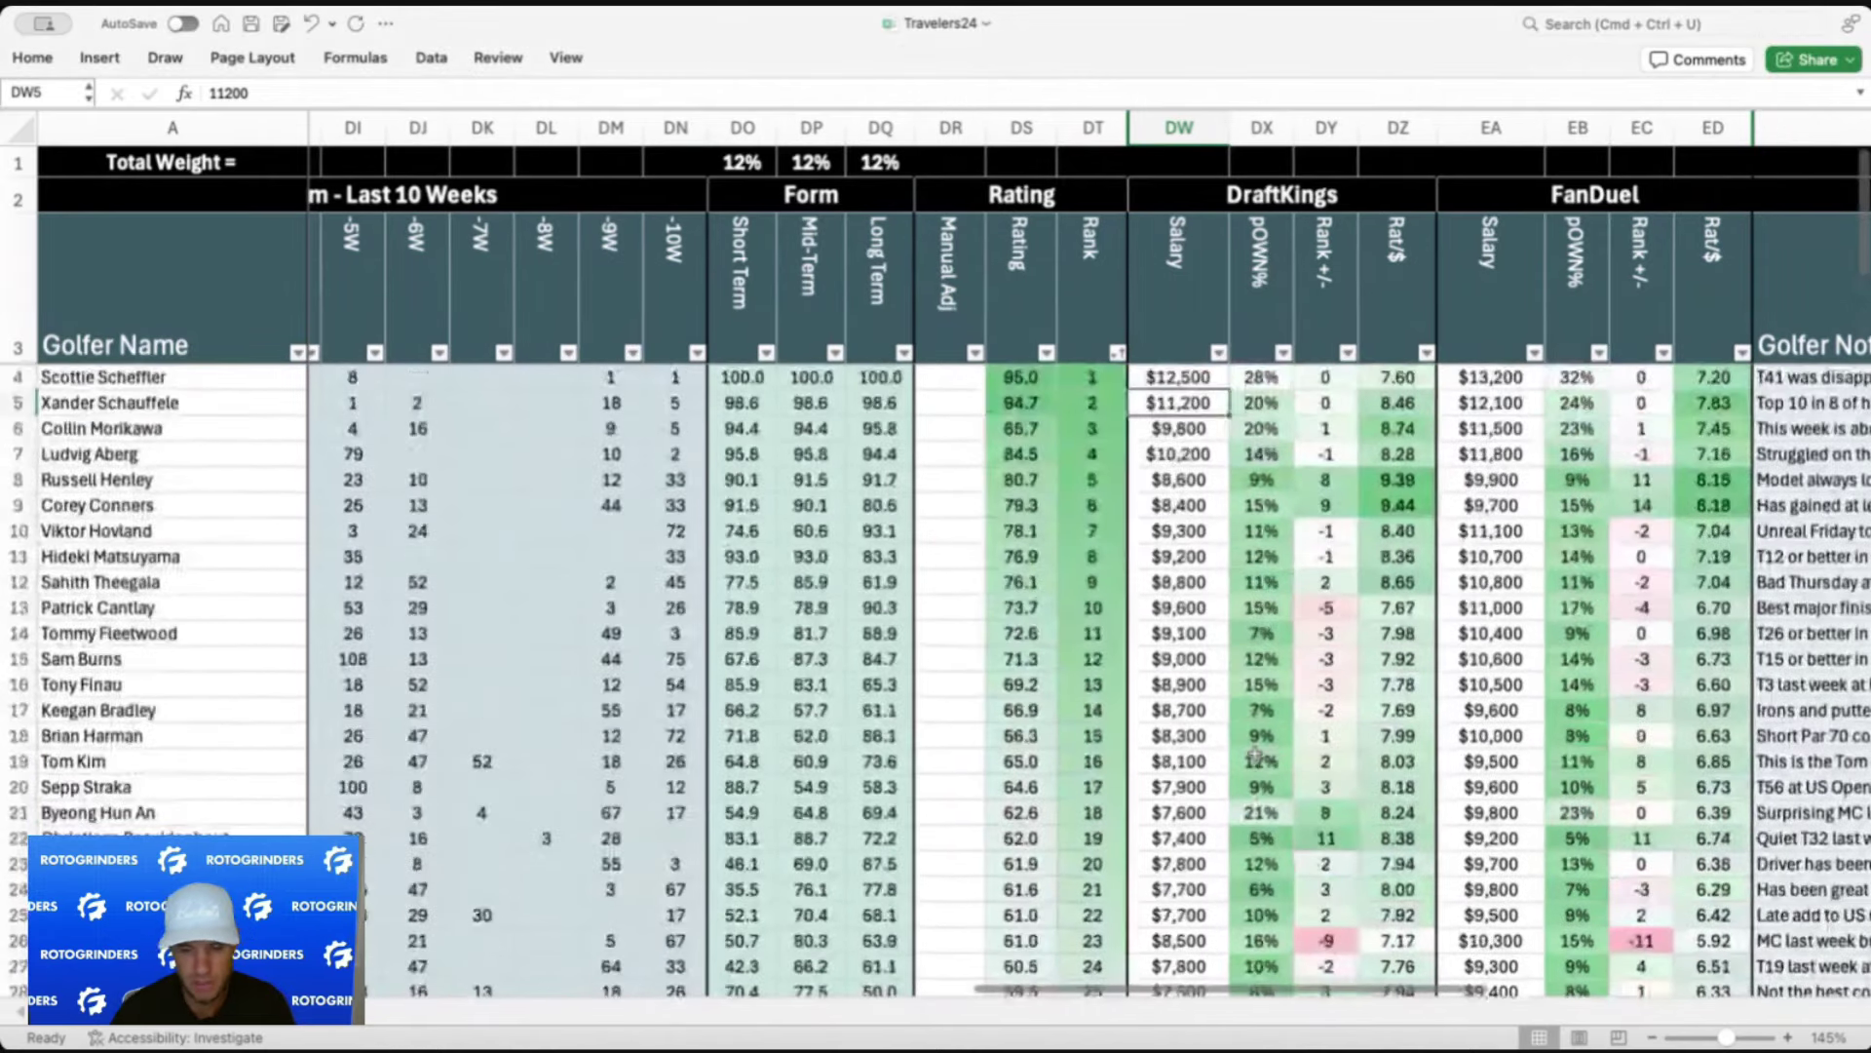
{"action": "left_click", "coordinate": [1187, 432]}
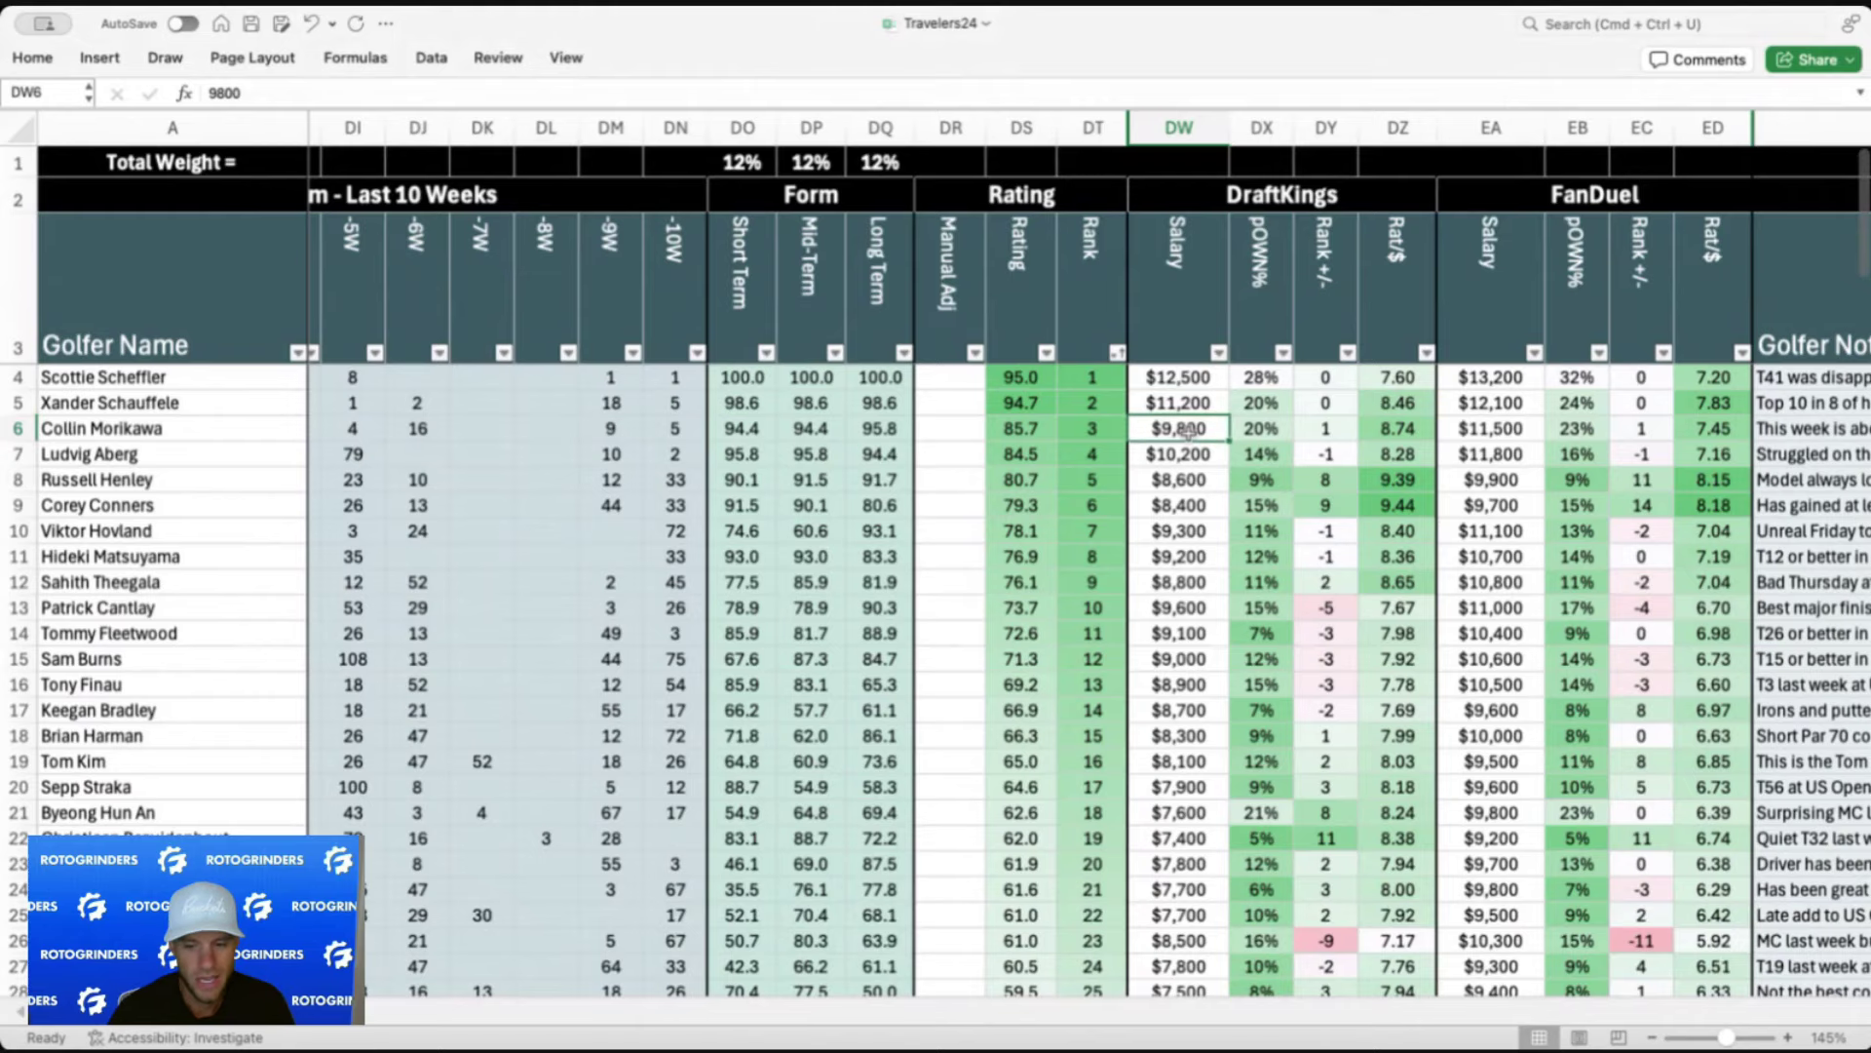
{"action": "scroll", "coordinate": [1187, 431], "scroll_direction": "left", "scroll_amount": 6}
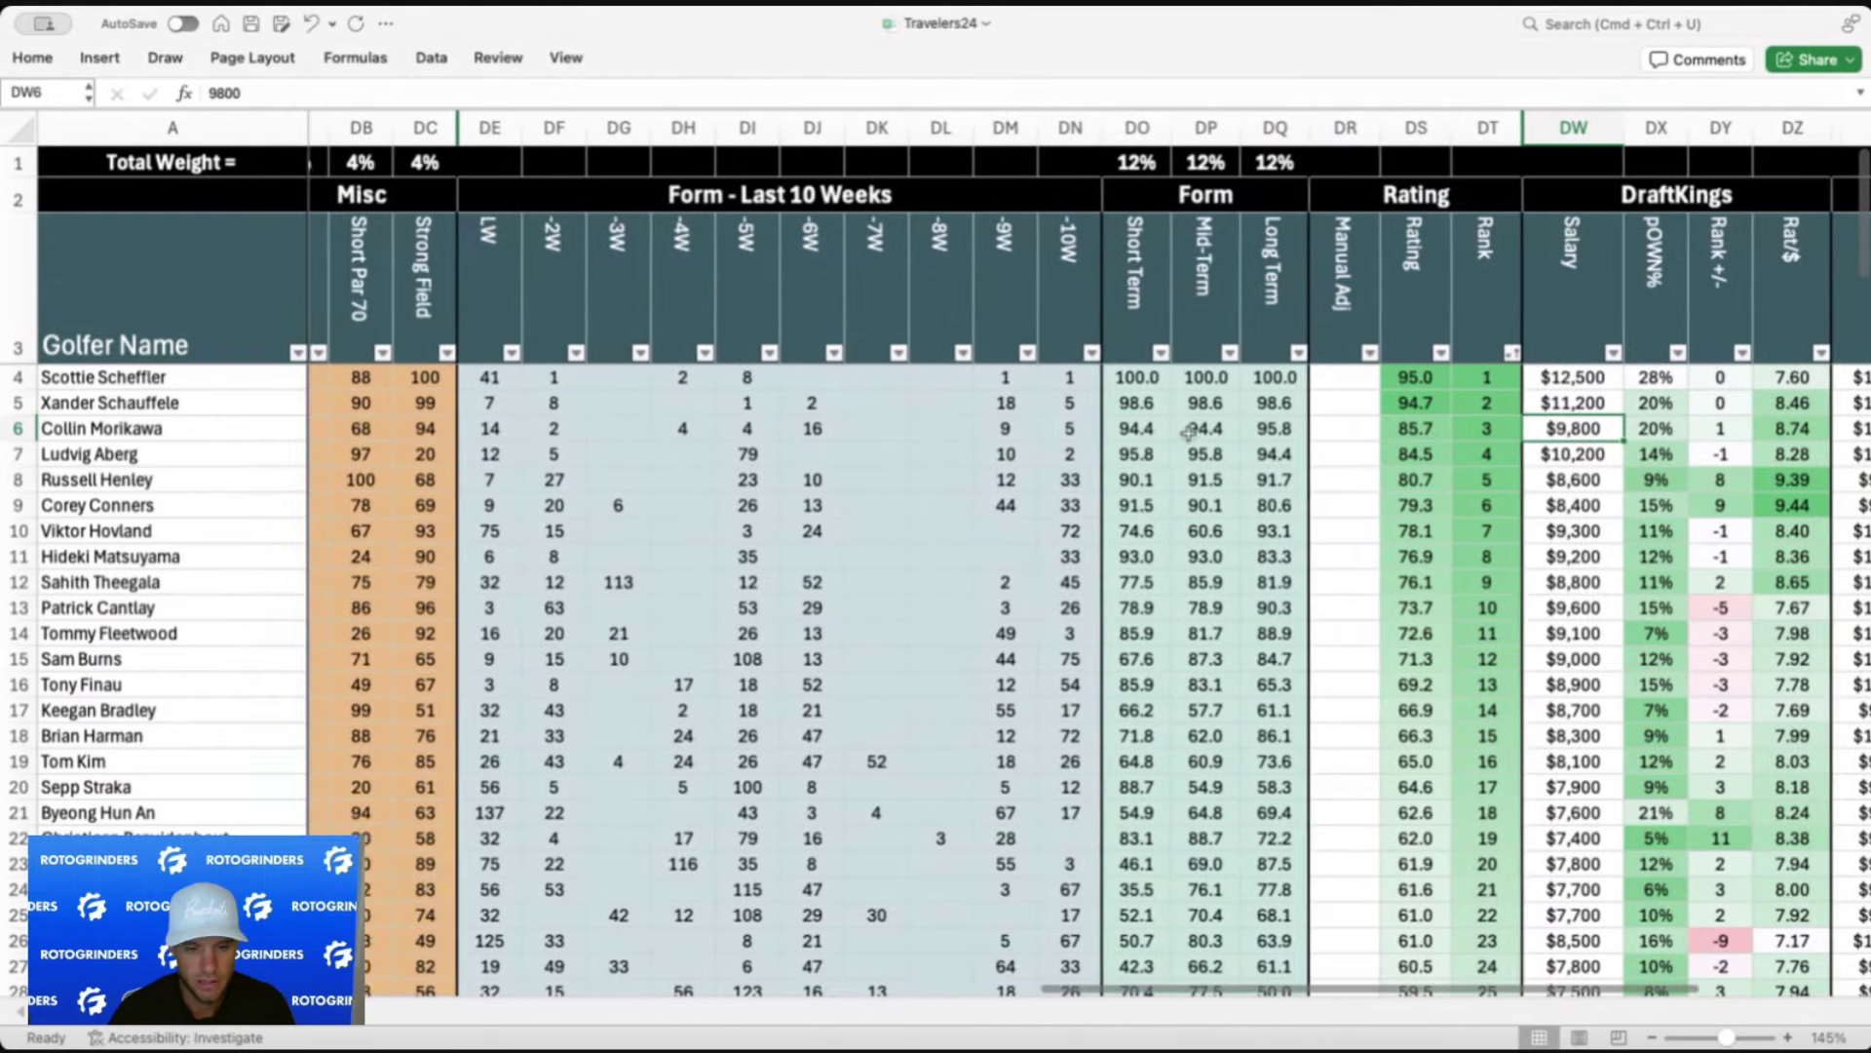
{"action": "left_click", "coordinate": [527, 426]}
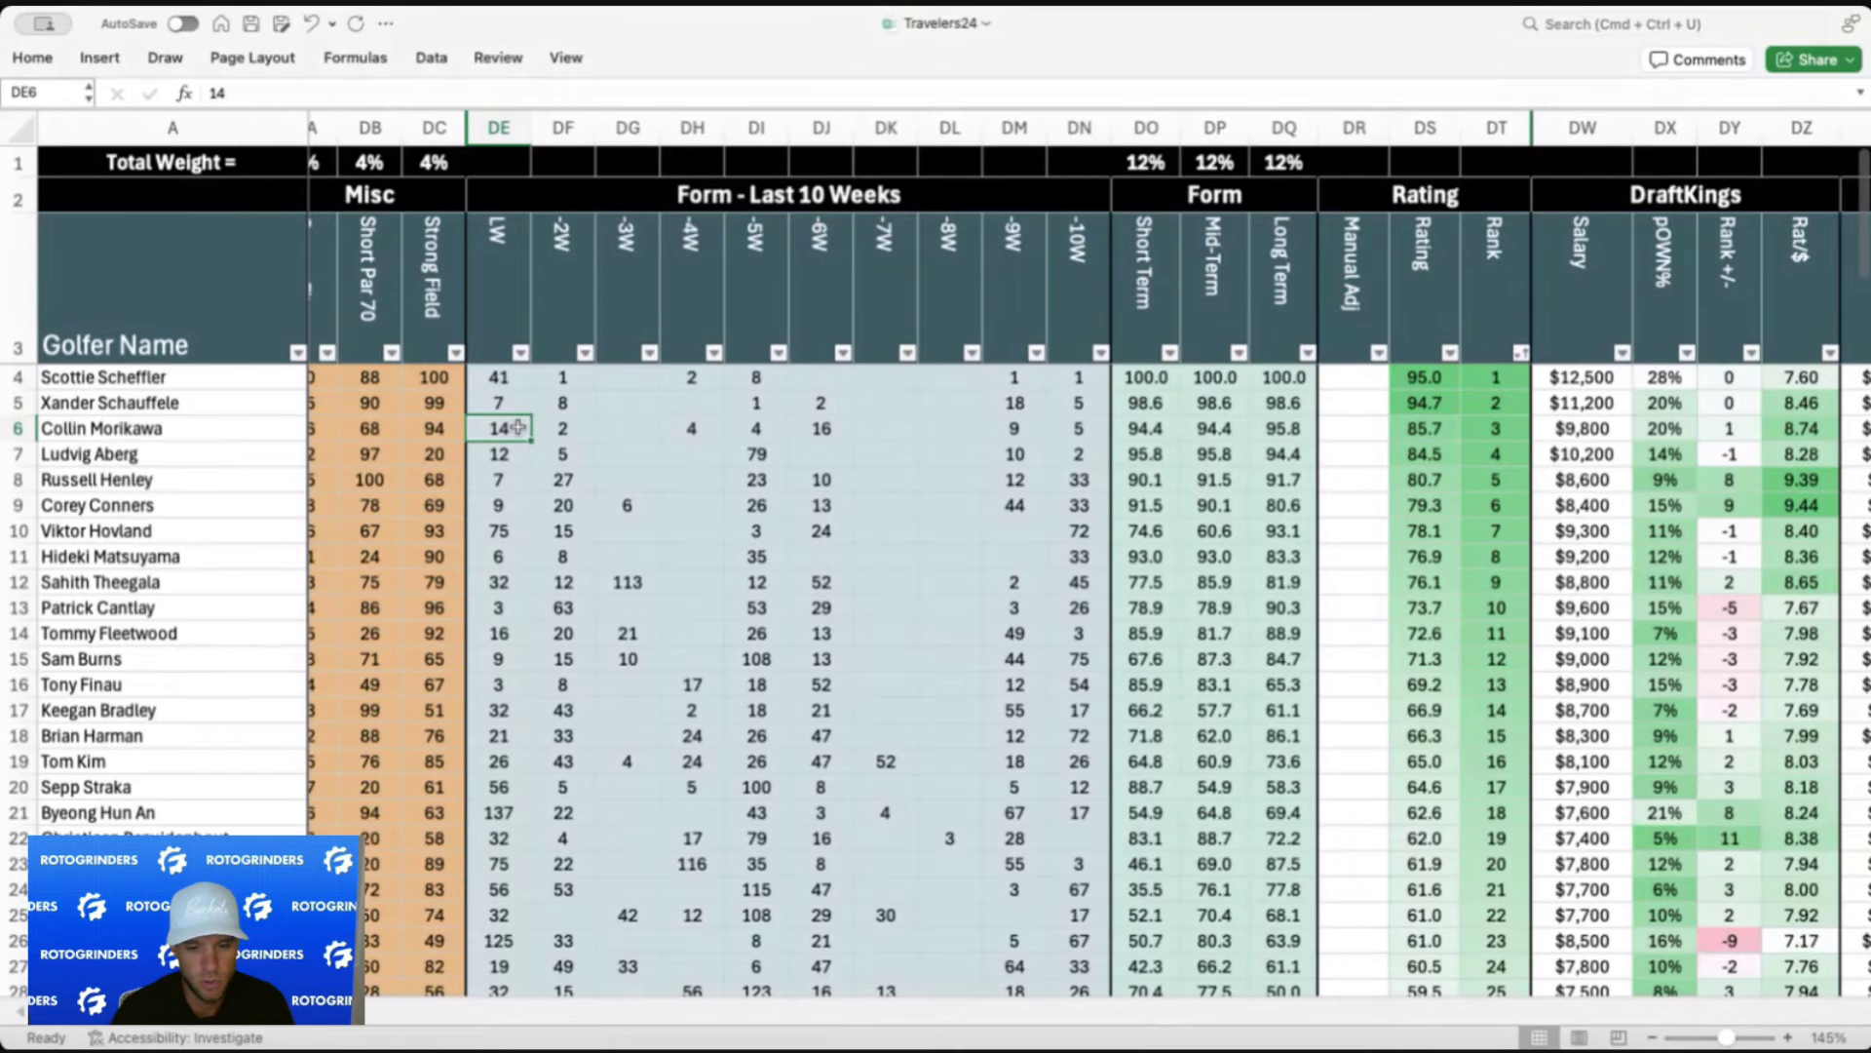
{"action": "left_click_drag", "start_coordinate": [1076, 429], "coordinate": [817, 427]}
{"action": "left_click", "coordinate": [709, 446]}
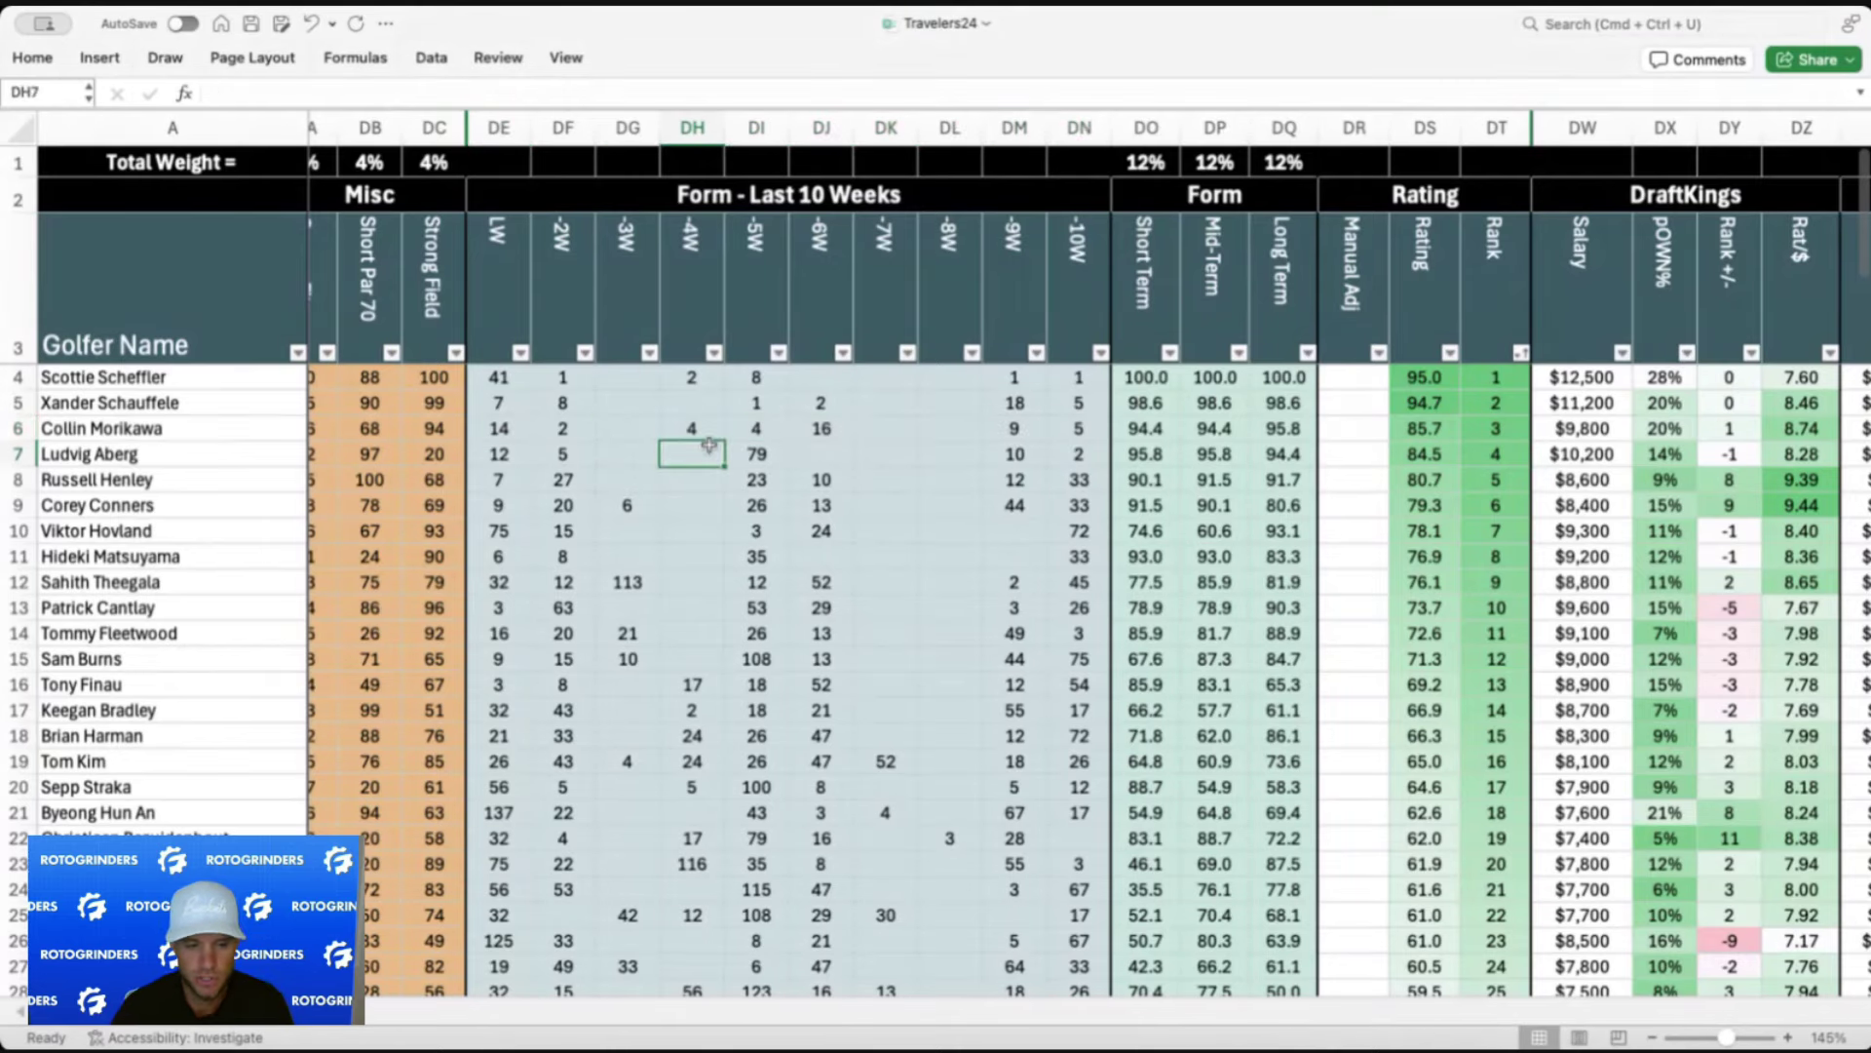
{"action": "scroll", "coordinate": [708, 446], "scroll_direction": "left", "scroll_amount": 5}
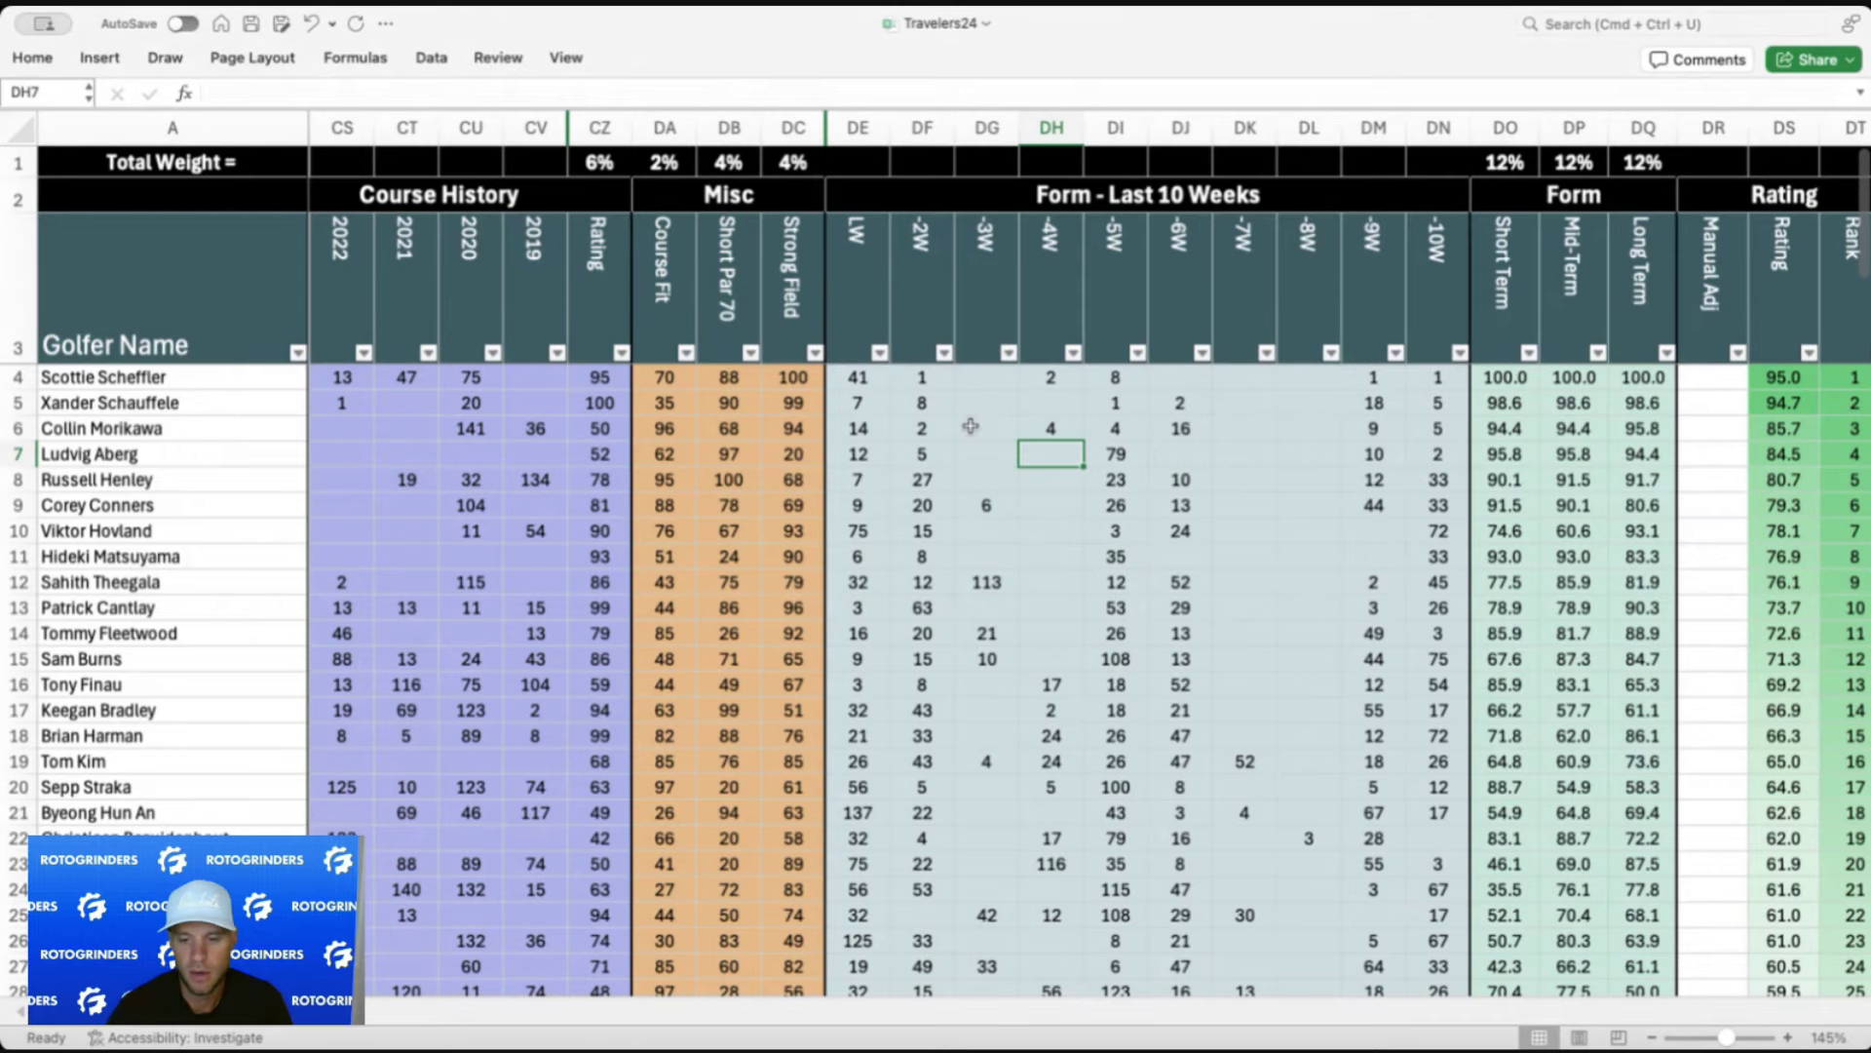
{"action": "scroll", "coordinate": [968, 421], "scroll_direction": "left", "scroll_amount": 3}
{"action": "left_click", "coordinate": [970, 461]}
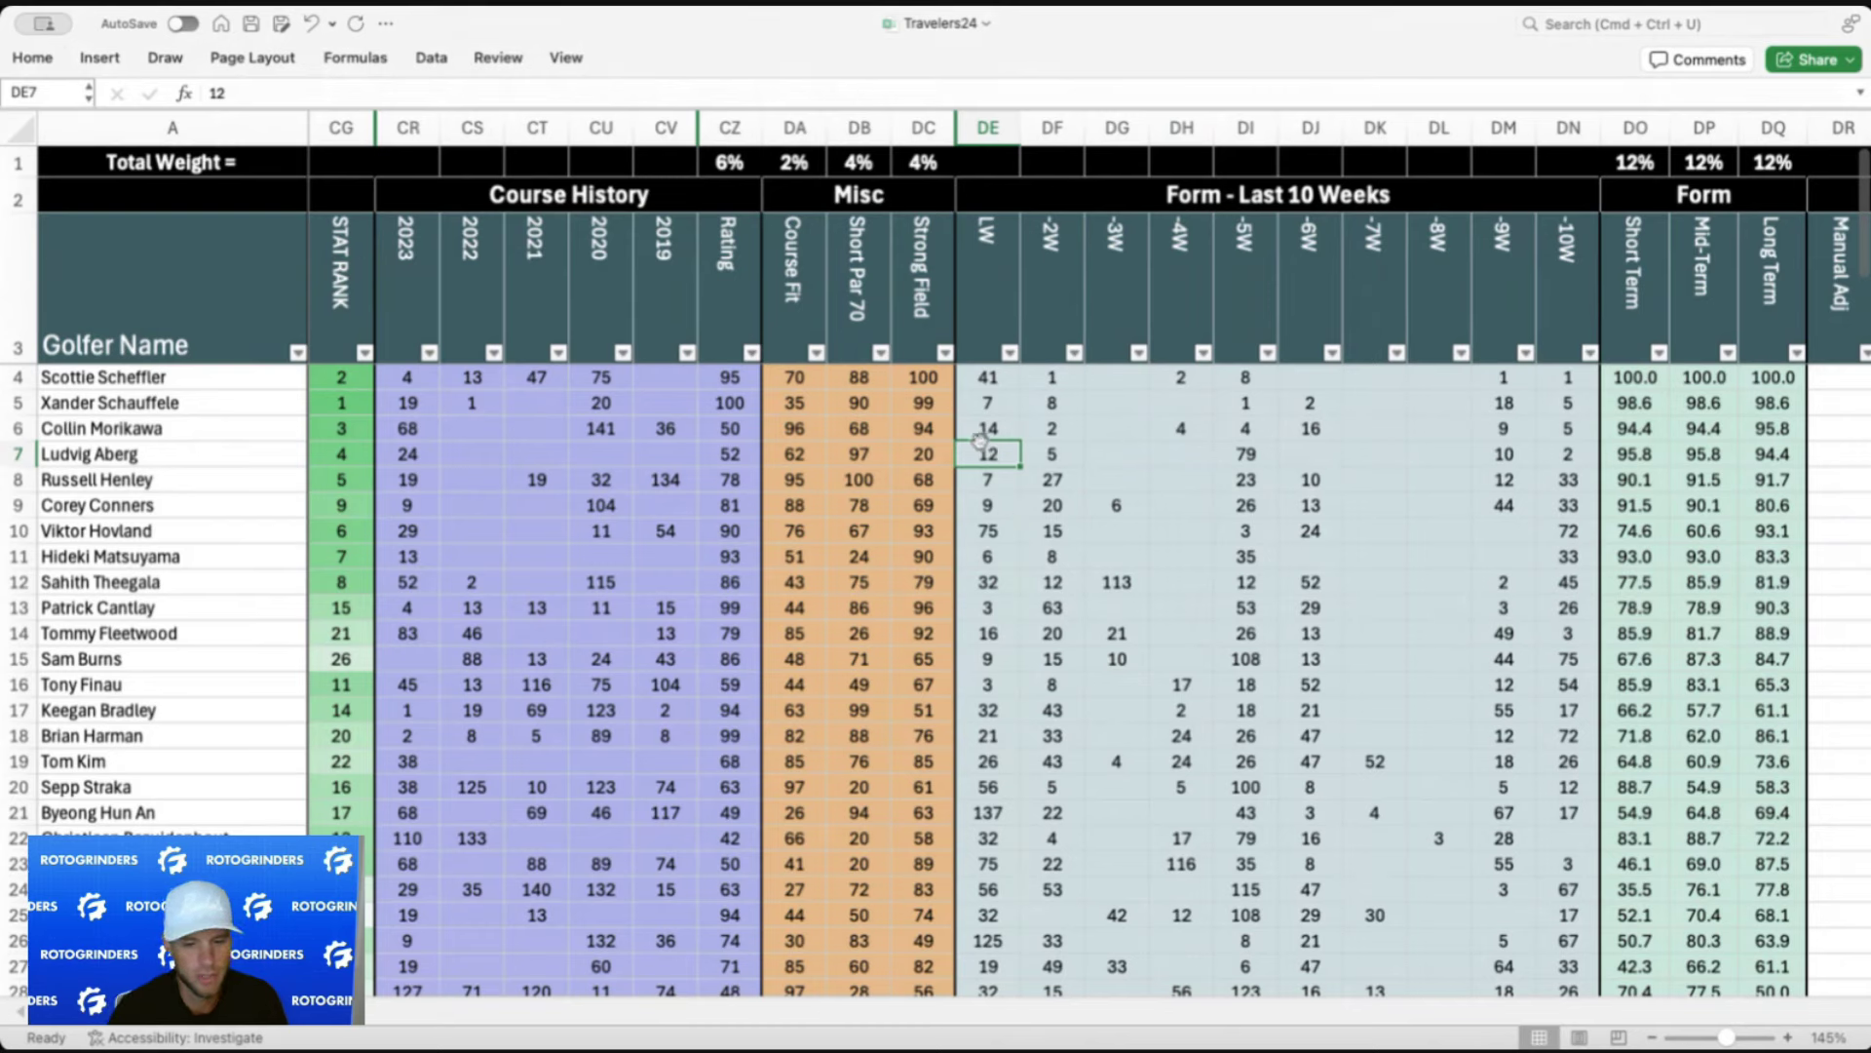
{"action": "left_click", "coordinate": [401, 458]}
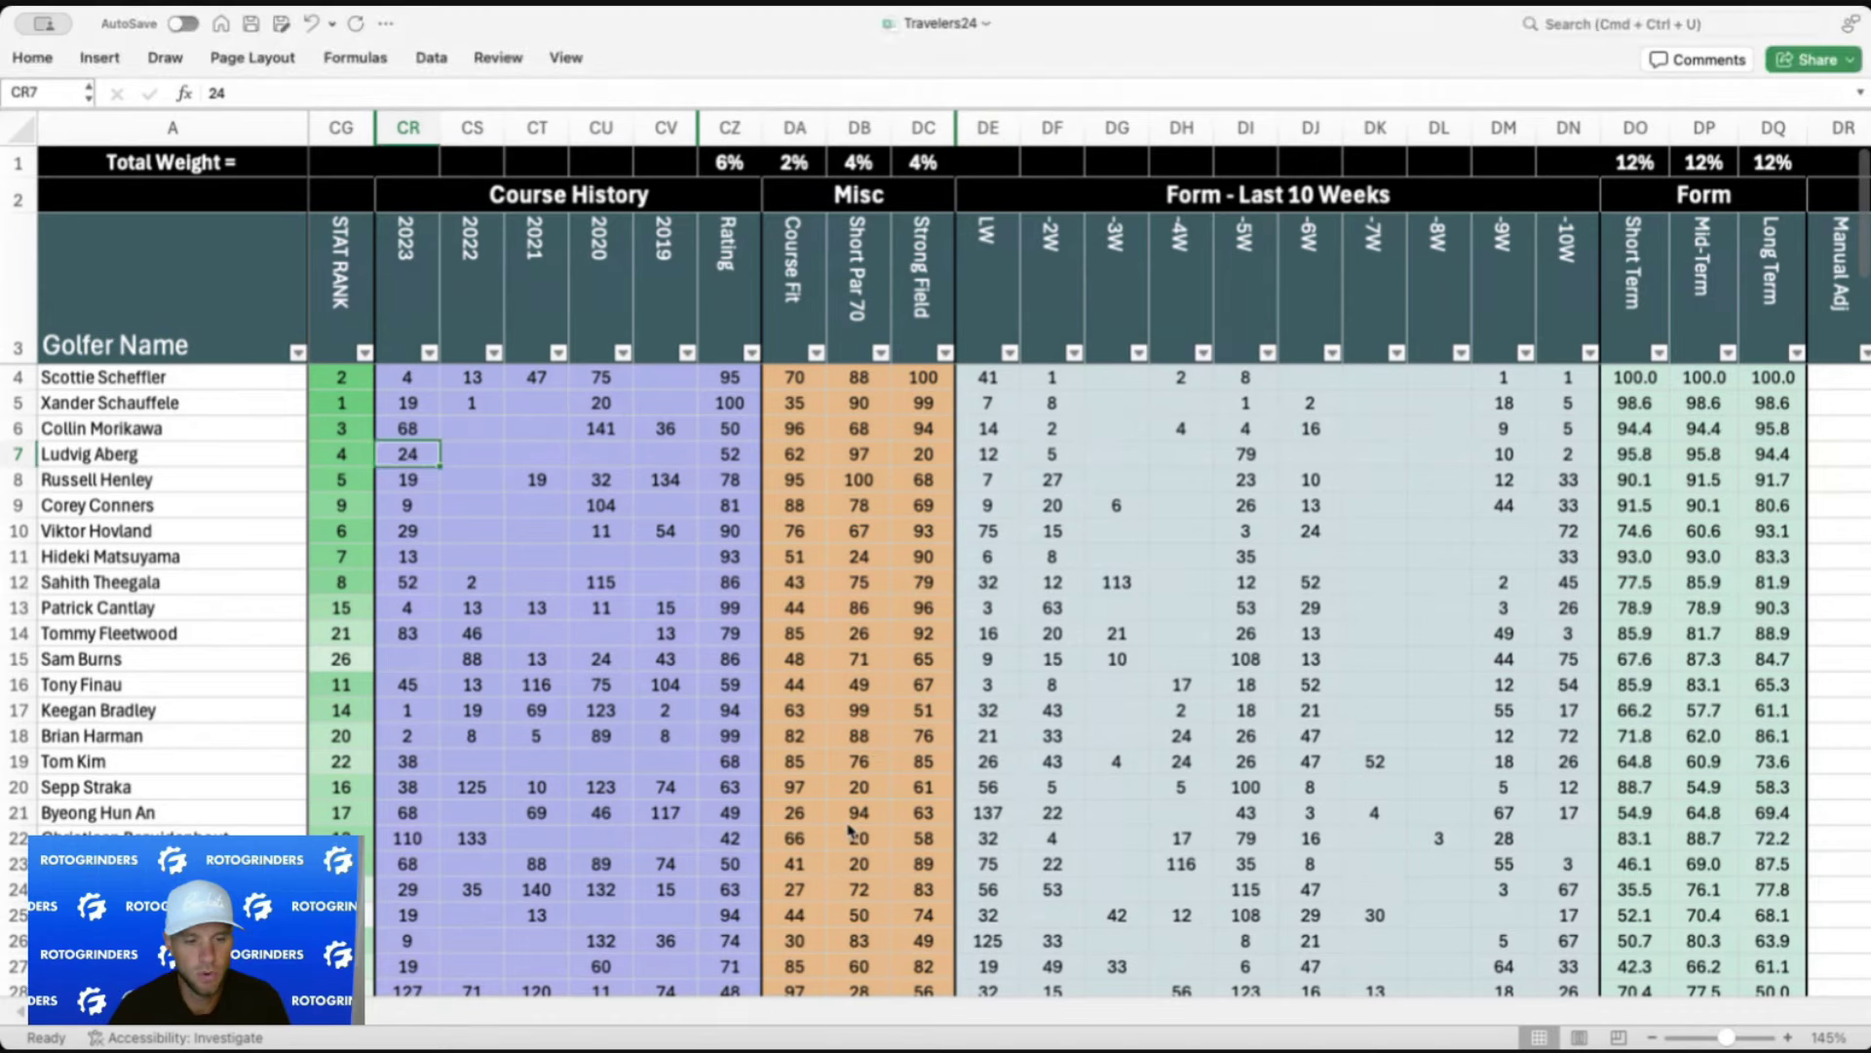
{"action": "scroll", "coordinate": [1037, 552], "scroll_direction": "right", "scroll_amount": 5}
{"action": "scroll", "coordinate": [1037, 552], "scroll_direction": "right", "scroll_amount": 3}
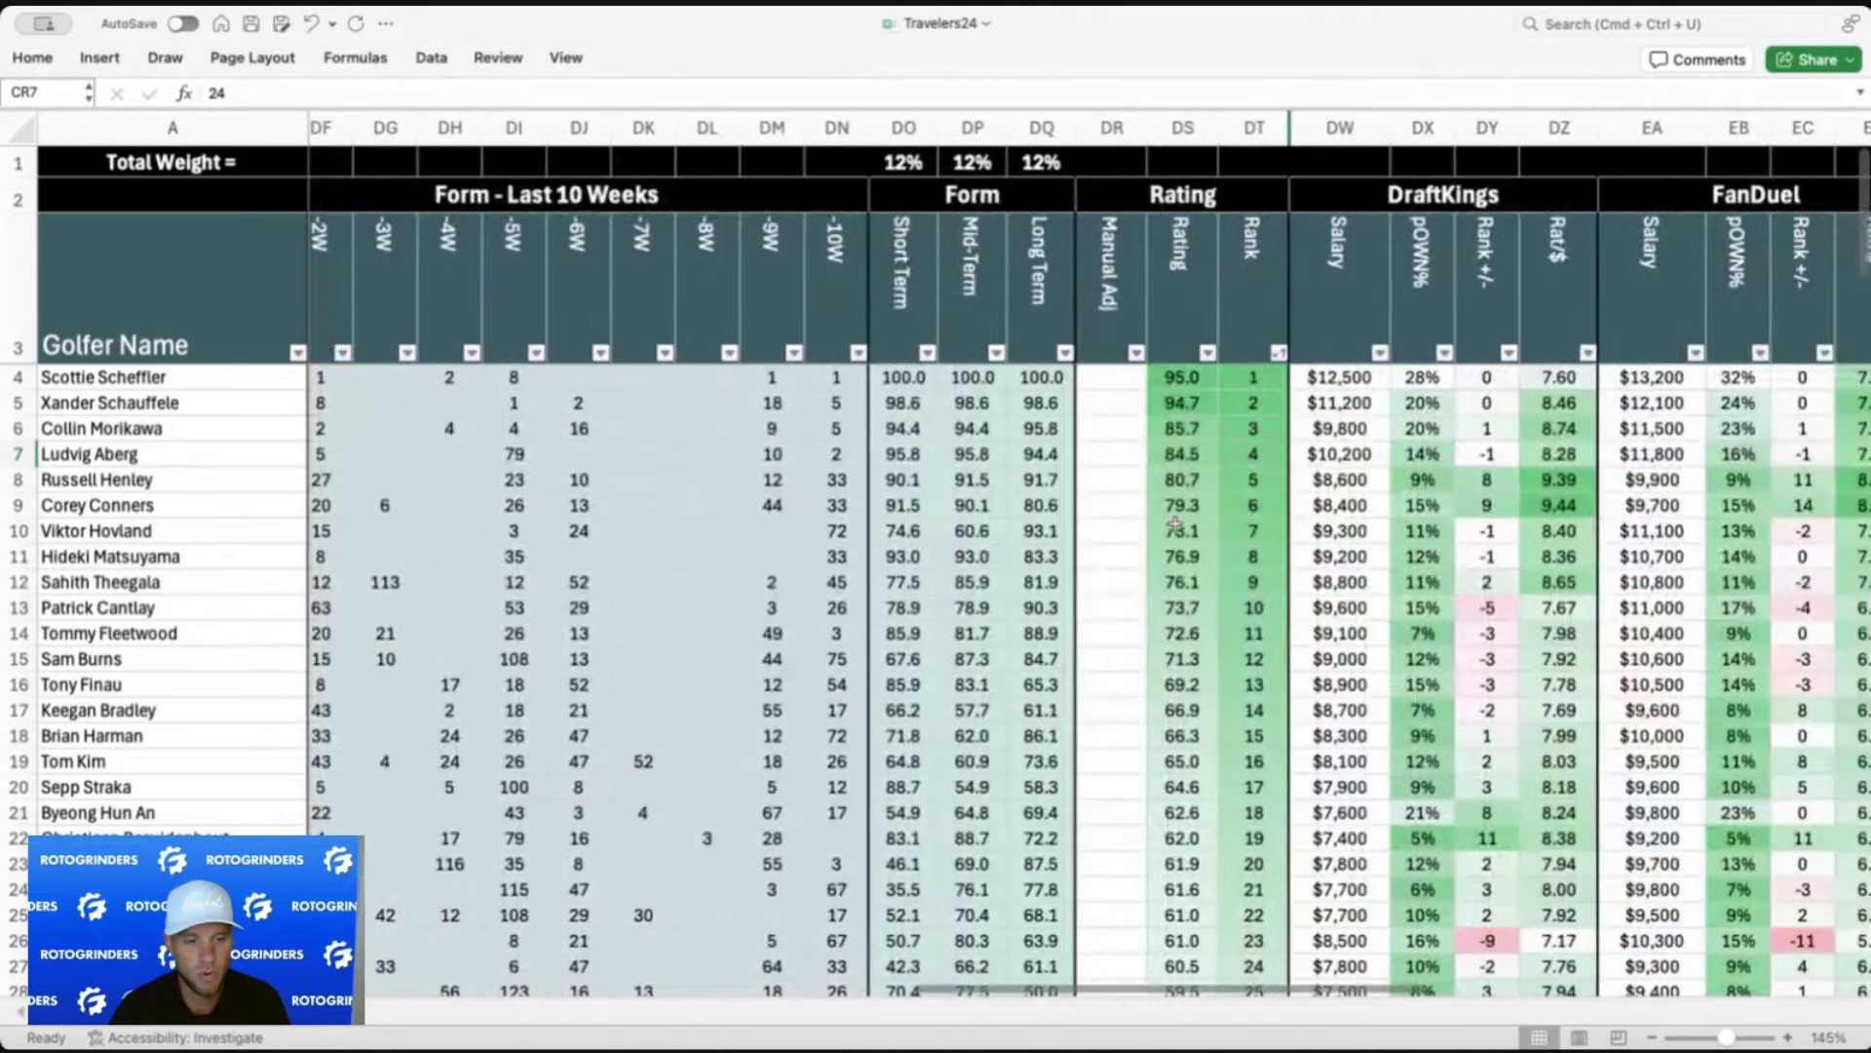
Compare the DraftKings salaries of the fourth- to sixth-ranked golfers, totaling two of them
{"action": "left_click", "coordinate": [1354, 454]}
{"action": "left_click", "coordinate": [1359, 477]}
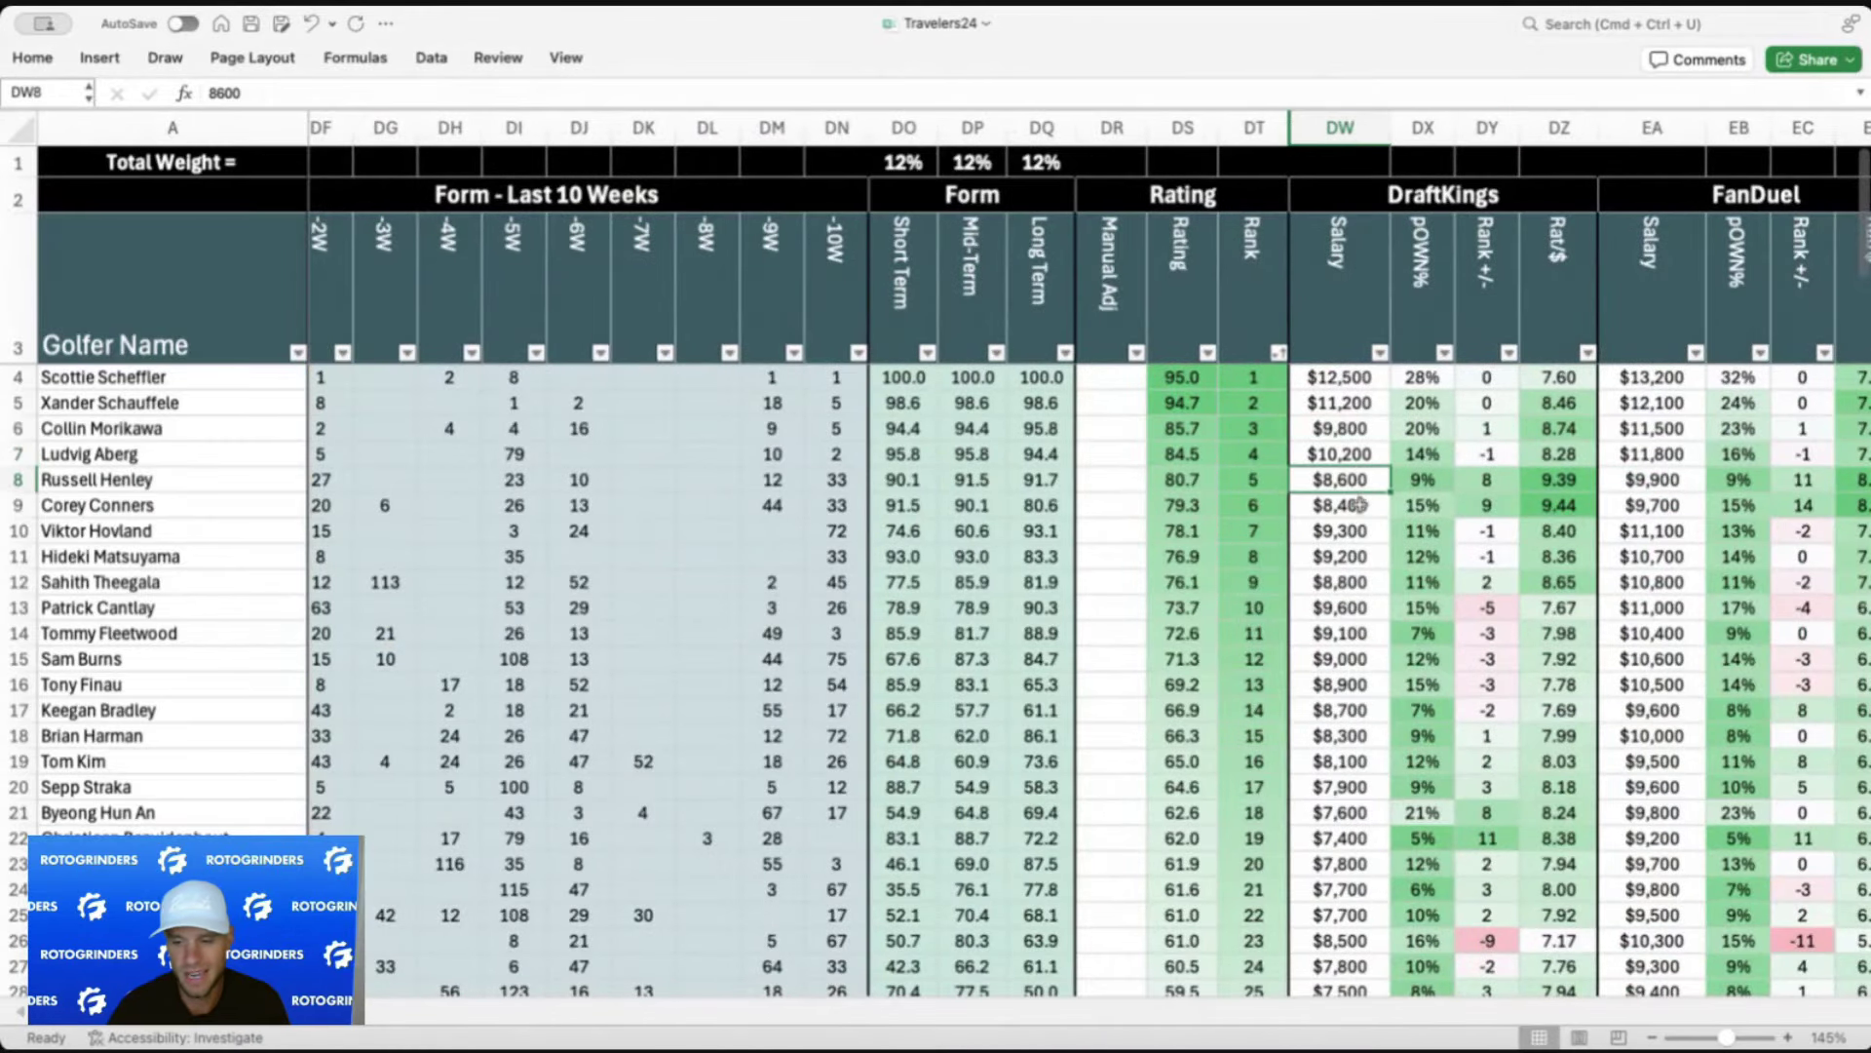
{"action": "left_click", "coordinate": [1356, 504], "text": "shift"}
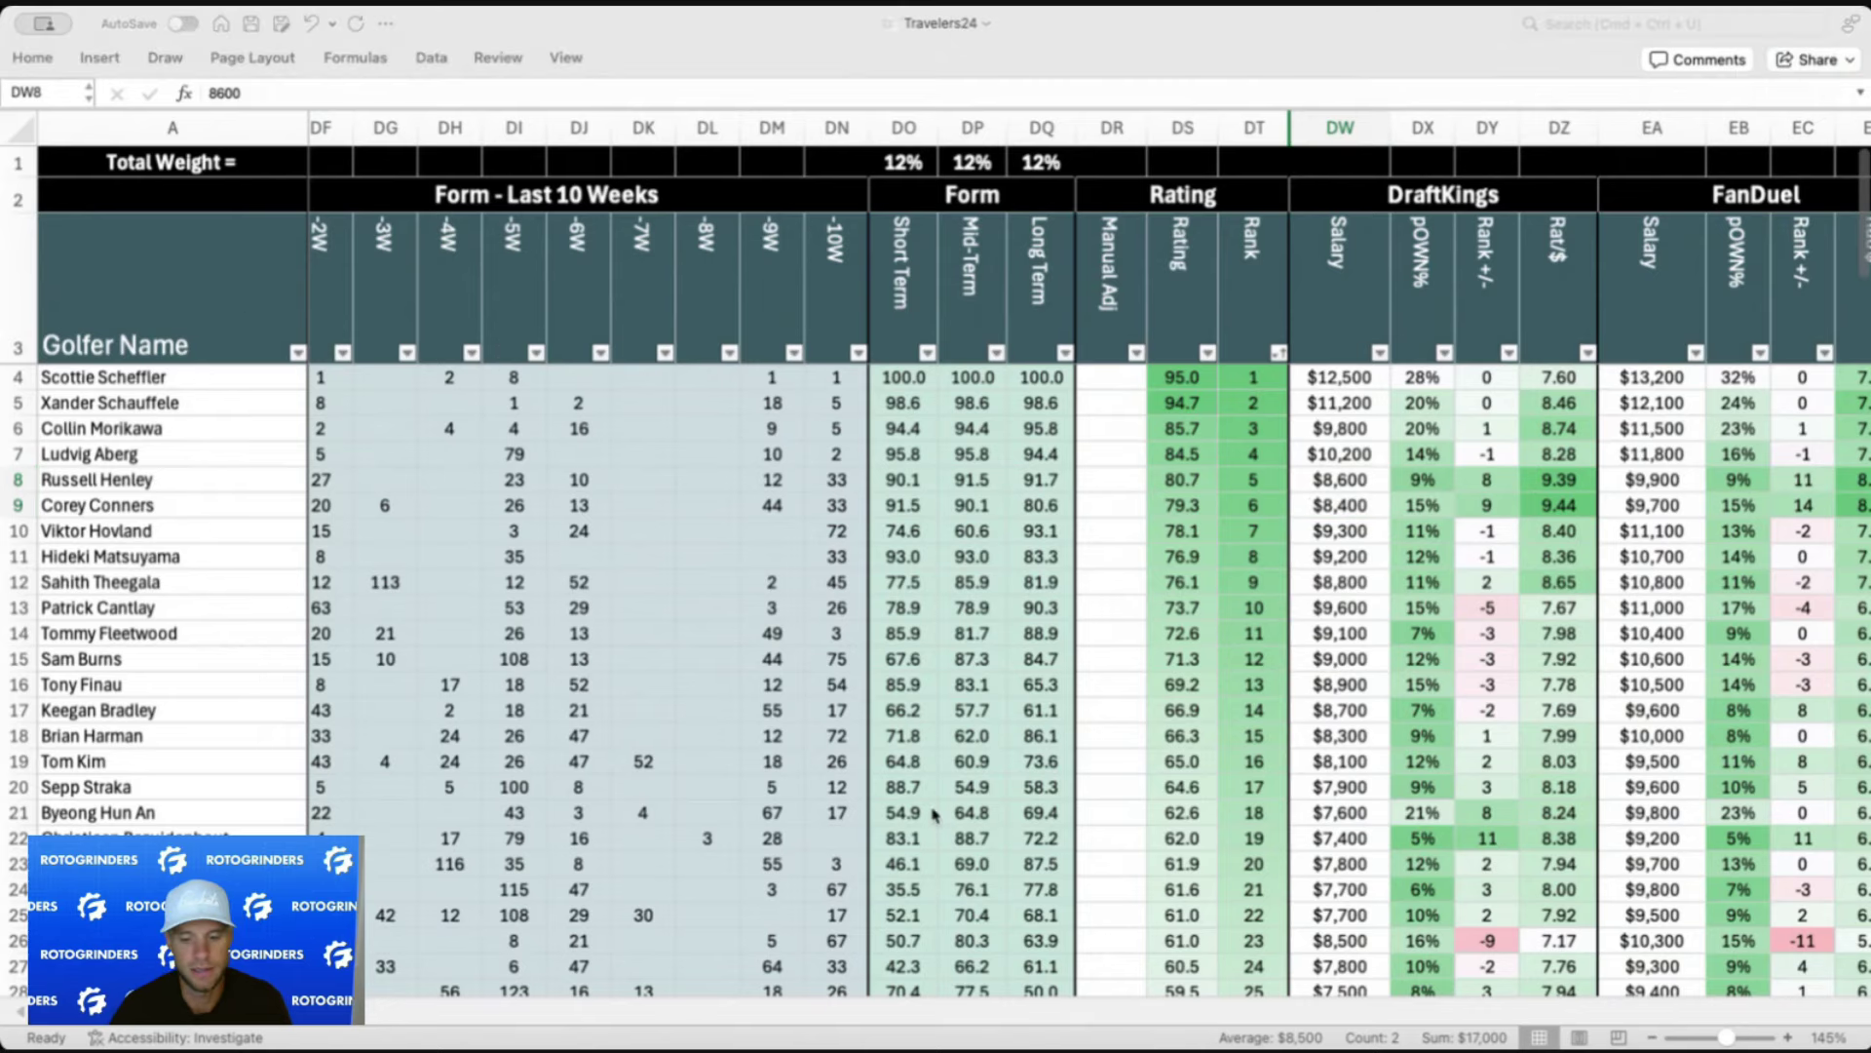
{"action": "left_click", "coordinate": [1362, 479]}
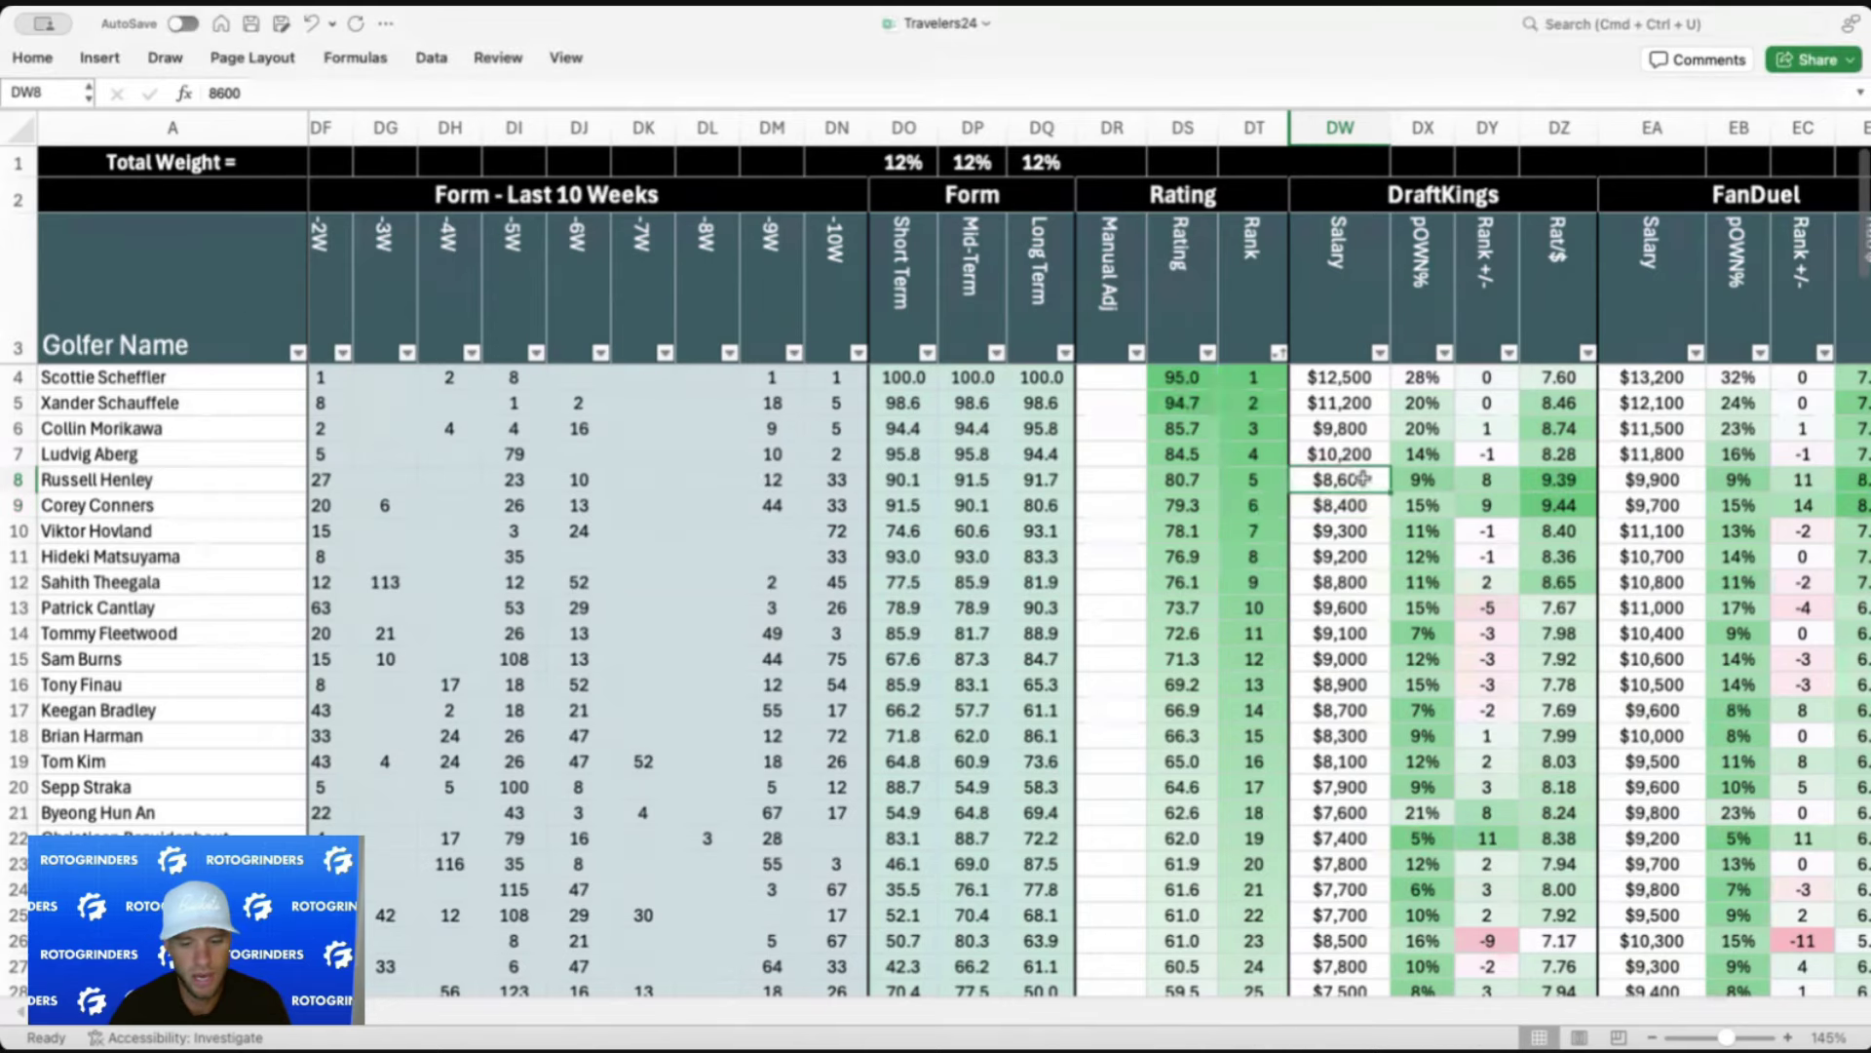
{"action": "left_click", "coordinate": [1359, 507]}
Select the recent form results for rows 8 and 9 and check the fifth-ranked golfer's 2021 course history result
{"action": "scroll", "coordinate": [1358, 509], "scroll_direction": "left", "scroll_amount": 3}
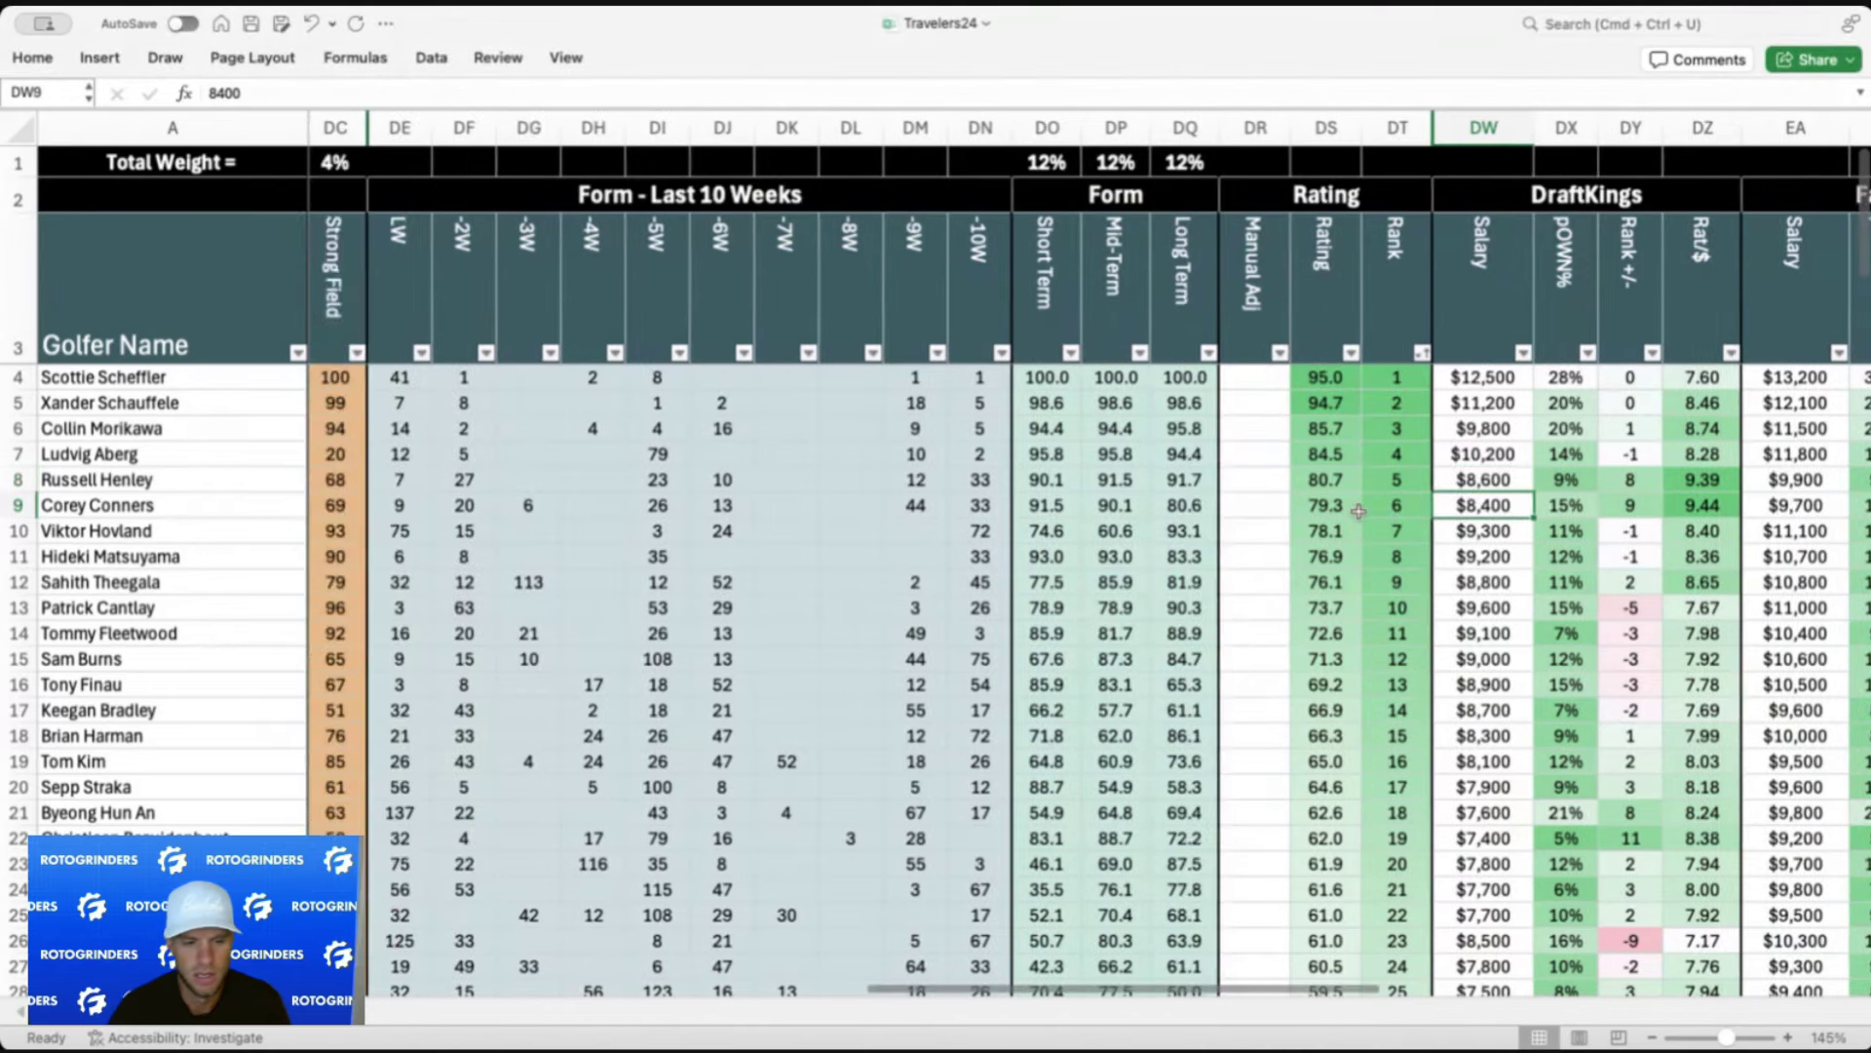
{"action": "left_click_drag", "start_coordinate": [399, 480], "coordinate": [977, 478]}
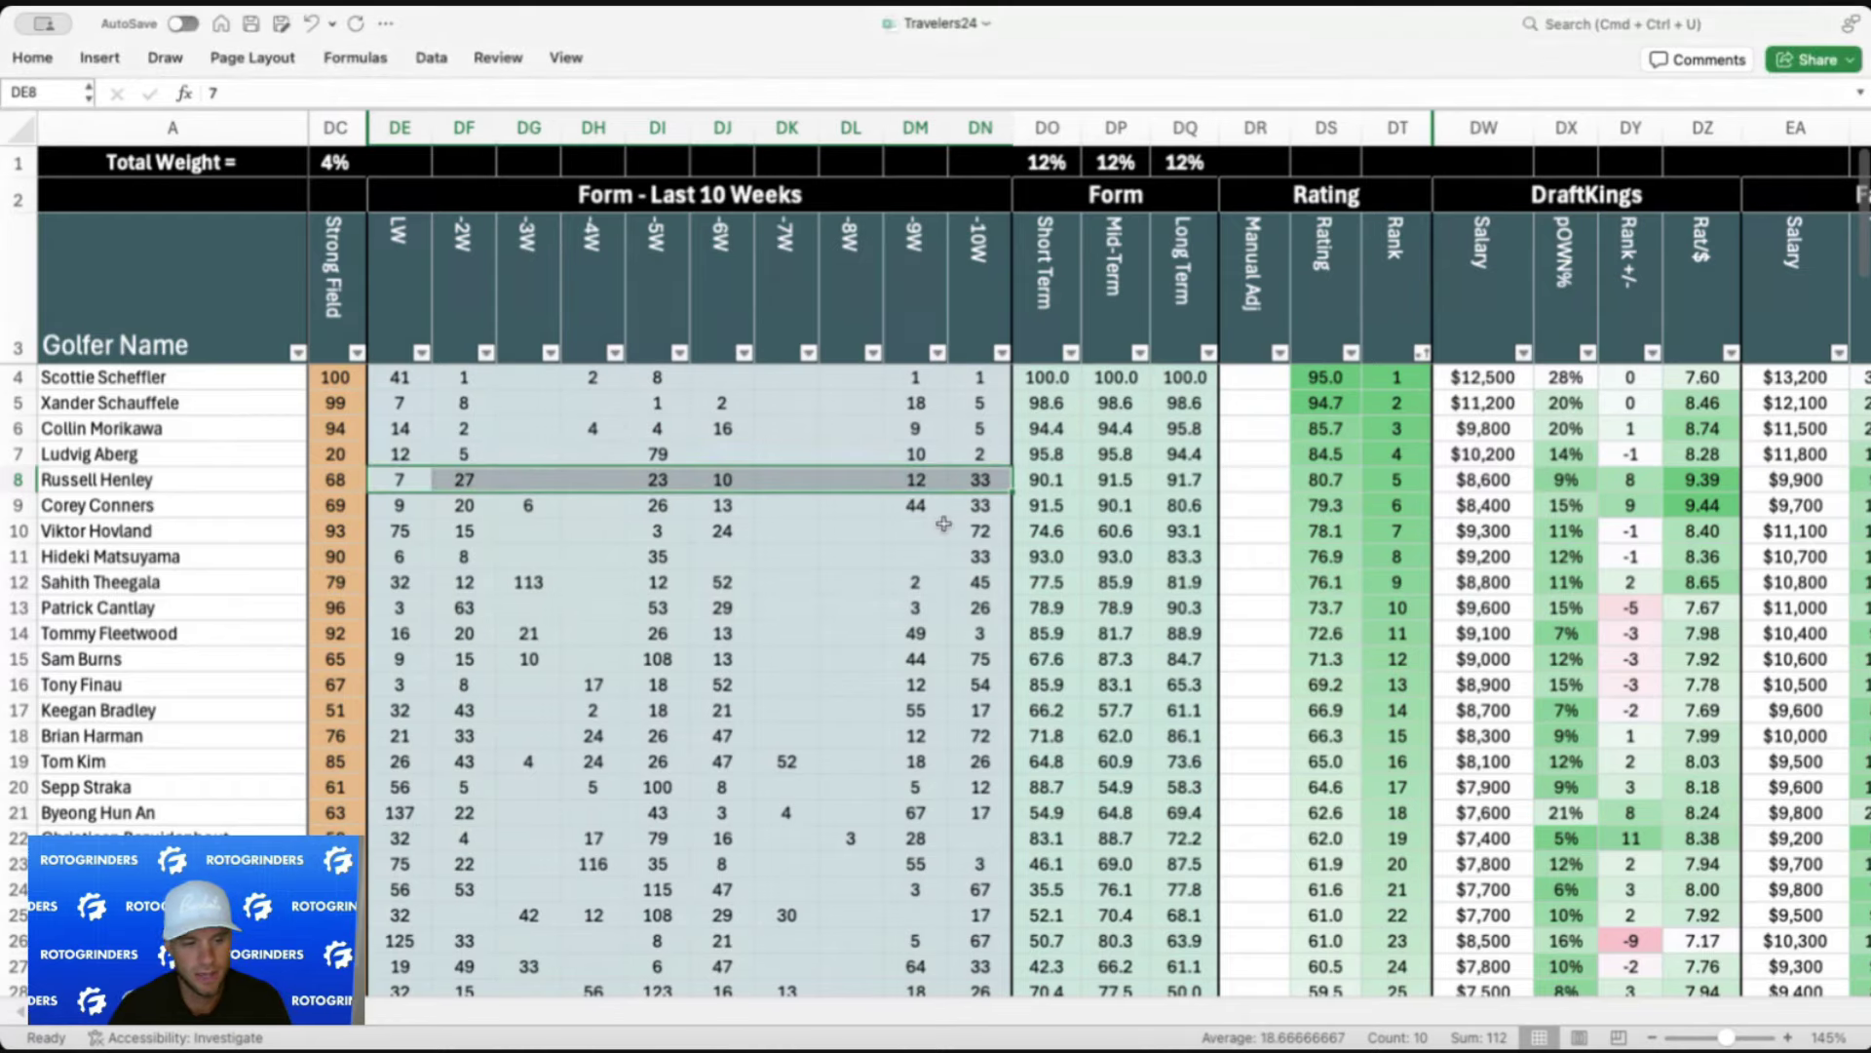
{"action": "scroll", "coordinate": [944, 524], "scroll_direction": "left", "scroll_amount": 10}
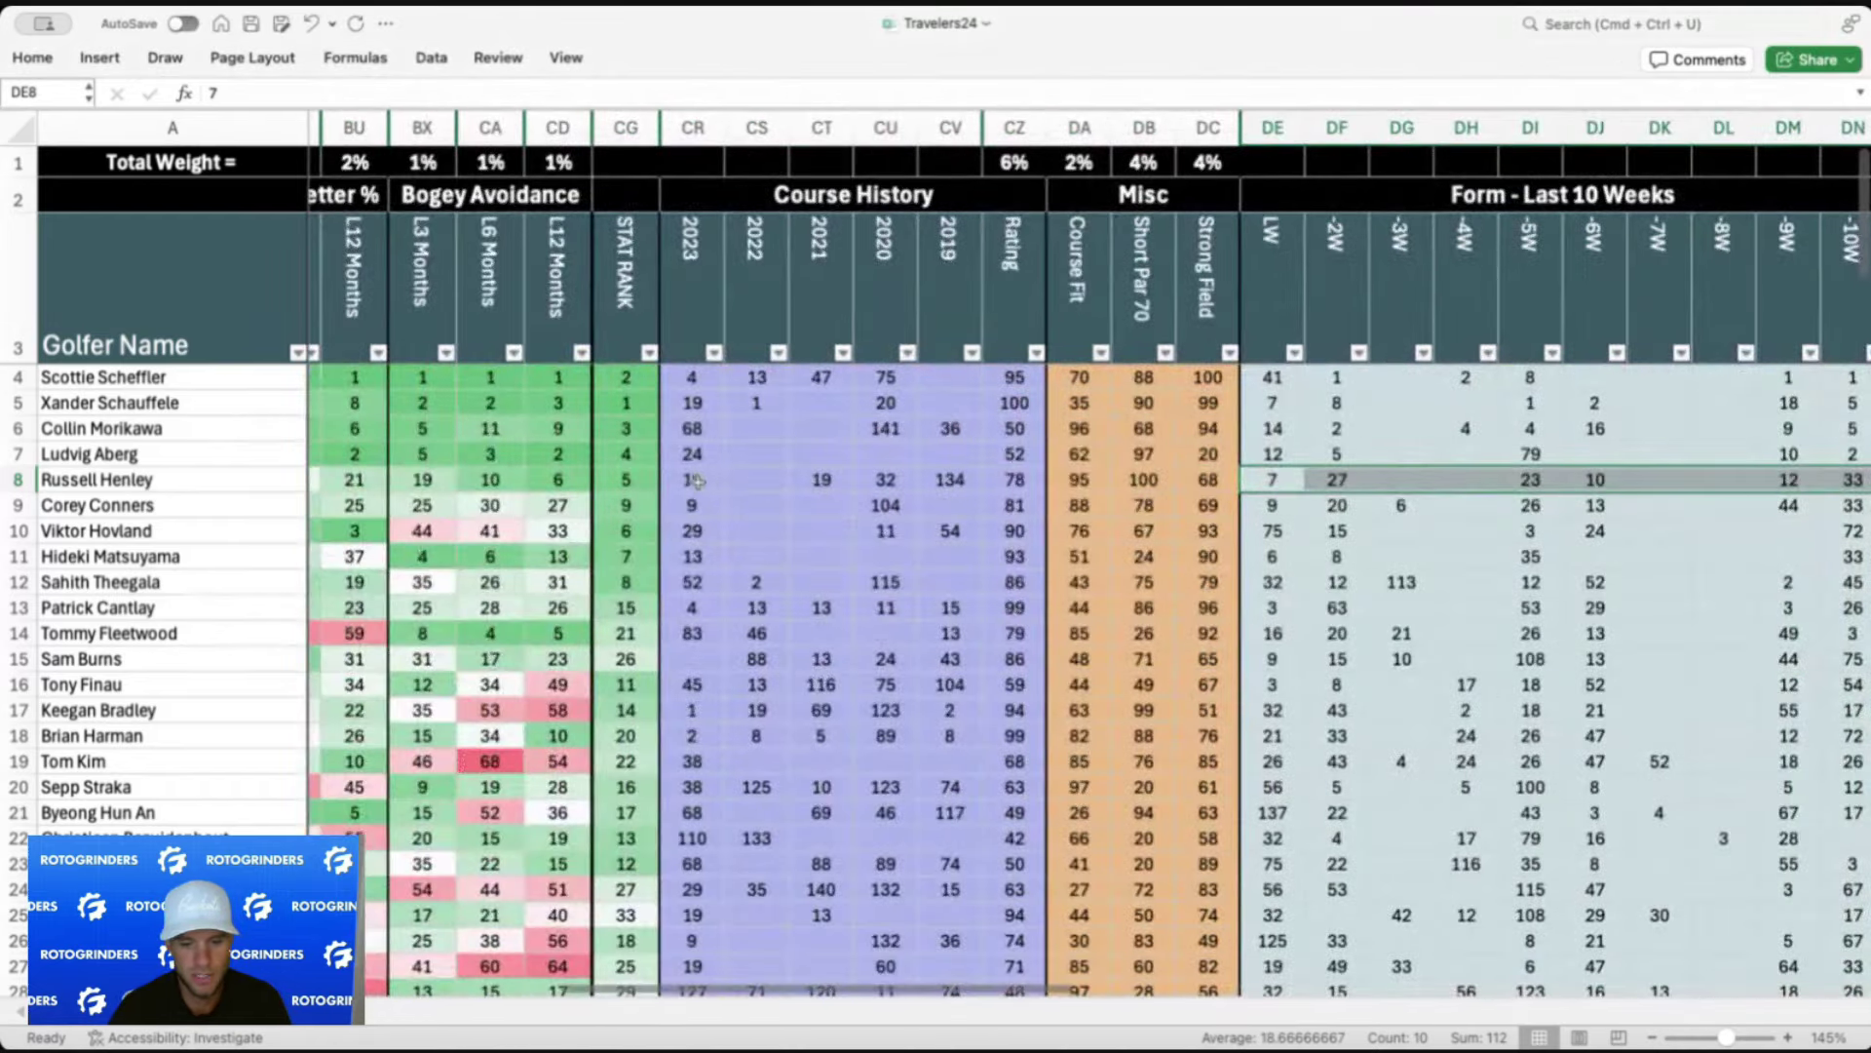
{"action": "left_click", "coordinate": [689, 480]}
{"action": "left_click", "coordinate": [821, 479]}
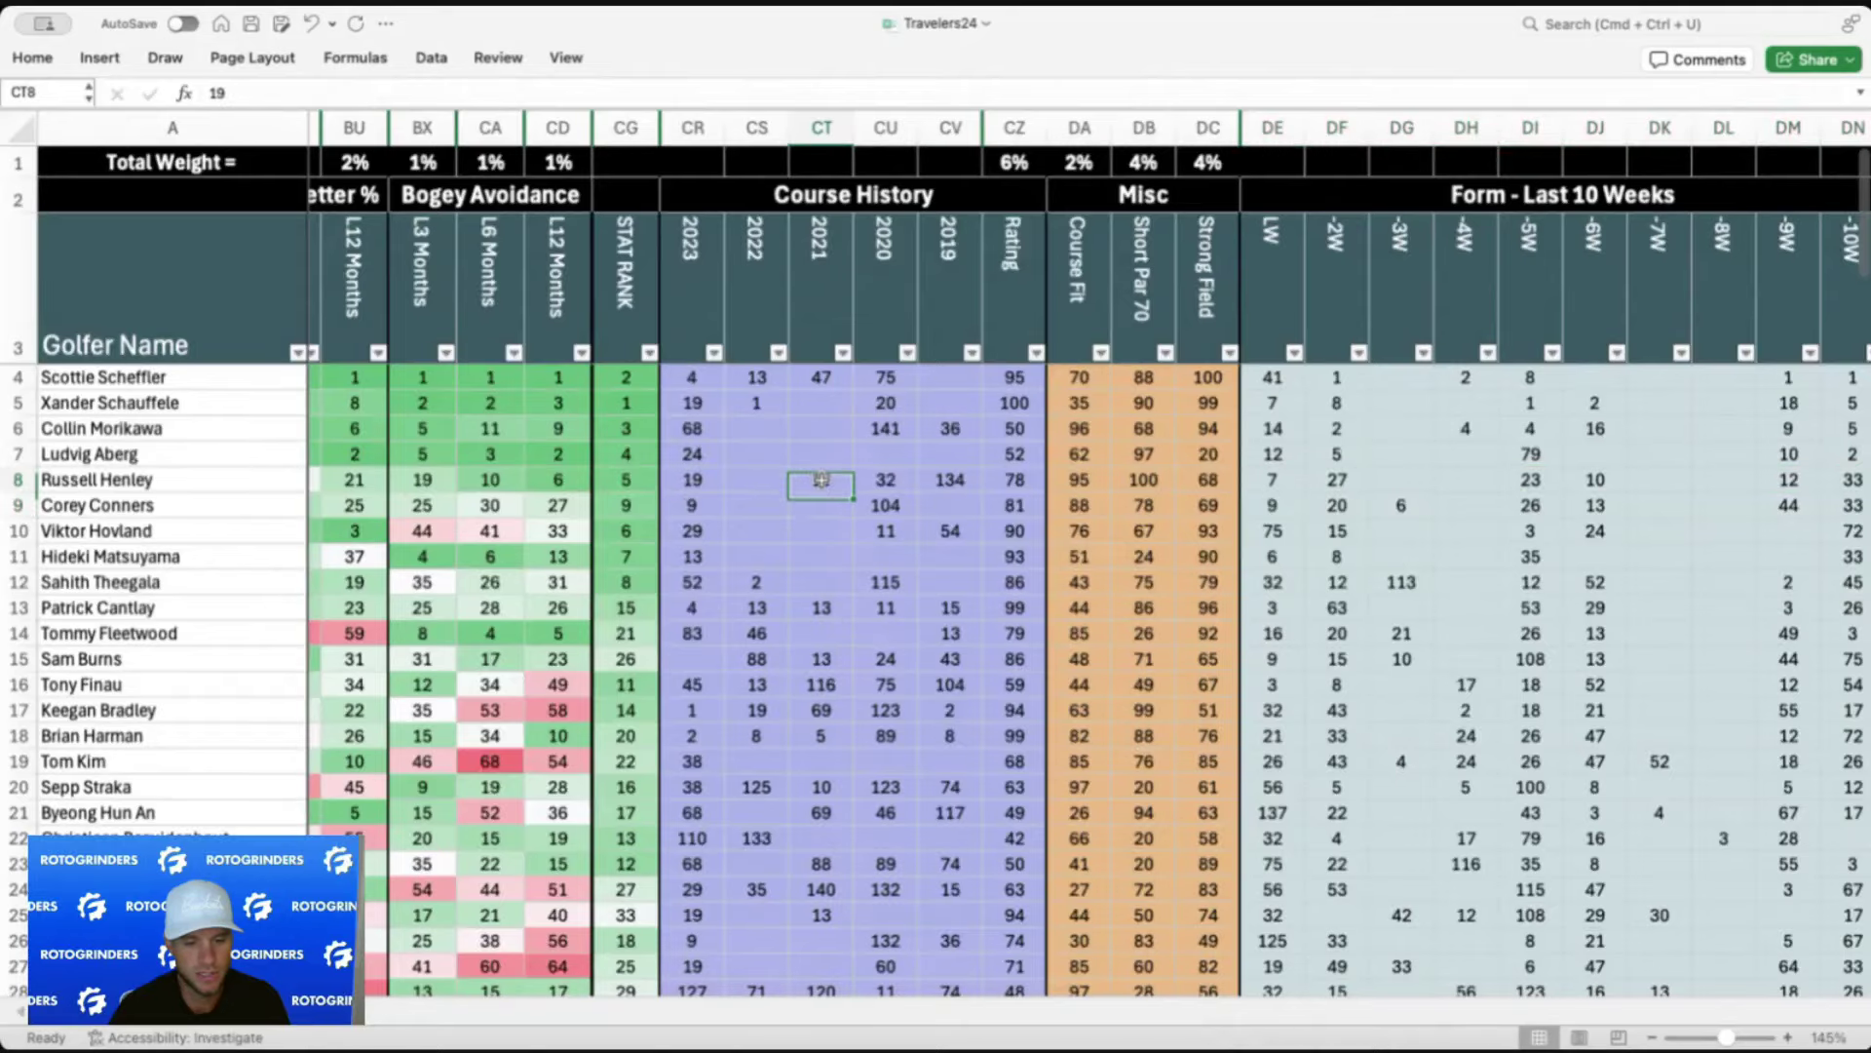
Mark the sixth-ranked golfer's recent form cells and check his $8,400 DraftKings salary
{"action": "scroll", "coordinate": [1083, 499], "scroll_direction": "right", "scroll_amount": 10}
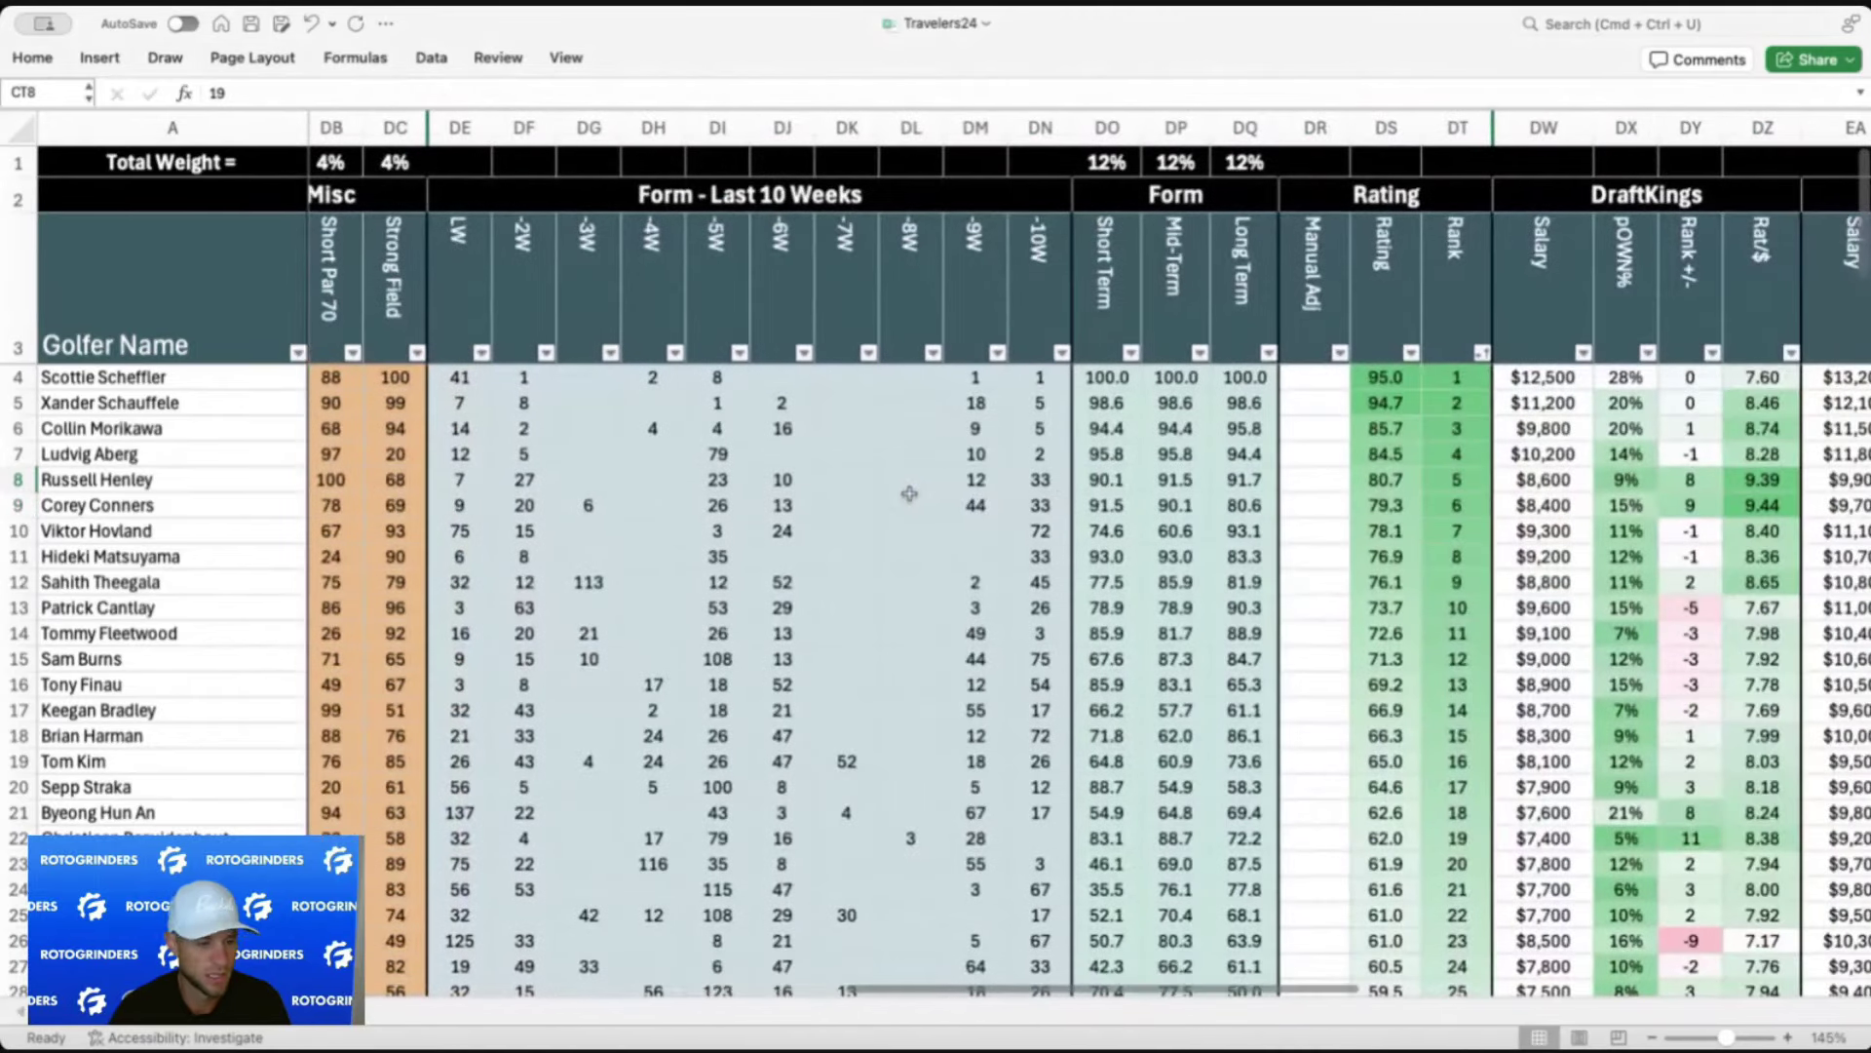
{"action": "left_click", "coordinate": [909, 497]}
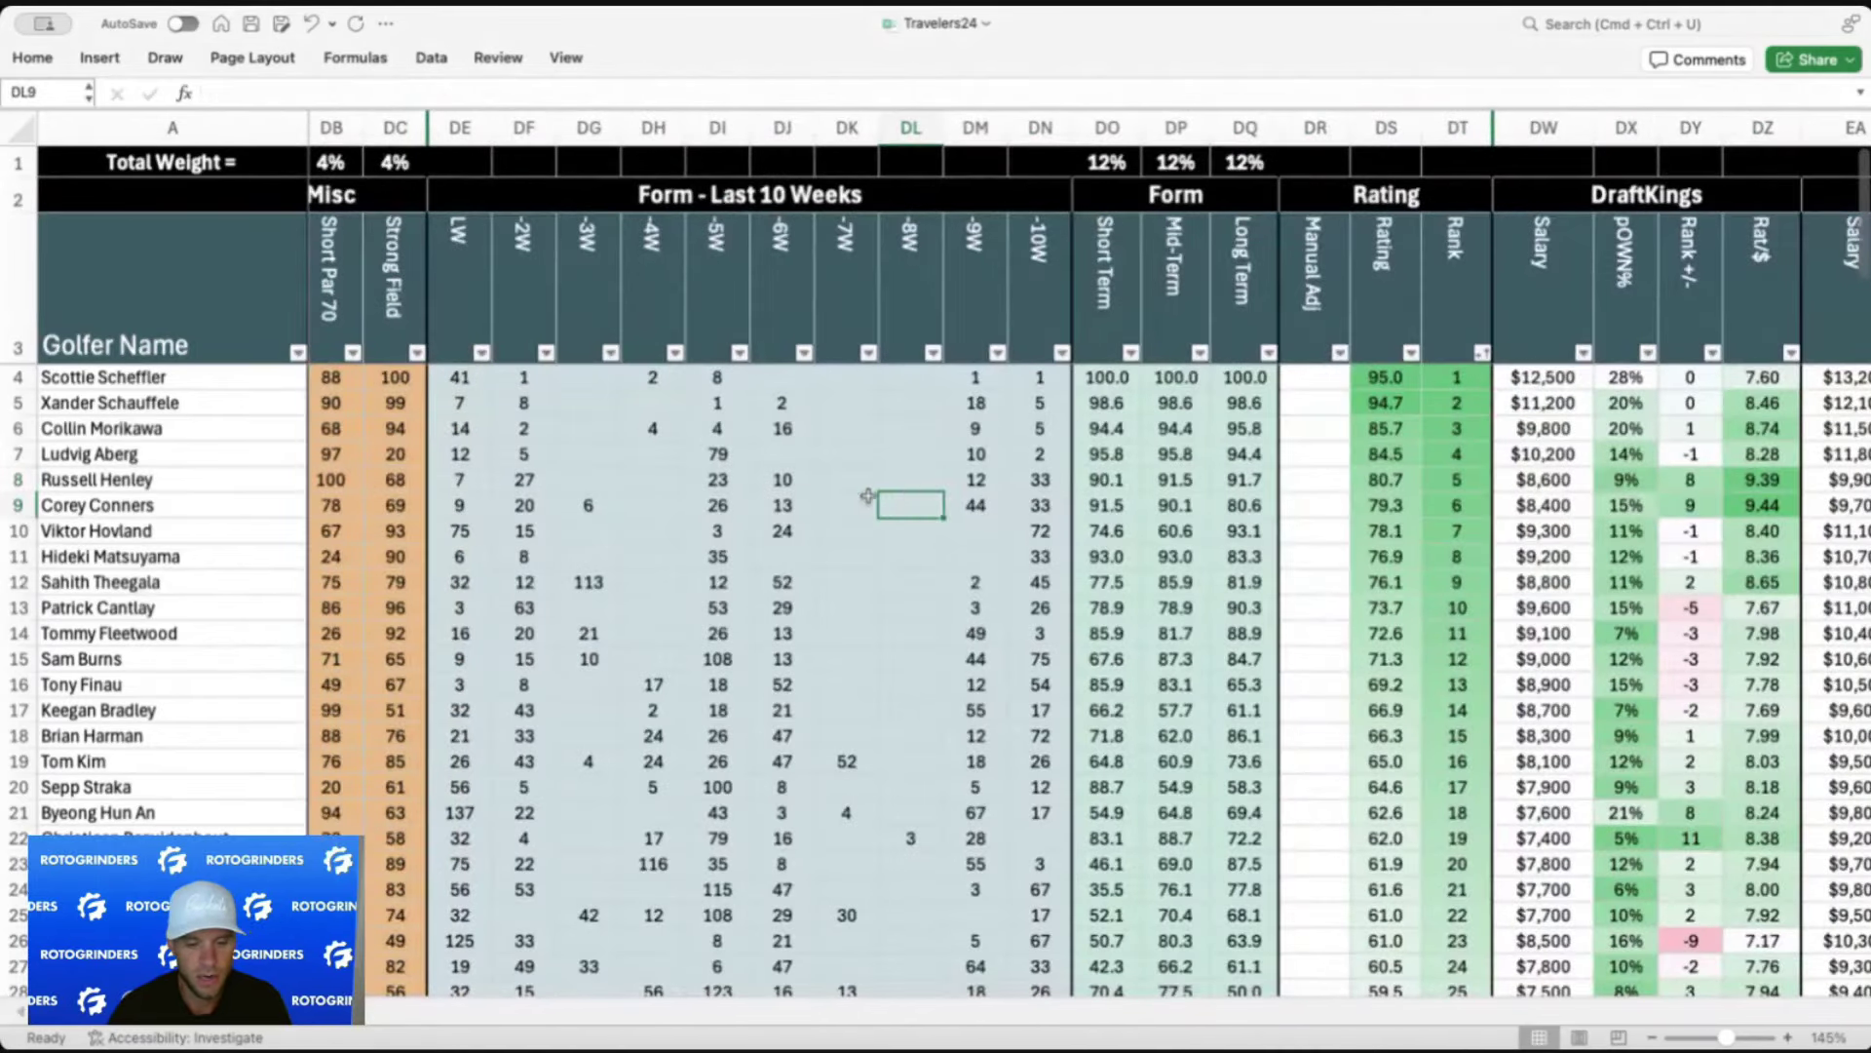
{"action": "left_click_drag", "start_coordinate": [477, 504], "coordinate": [777, 506]}
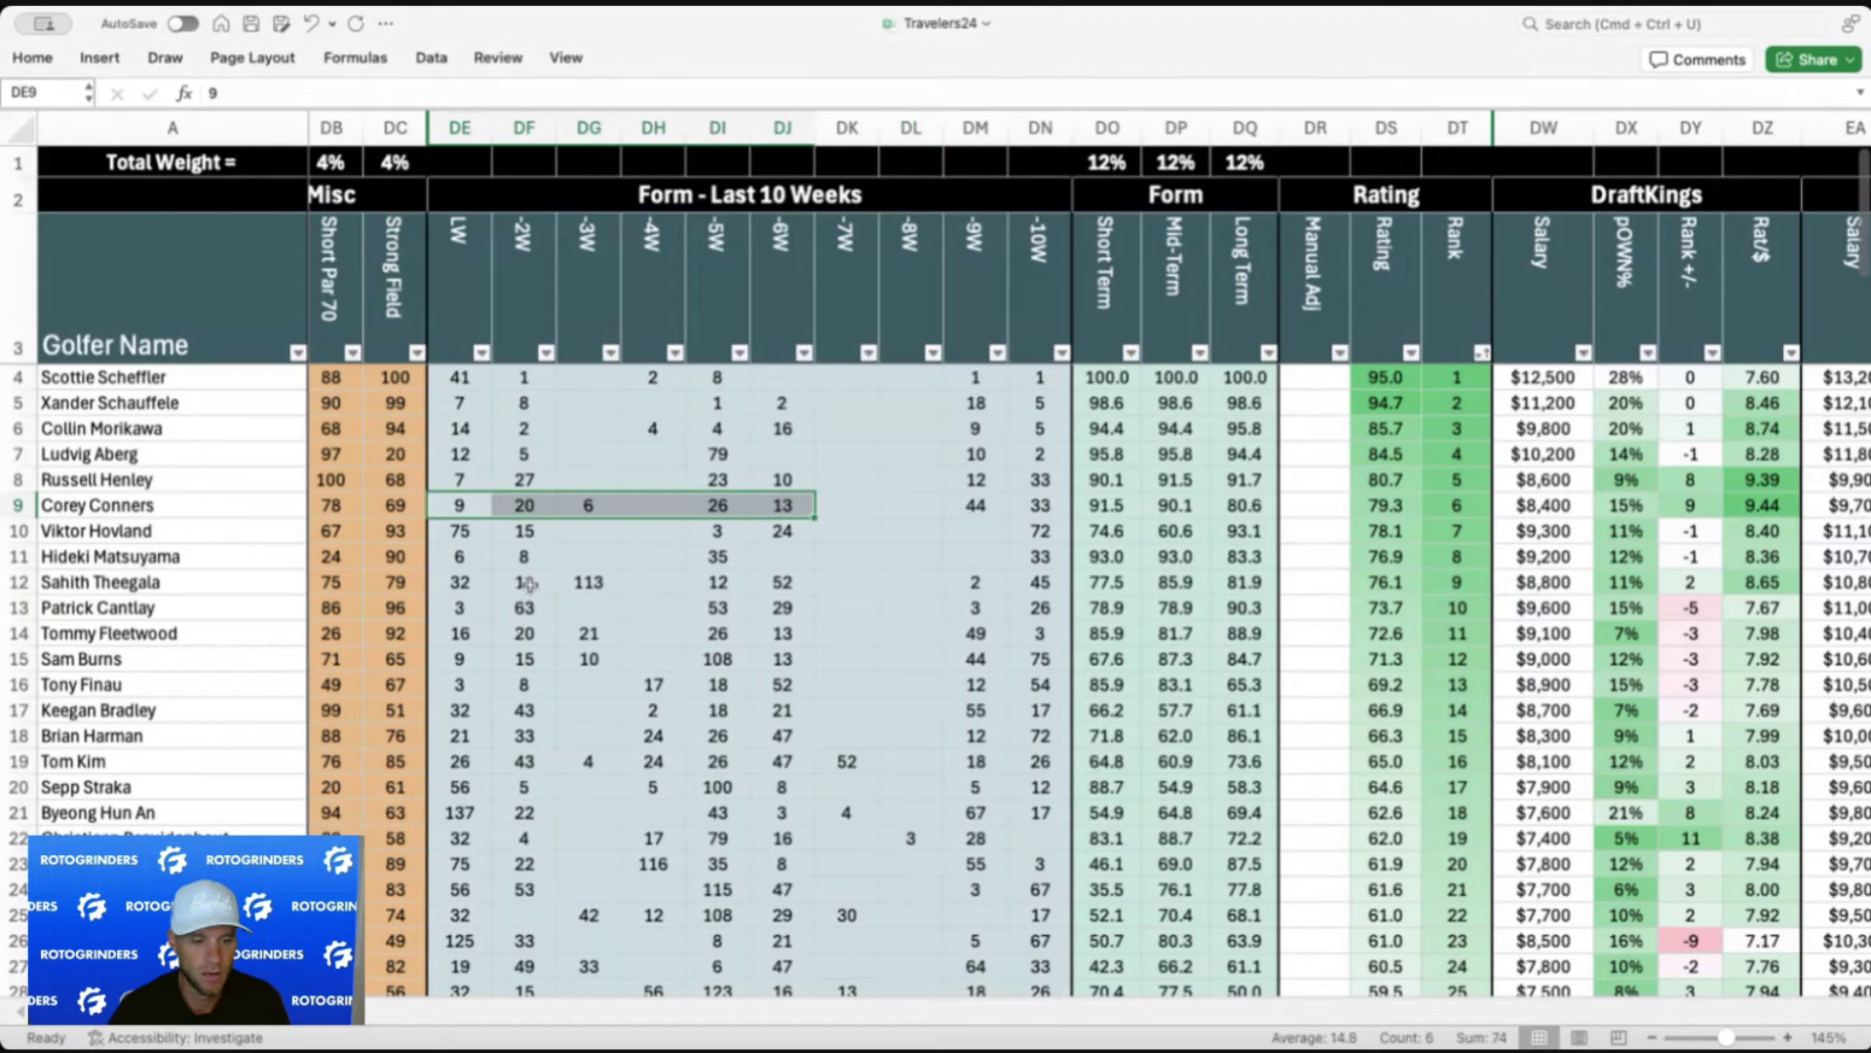
{"action": "scroll", "coordinate": [715, 569], "scroll_direction": "right", "scroll_amount": 5}
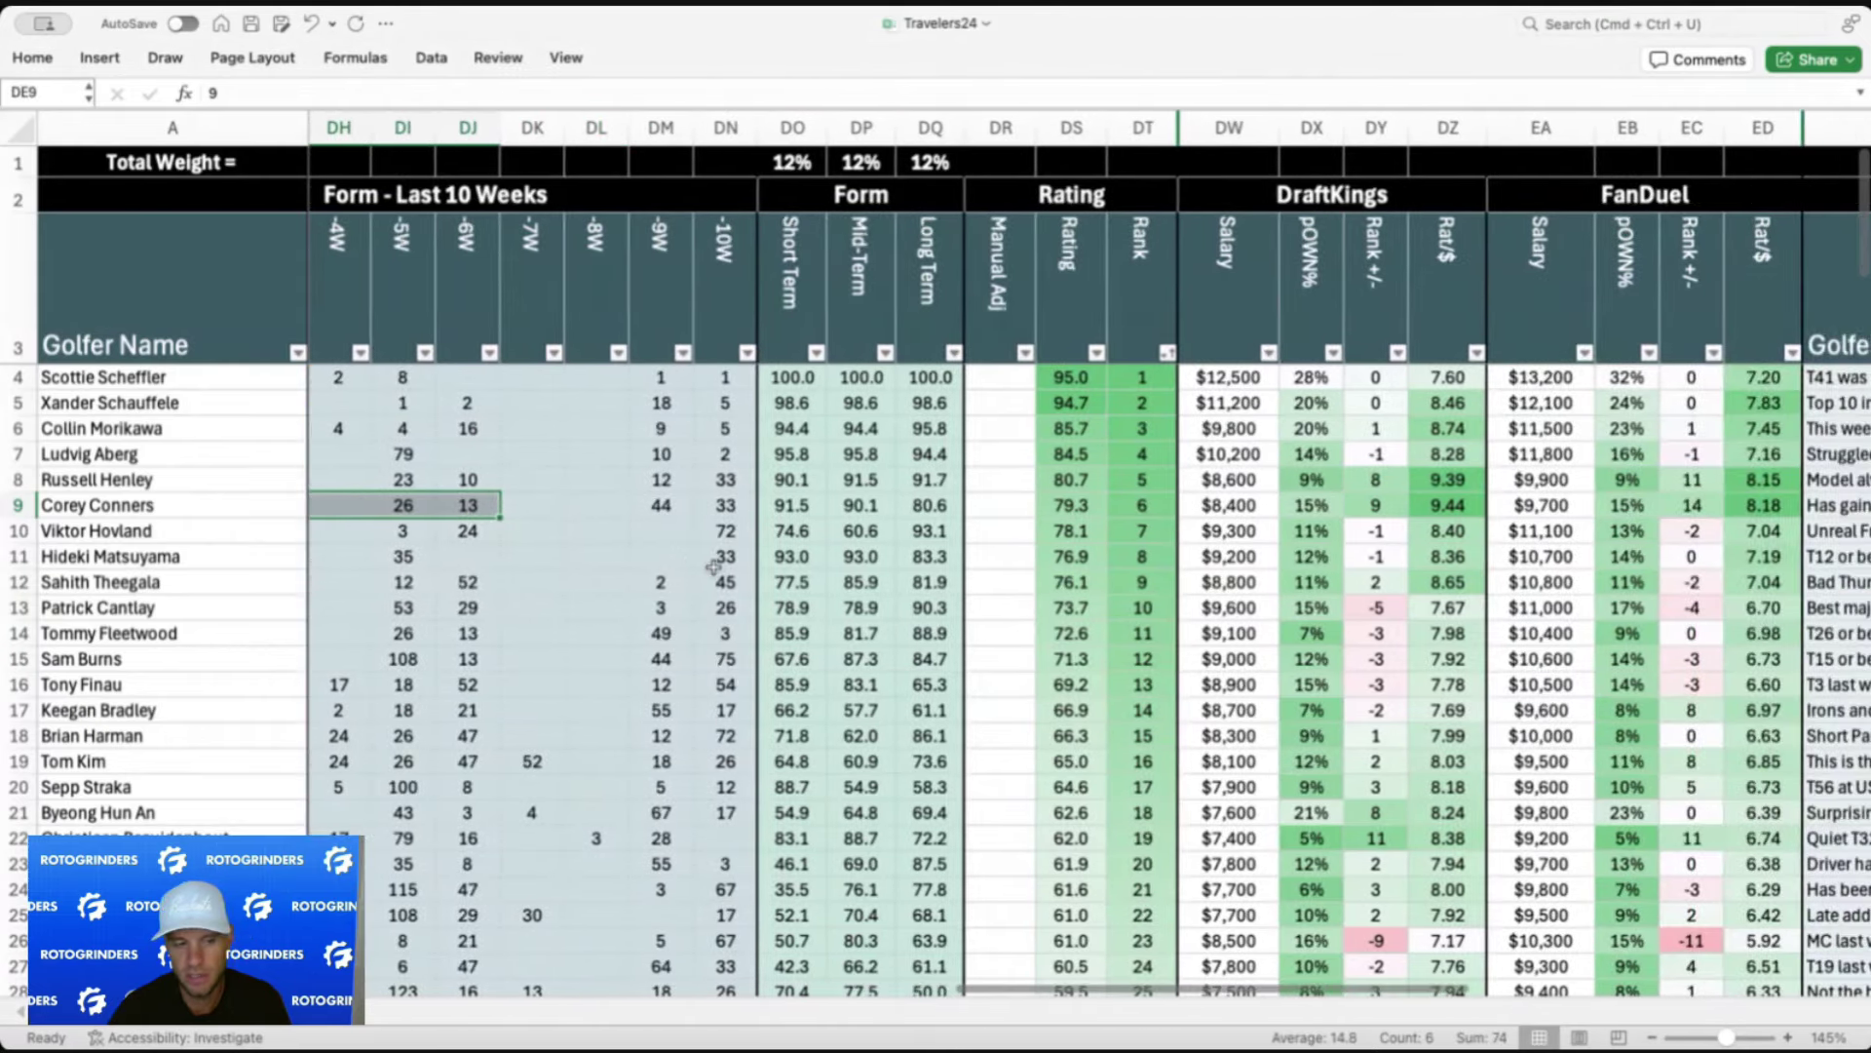
{"action": "left_click", "coordinate": [3, 343]}
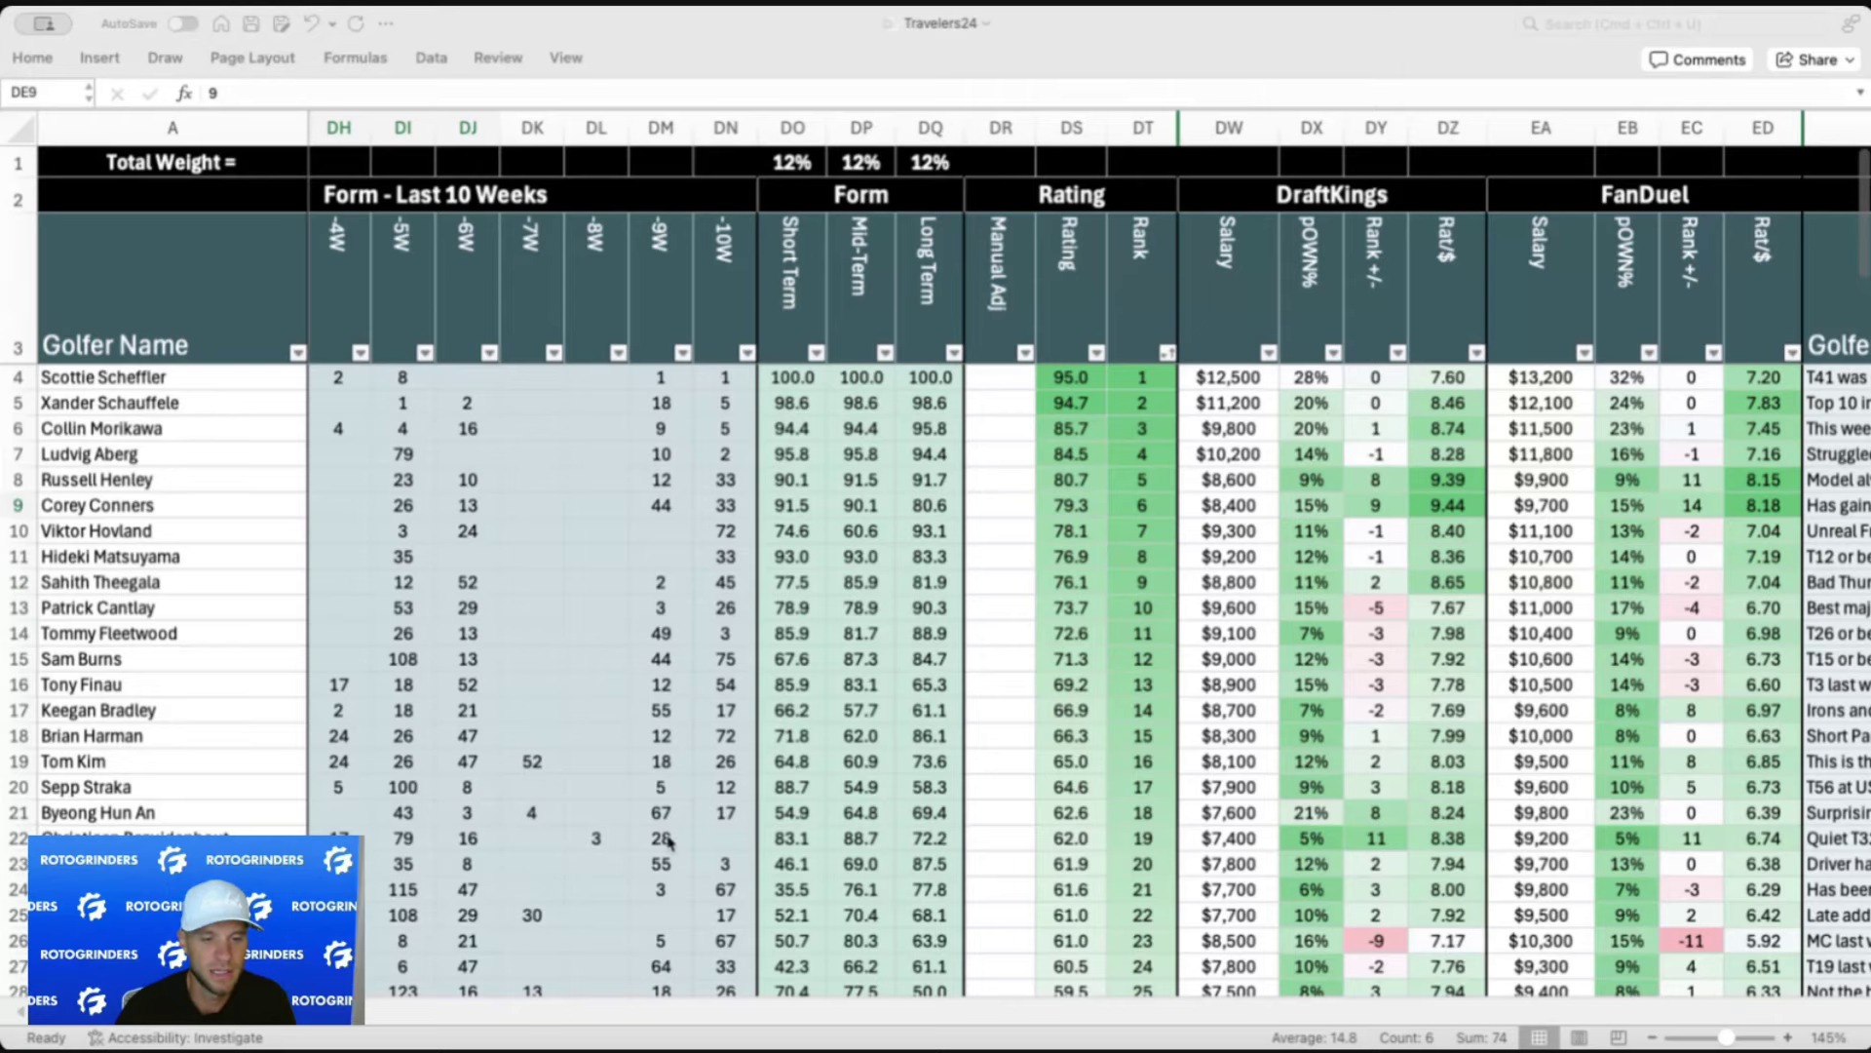
{"action": "left_click", "coordinate": [1246, 505]}
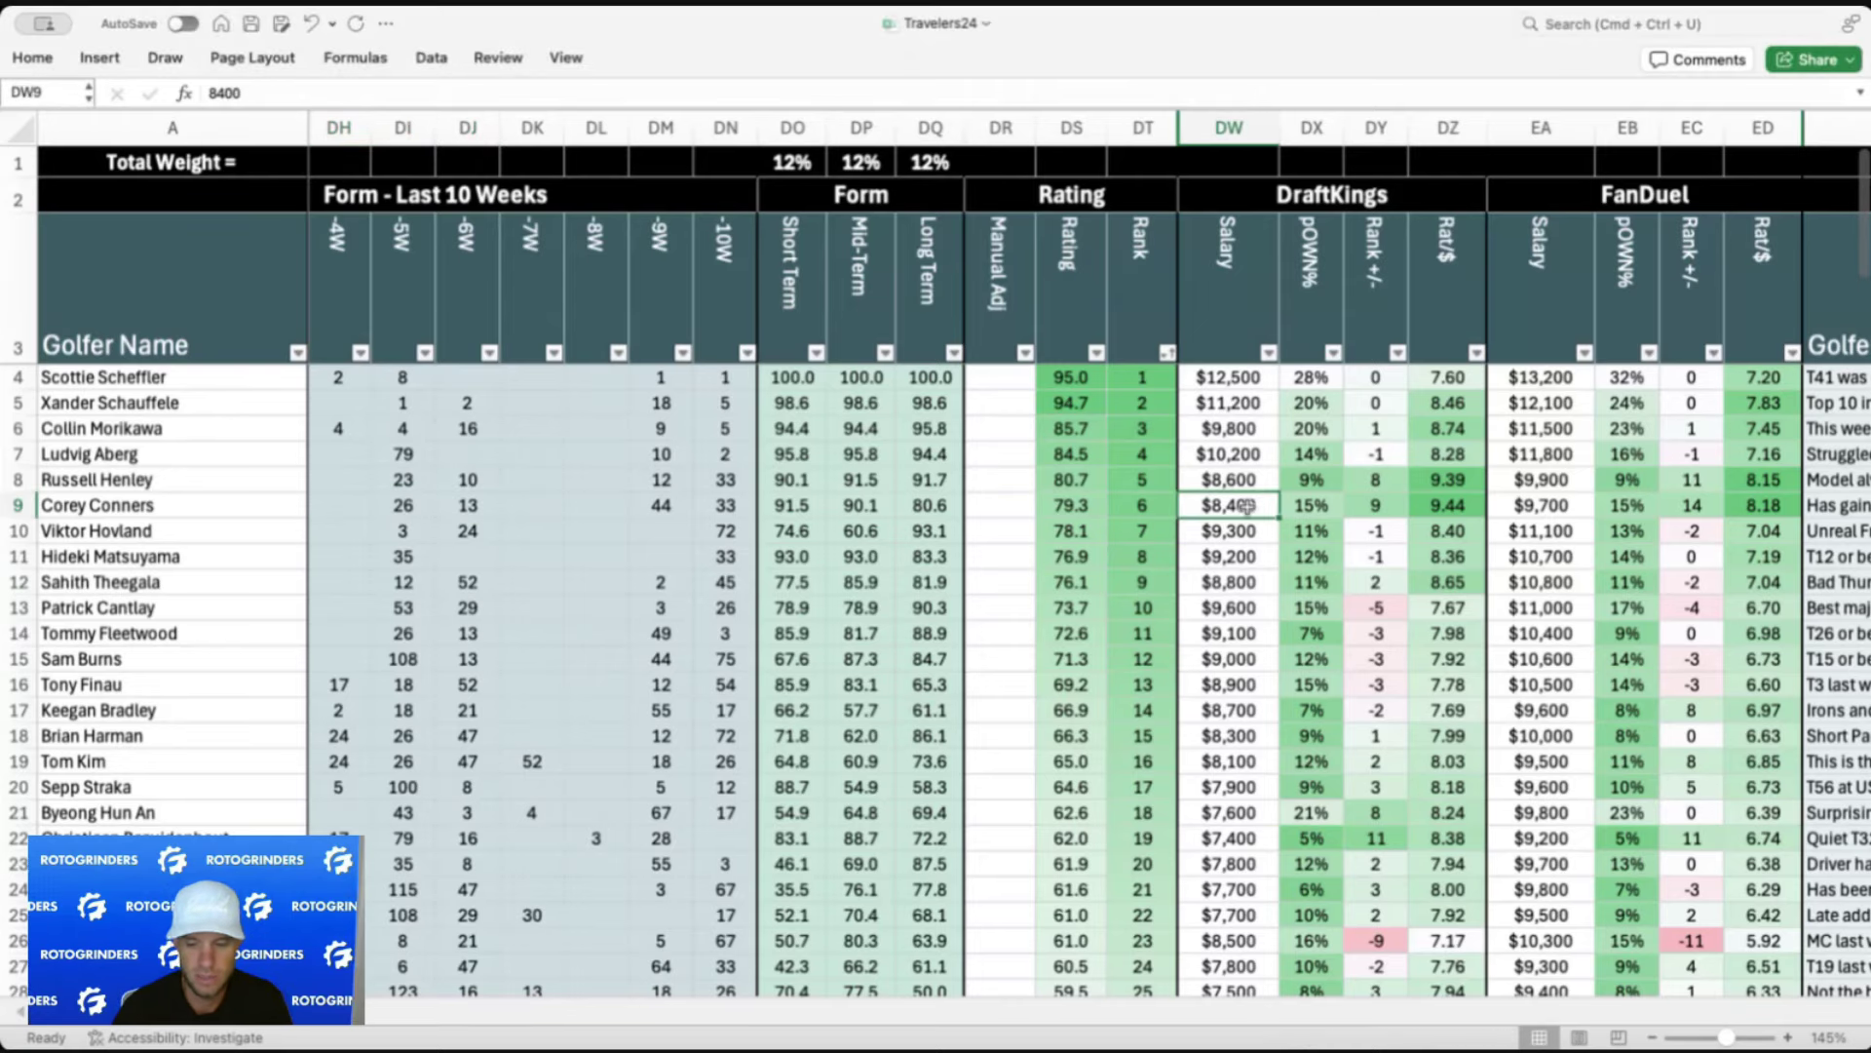
Review the seventh-ranked golfer's $9,300 DraftKings salary, Golfer Notes and recent form cells DF10:DJ10
{"action": "left_click", "coordinate": [1248, 531]}
{"action": "scroll", "coordinate": [1248, 530], "scroll_direction": "right", "scroll_amount": 3}
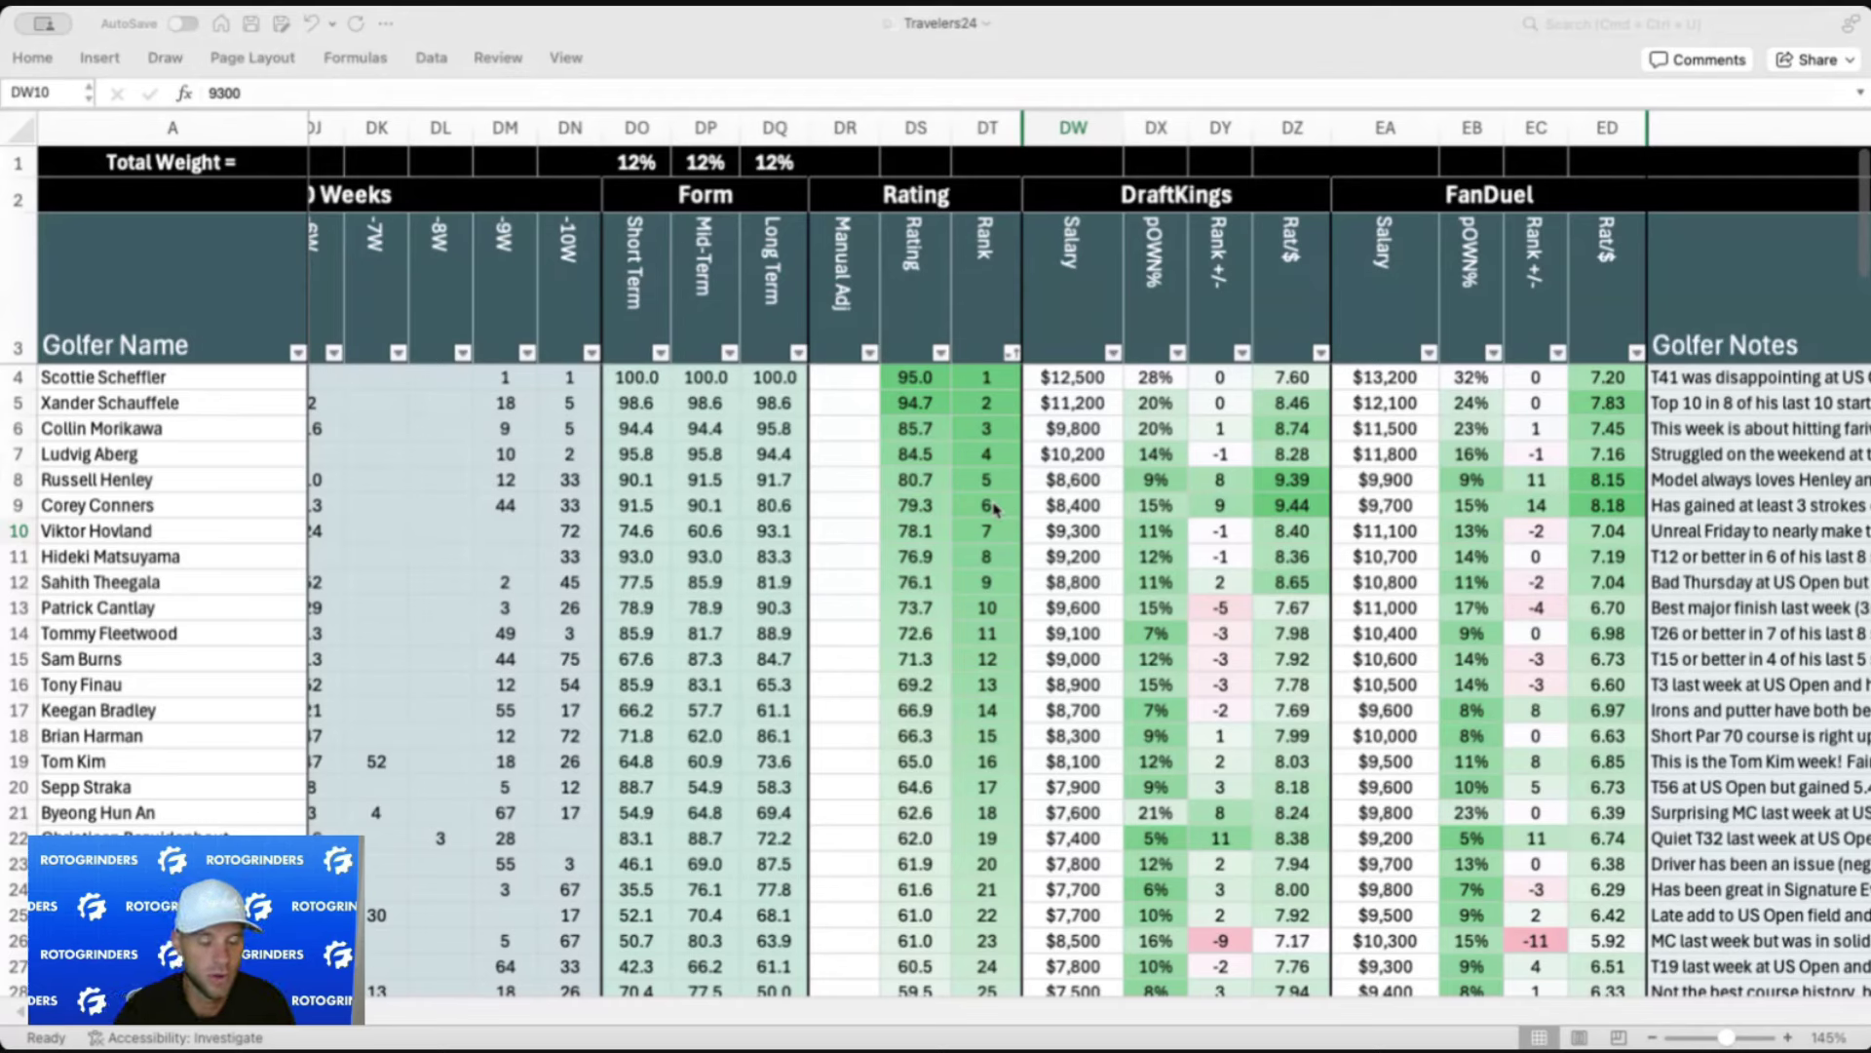
{"action": "left_click", "coordinate": [948, 829]}
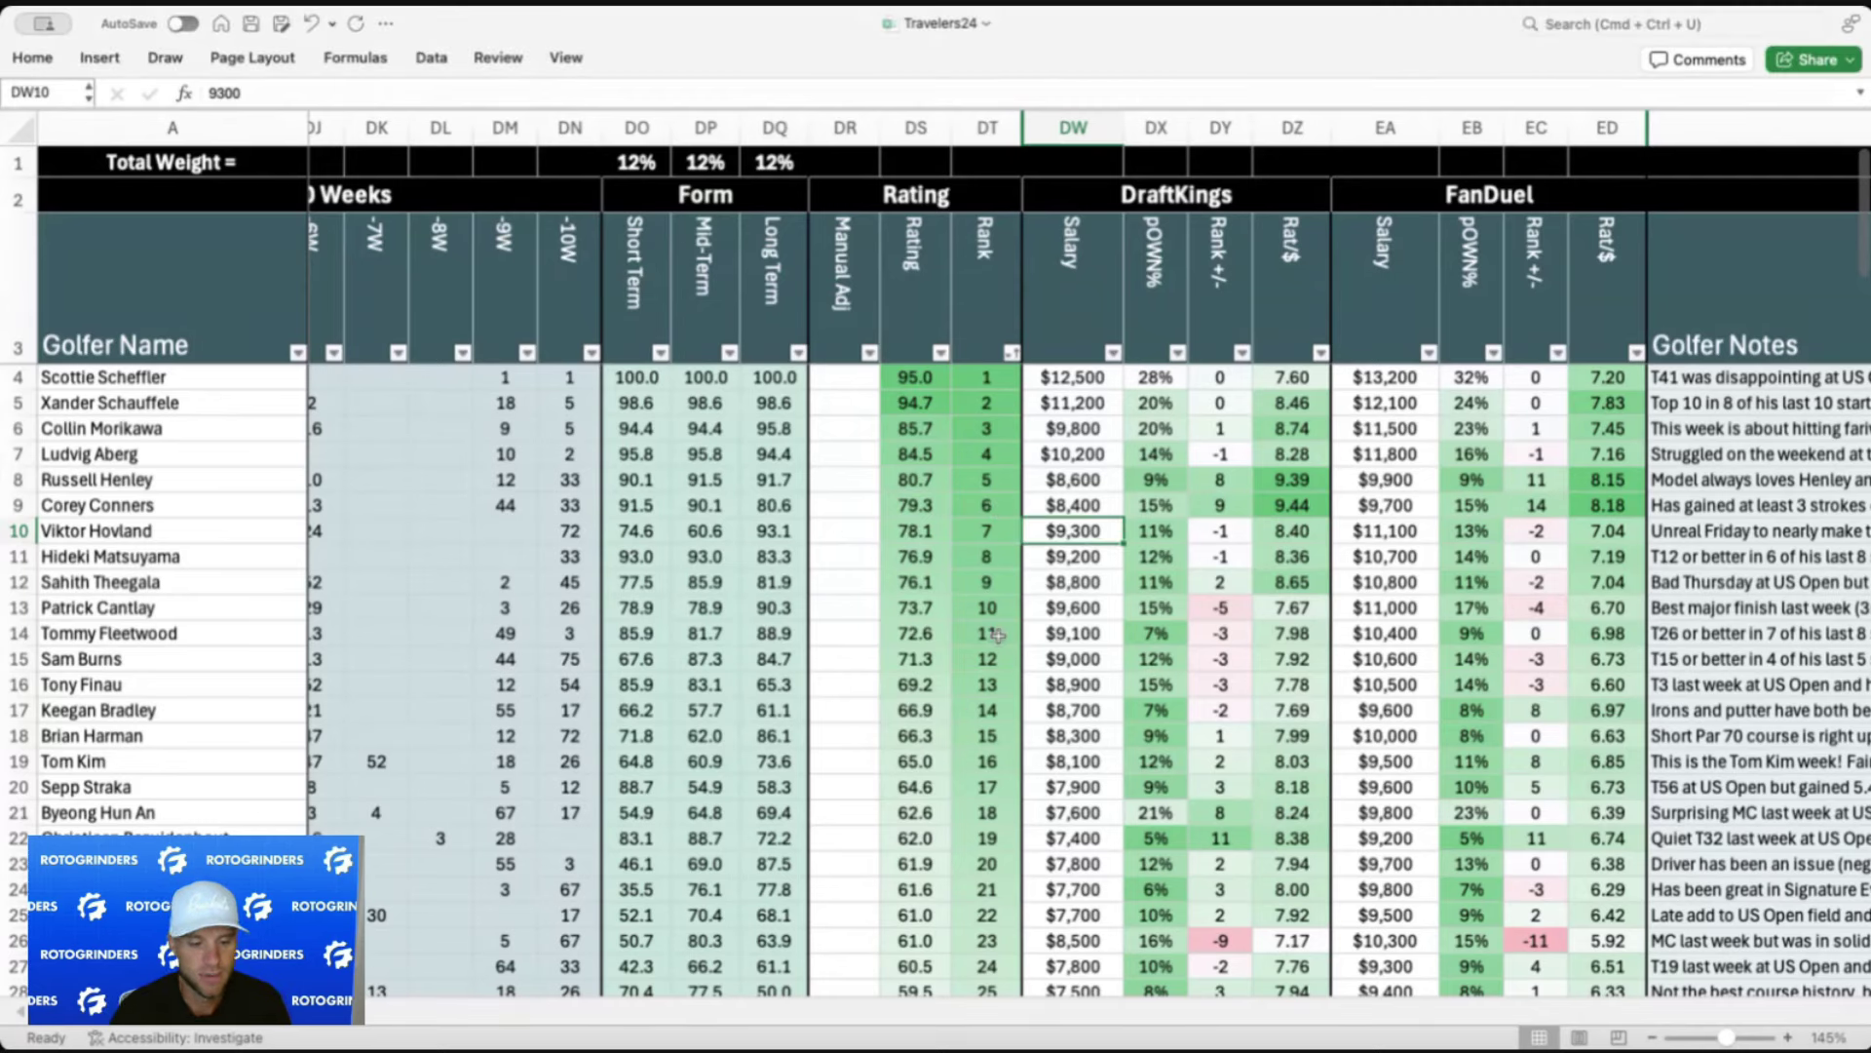
{"action": "scroll", "coordinate": [997, 635], "scroll_direction": "left", "scroll_amount": 1}
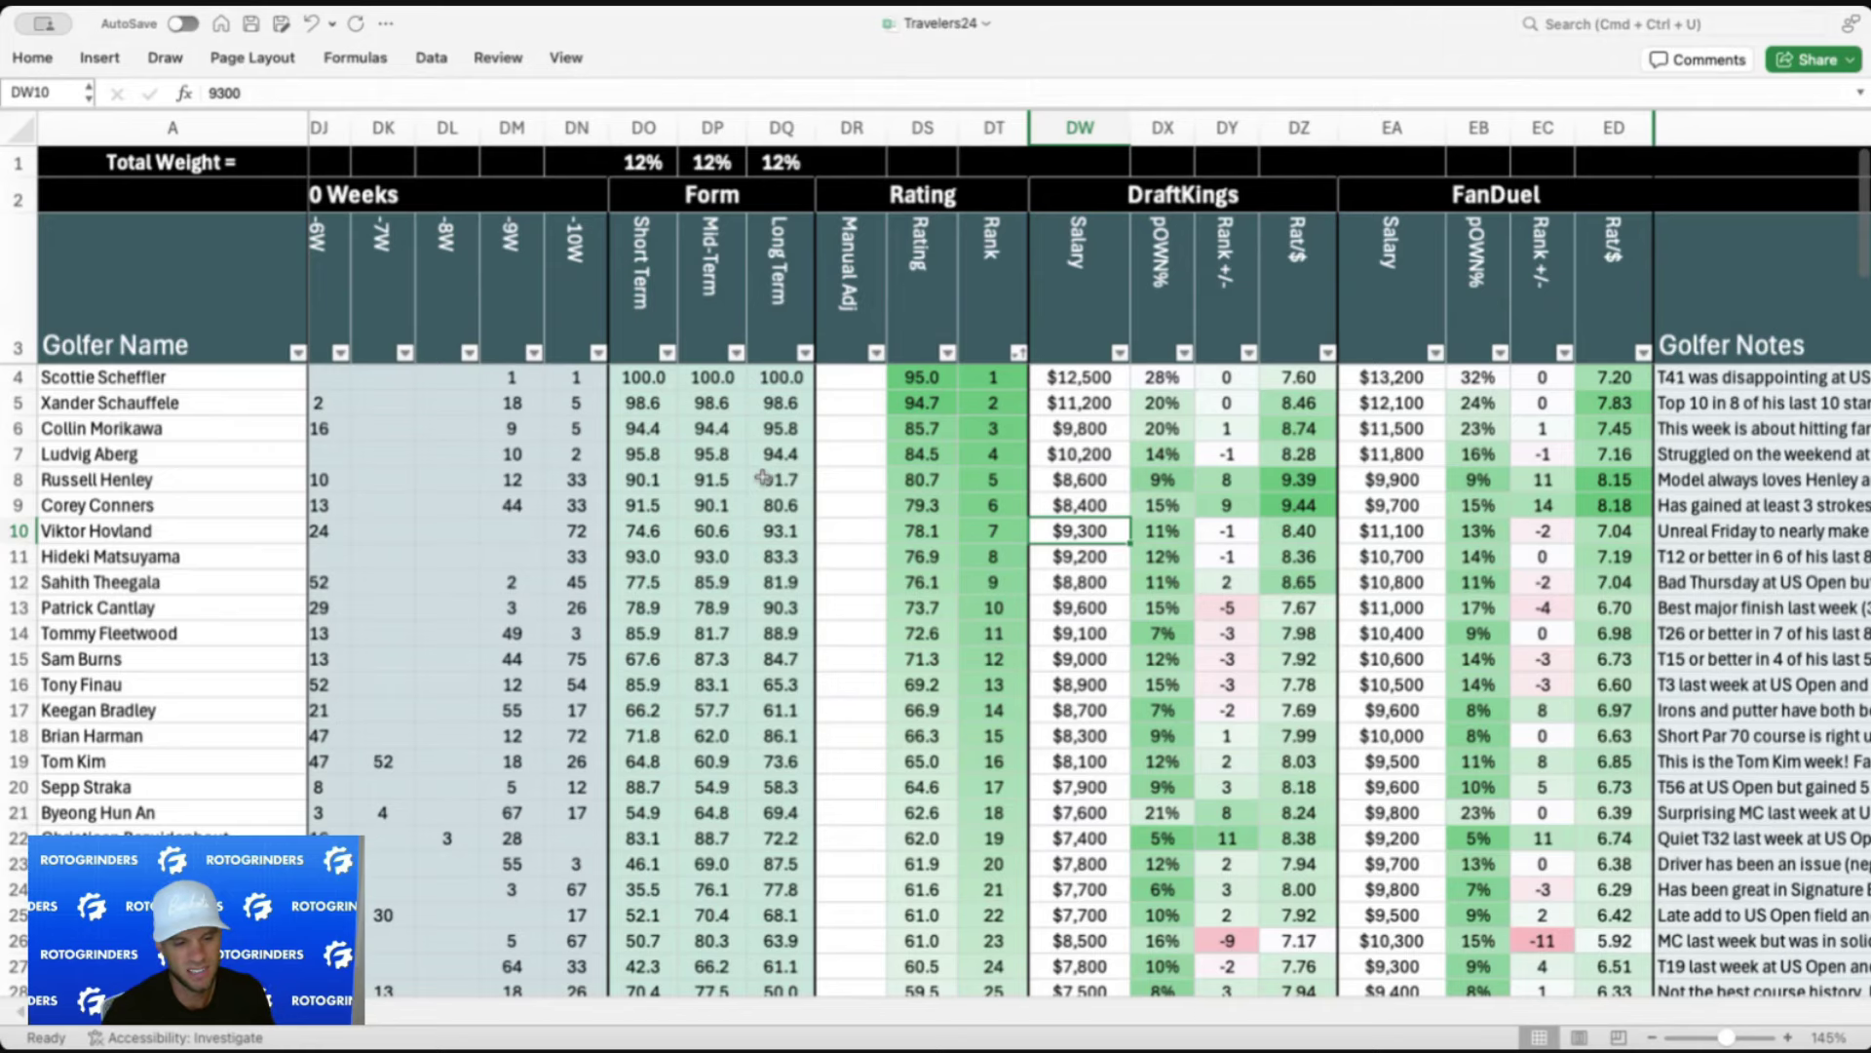
{"action": "key", "text": "super+Tab"}
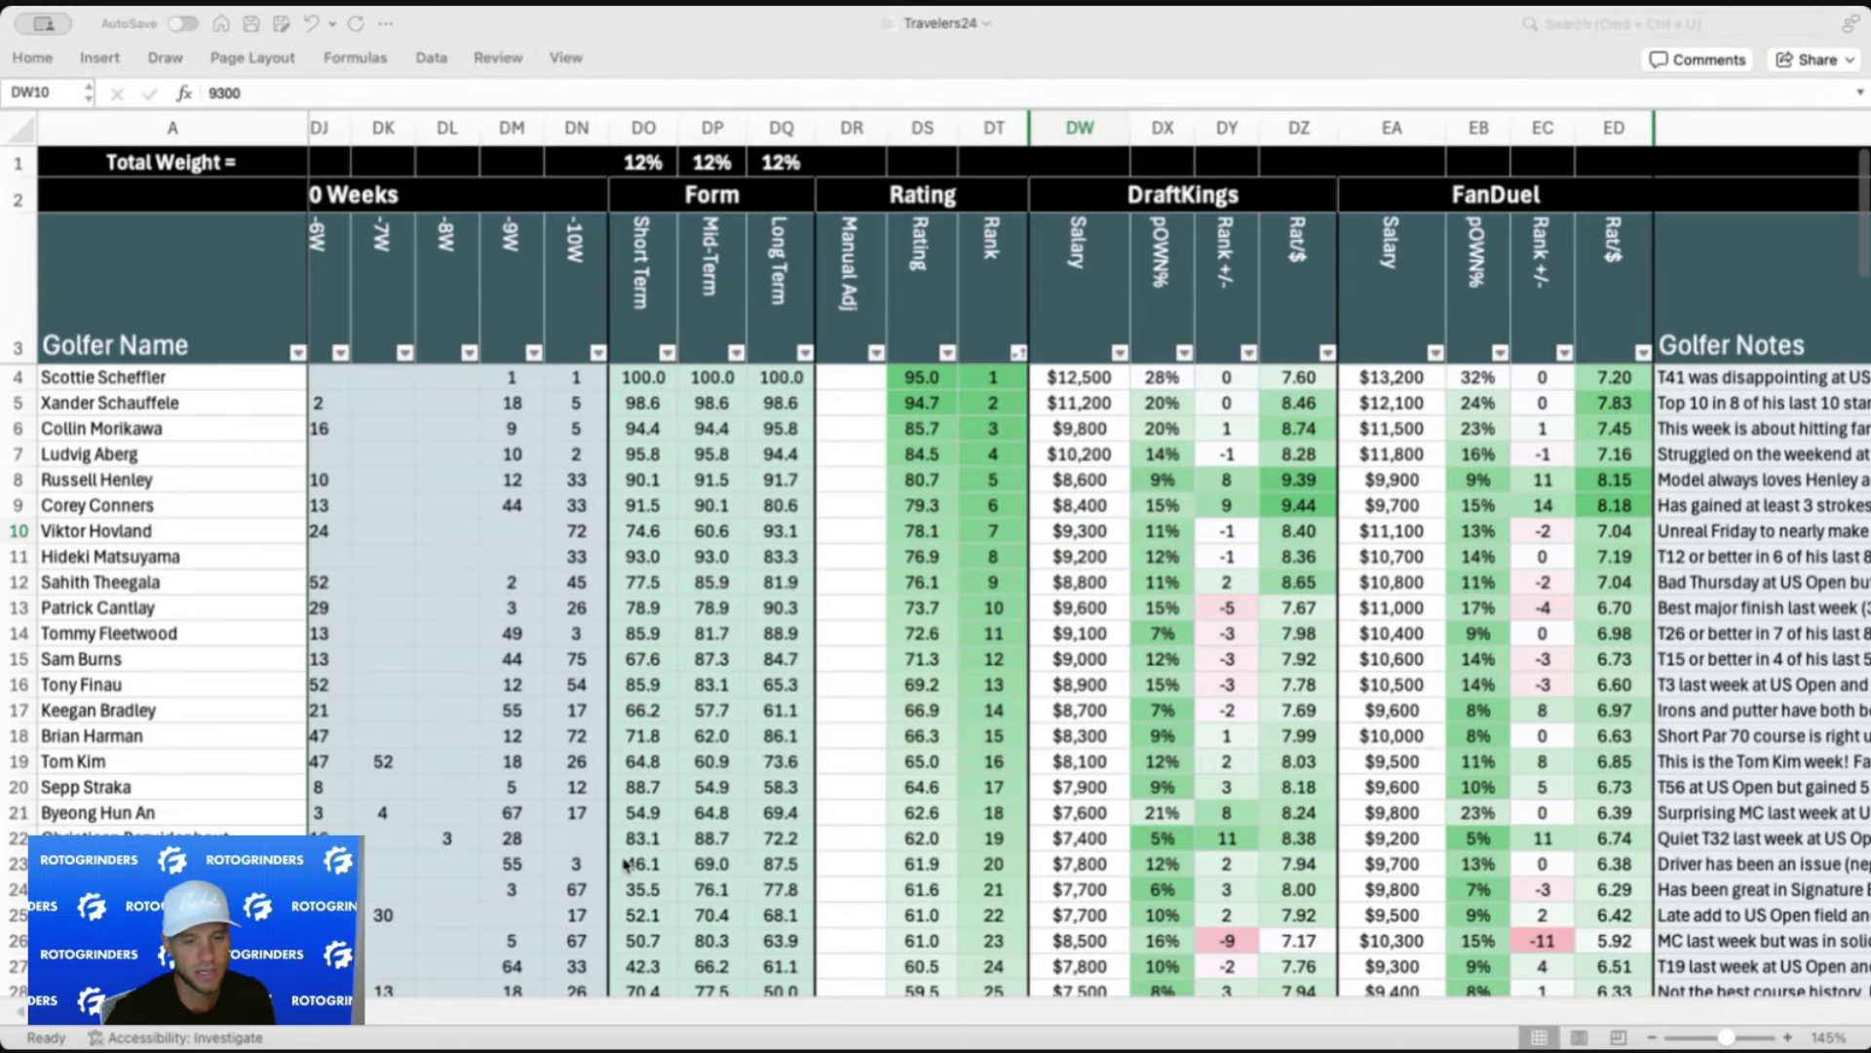
{"action": "key", "text": "super+Tab"}
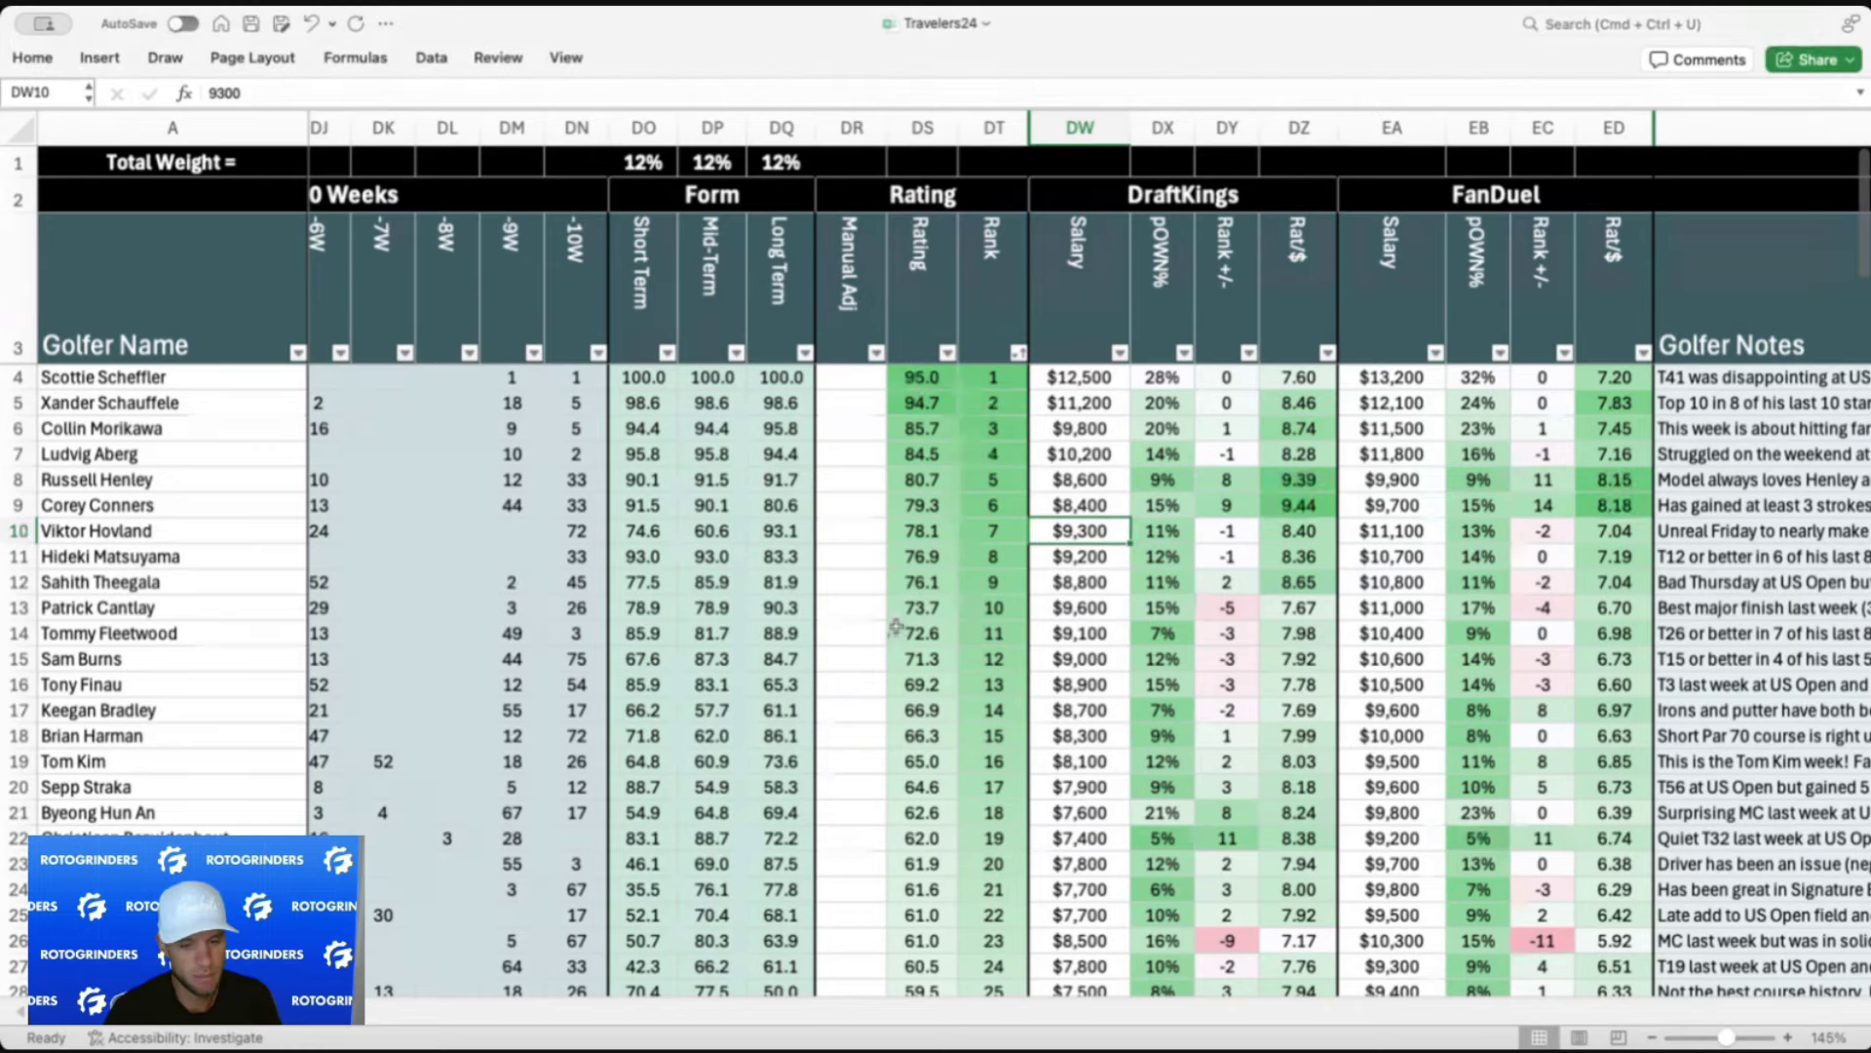
{"action": "scroll", "coordinate": [982, 451], "scroll_direction": "left", "scroll_amount": 6}
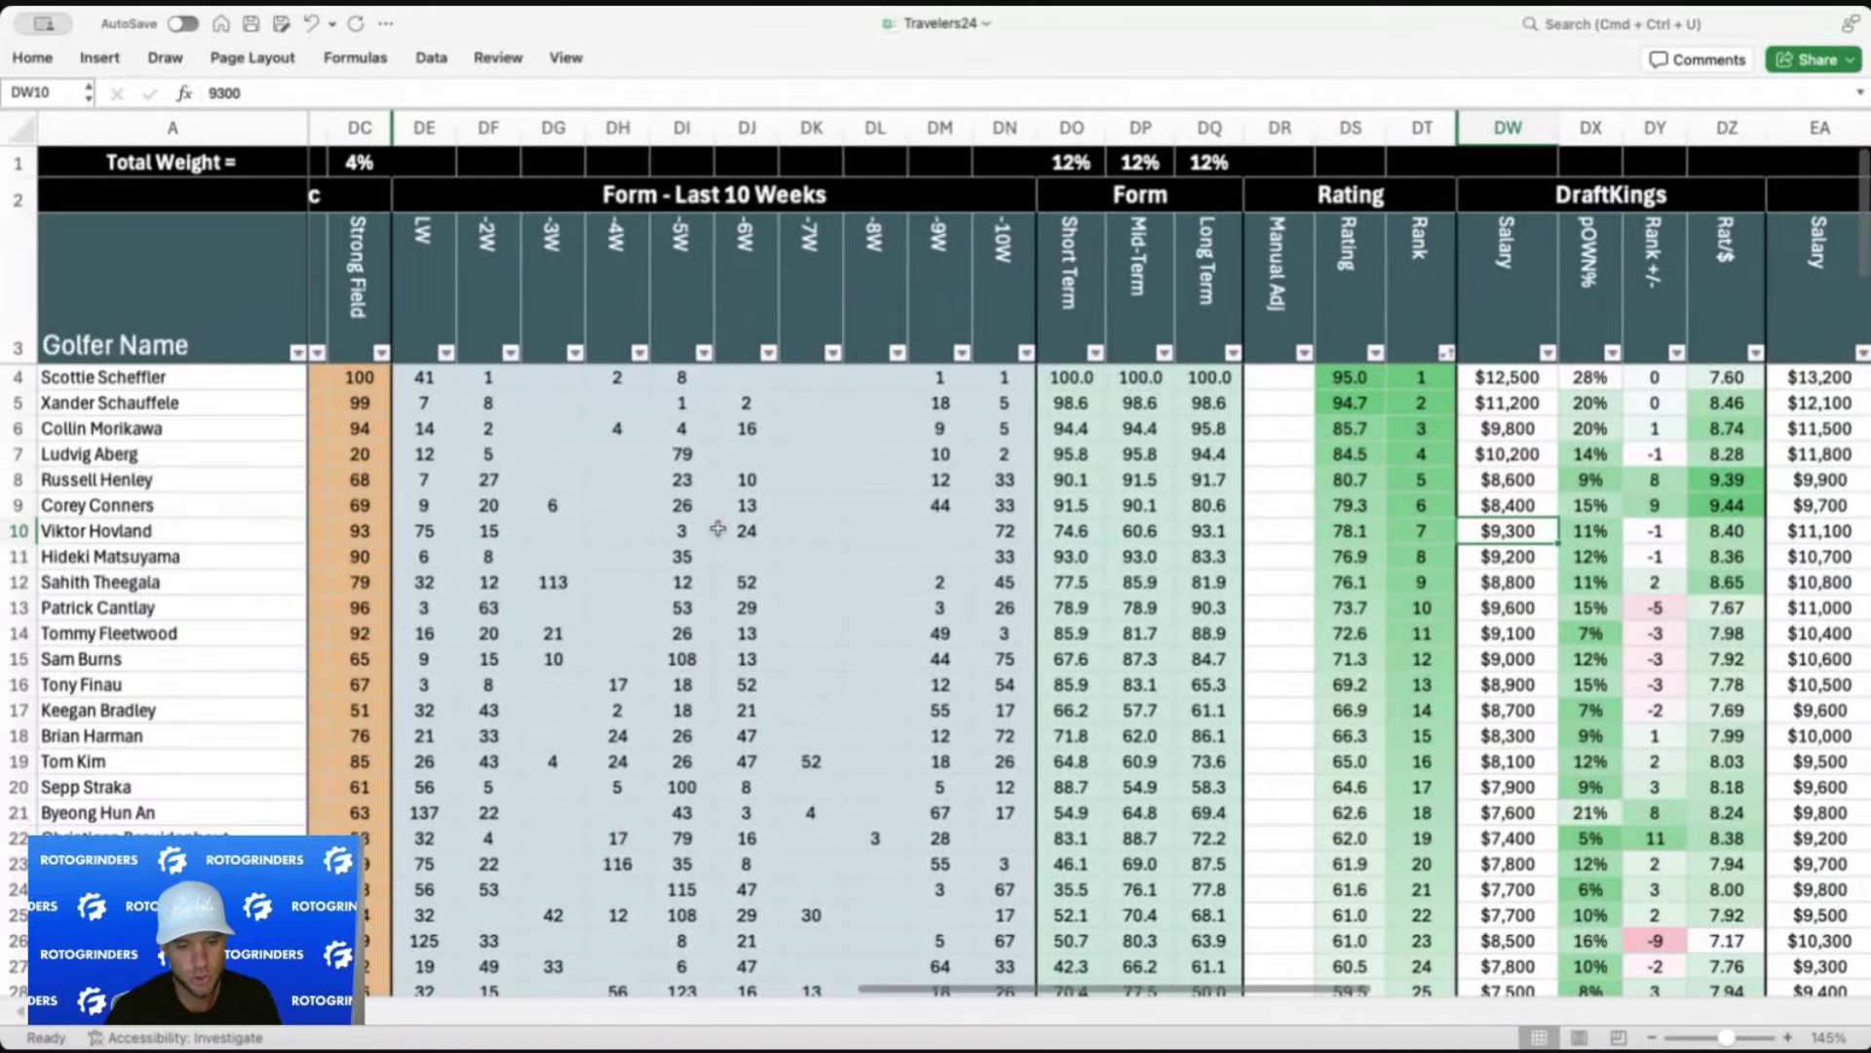
{"action": "left_click_drag", "start_coordinate": [721, 530], "coordinate": [464, 527]}
{"action": "left_click", "coordinate": [618, 582]}
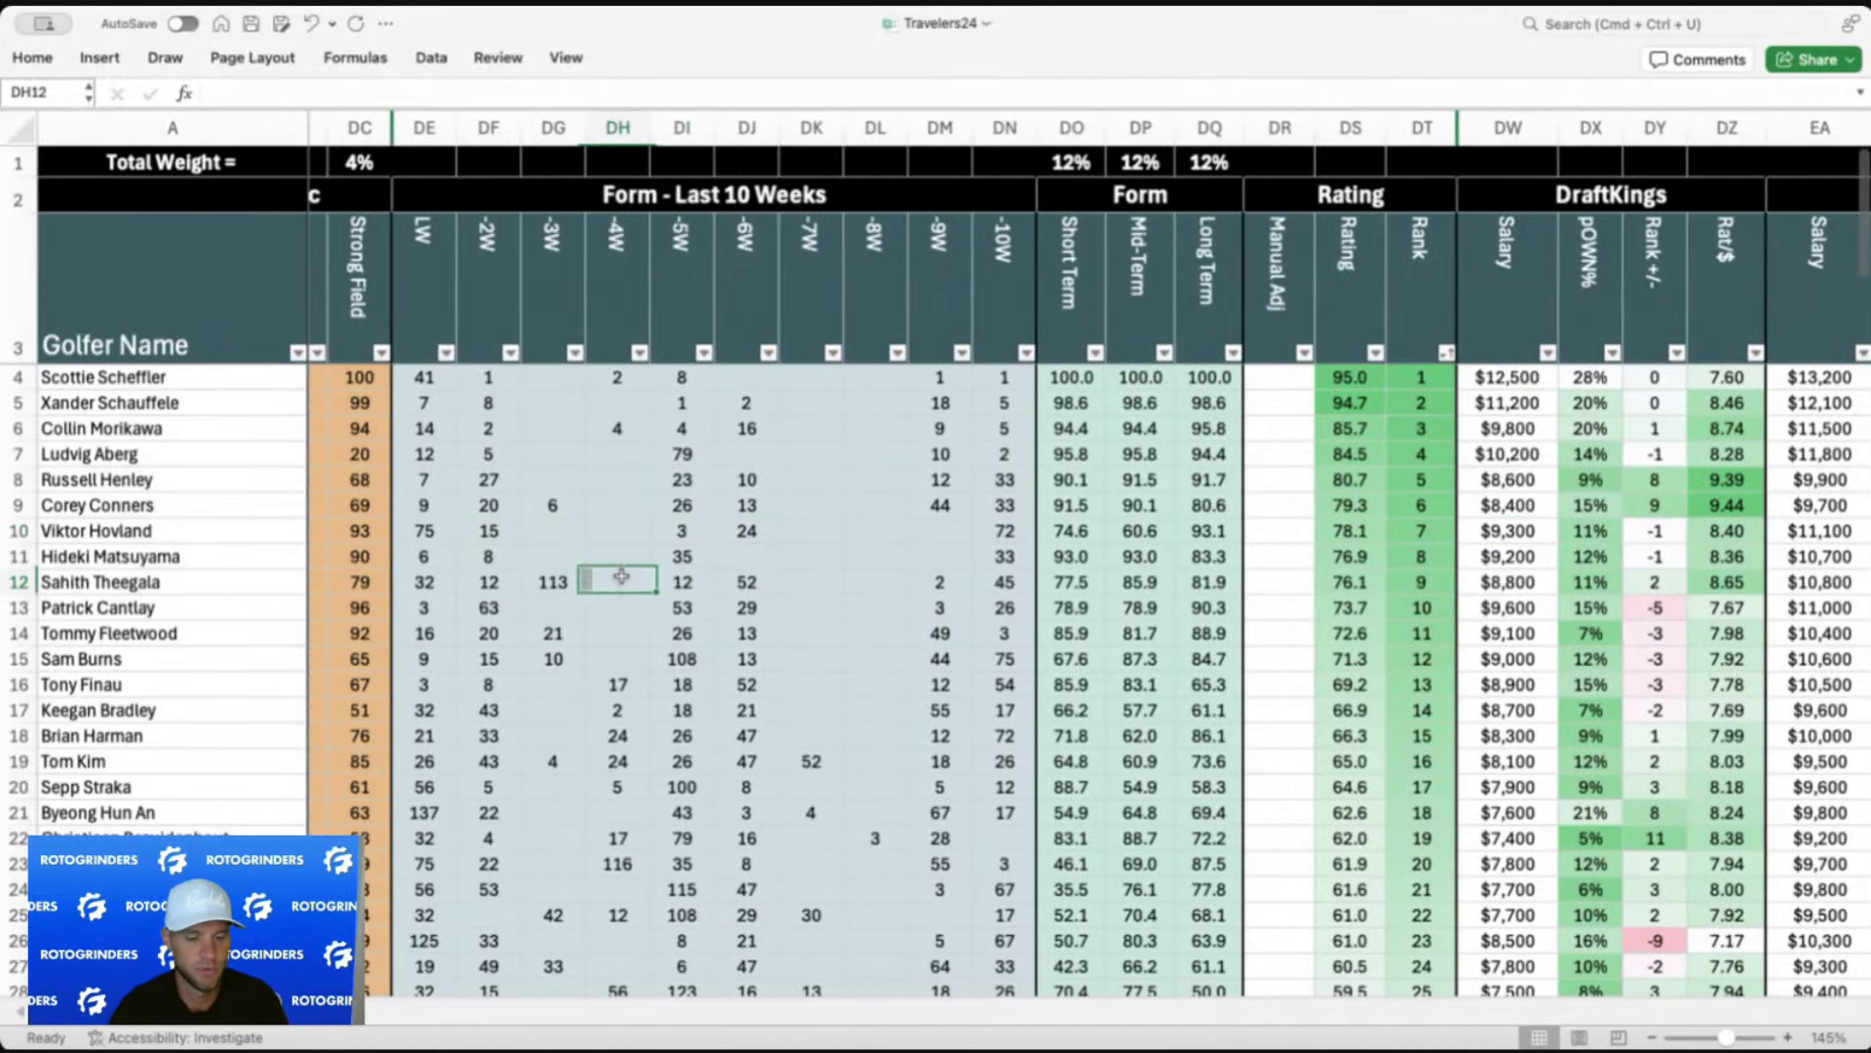
{"action": "scroll", "coordinate": [624, 582], "scroll_direction": "right", "scroll_amount": 6}
{"action": "left_click", "coordinate": [1172, 527]}
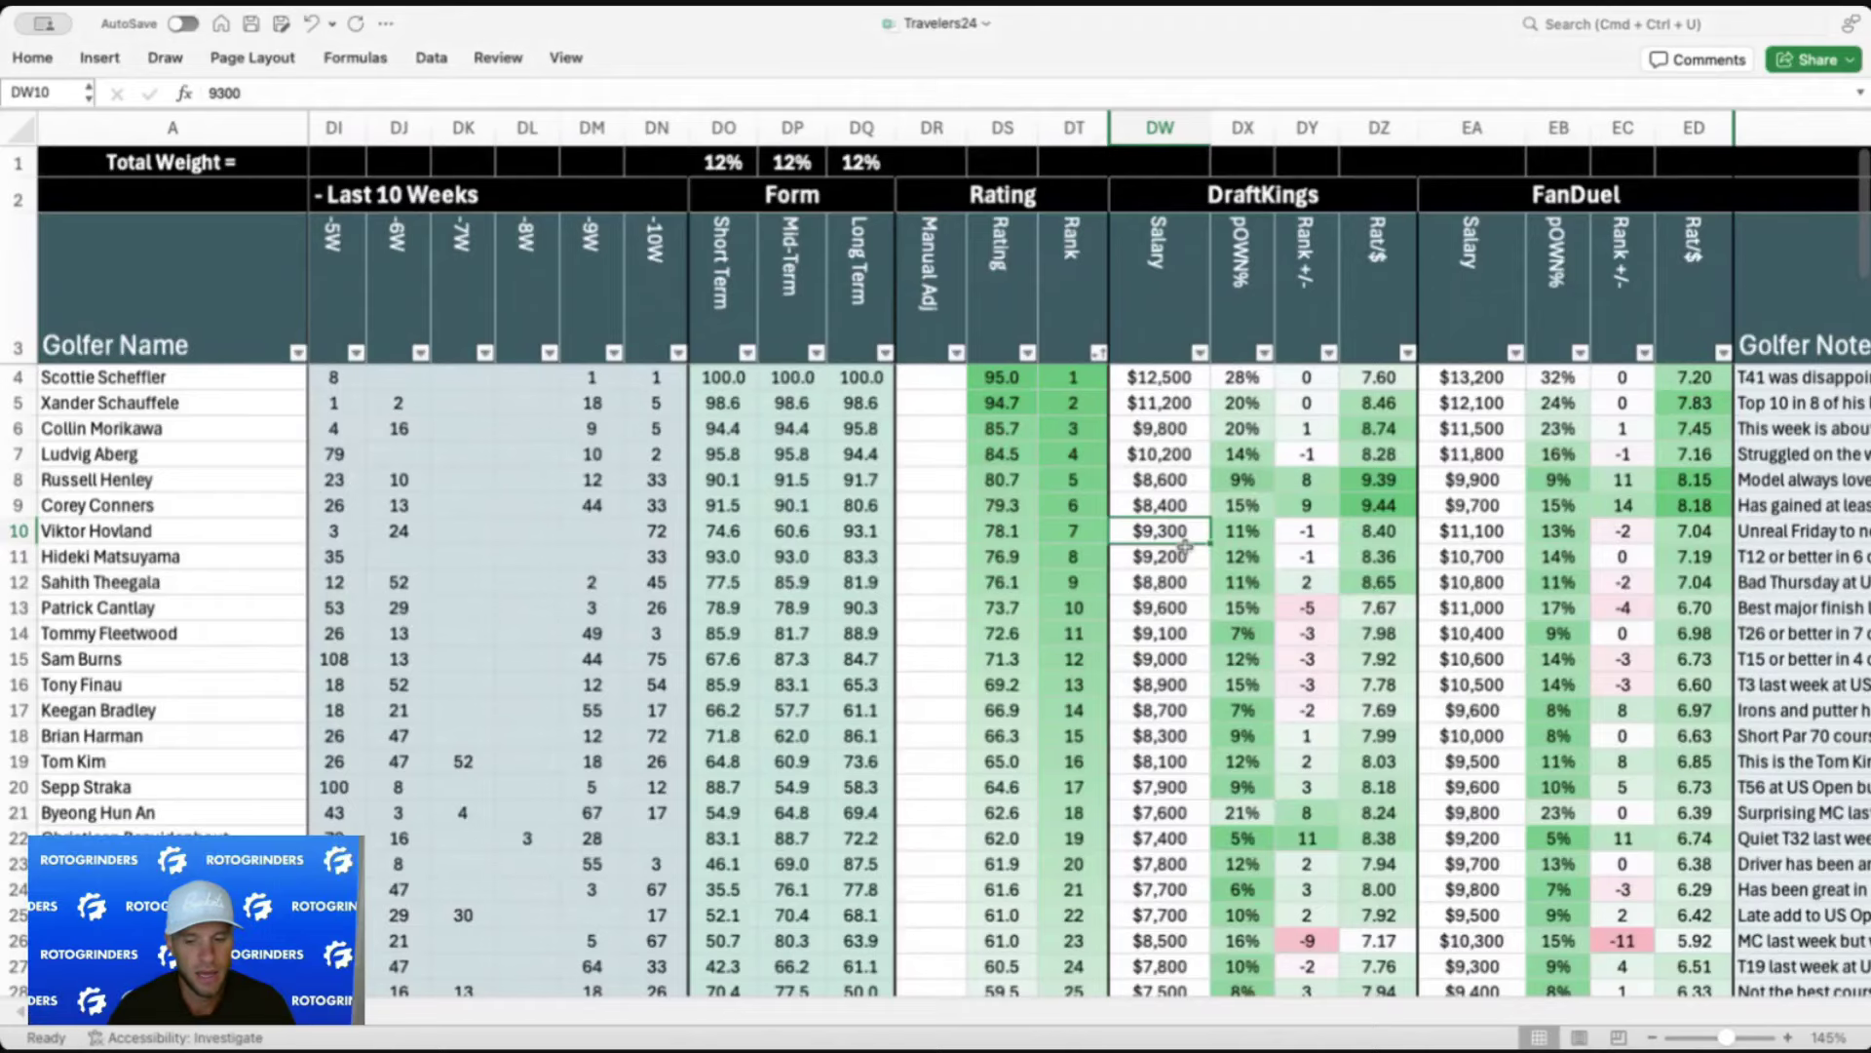
Check the eighth-ranked golfer's DraftKings salary, last two weeks of form and 2023 course history result
{"action": "left_click", "coordinate": [1189, 553]}
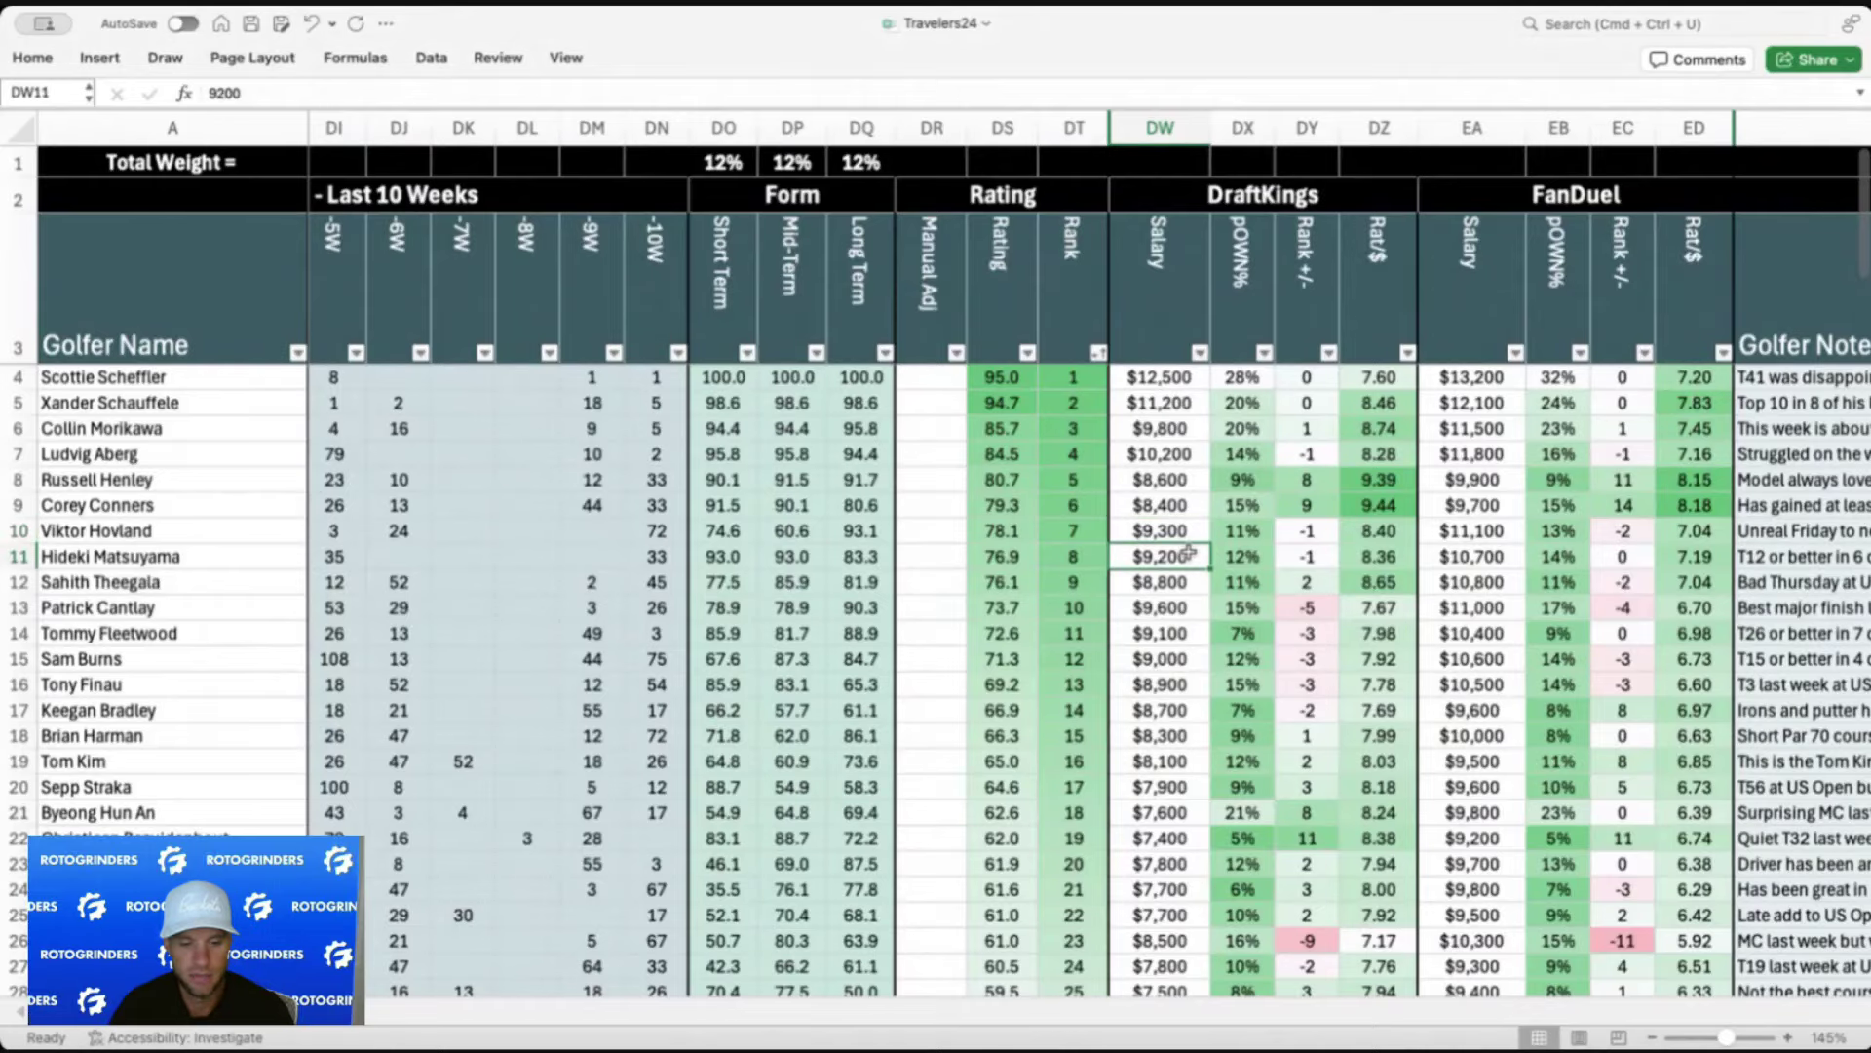
{"action": "scroll", "coordinate": [1170, 614], "scroll_direction": "left", "scroll_amount": 6}
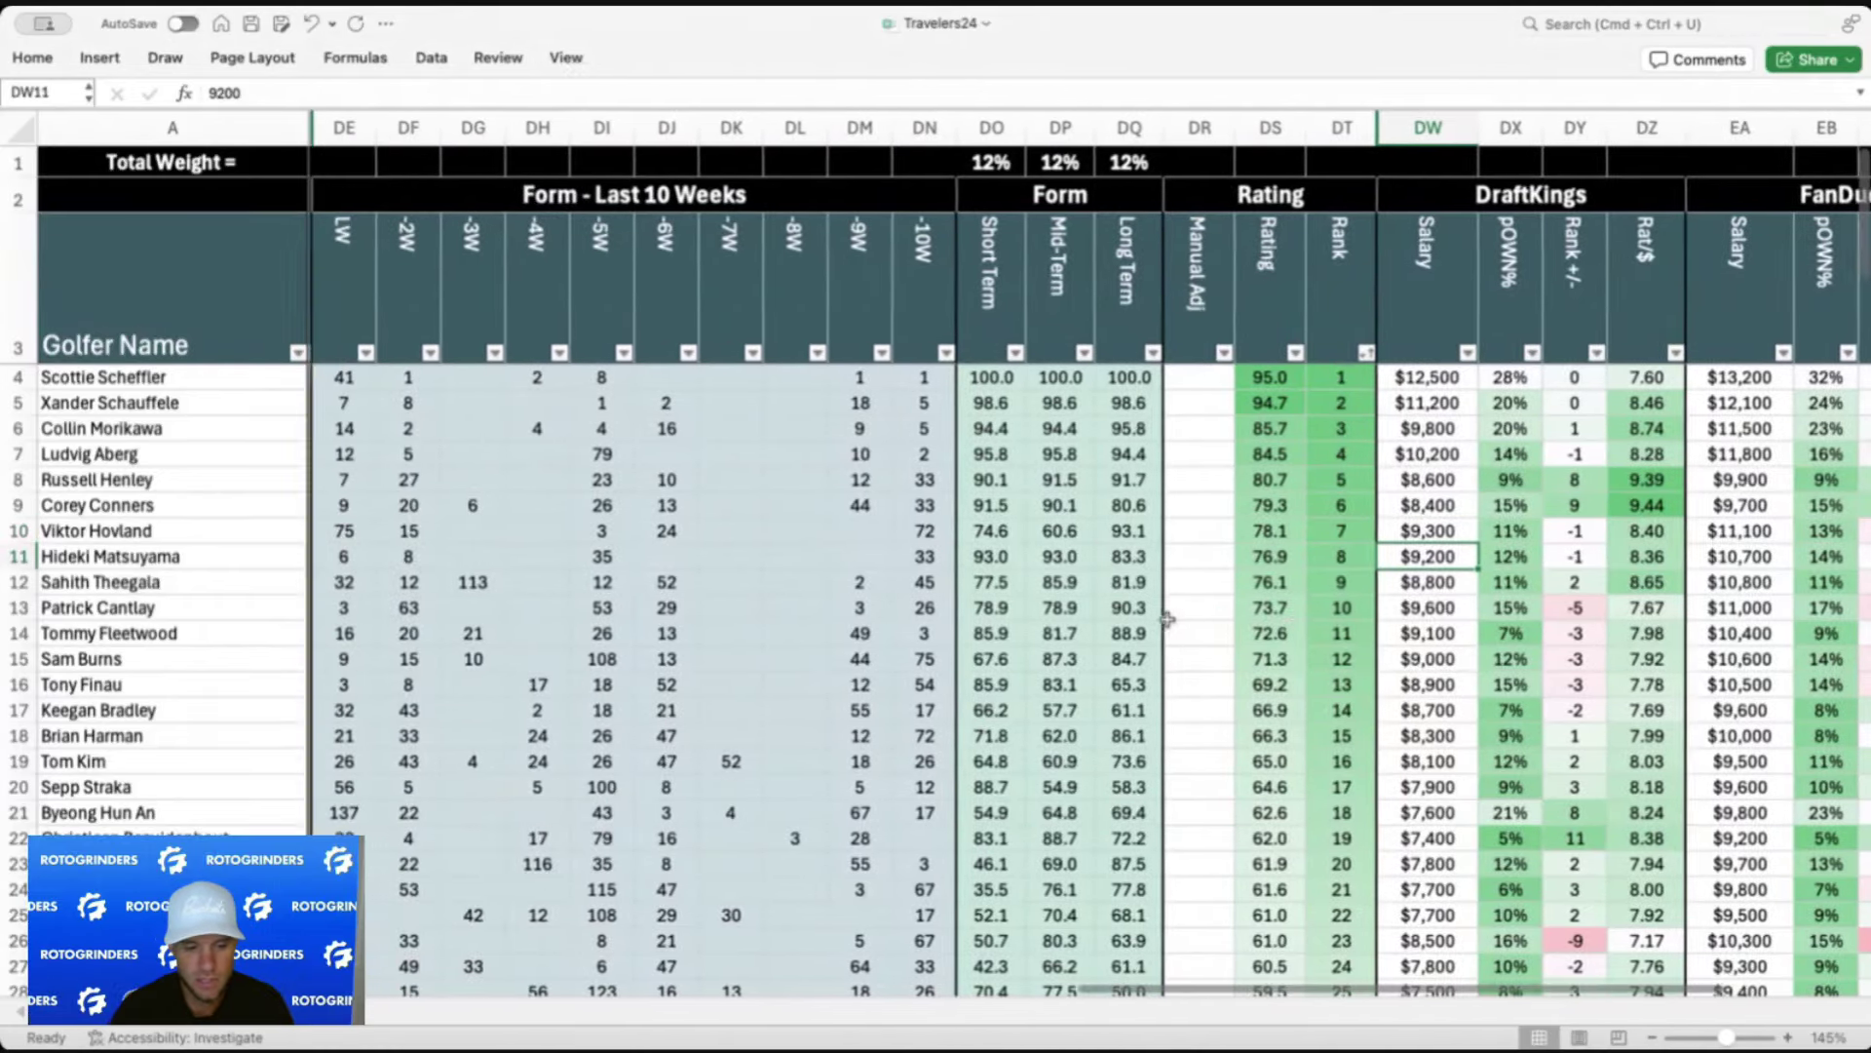
{"action": "scroll", "coordinate": [1167, 618], "scroll_direction": "left", "scroll_amount": 5}
{"action": "left_click_drag", "start_coordinate": [705, 555], "coordinate": [641, 556]}
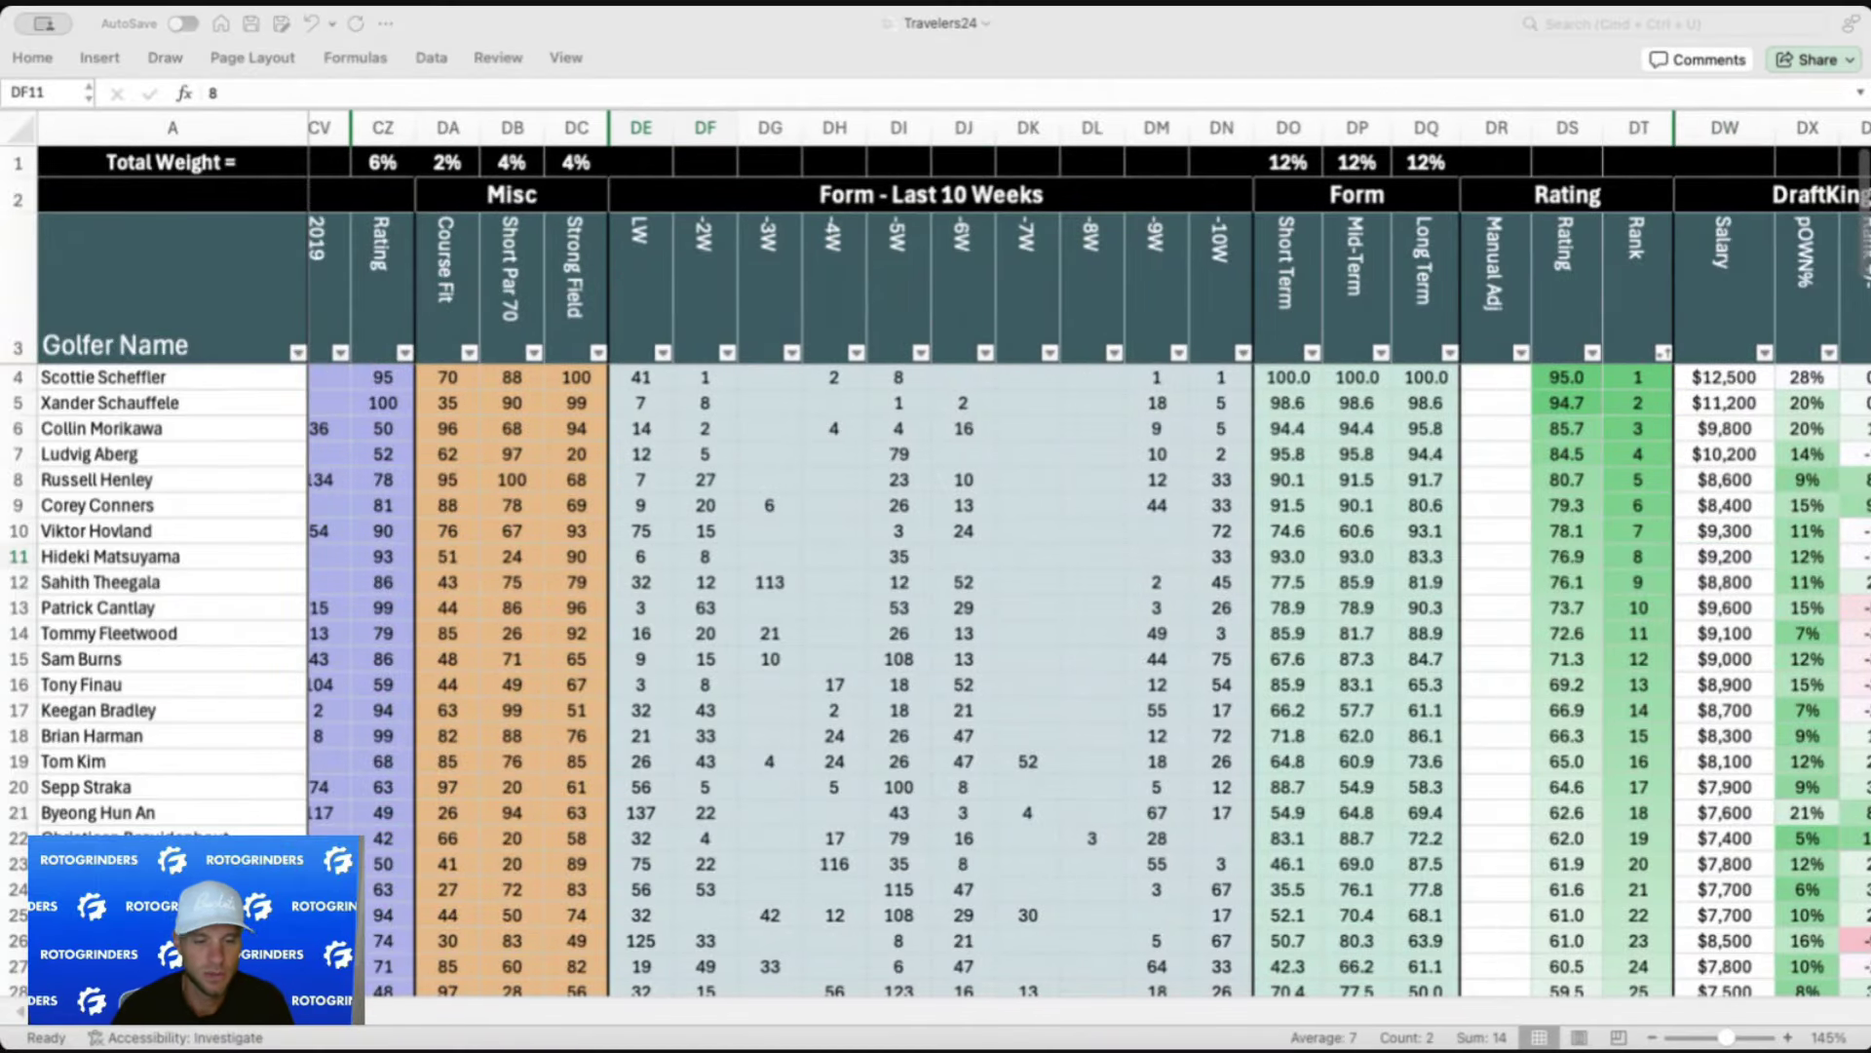
{"action": "scroll", "coordinate": [704, 620], "scroll_direction": "left", "scroll_amount": 6}
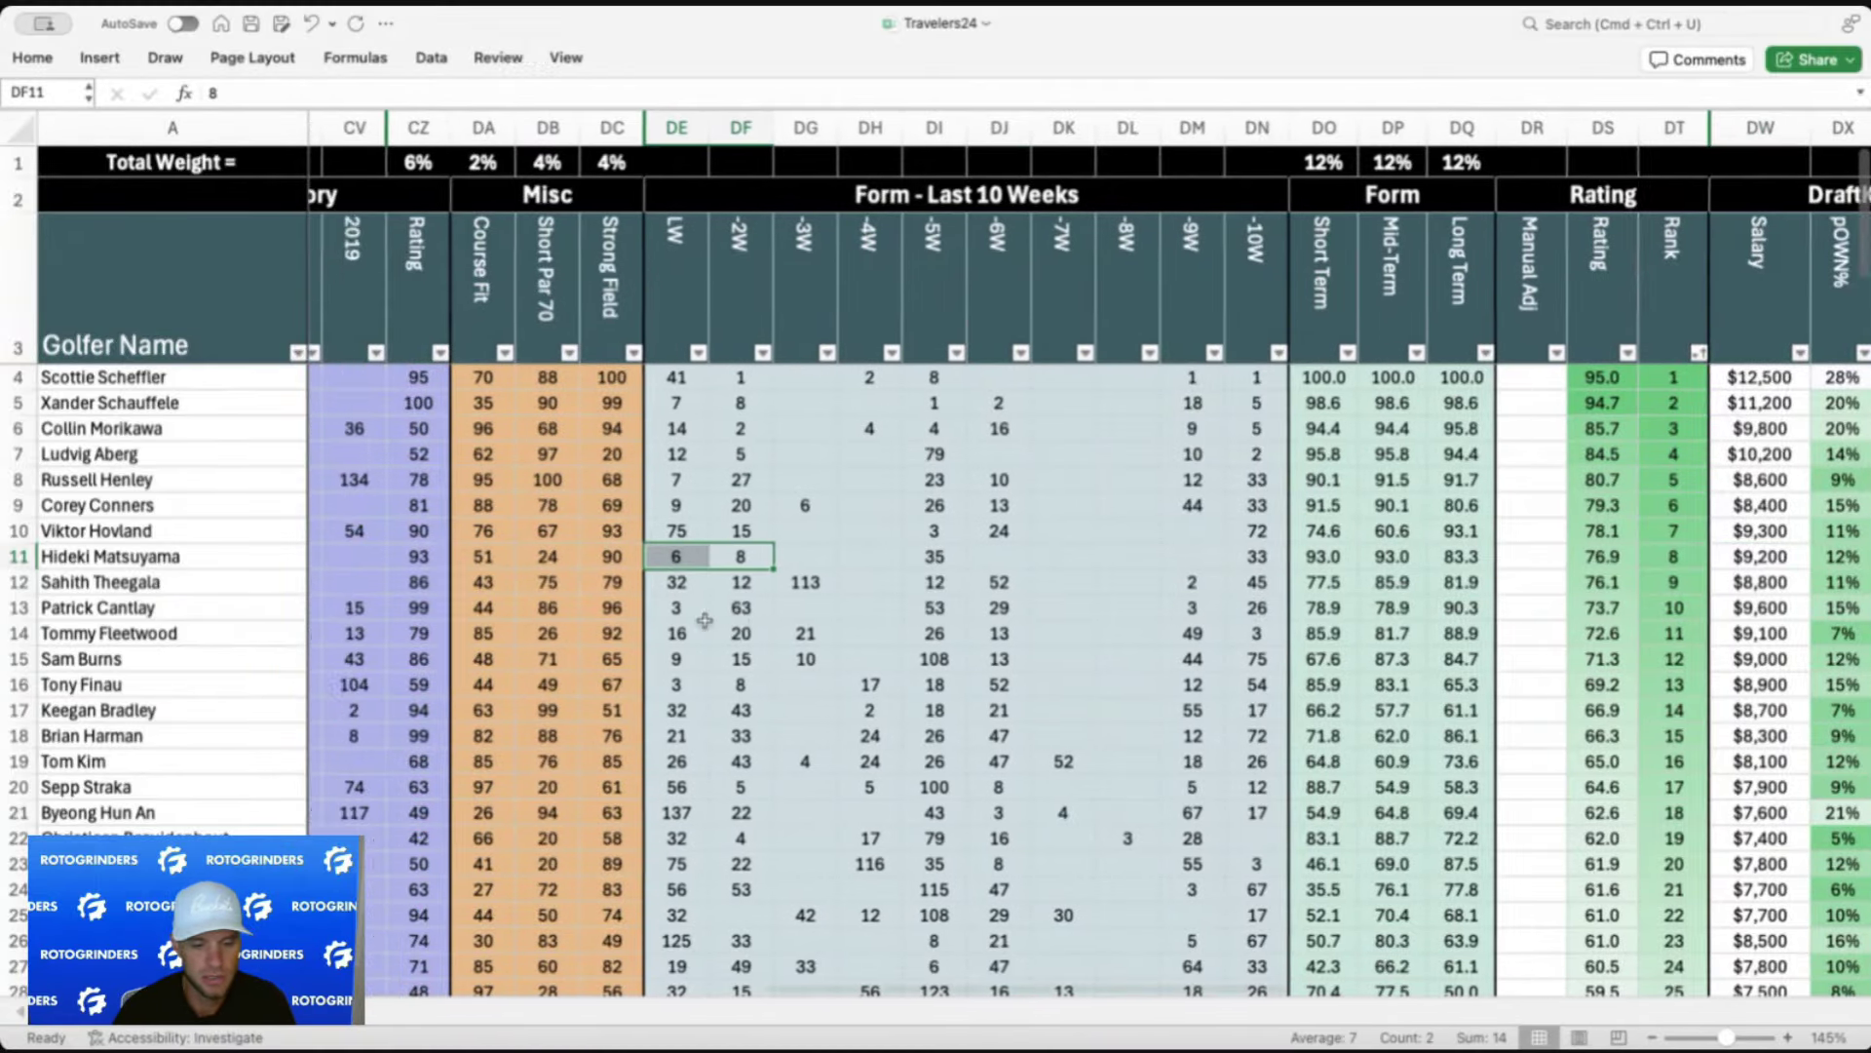
{"action": "scroll", "coordinate": [704, 619], "scroll_direction": "left", "scroll_amount": 1}
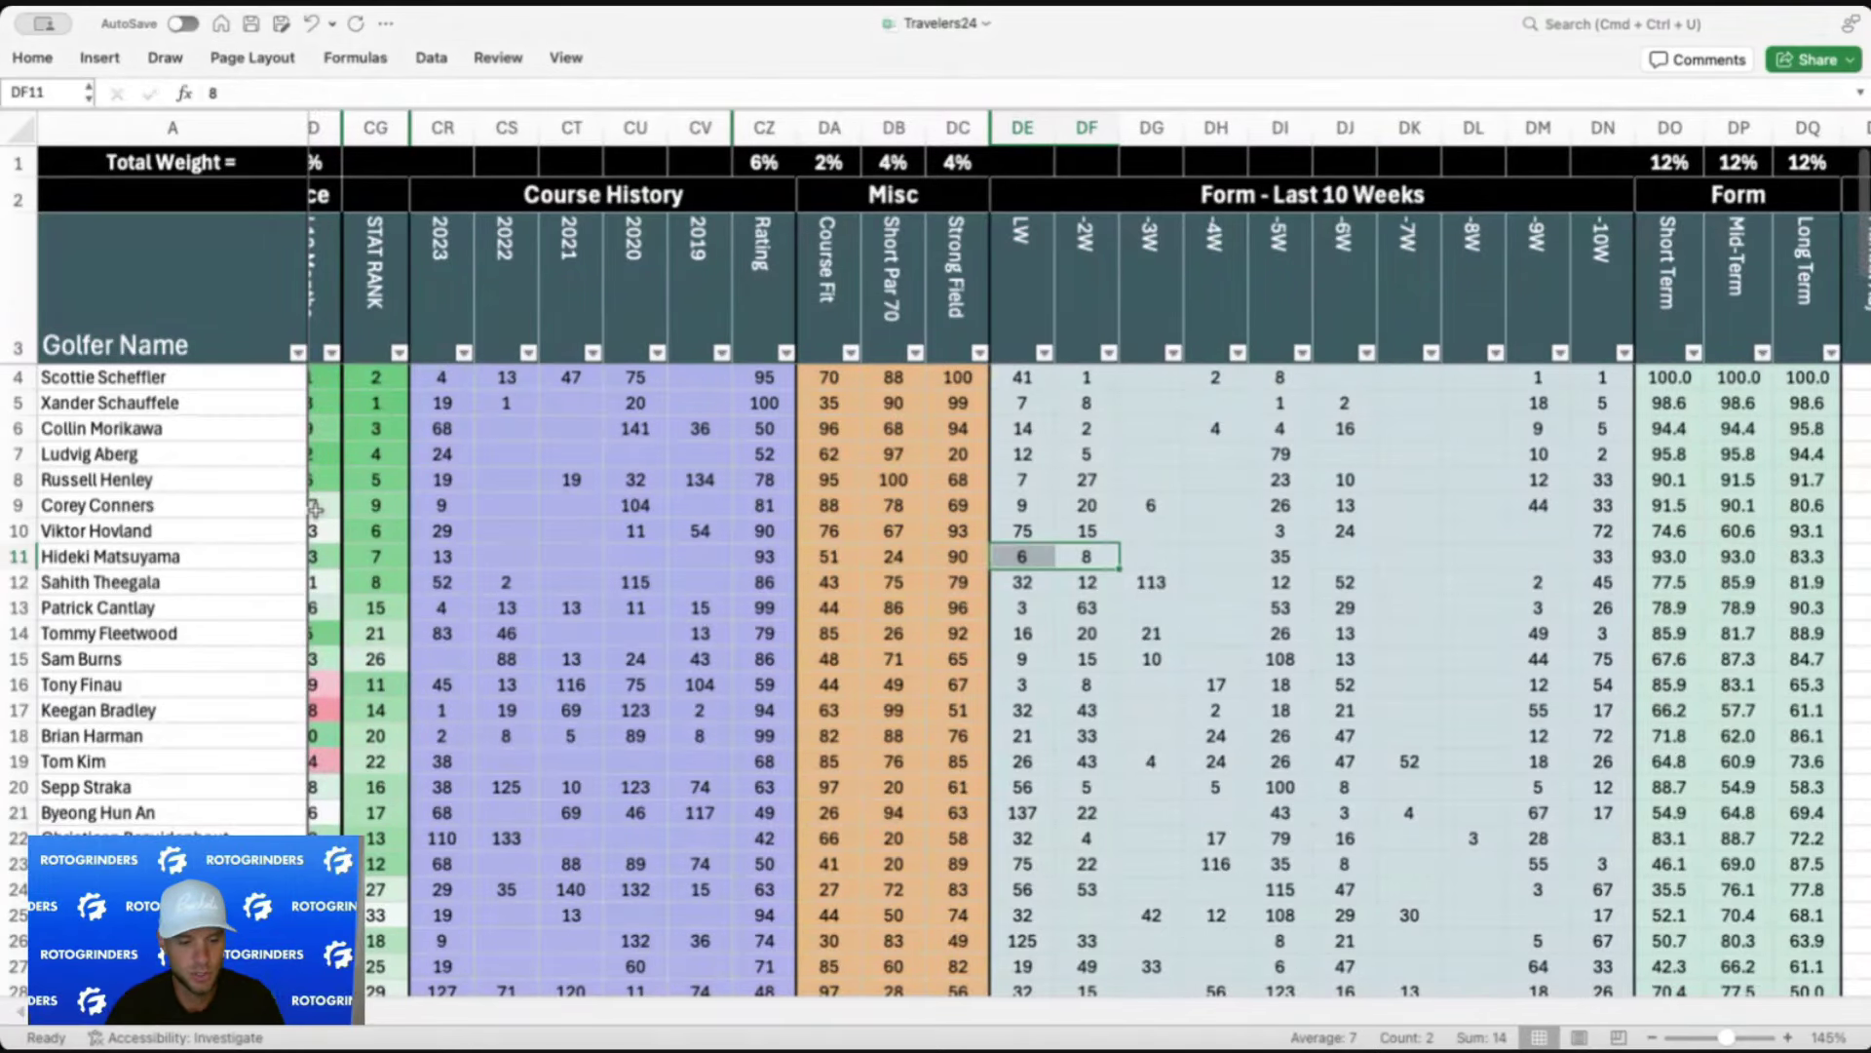
{"action": "left_click", "coordinate": [446, 553]}
Check the ninth-ranked golfer's projected DraftKings ownership and 2nd-place 2022 course history result
{"action": "scroll", "coordinate": [885, 543], "scroll_direction": "right", "scroll_amount": 10}
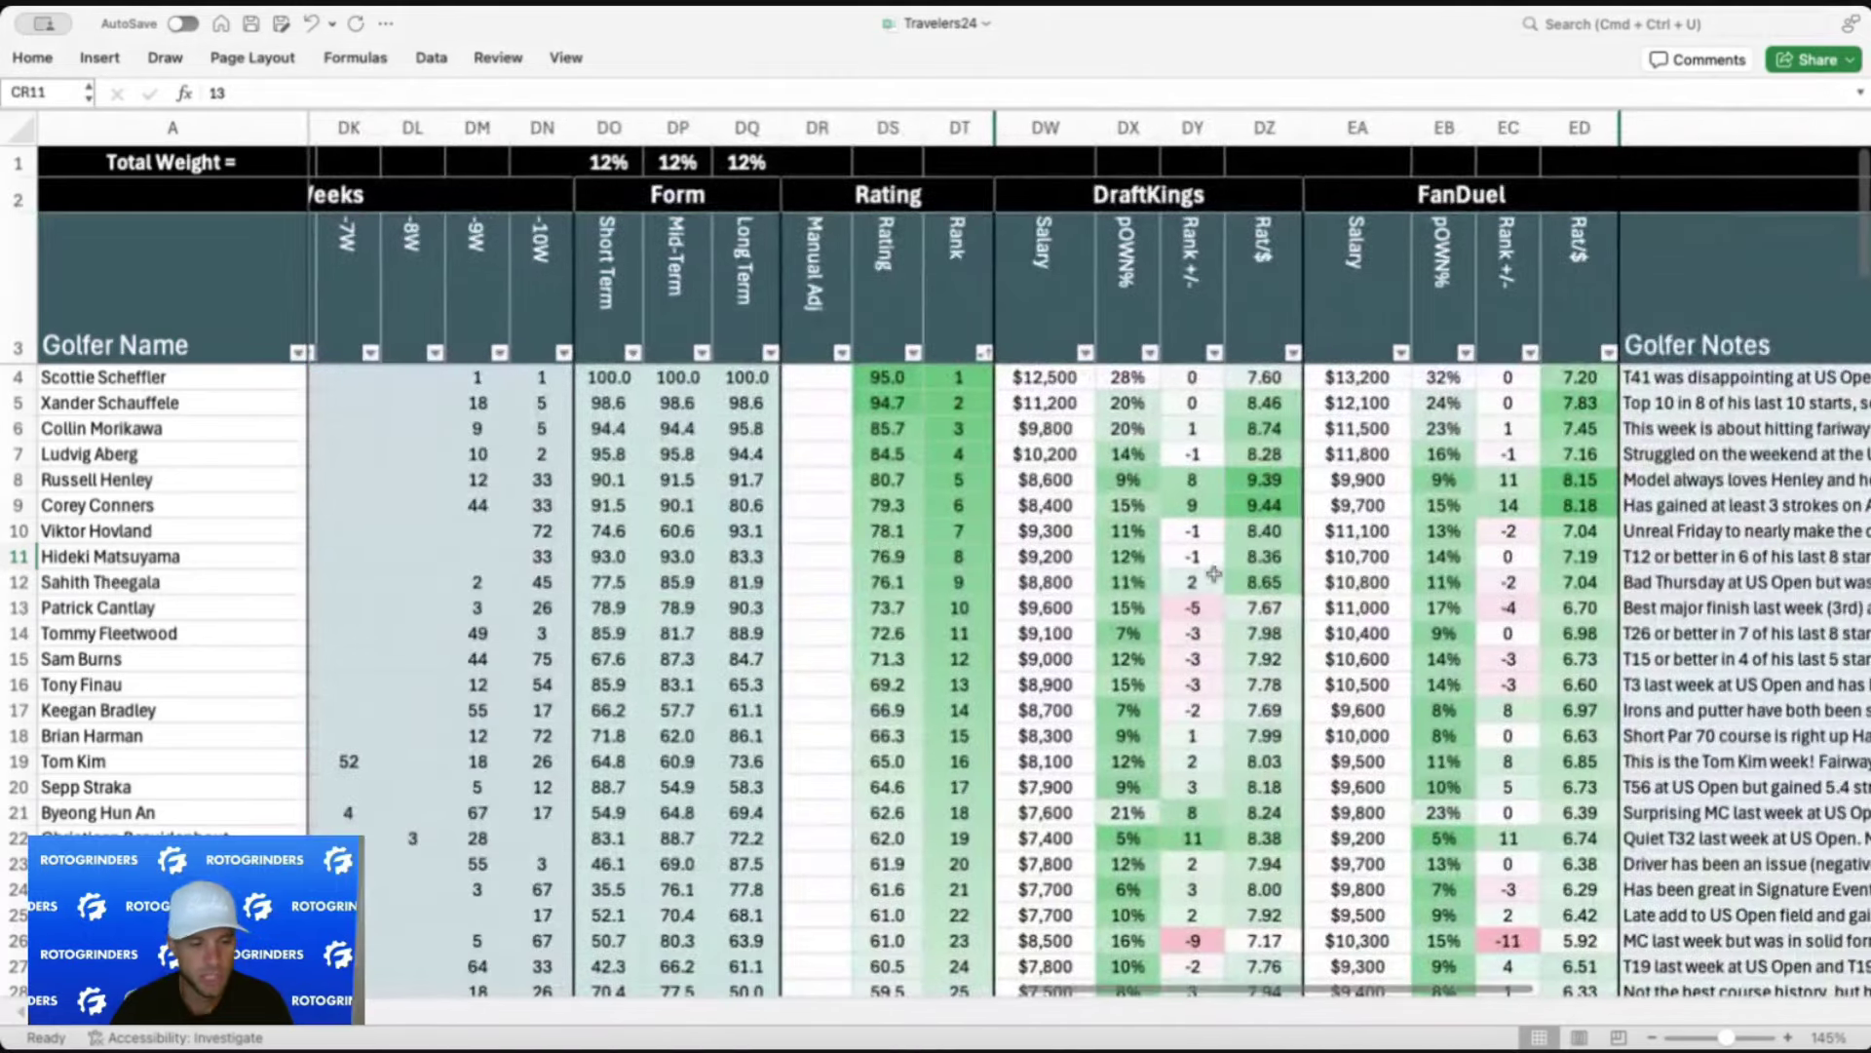
{"action": "left_click", "coordinate": [1122, 577]}
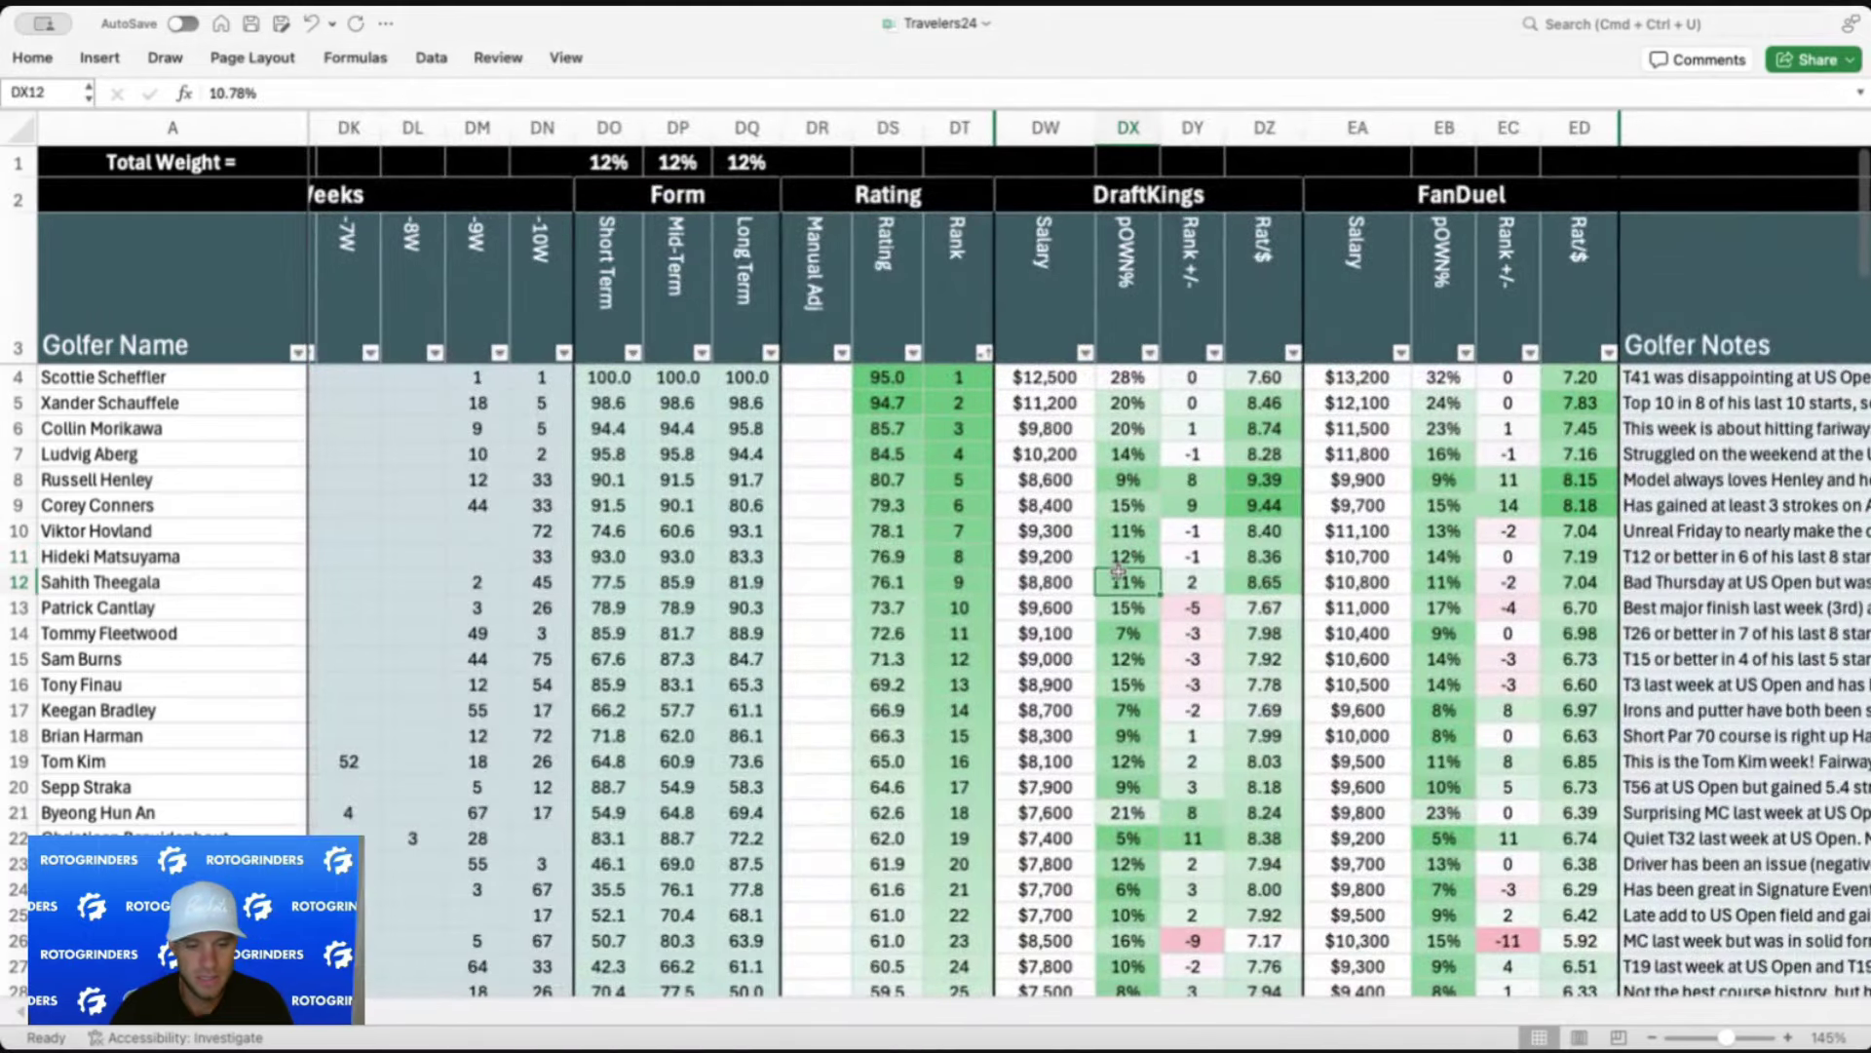
{"action": "scroll", "coordinate": [1118, 572], "scroll_direction": "left", "scroll_amount": 6}
{"action": "scroll", "coordinate": [1118, 572], "scroll_direction": "left", "scroll_amount": 1}
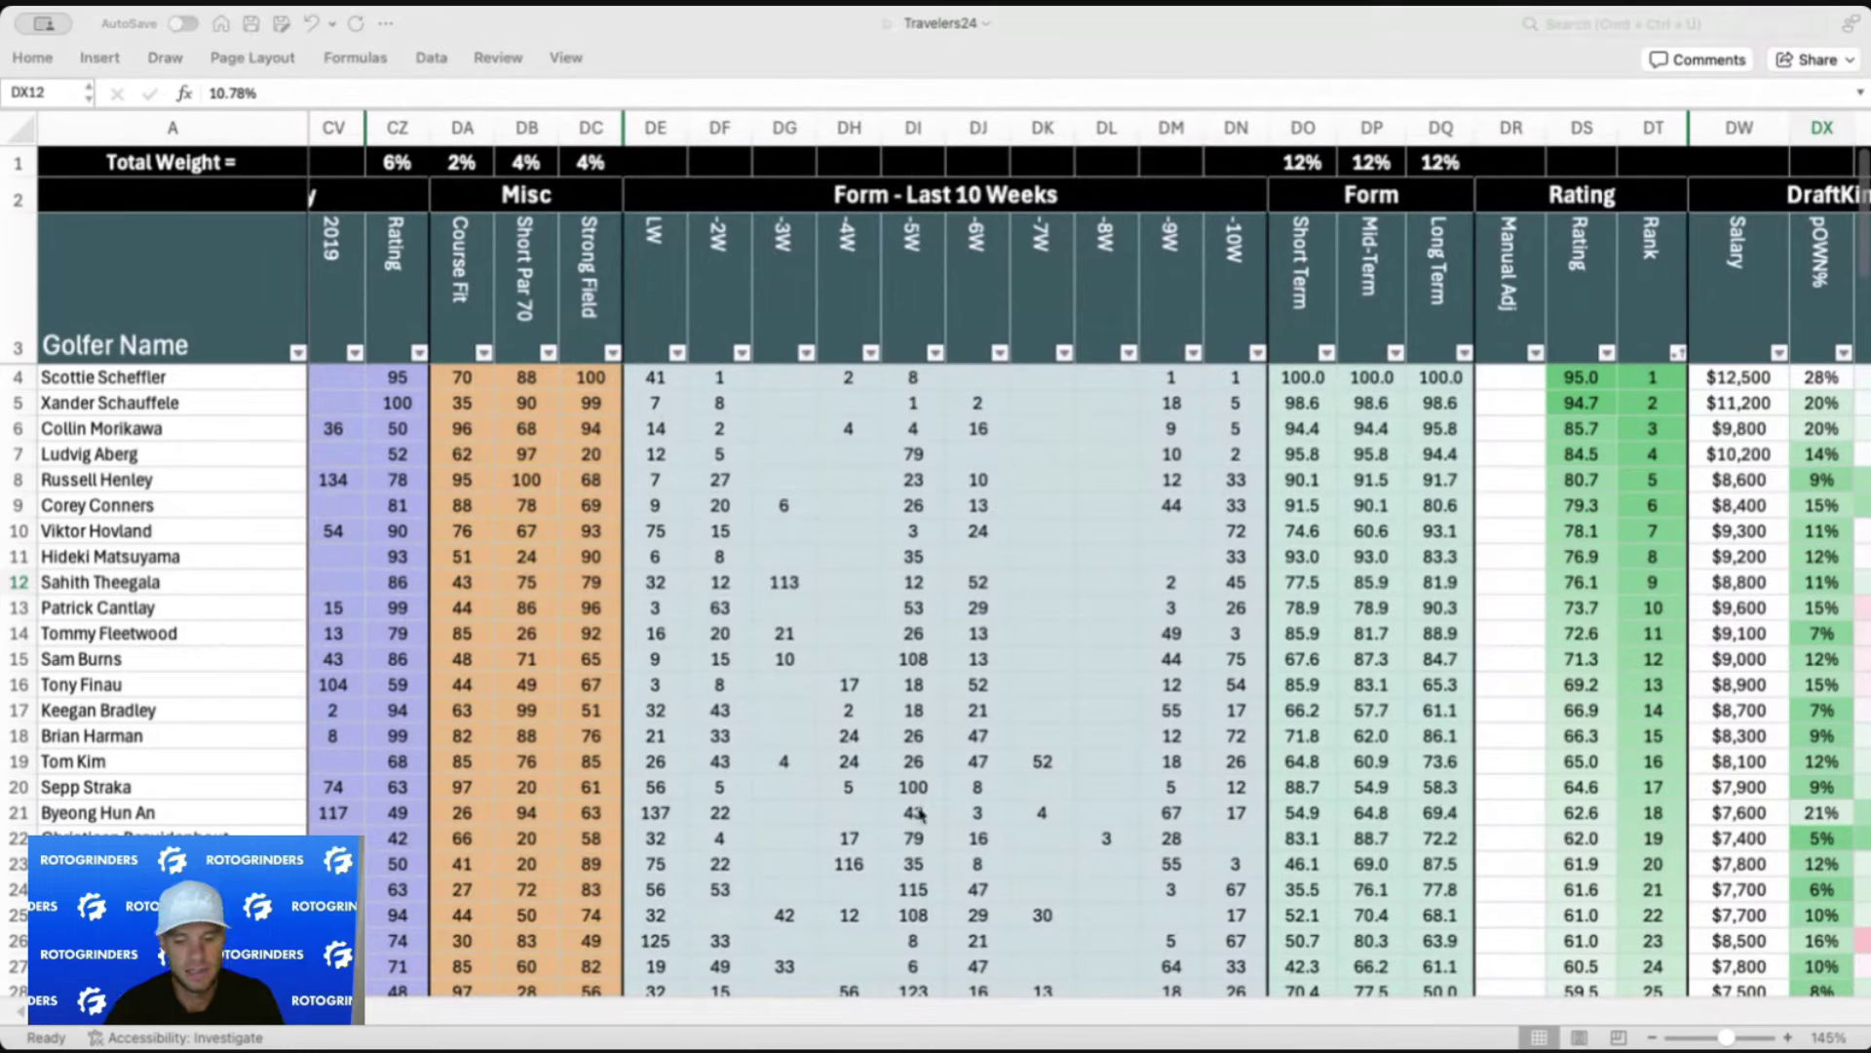
{"action": "scroll", "coordinate": [833, 631], "scroll_direction": "left", "scroll_amount": 10}
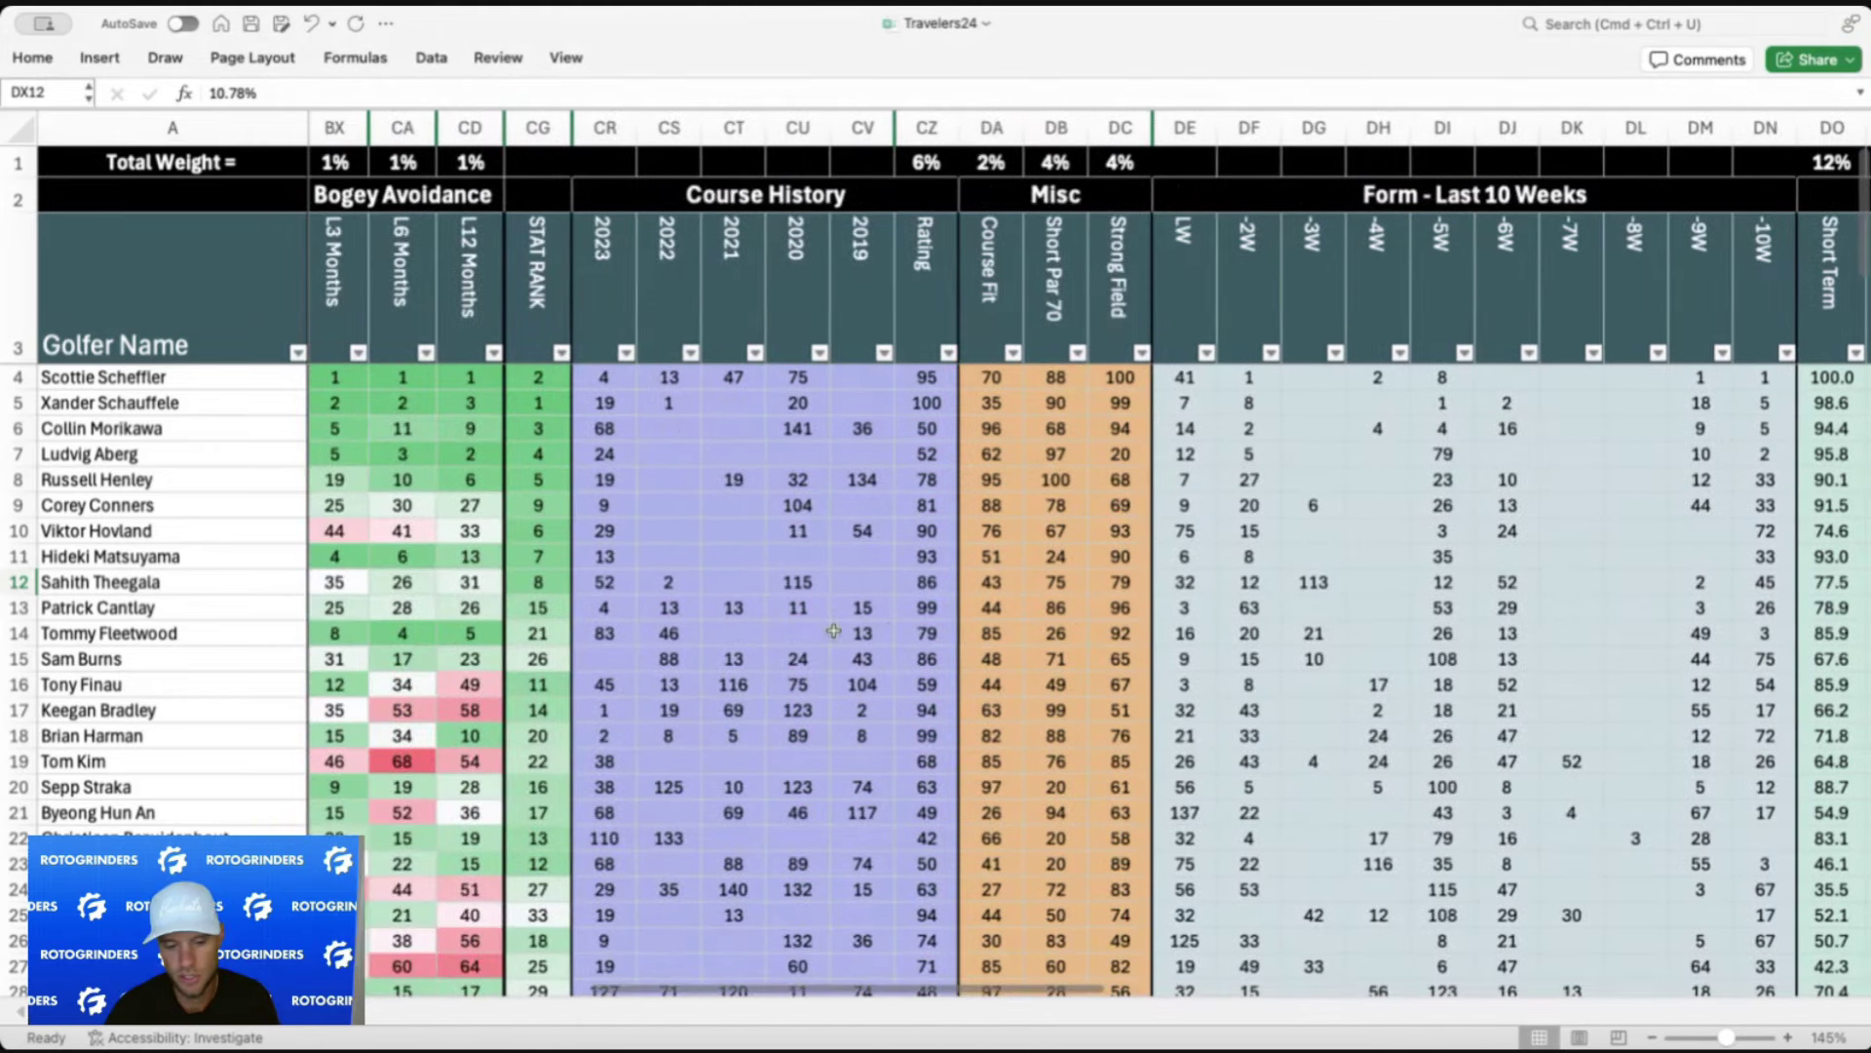
{"action": "left_click", "coordinate": [677, 572]}
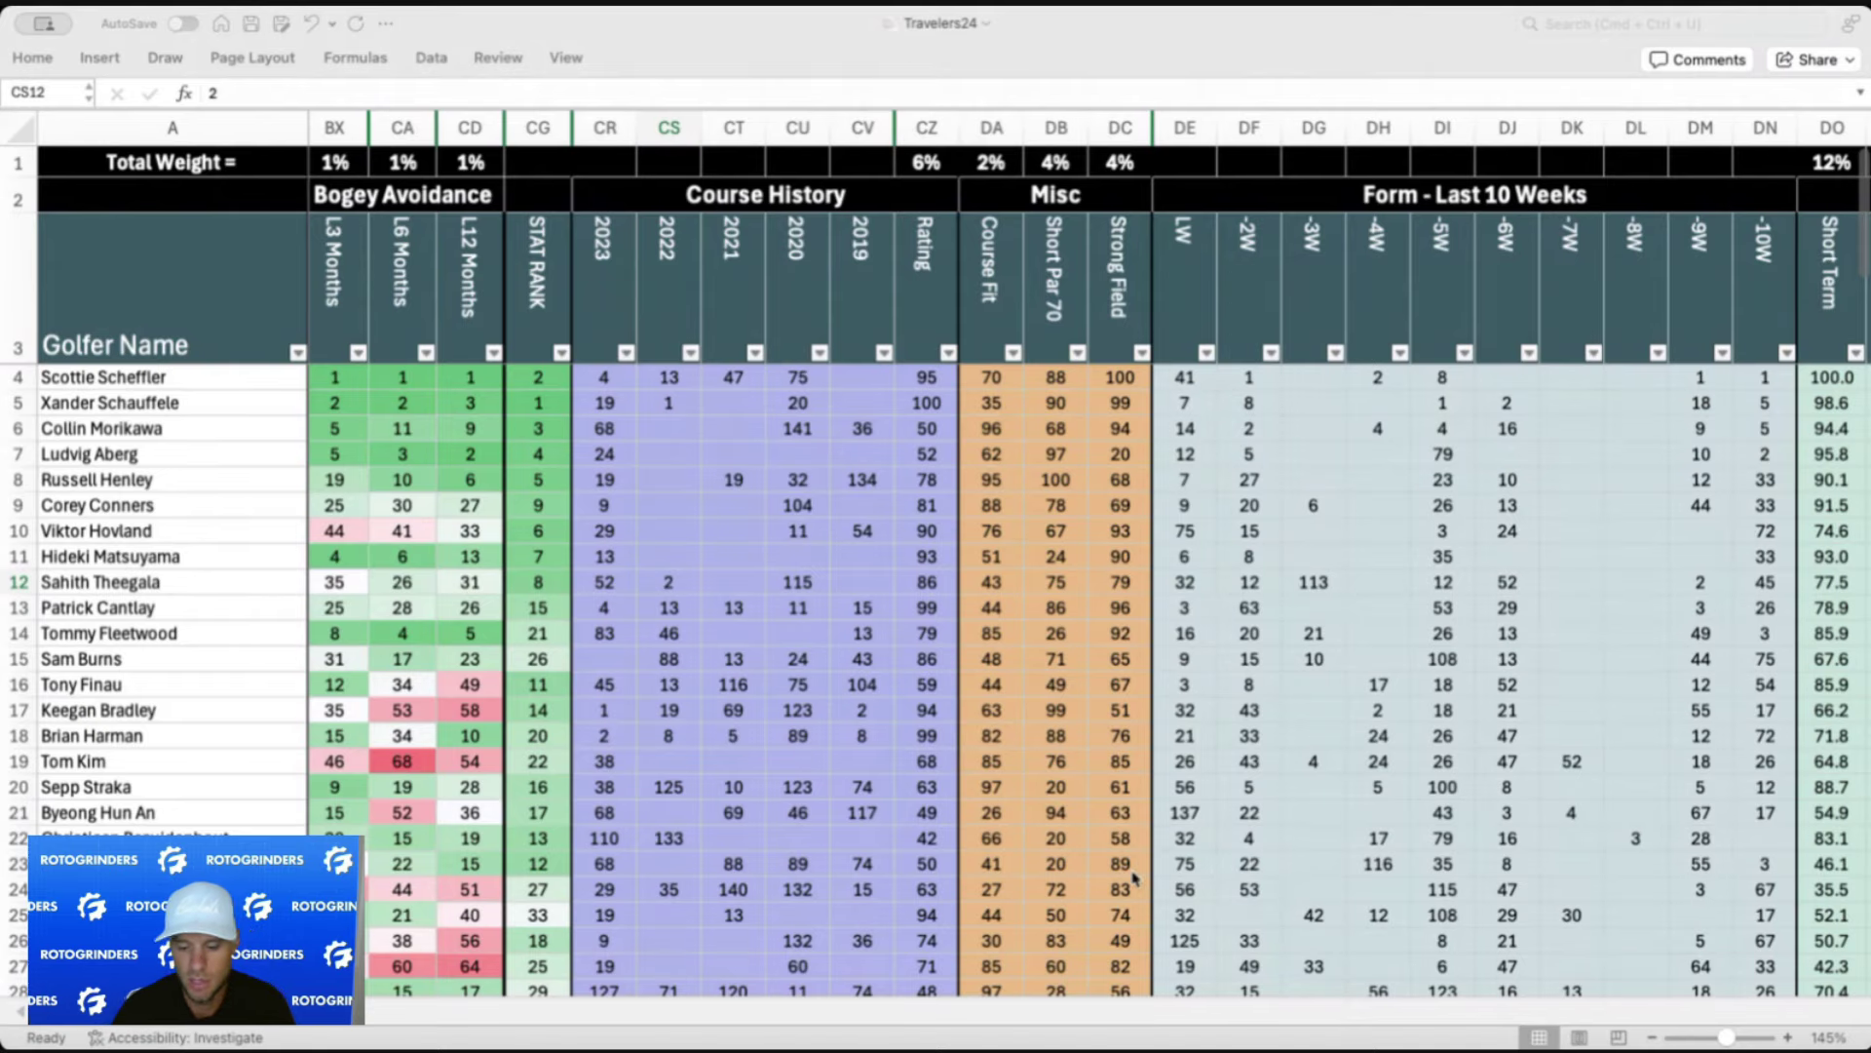
{"action": "scroll", "coordinate": [1019, 640], "scroll_direction": "right", "scroll_amount": 5}
{"action": "scroll", "coordinate": [1018, 640], "scroll_direction": "left", "scroll_amount": 4}
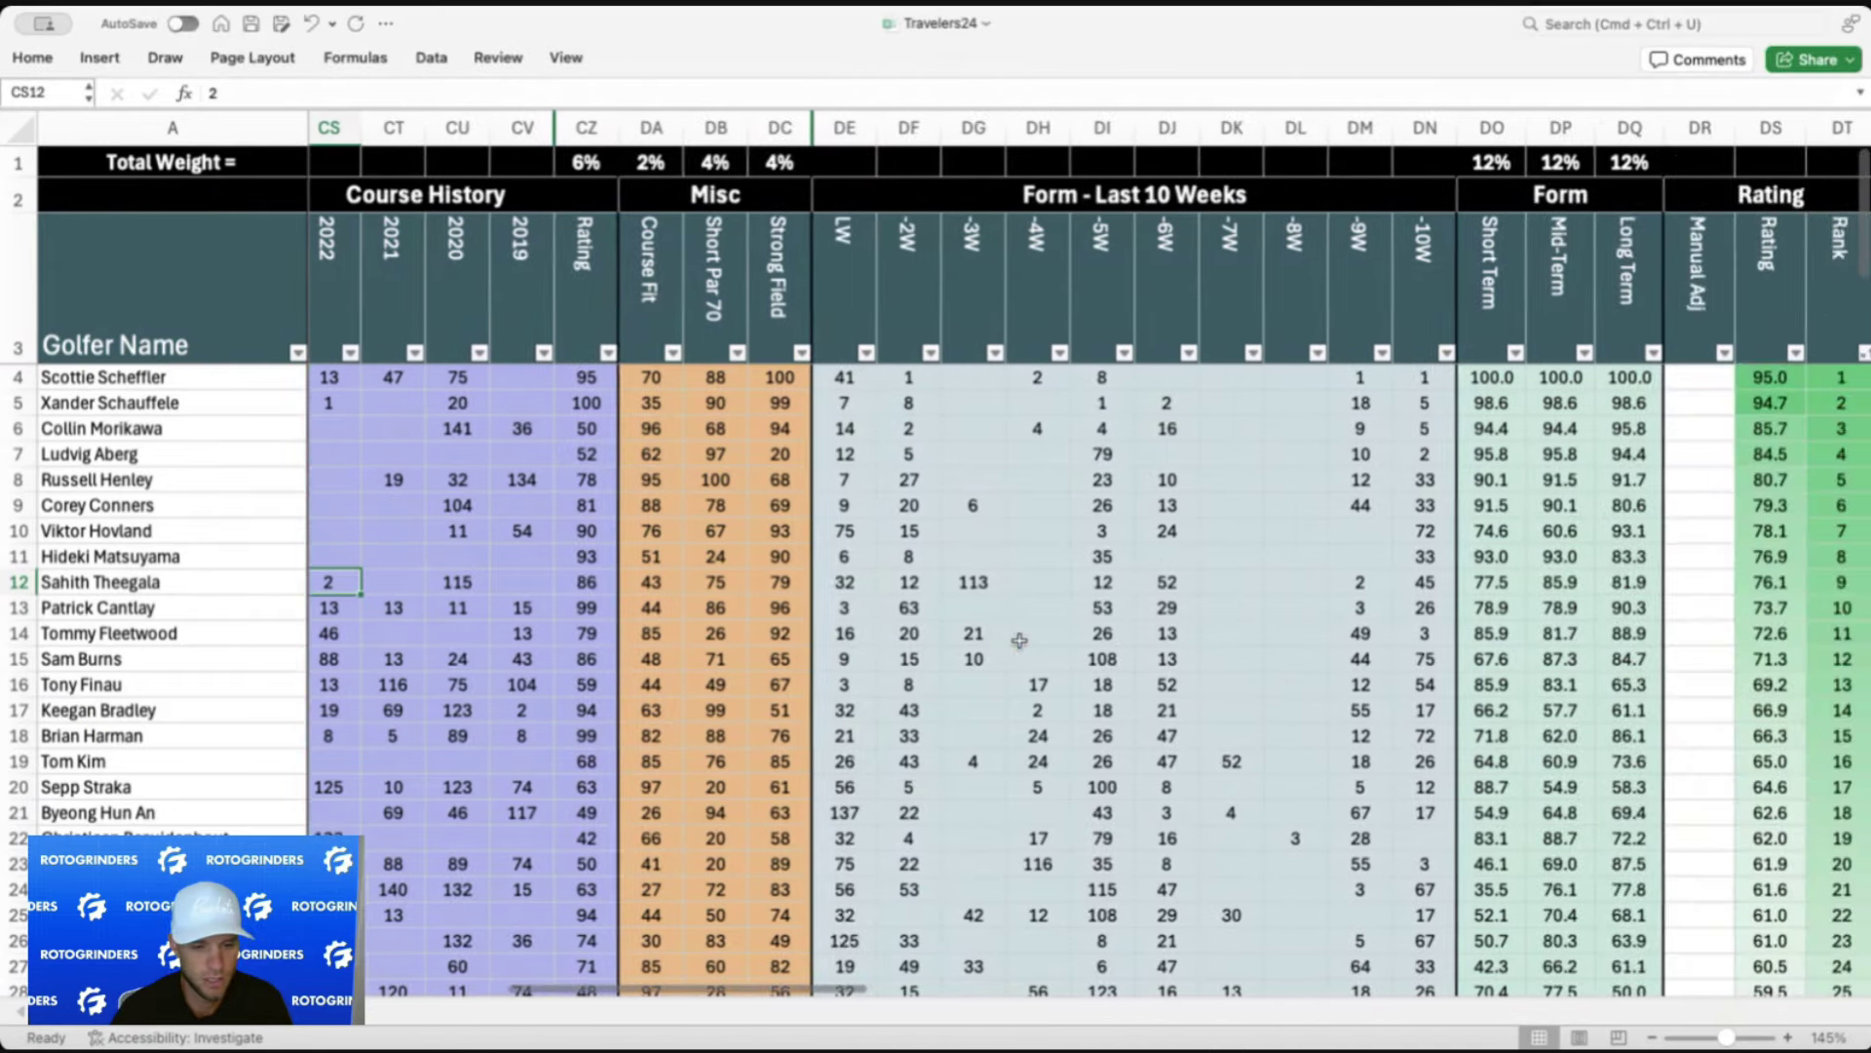
{"action": "key", "text": "Up"}
{"action": "key", "text": "Up"}
{"action": "key", "text": "Up"}
{"action": "key", "text": "Up"}
{"action": "key", "text": "Up"}
{"action": "key", "text": "Up"}
{"action": "key", "text": "Up"}
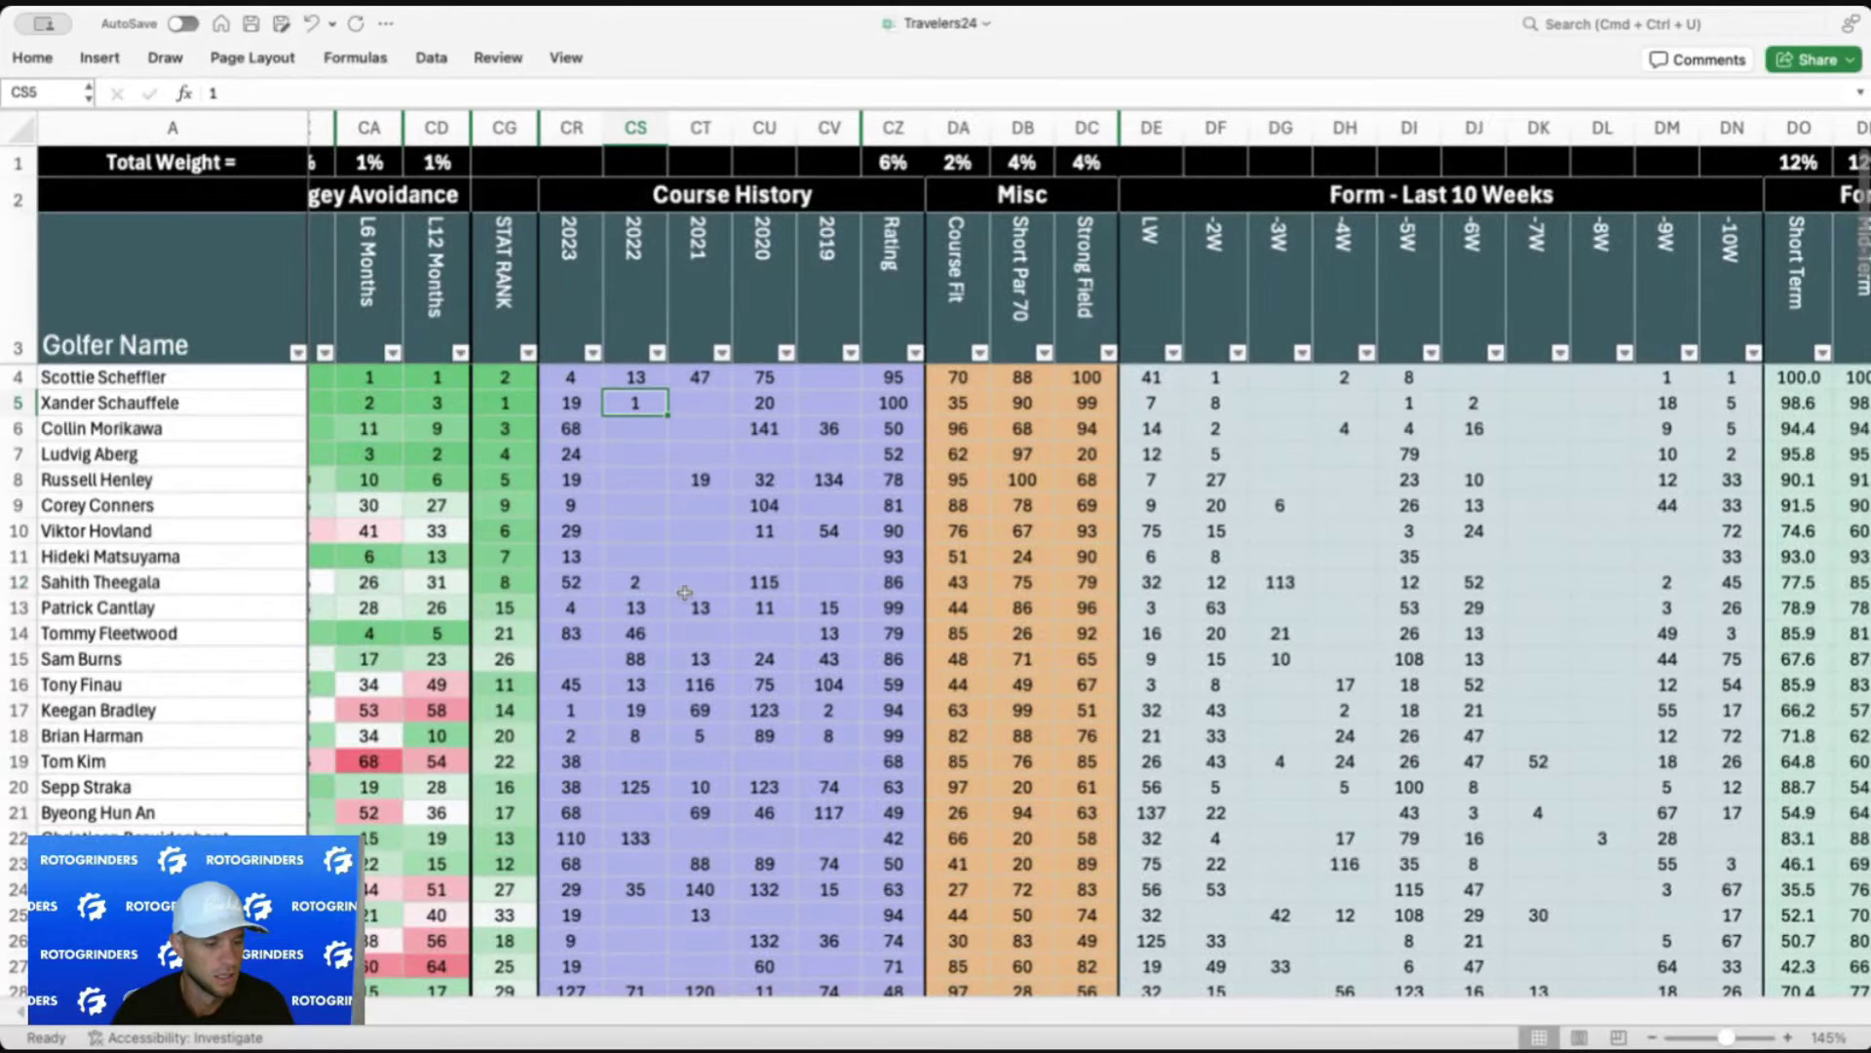
{"action": "left_click", "coordinate": [685, 605]}
{"action": "scroll", "coordinate": [686, 607], "scroll_direction": "right", "scroll_amount": 1}
{"action": "scroll", "coordinate": [686, 607], "scroll_direction": "right", "scroll_amount": 1}
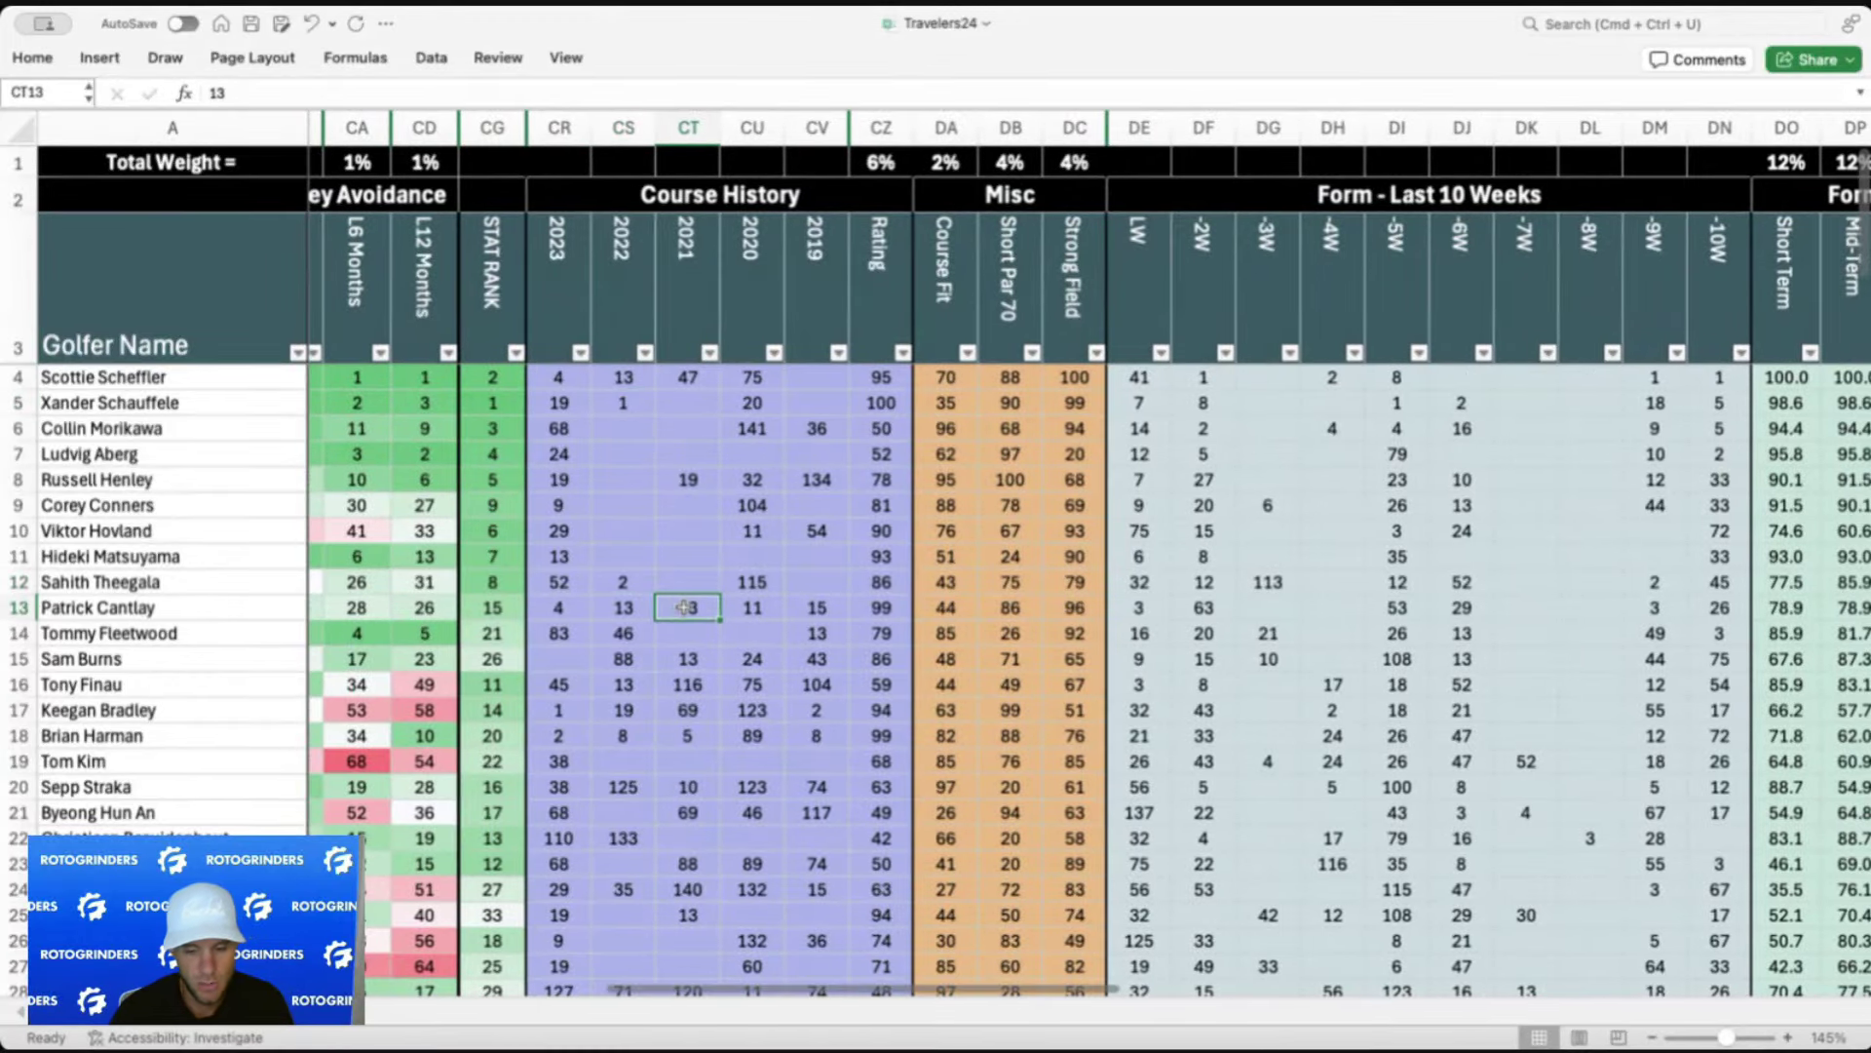
{"action": "left_click", "coordinate": [1138, 605]}
{"action": "scroll", "coordinate": [1136, 602], "scroll_direction": "right", "scroll_amount": 6}
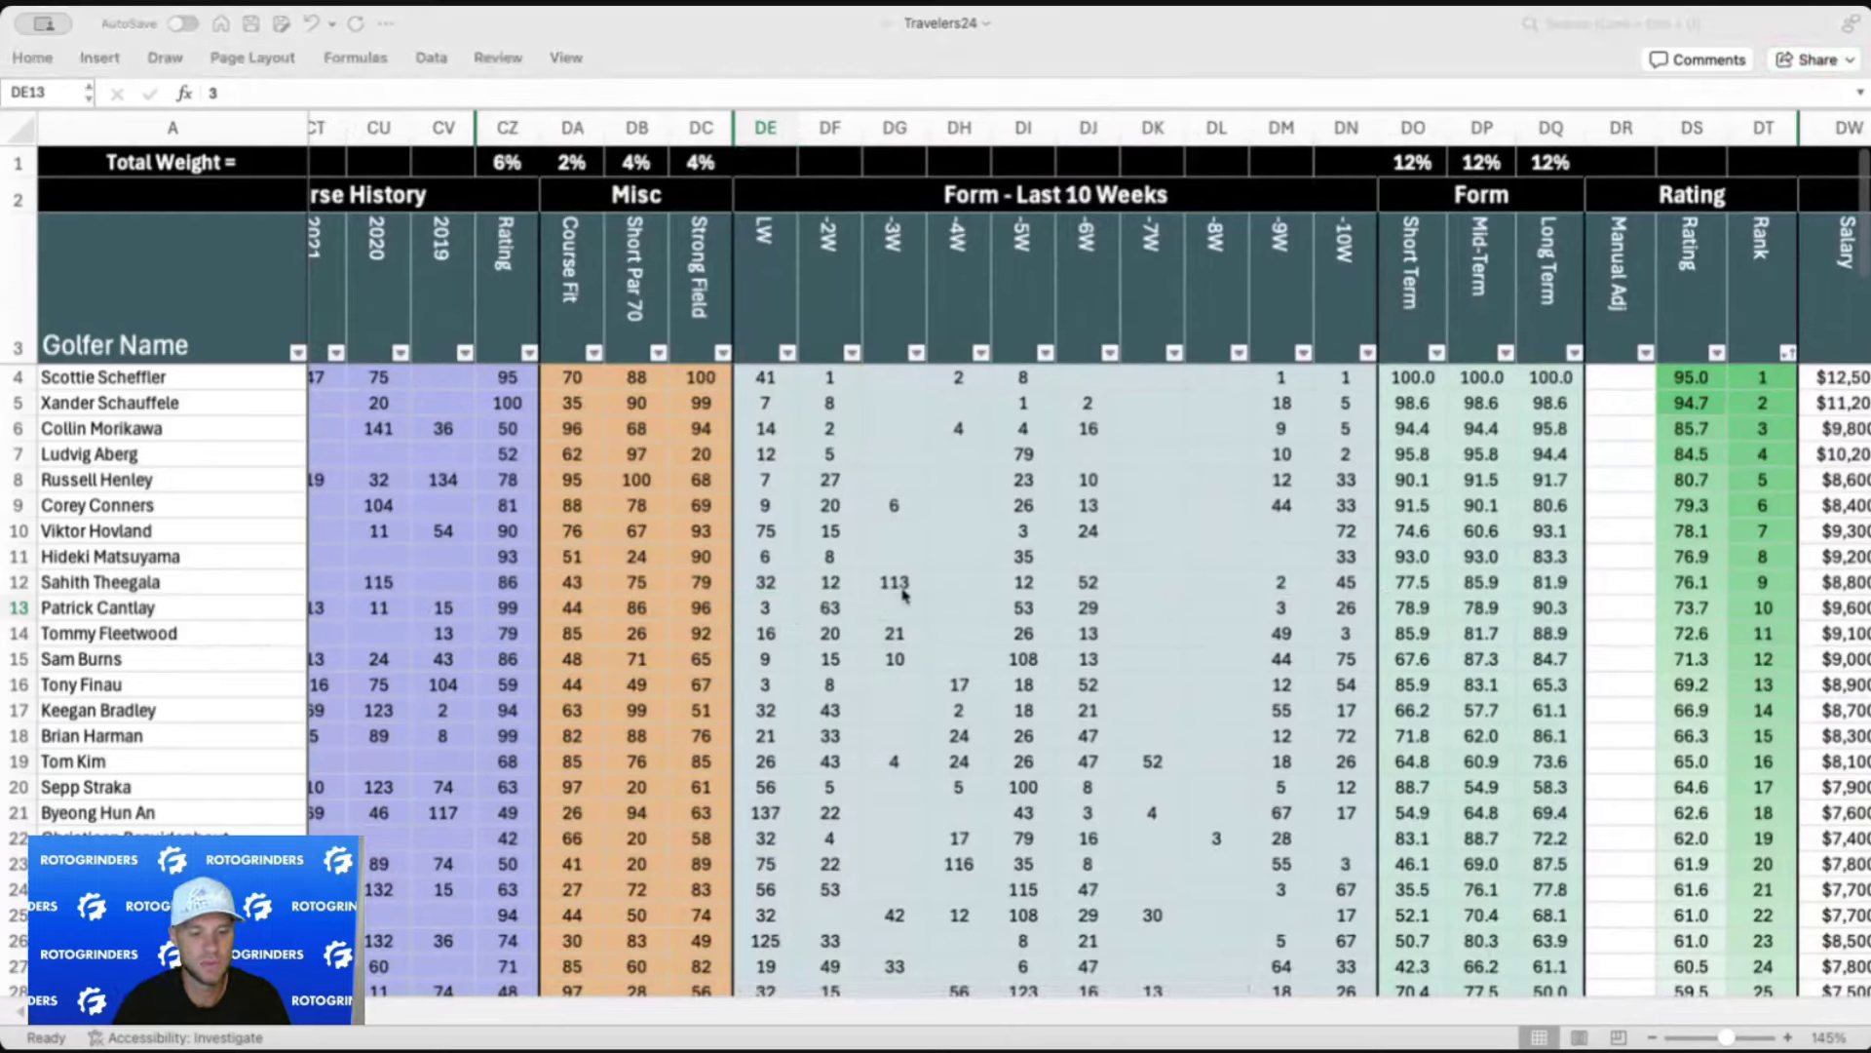
{"action": "left_click", "coordinate": [903, 591]}
{"action": "scroll", "coordinate": [877, 596], "scroll_direction": "left", "scroll_amount": 5}
{"action": "key", "text": "Left"}
{"action": "key", "text": "Left"}
{"action": "key", "text": "Left"}
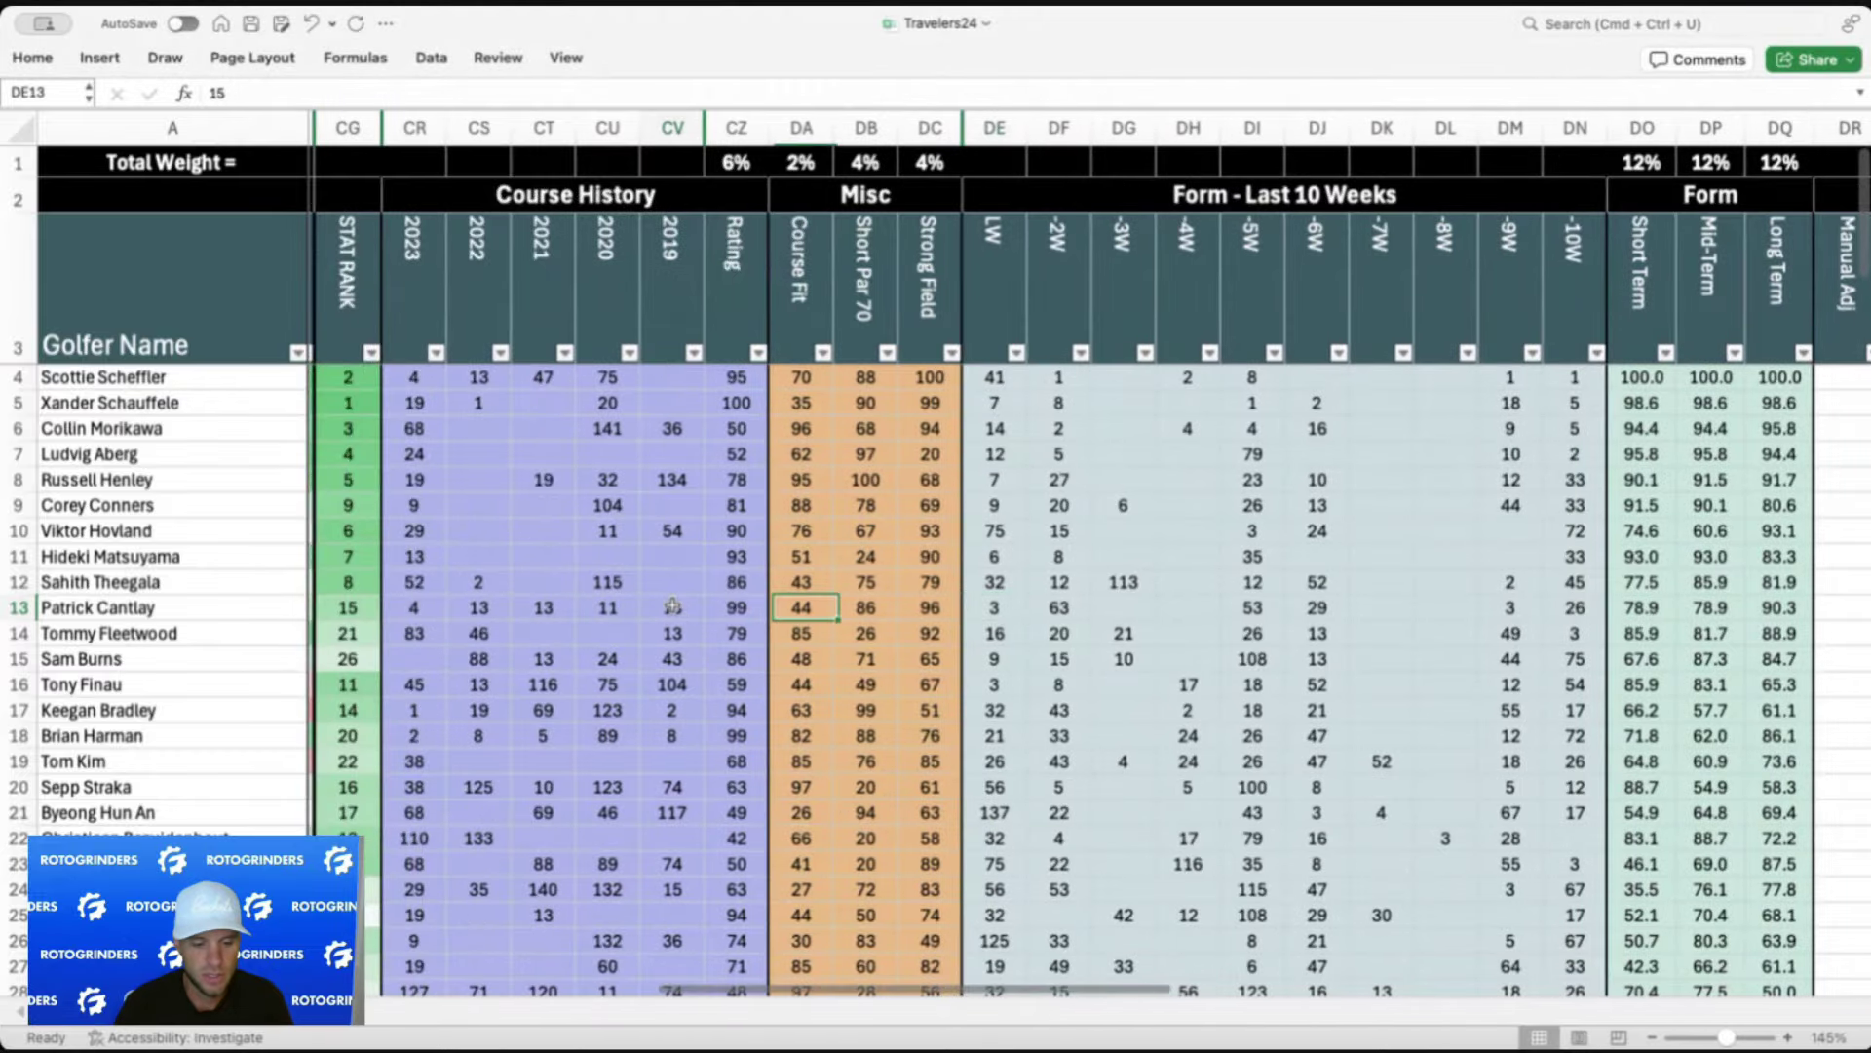
{"action": "left_click_drag", "start_coordinate": [673, 607], "coordinate": [414, 607]}
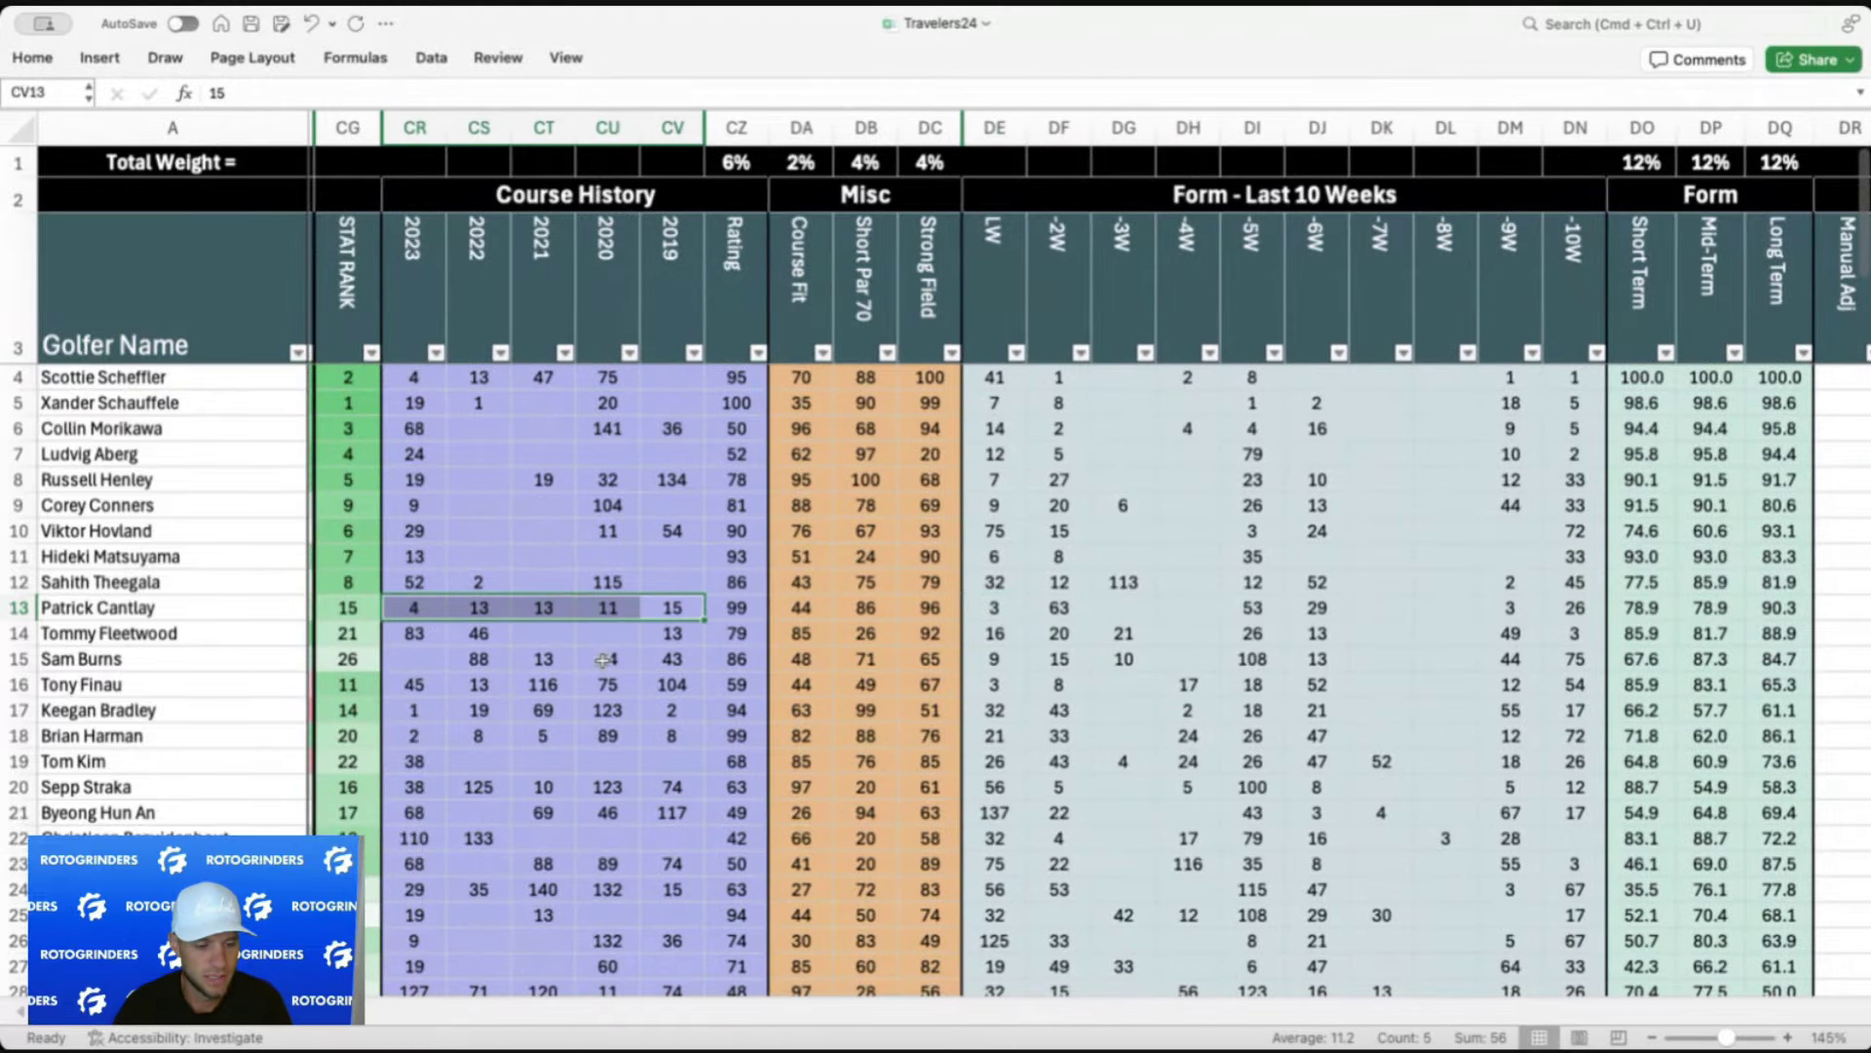
{"action": "scroll", "coordinate": [603, 660], "scroll_direction": "right", "scroll_amount": 6}
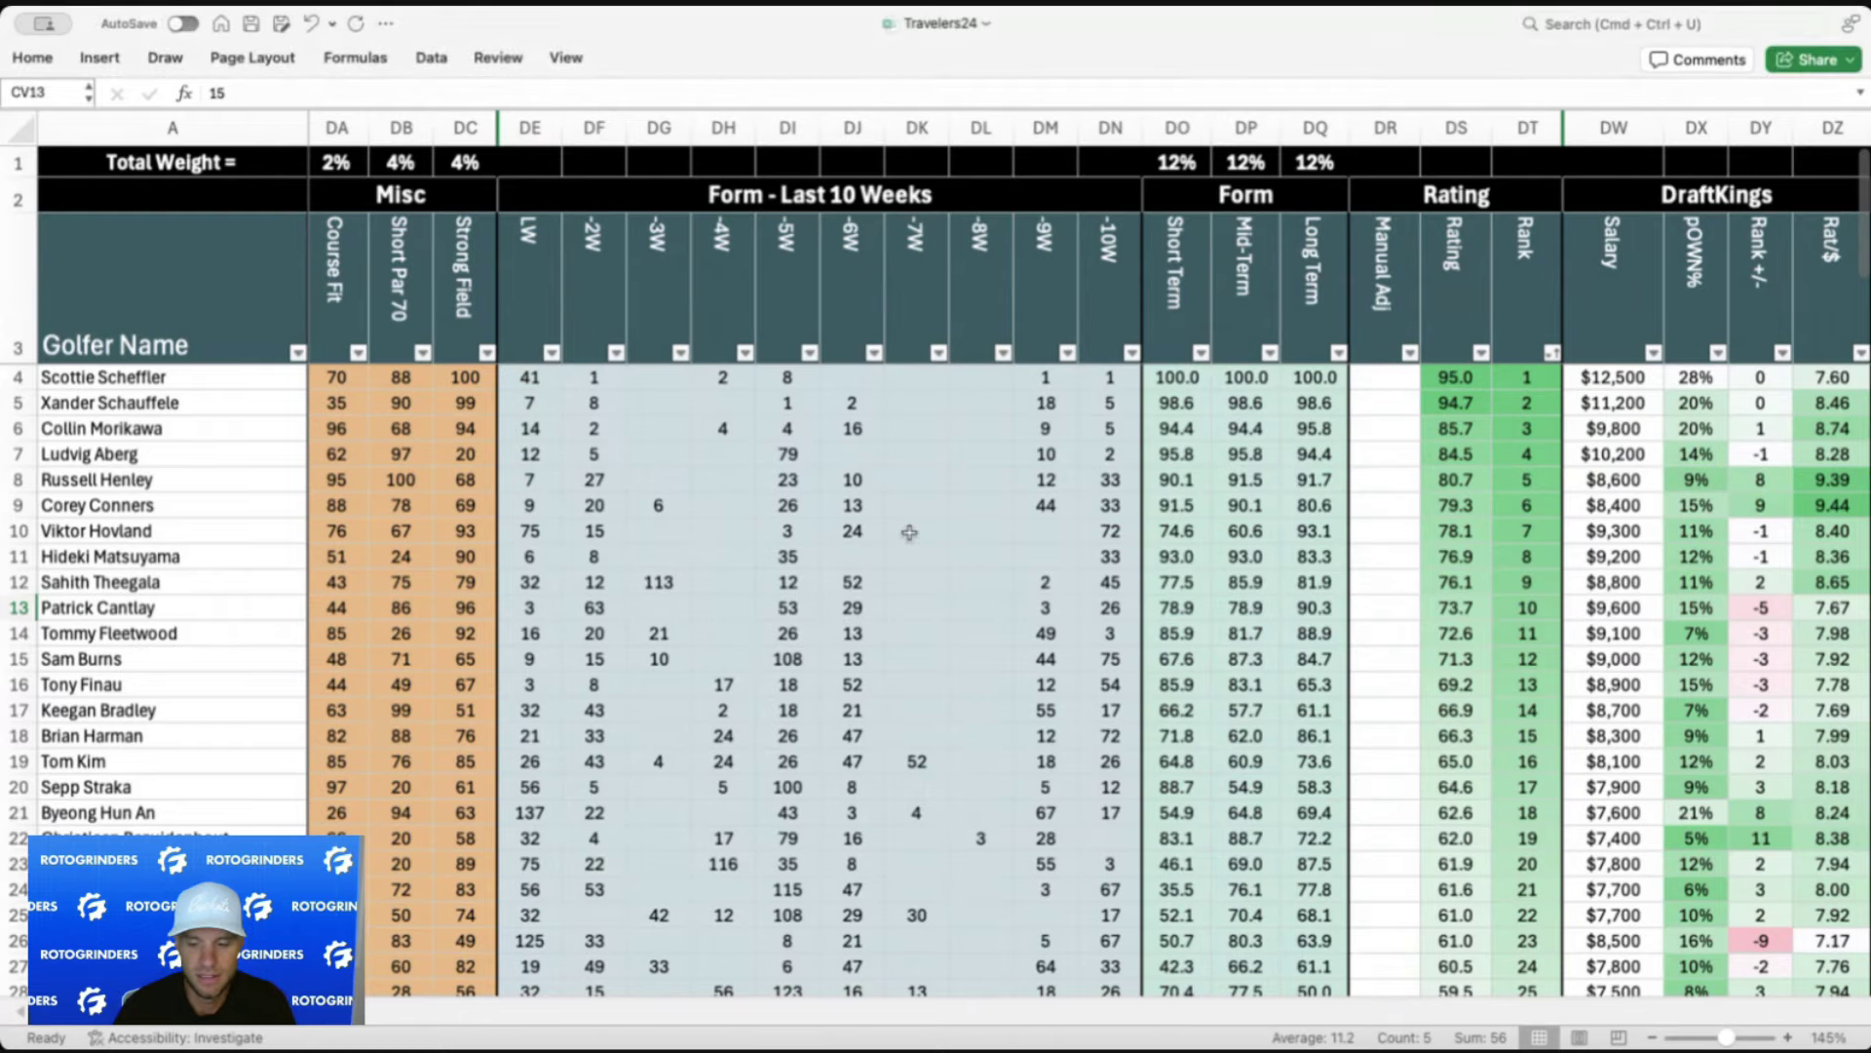
{"action": "scroll", "coordinate": [909, 533], "scroll_direction": "right", "scroll_amount": 6}
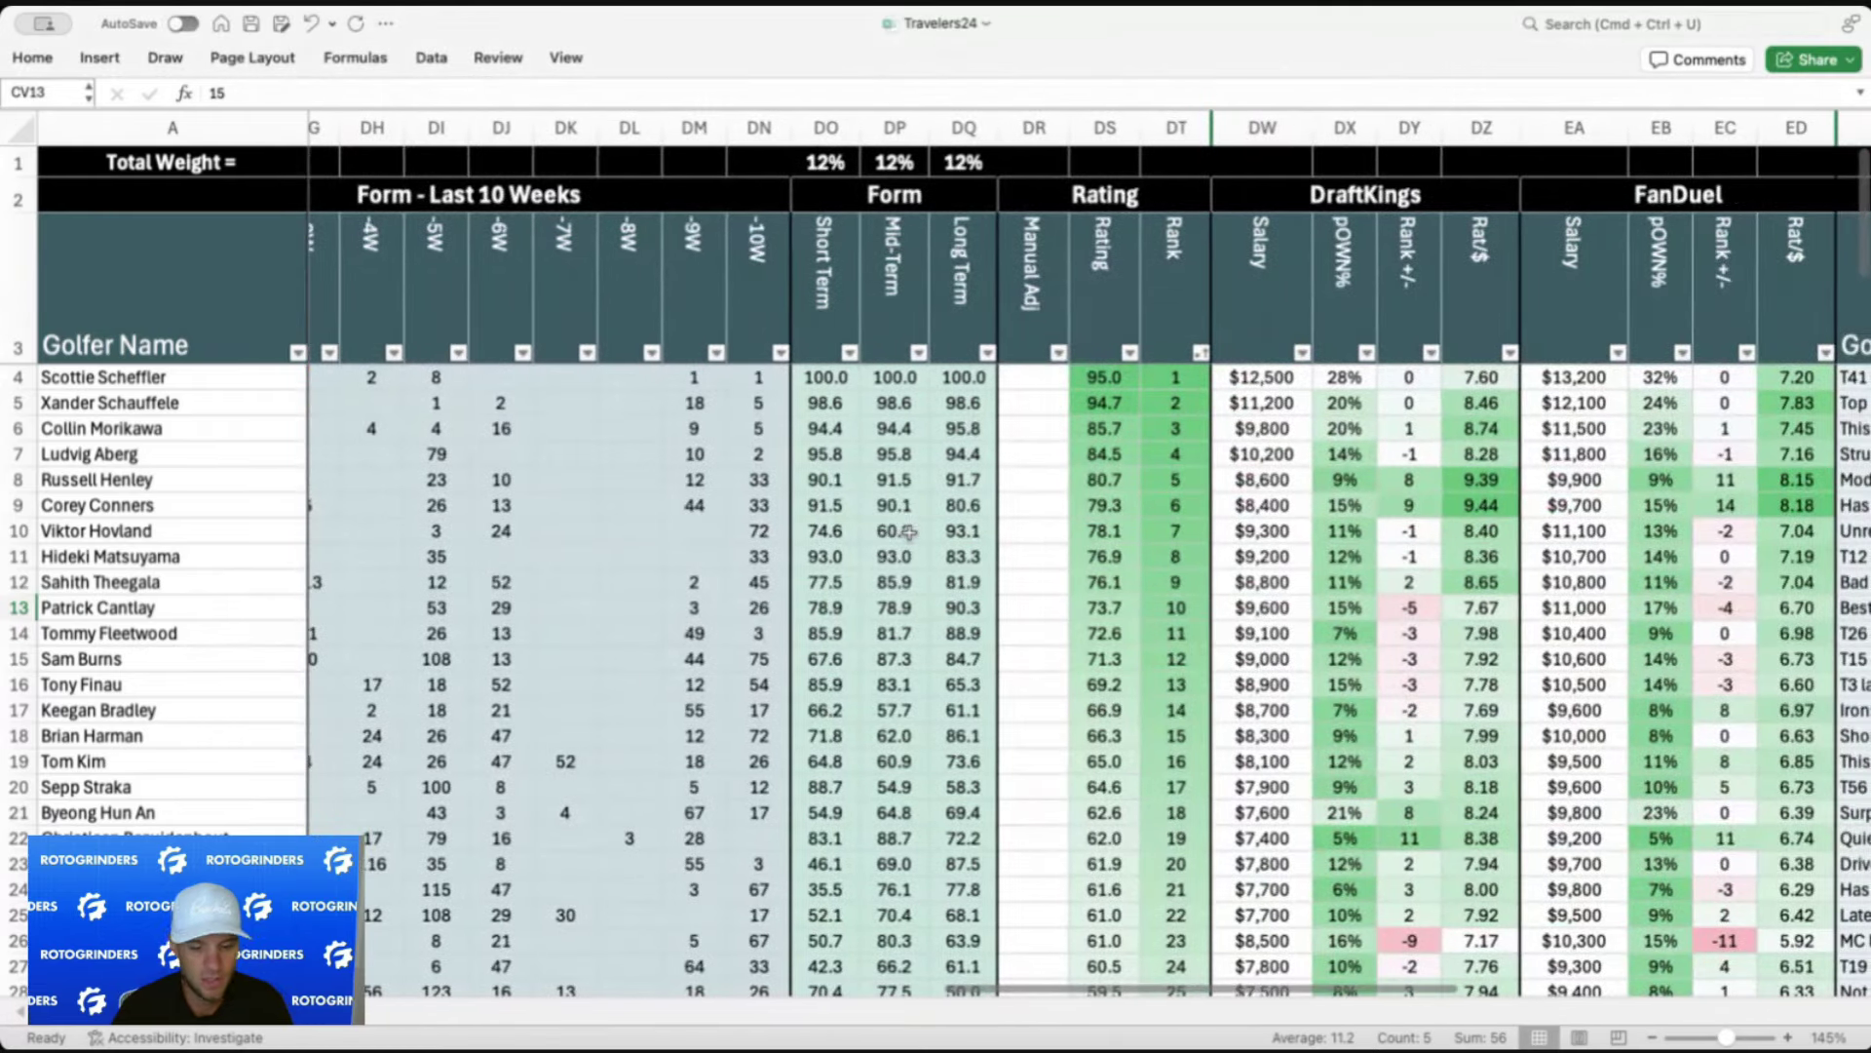
{"action": "left_click", "coordinate": [1347, 607]}
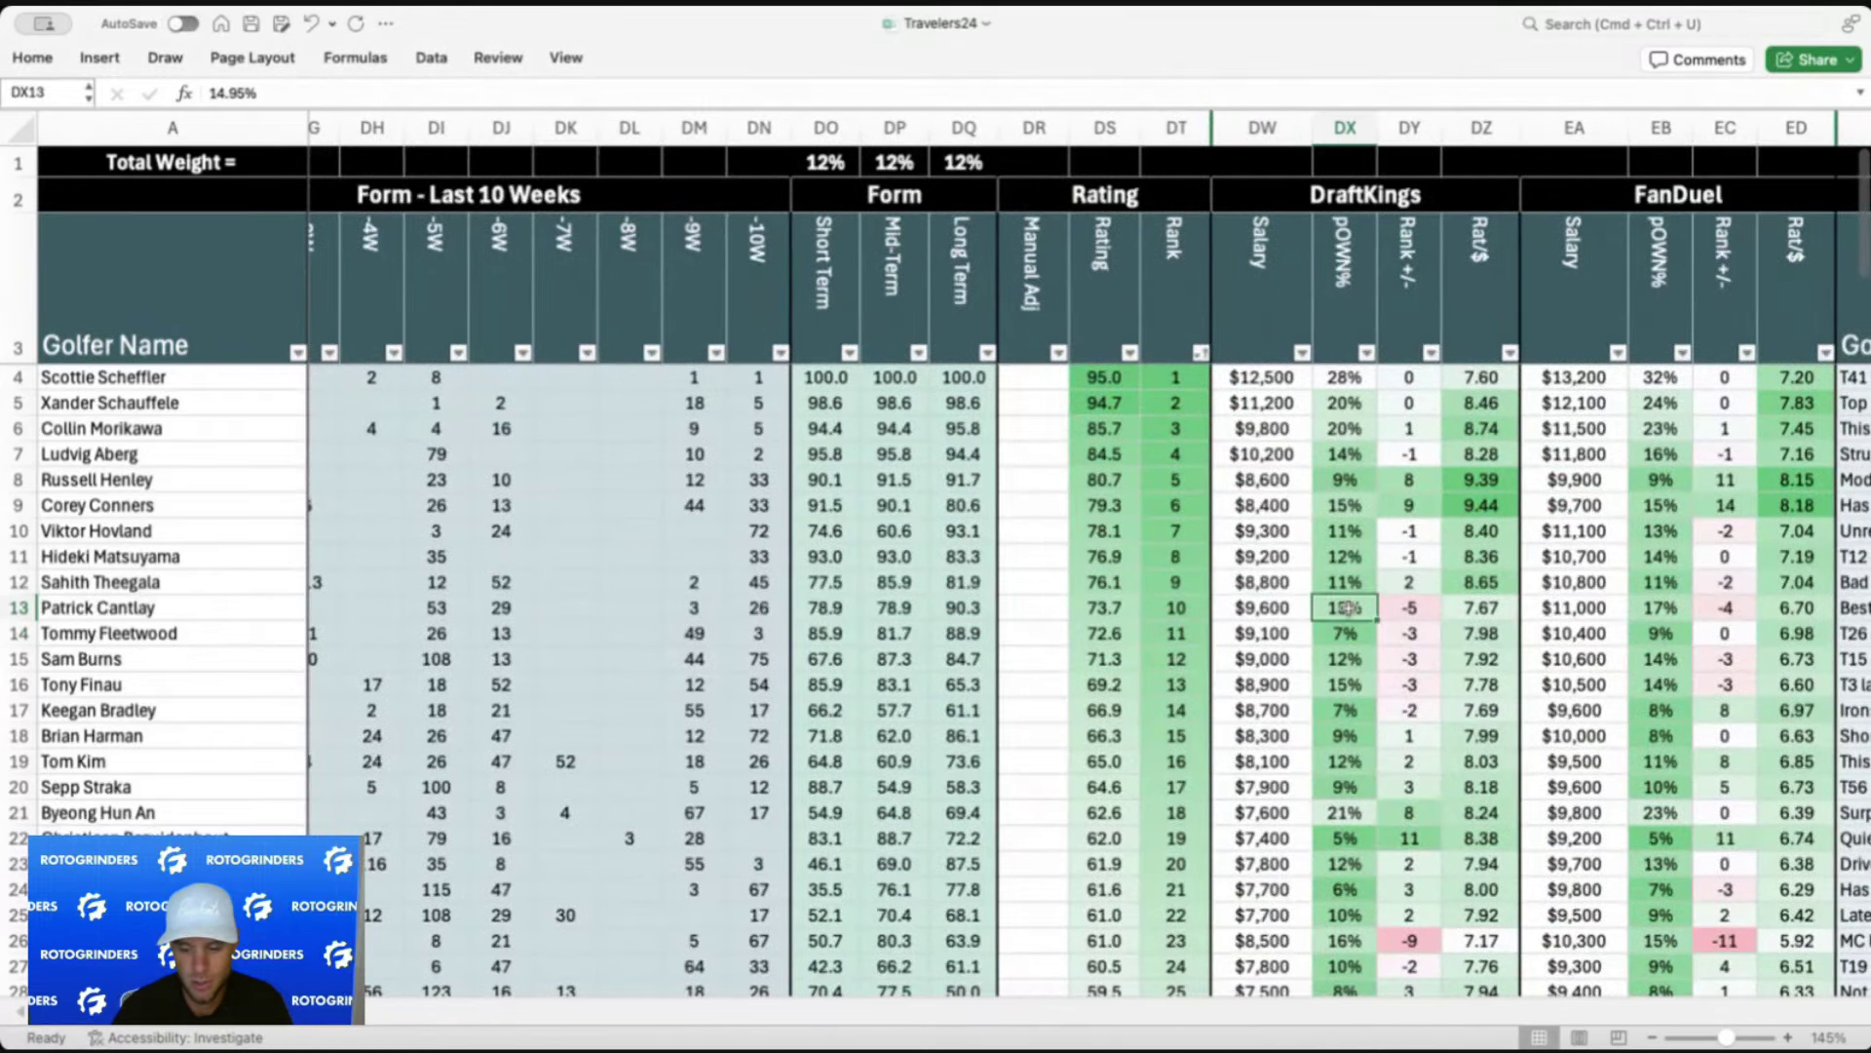
{"action": "left_click", "coordinate": [1243, 633]}
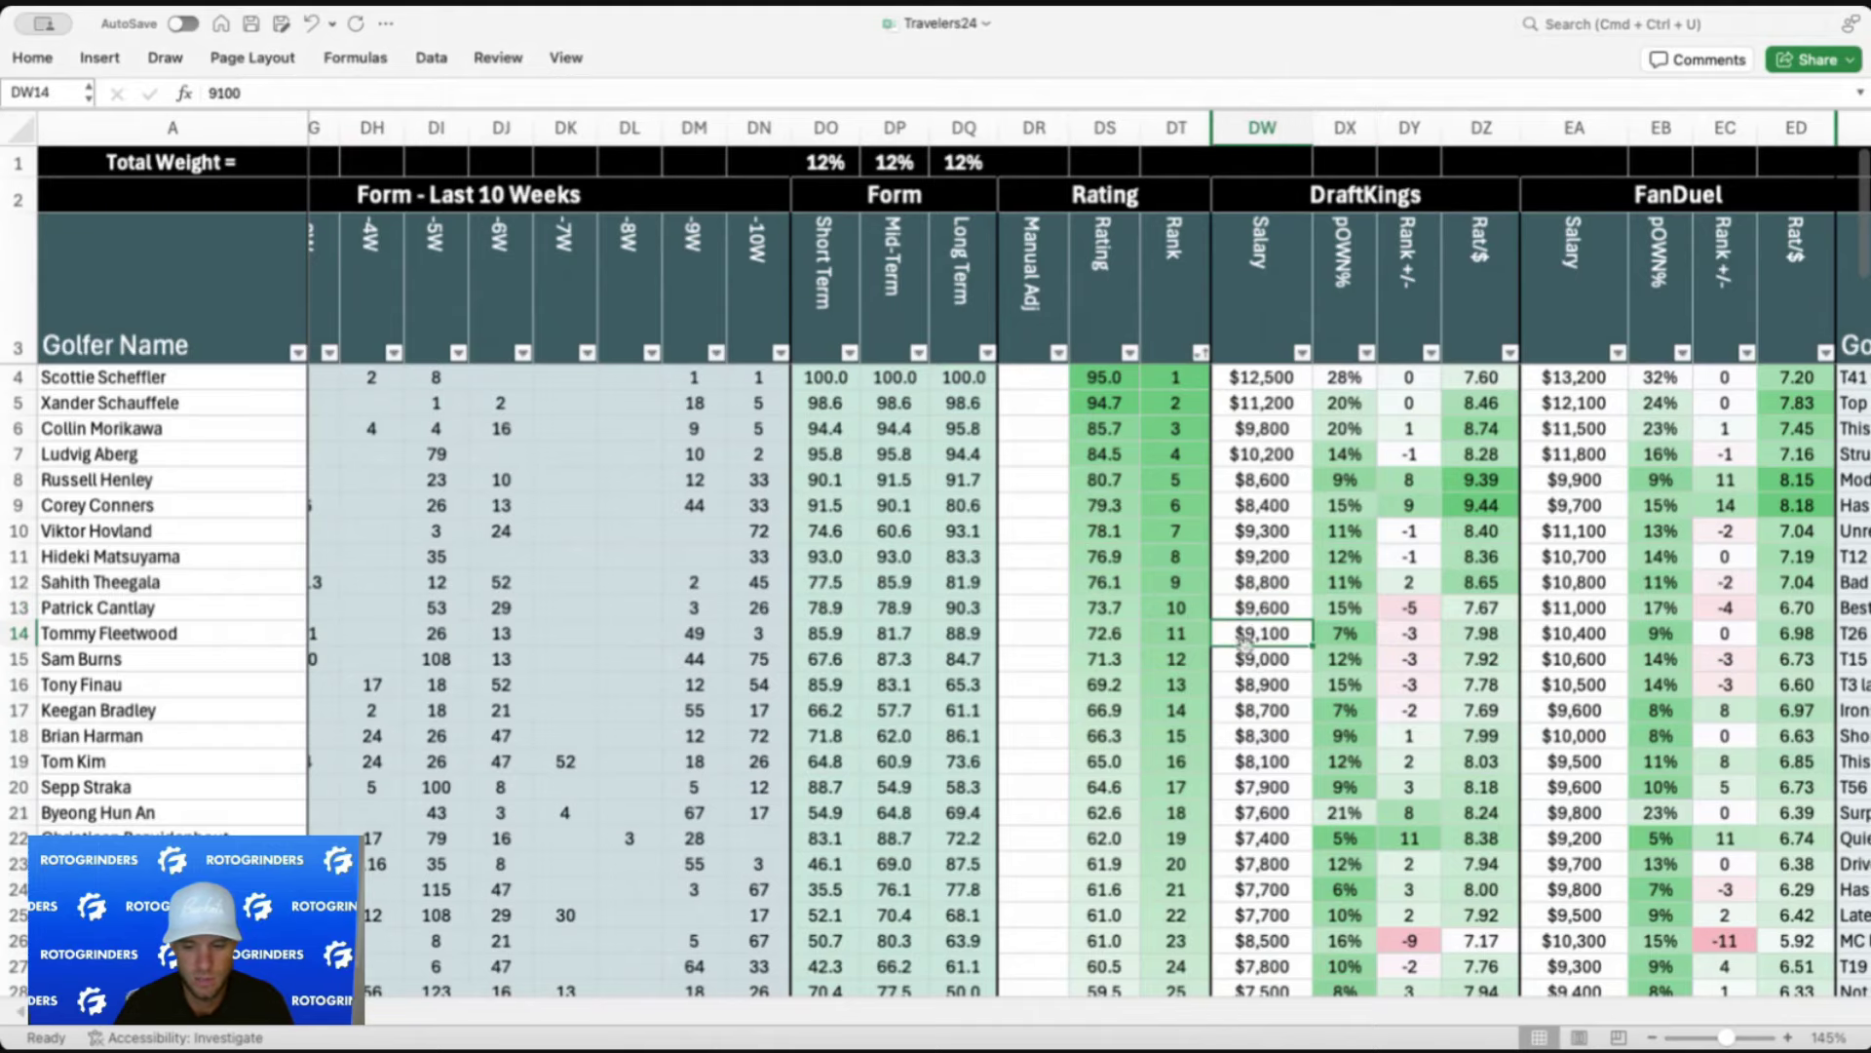
{"action": "left_click", "coordinate": [1257, 656]}
{"action": "scroll", "coordinate": [1259, 651], "scroll_direction": "left", "scroll_amount": 5}
{"action": "scroll", "coordinate": [1260, 651], "scroll_direction": "left", "scroll_amount": 8}
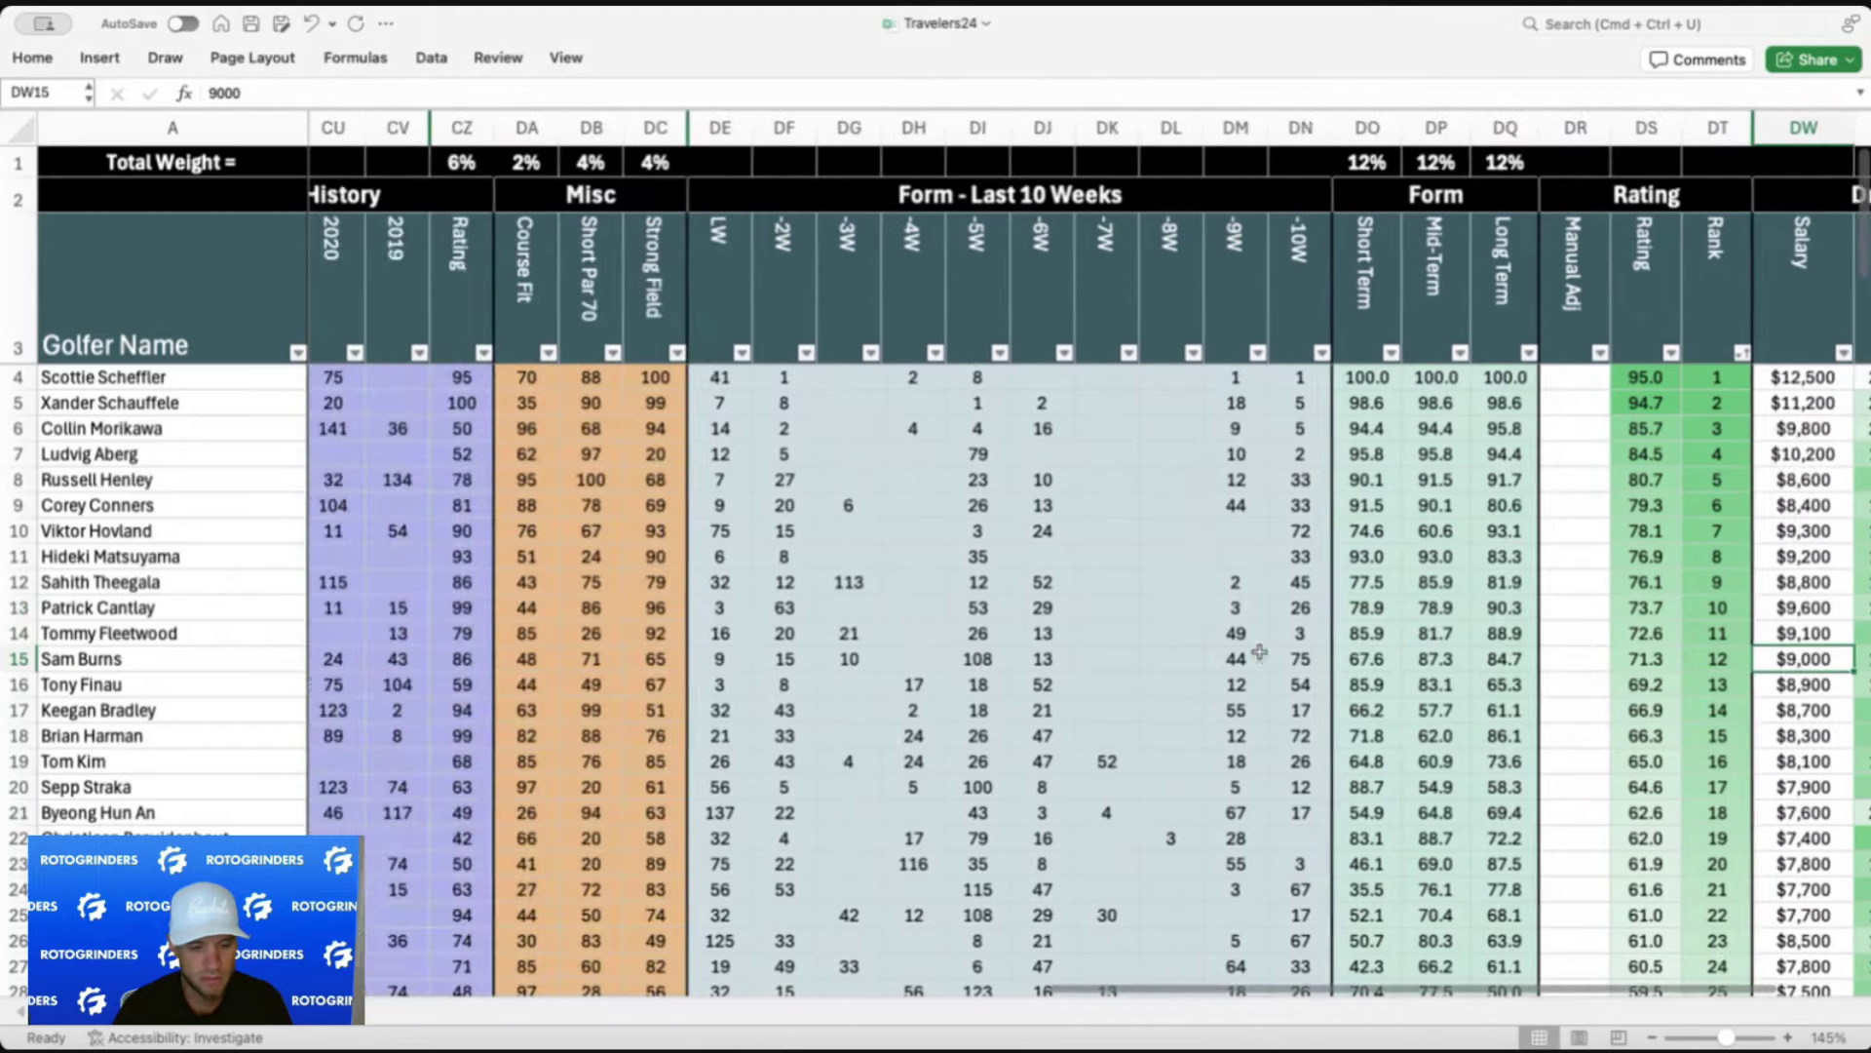
{"action": "scroll", "coordinate": [1259, 651], "scroll_direction": "right", "scroll_amount": 8}
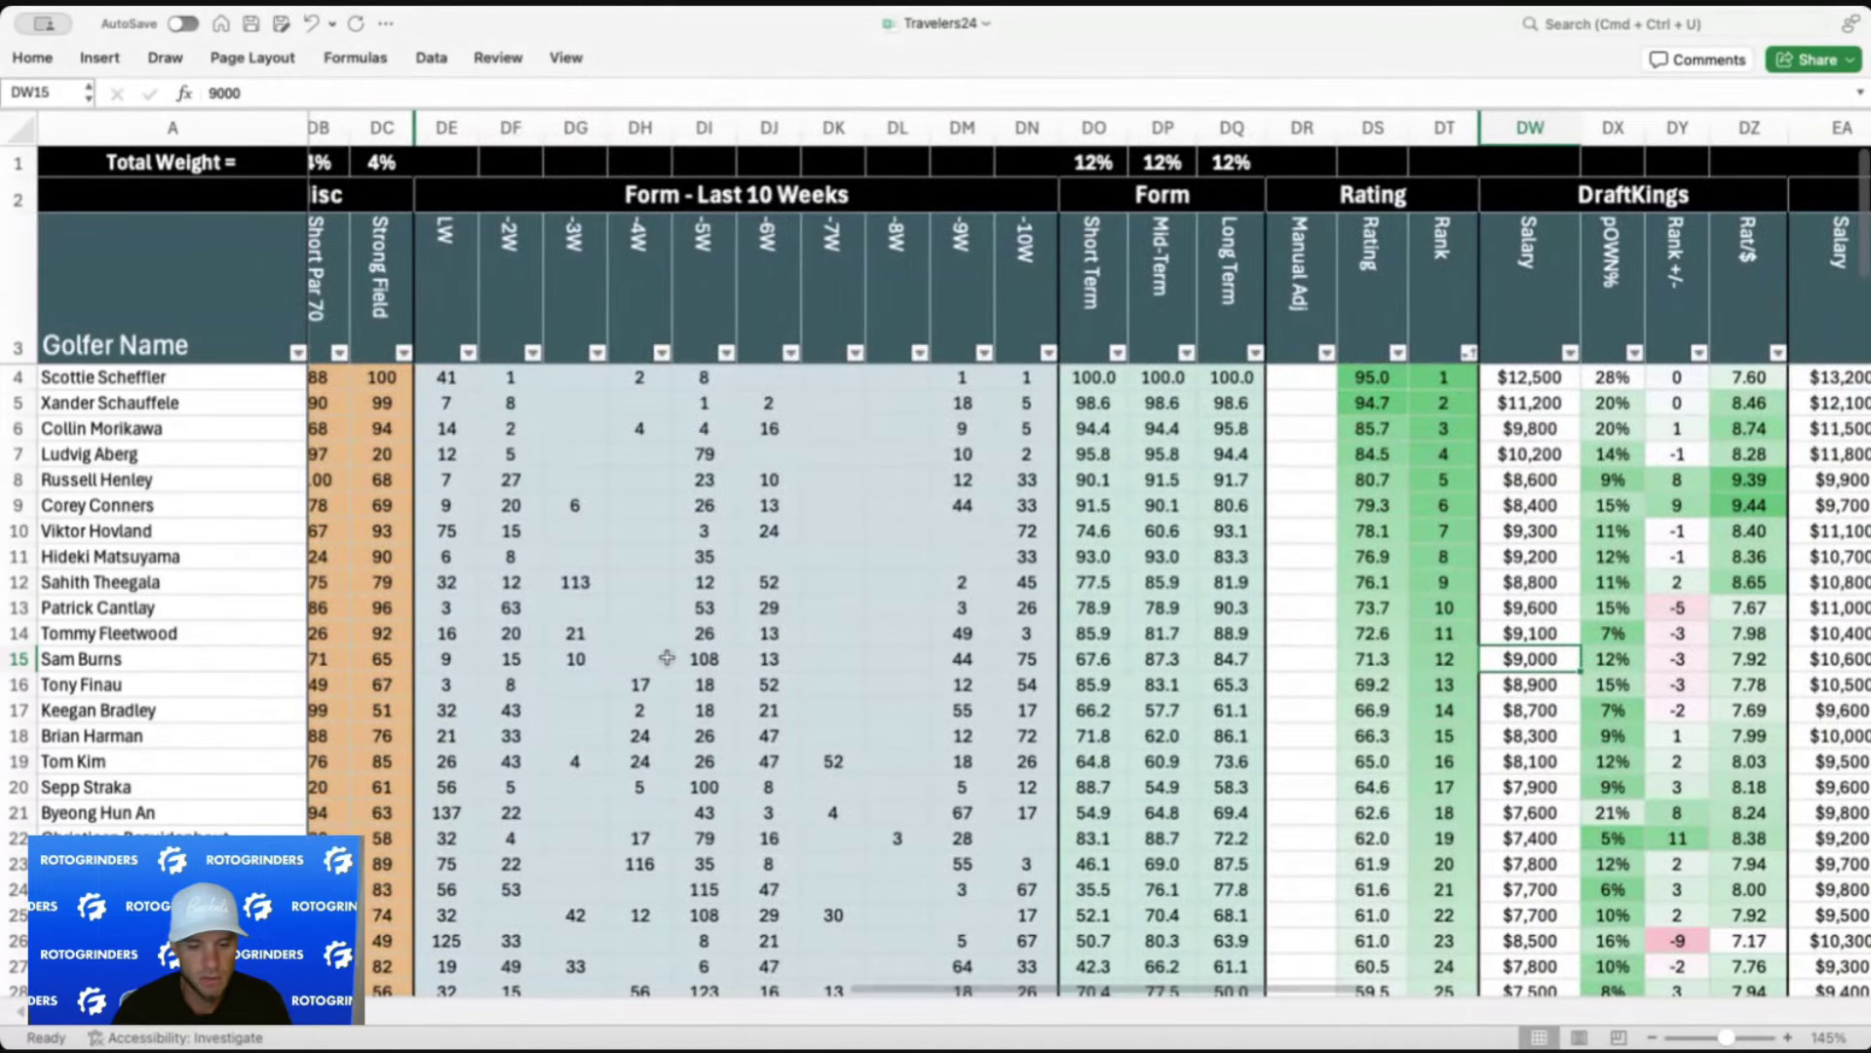
{"action": "left_click_drag", "start_coordinate": [769, 659], "coordinate": [444, 645]}
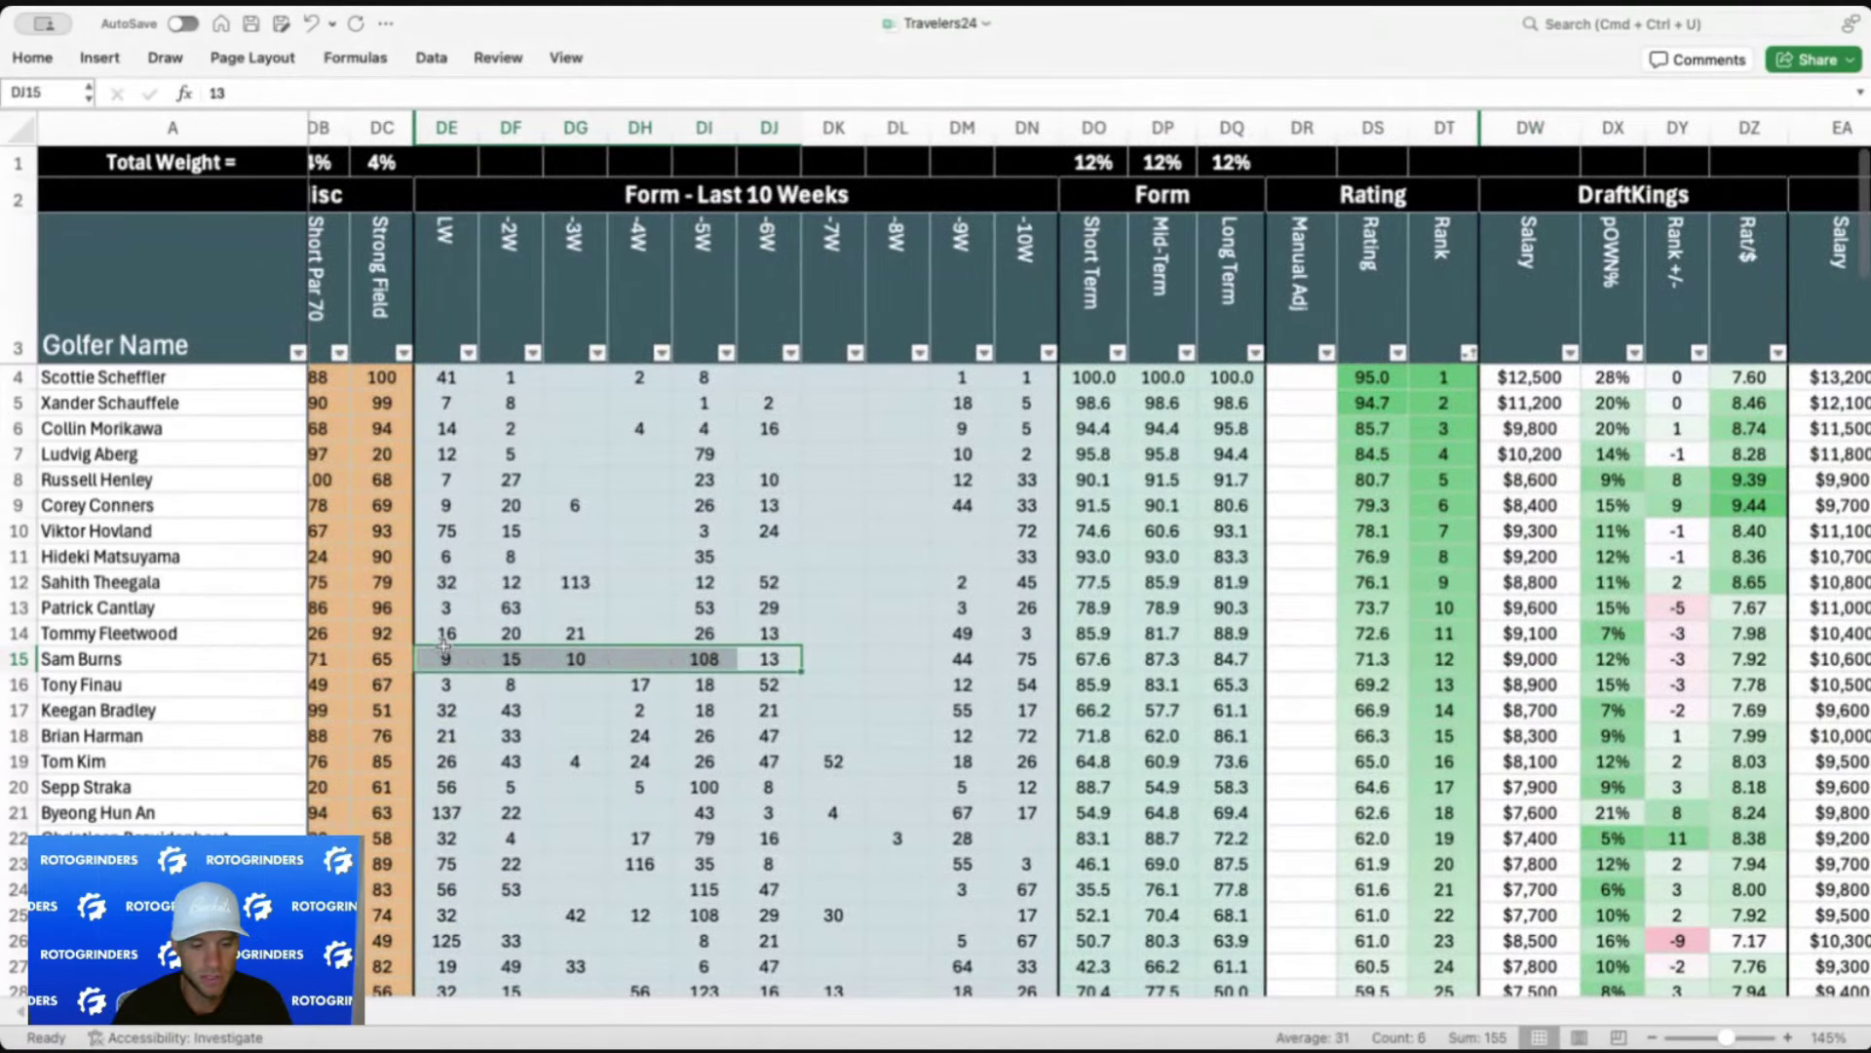
{"action": "scroll", "coordinate": [561, 695], "scroll_direction": "right", "scroll_amount": 5}
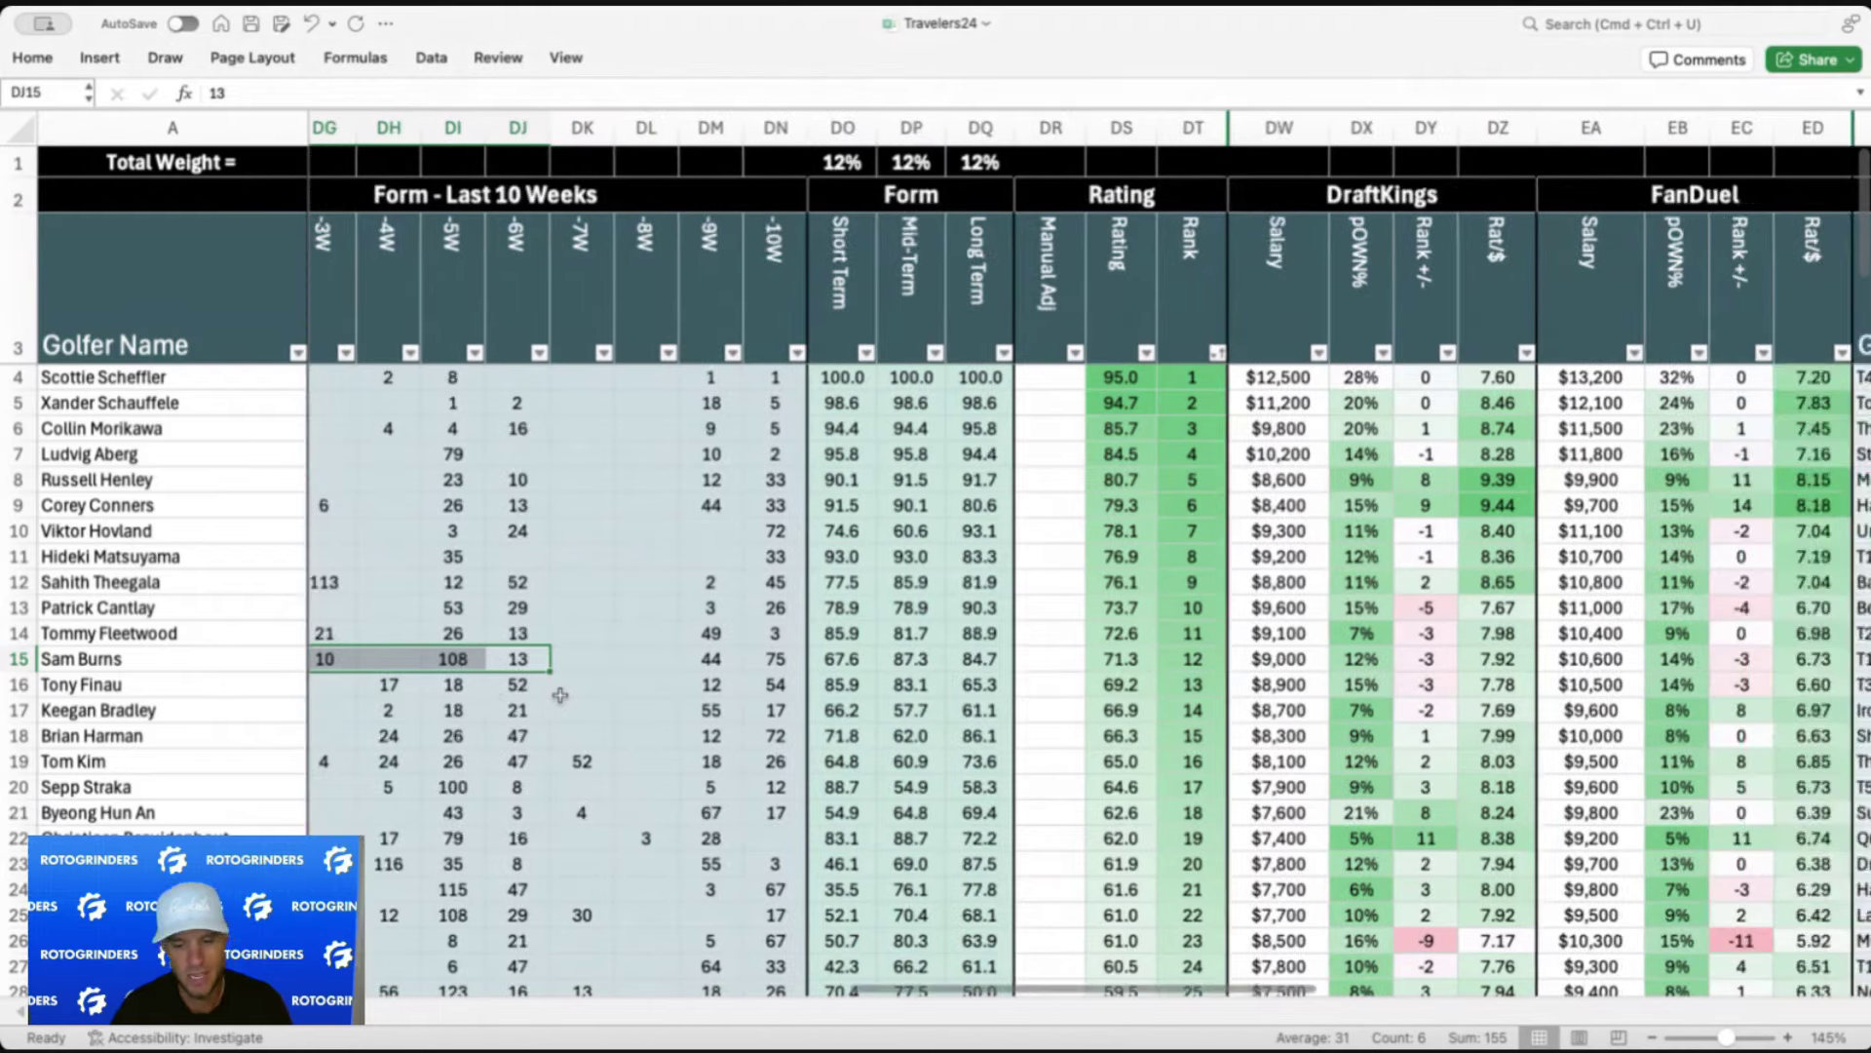
{"action": "left_click", "coordinate": [1082, 682]}
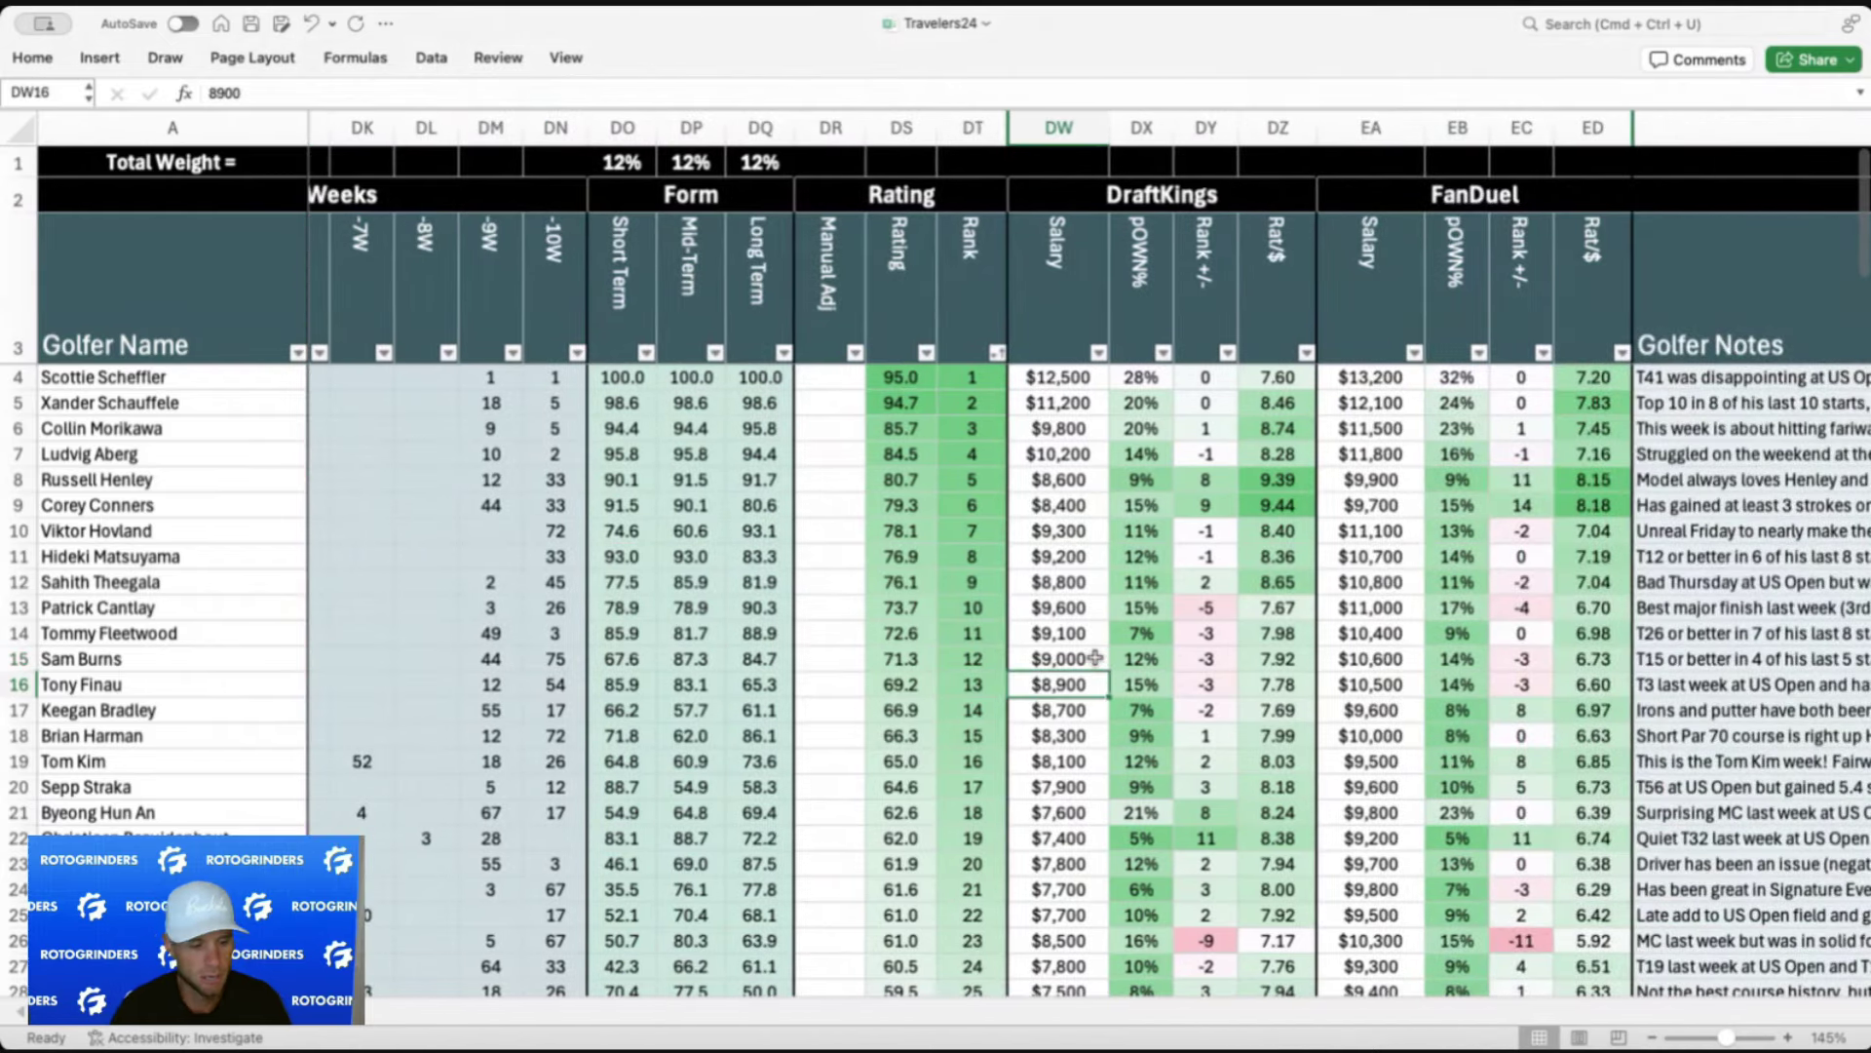
{"action": "scroll", "coordinate": [1090, 682], "scroll_direction": "left", "scroll_amount": 1}
{"action": "scroll", "coordinate": [1090, 683], "scroll_direction": "left", "scroll_amount": 5}
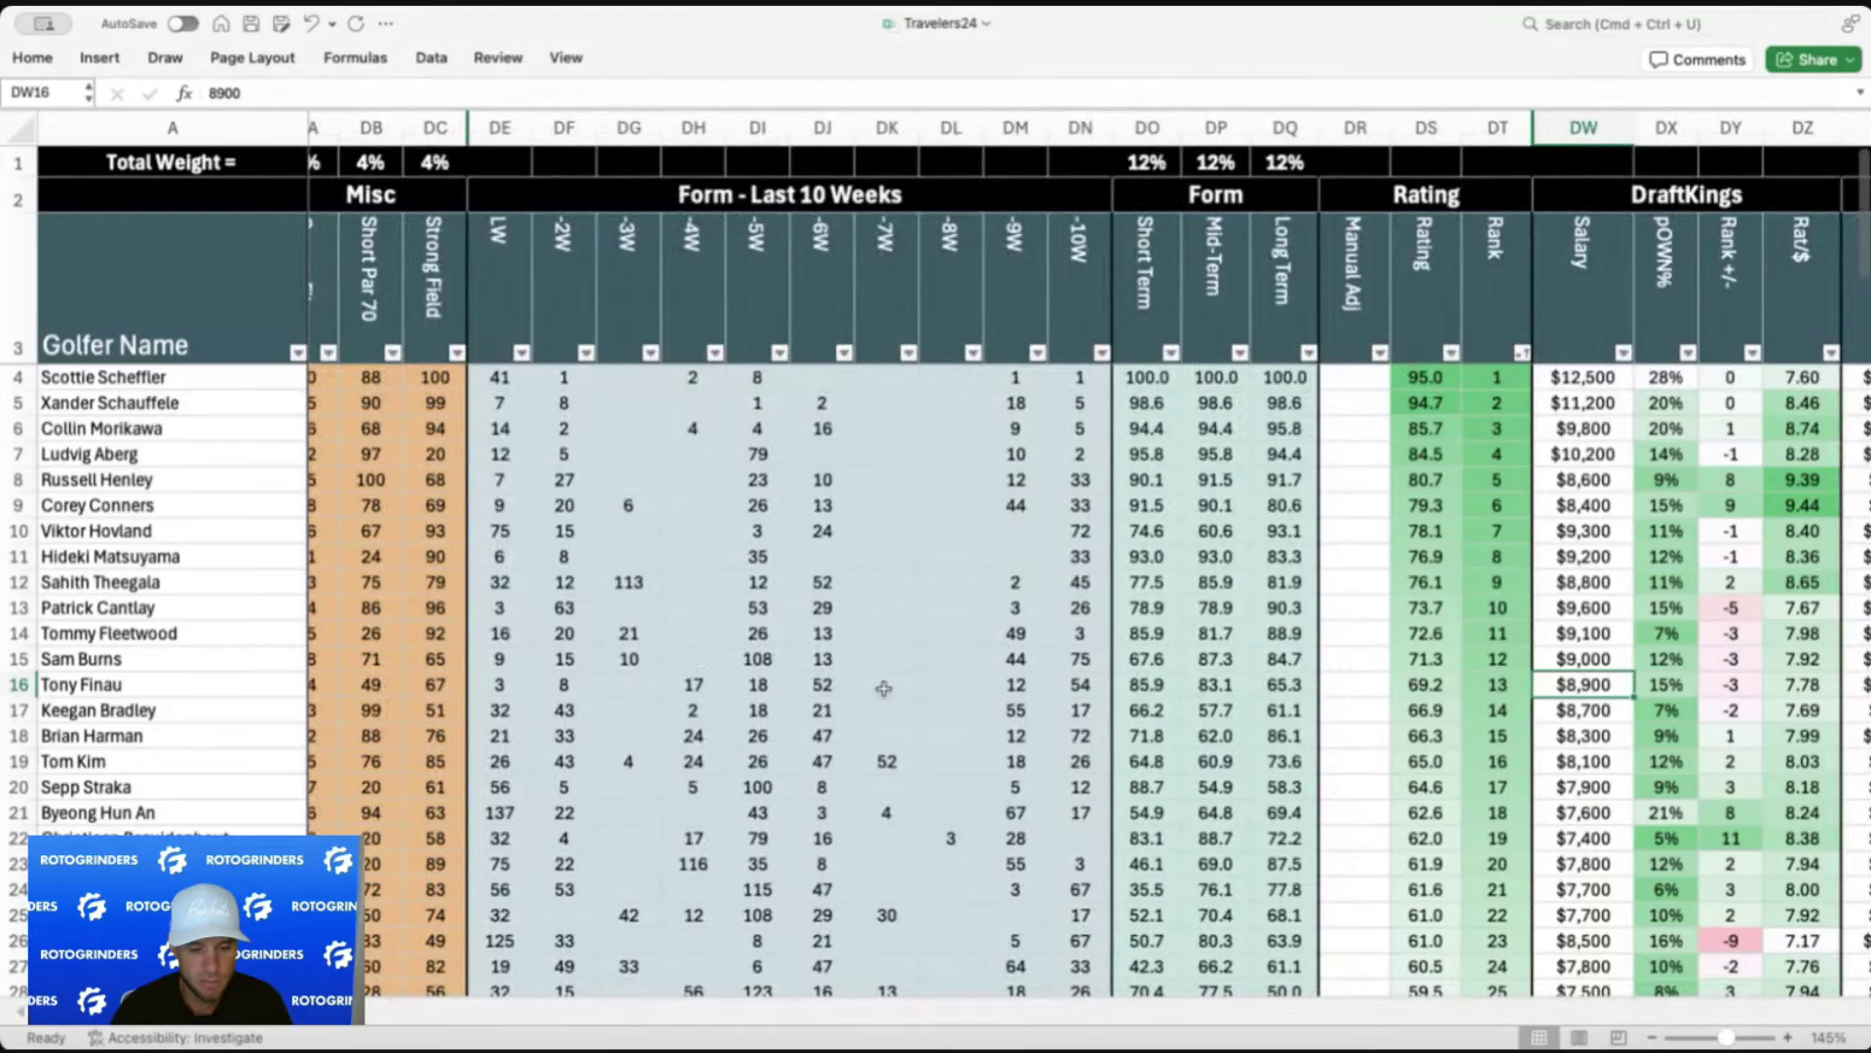
{"action": "left_click_drag", "start_coordinate": [759, 685], "coordinate": [484, 688]}
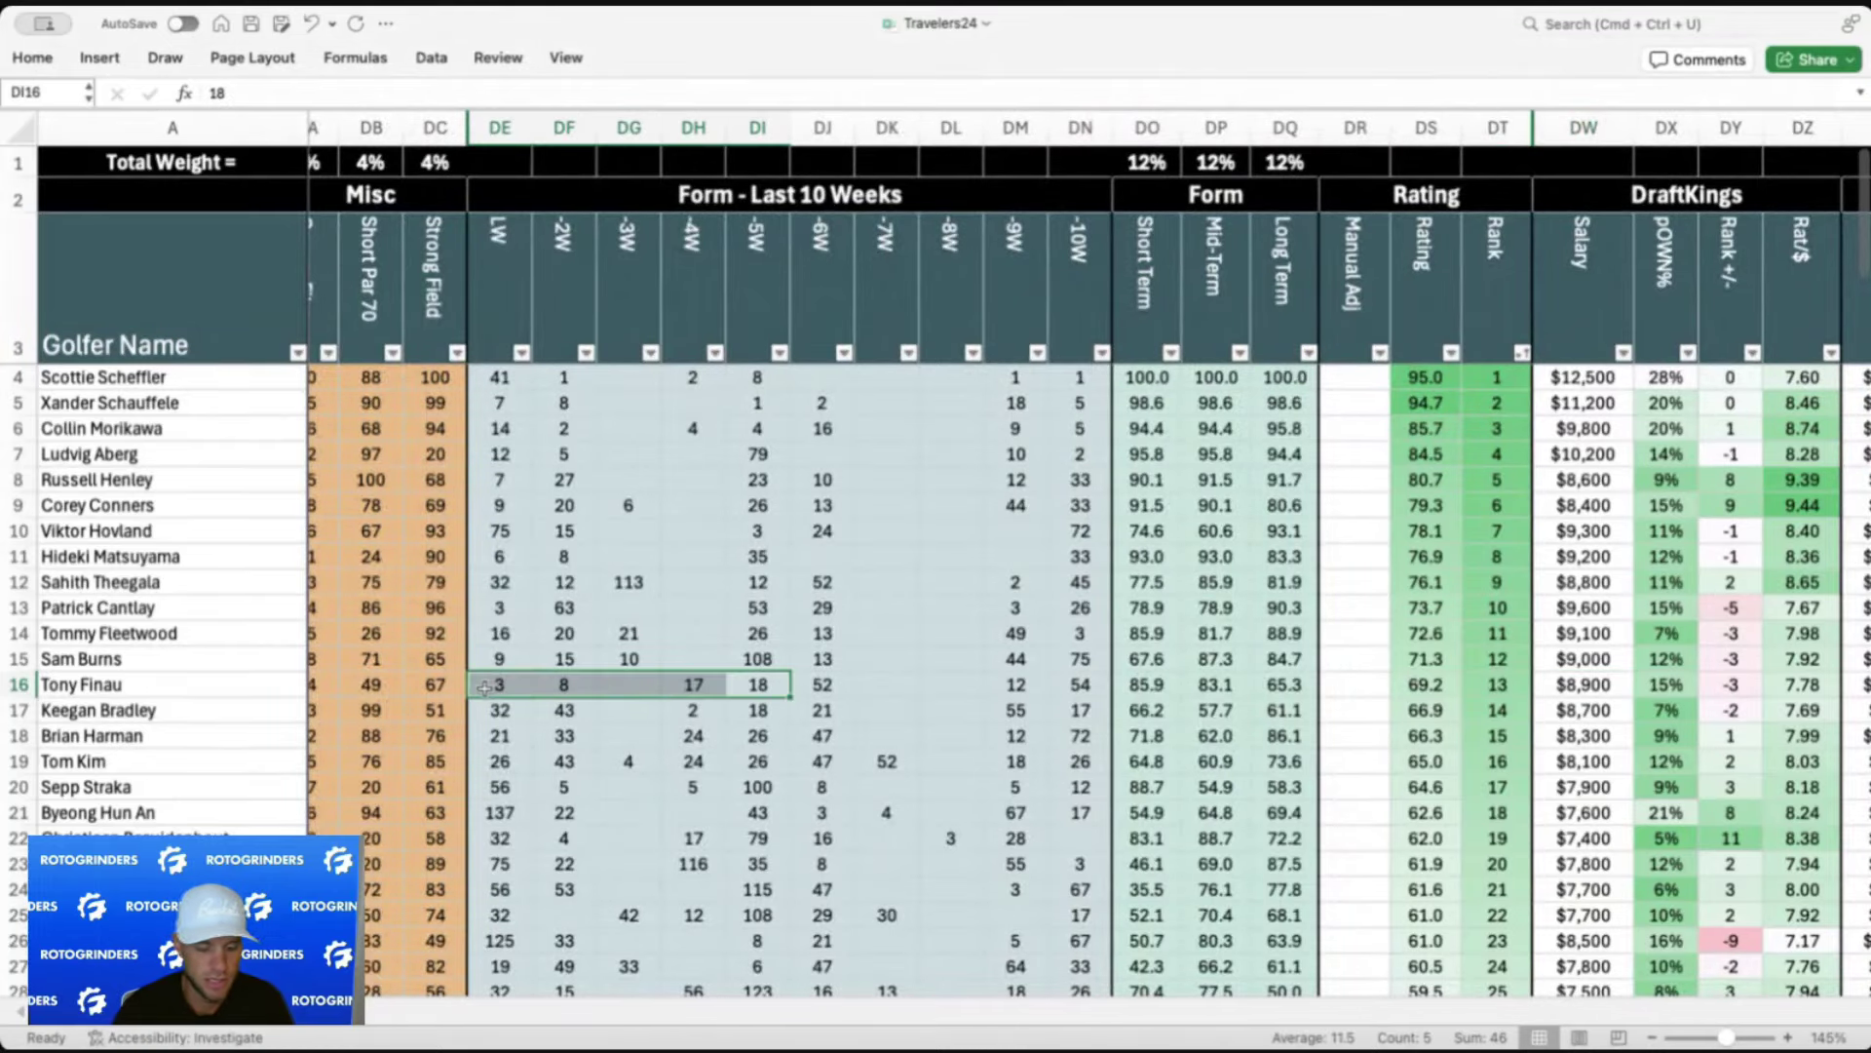
{"action": "scroll", "coordinate": [974, 694], "scroll_direction": "right", "scroll_amount": 5}
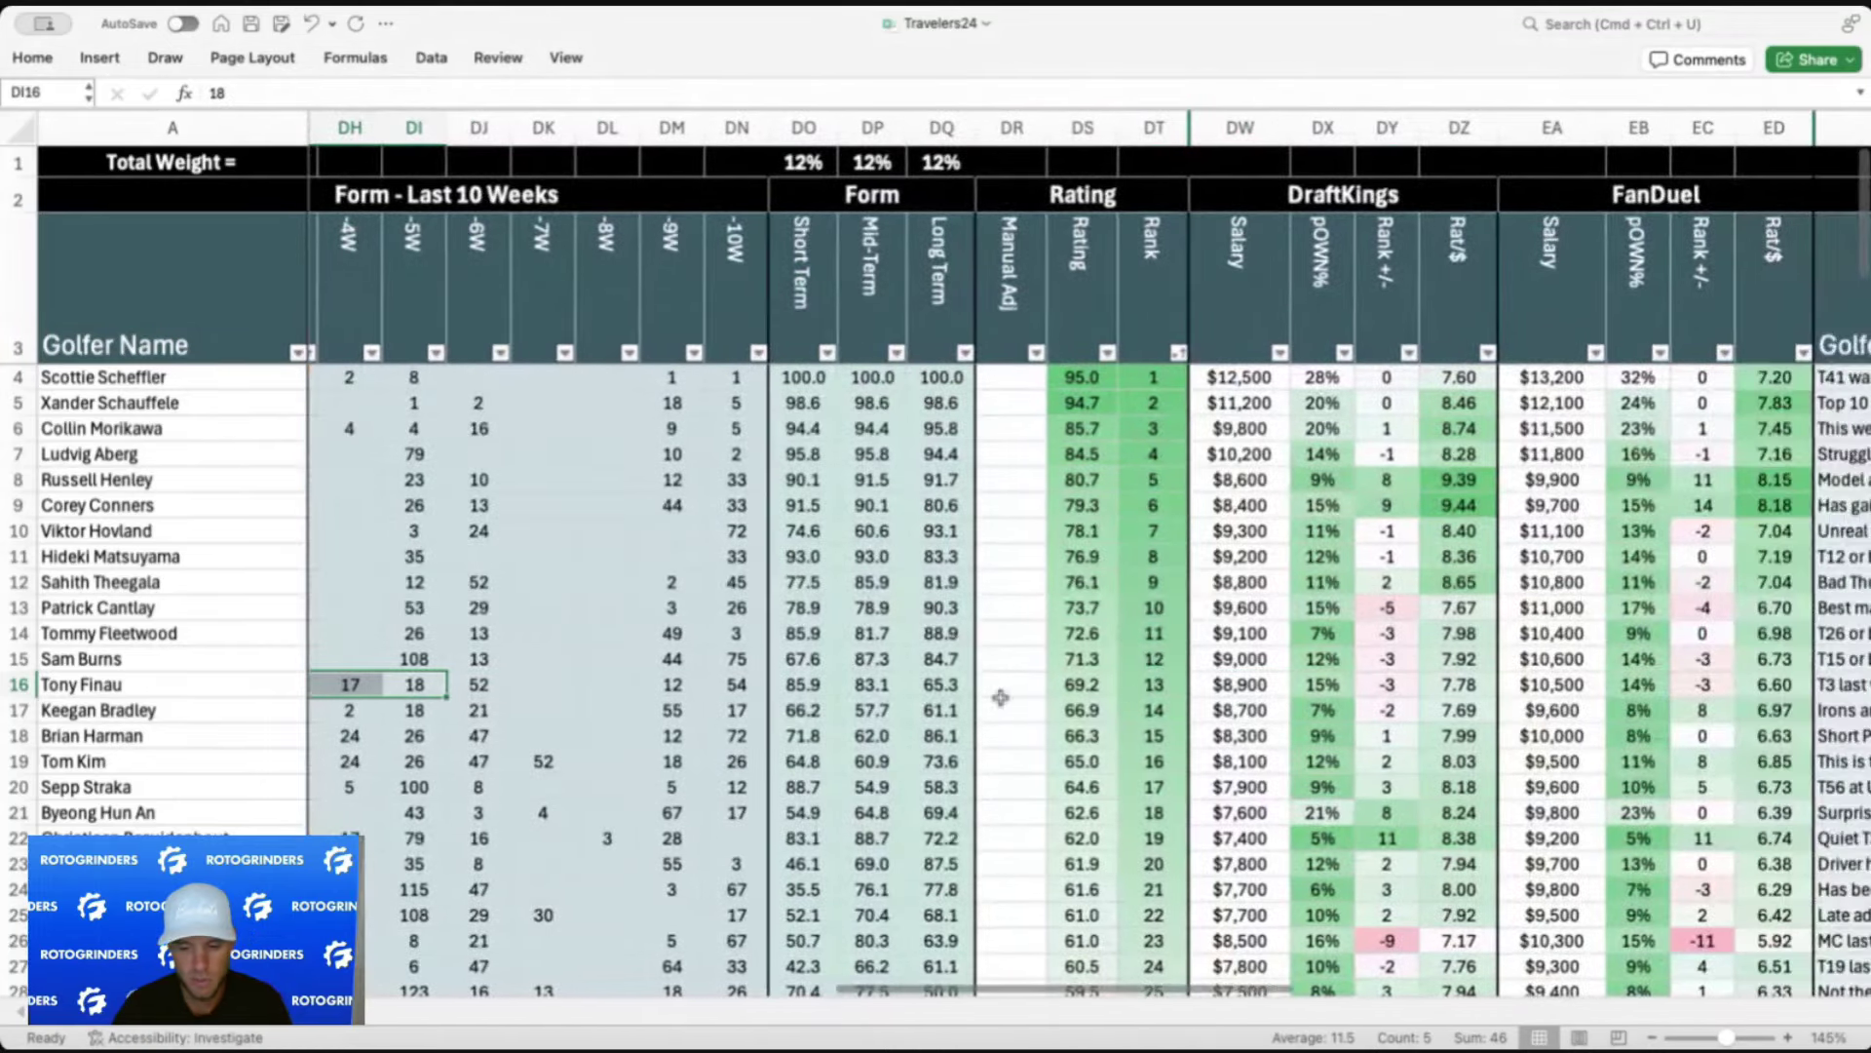
{"action": "left_click", "coordinate": [1267, 712]}
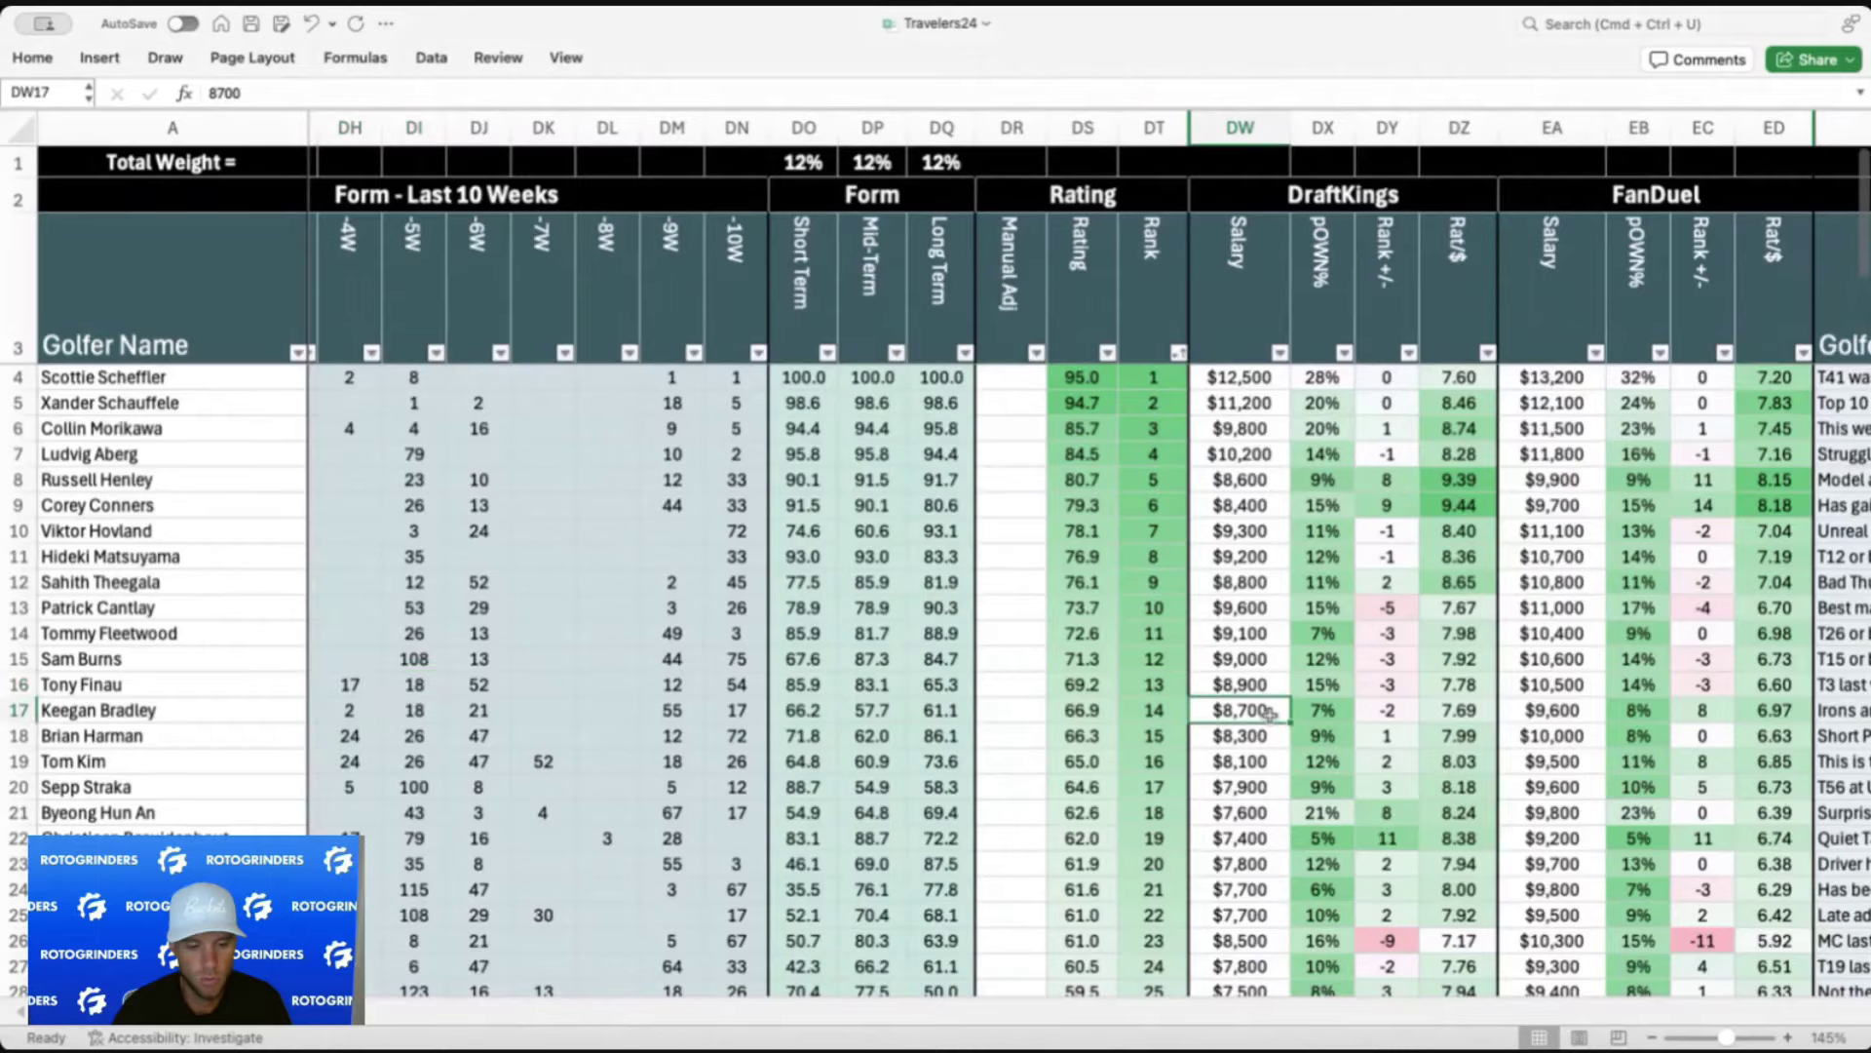
{"action": "scroll", "coordinate": [1267, 712], "scroll_direction": "left", "scroll_amount": 10}
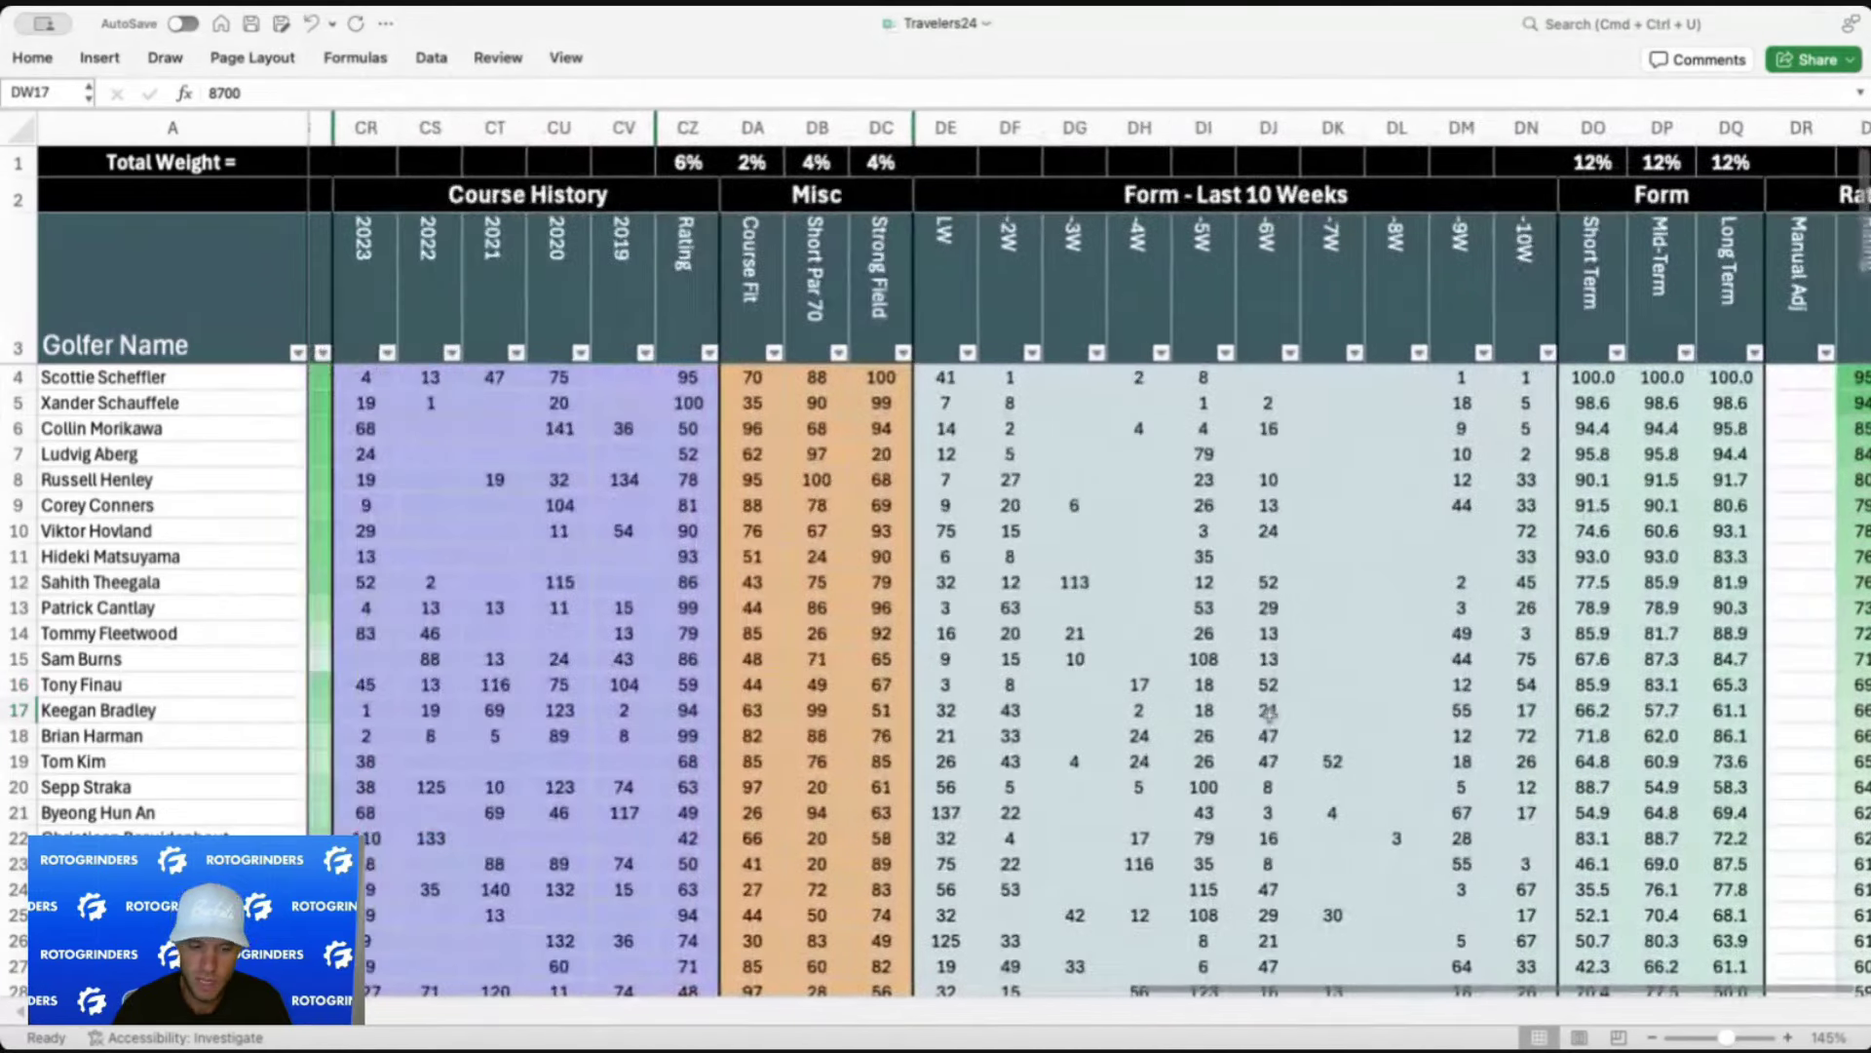
{"action": "left_click", "coordinate": [628, 712]}
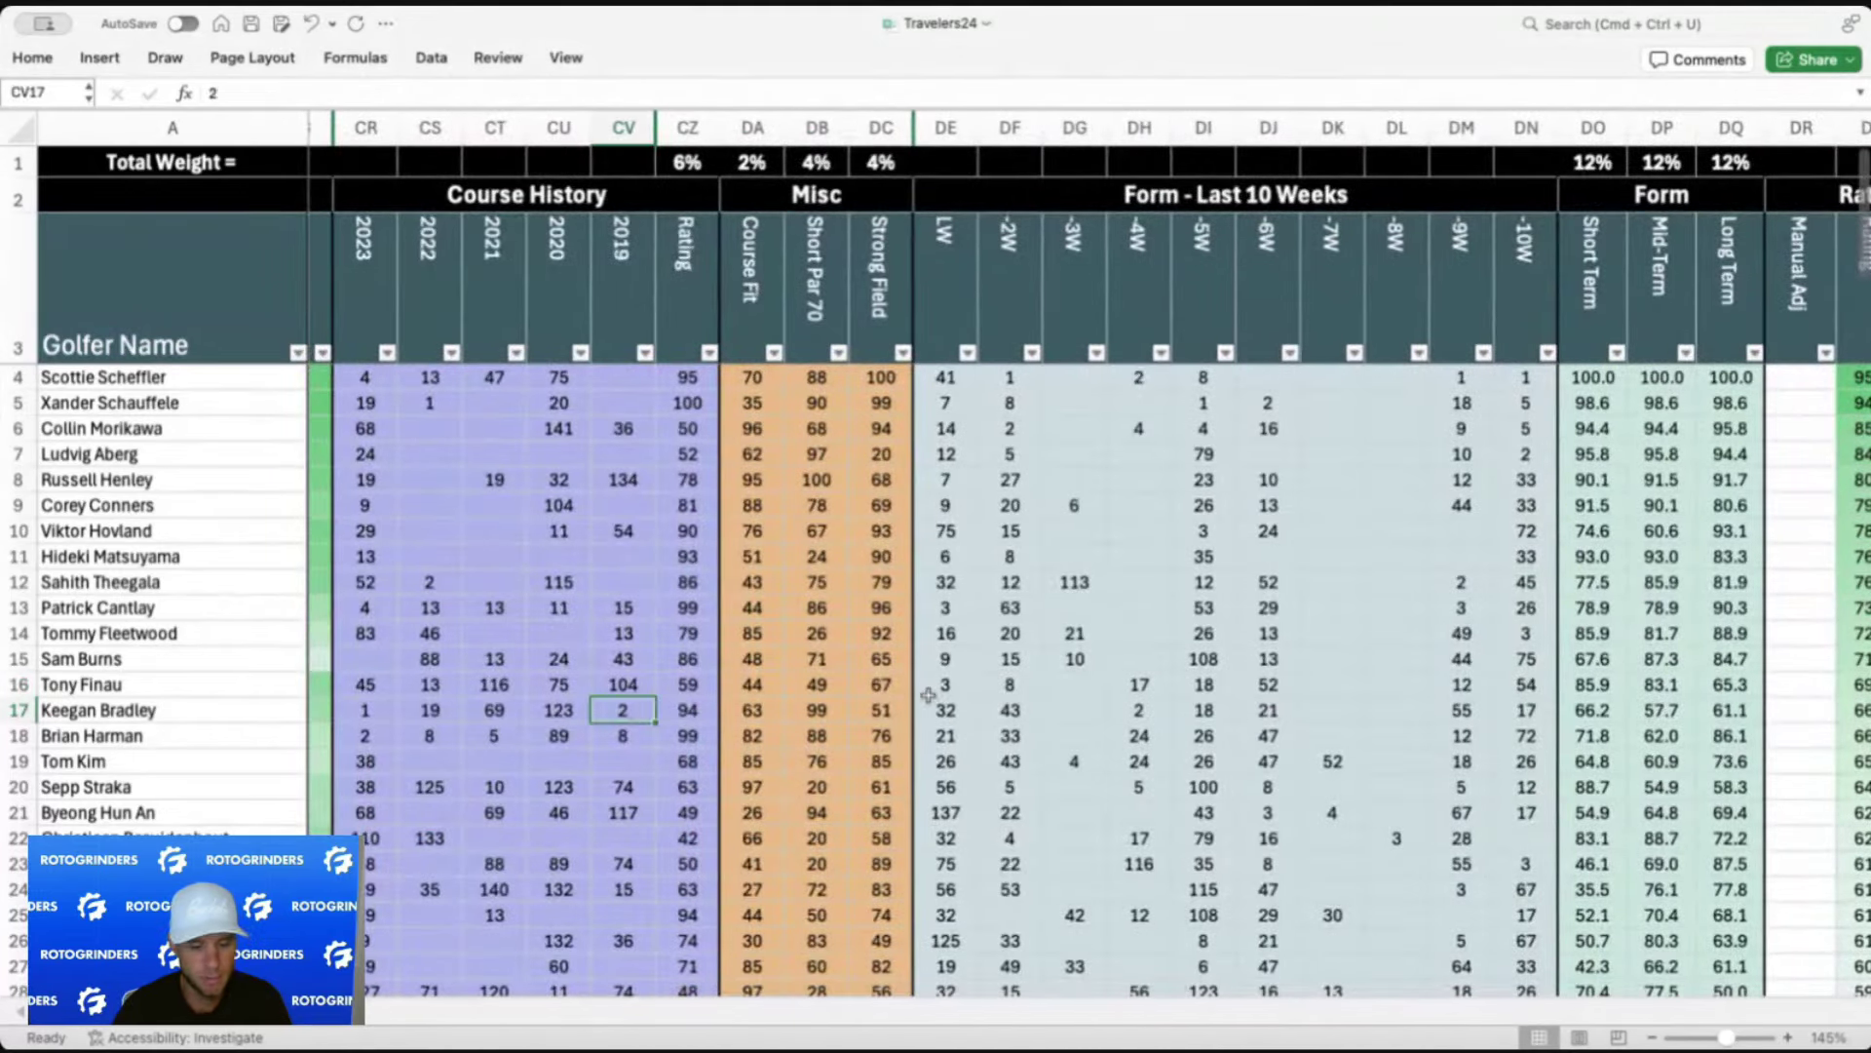
{"action": "scroll", "coordinate": [927, 695], "scroll_direction": "right", "scroll_amount": 10}
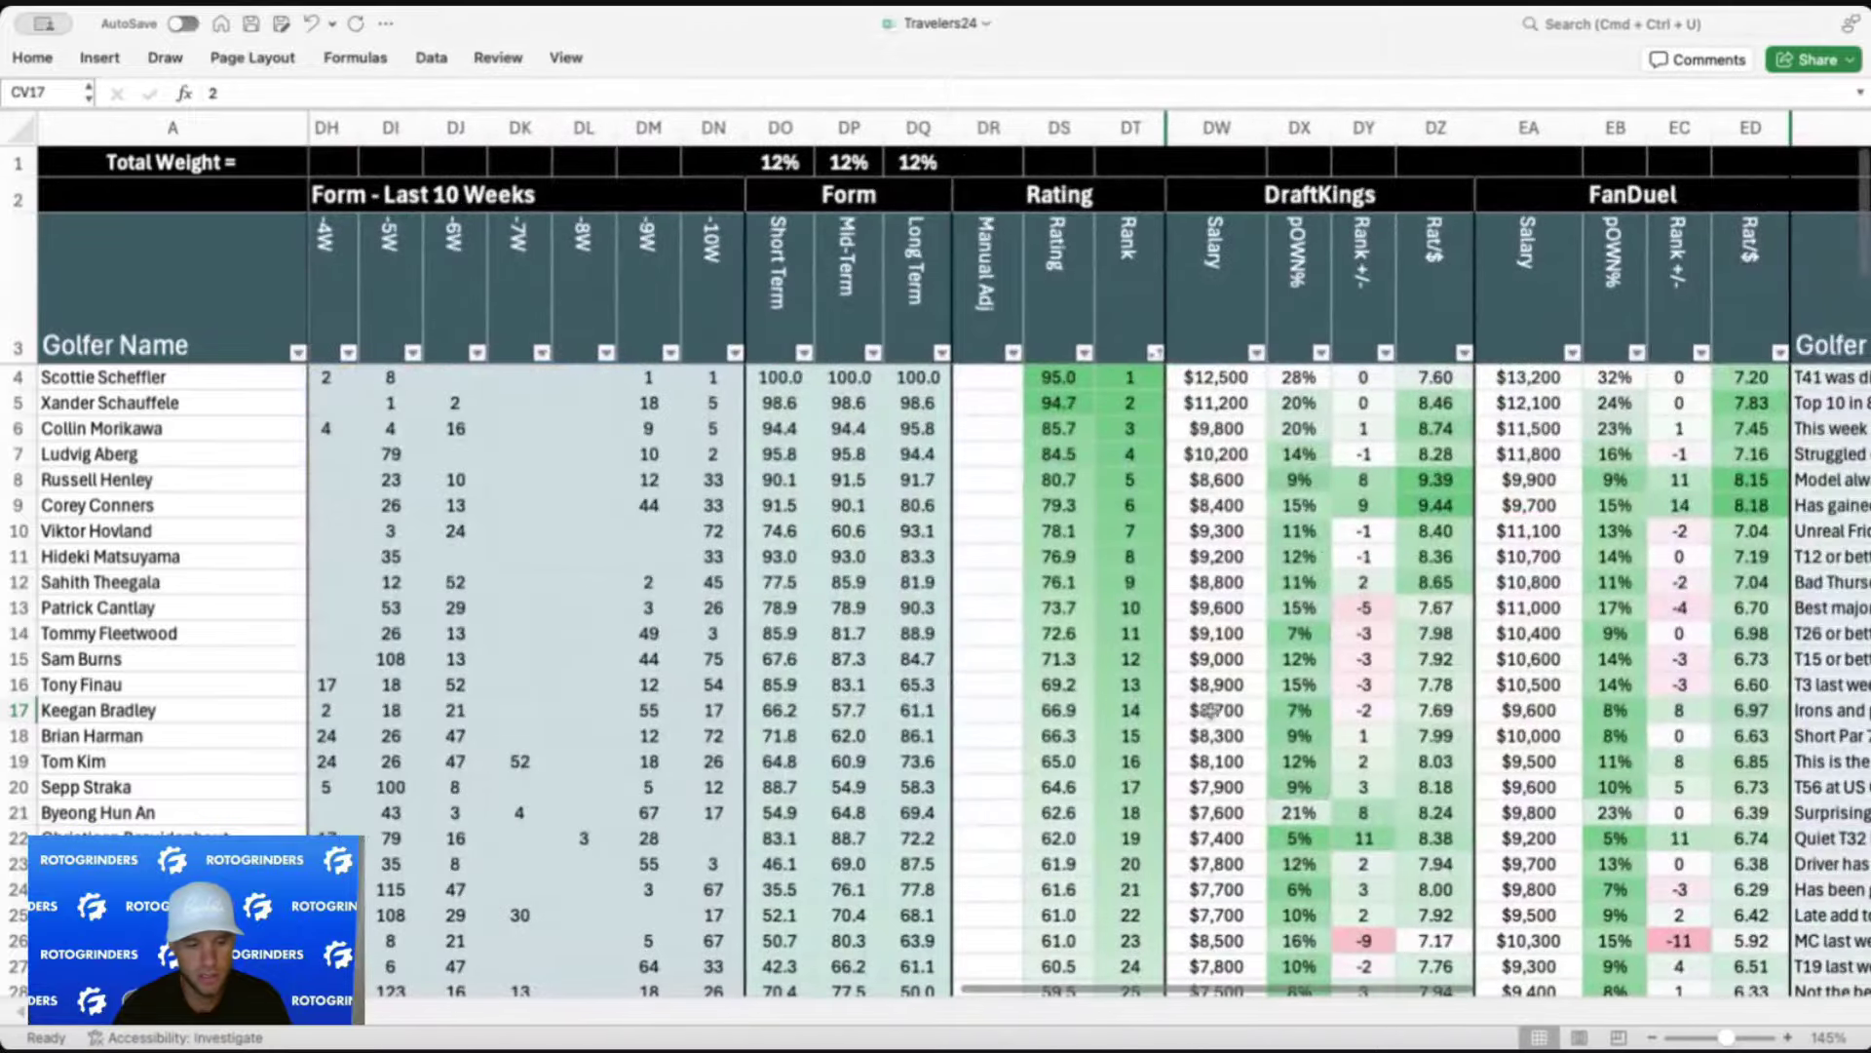
{"action": "left_click", "coordinate": [1245, 733]}
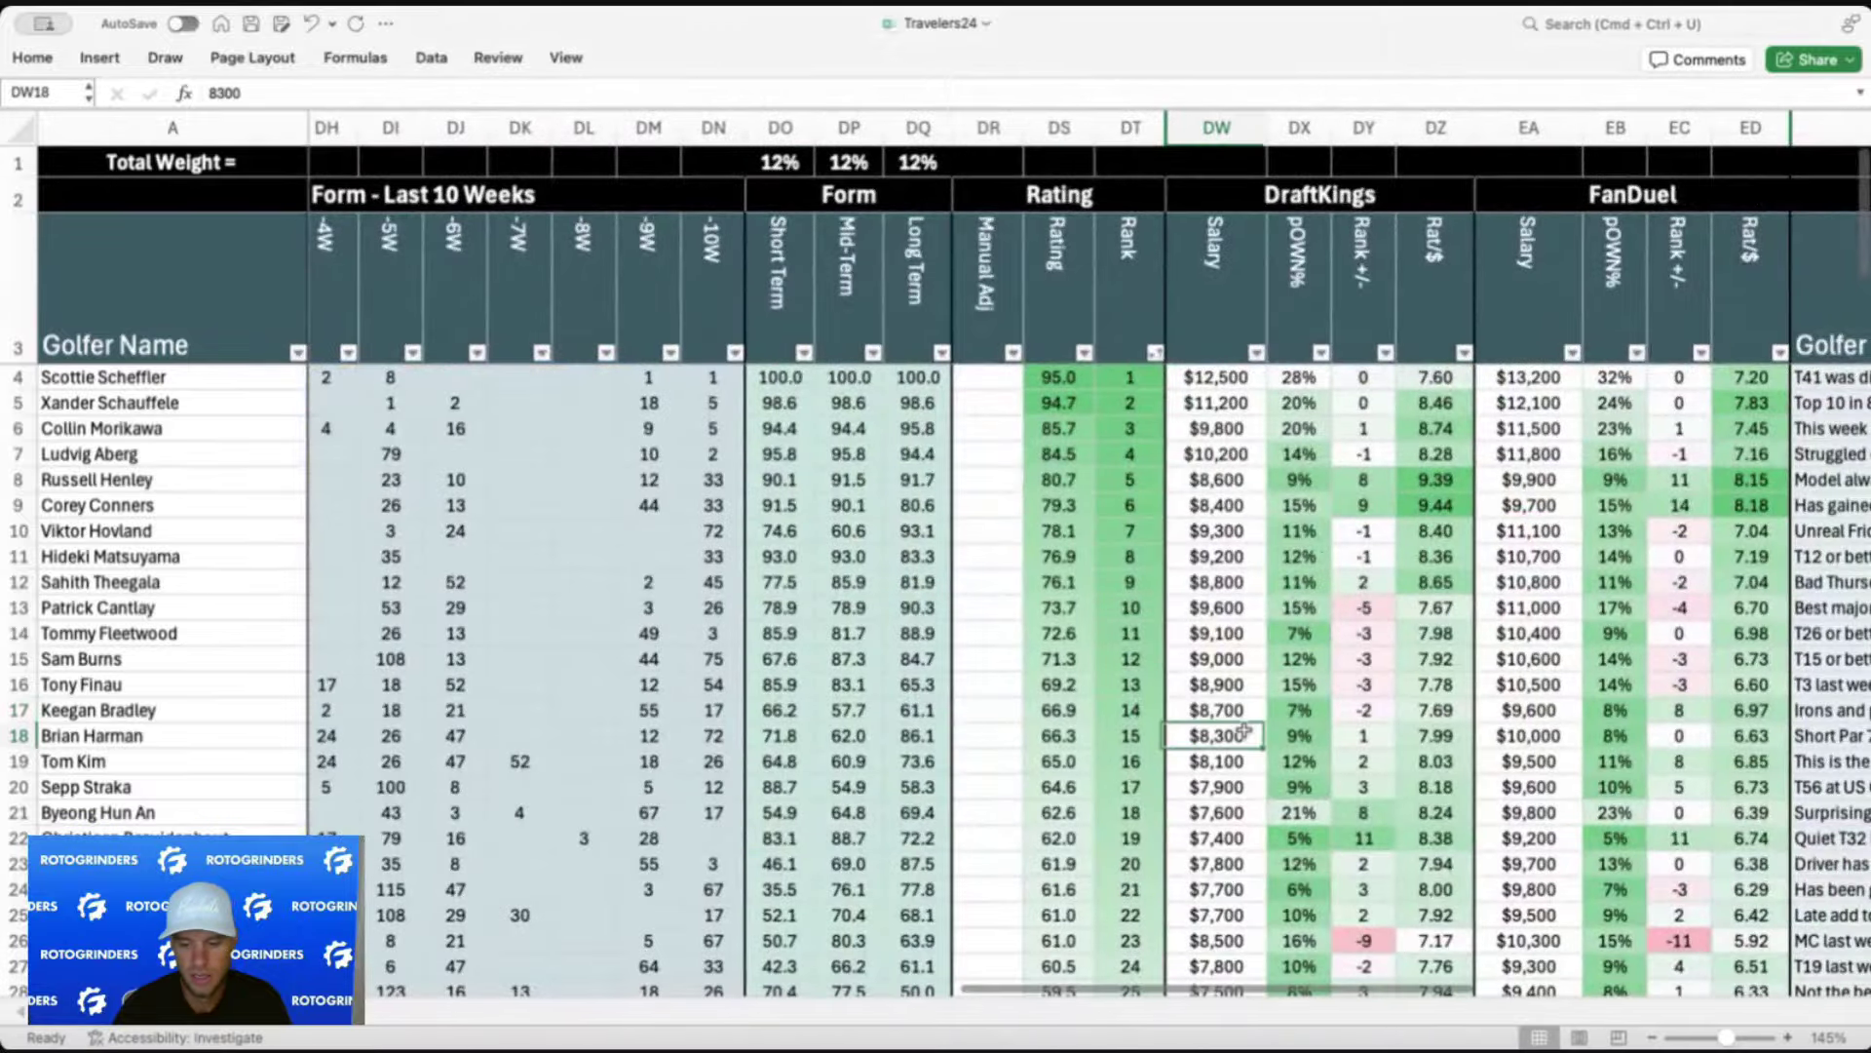
{"action": "scroll", "coordinate": [1245, 733], "scroll_direction": "left", "scroll_amount": 10}
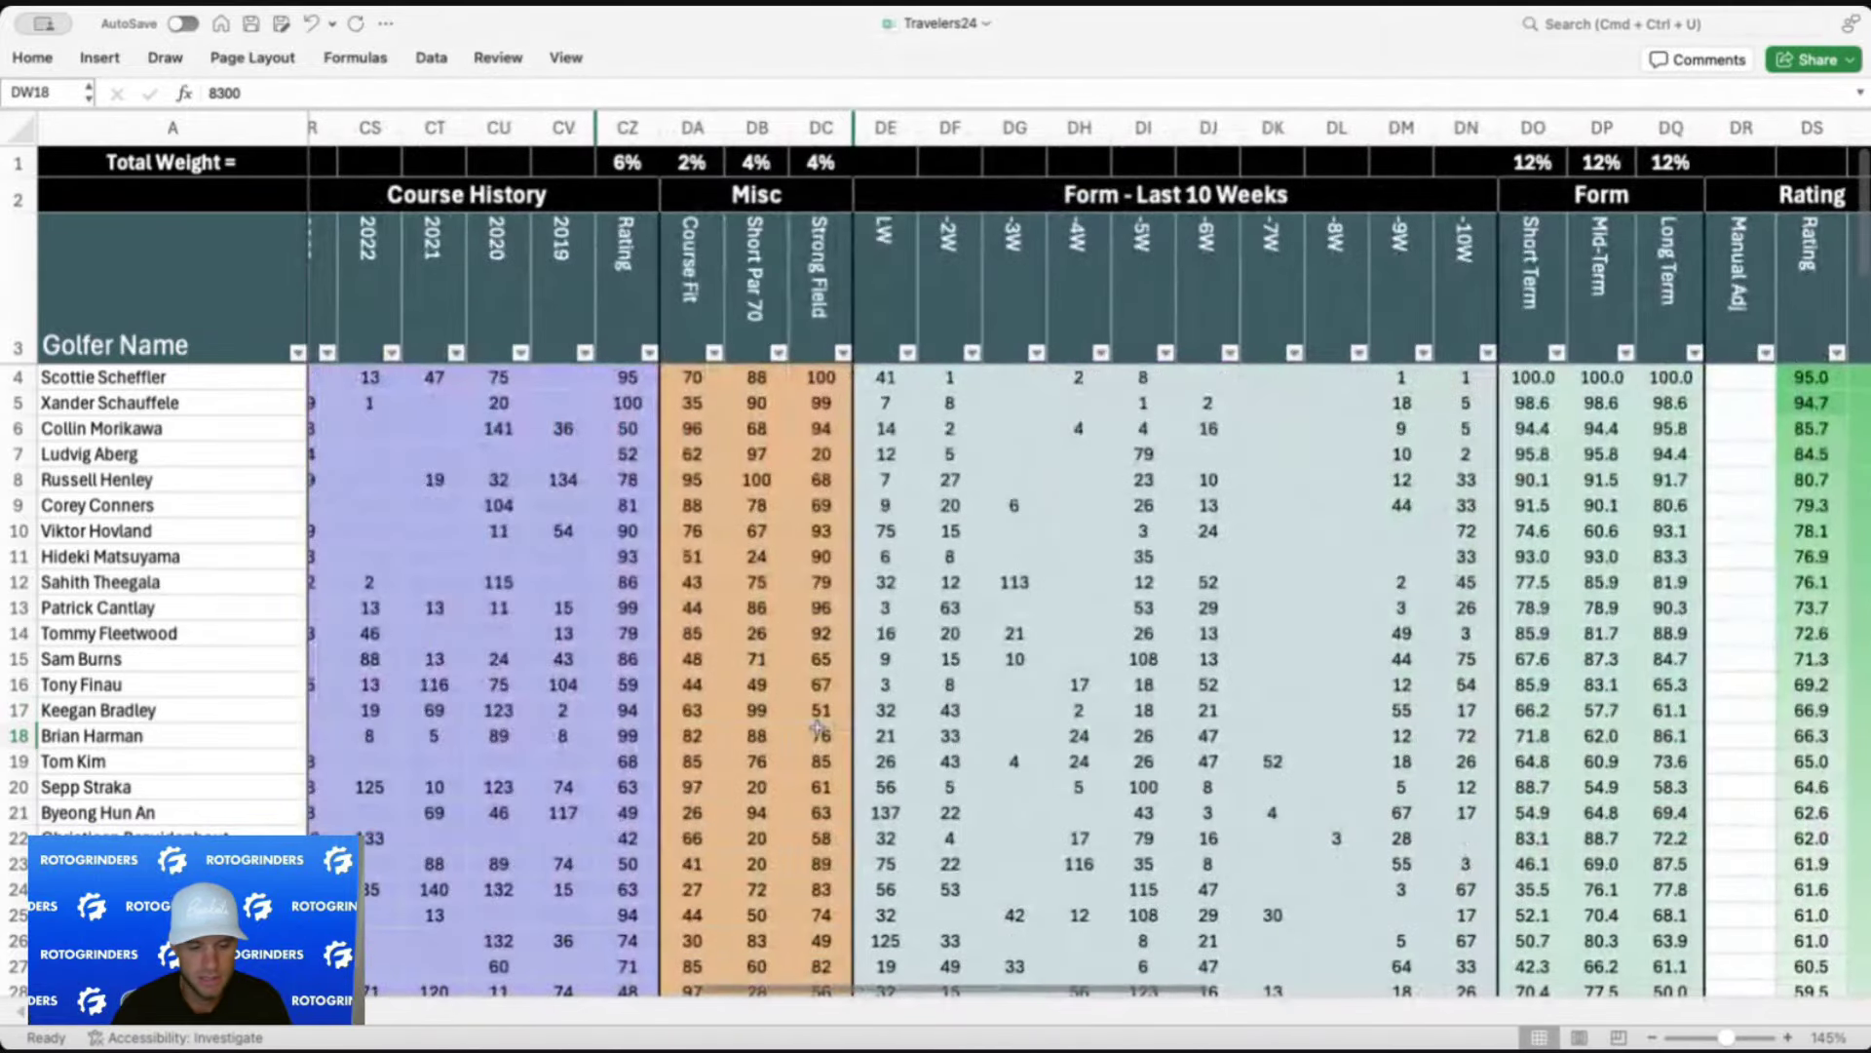
{"action": "scroll", "coordinate": [817, 726], "scroll_direction": "left", "scroll_amount": 3}
{"action": "left_click", "coordinate": [695, 736]}
{"action": "left_click", "coordinate": [780, 737]}
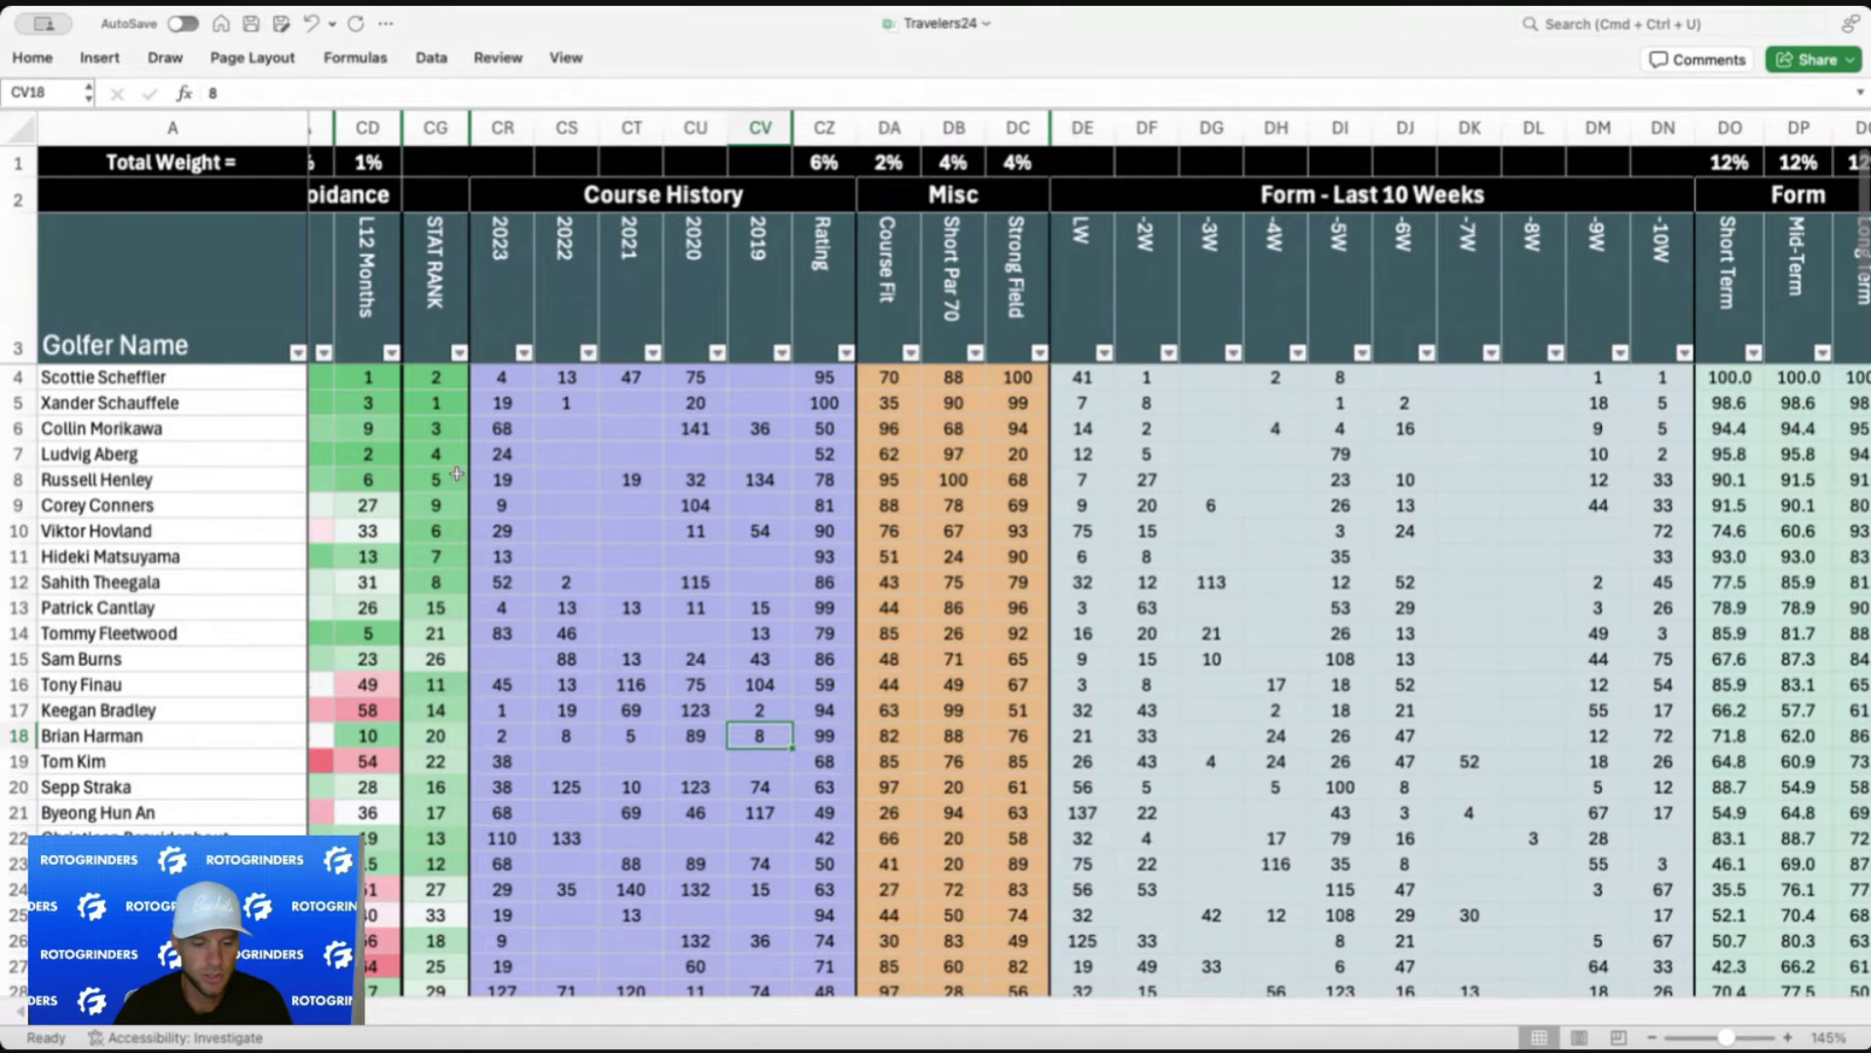
{"action": "scroll", "coordinate": [733, 738], "scroll_direction": "right", "scroll_amount": 3}
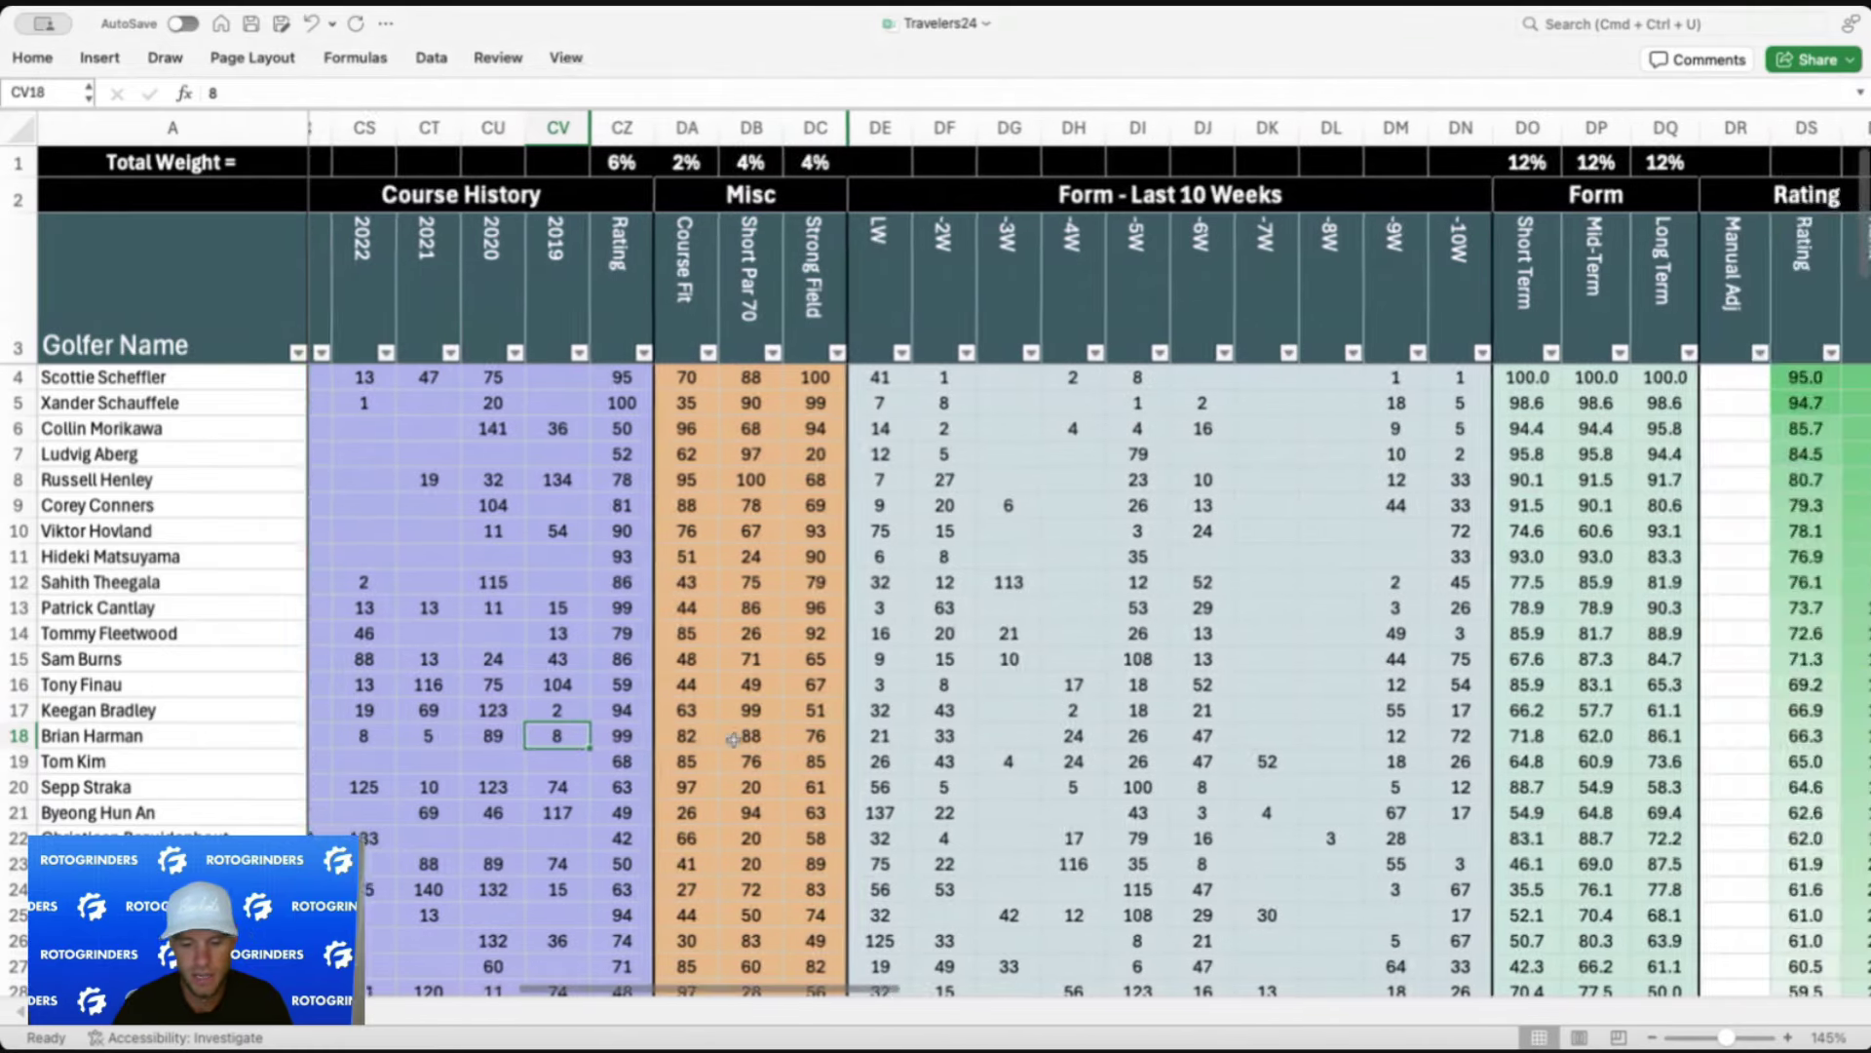
{"action": "scroll", "coordinate": [1193, 753], "scroll_direction": "right", "scroll_amount": 10}
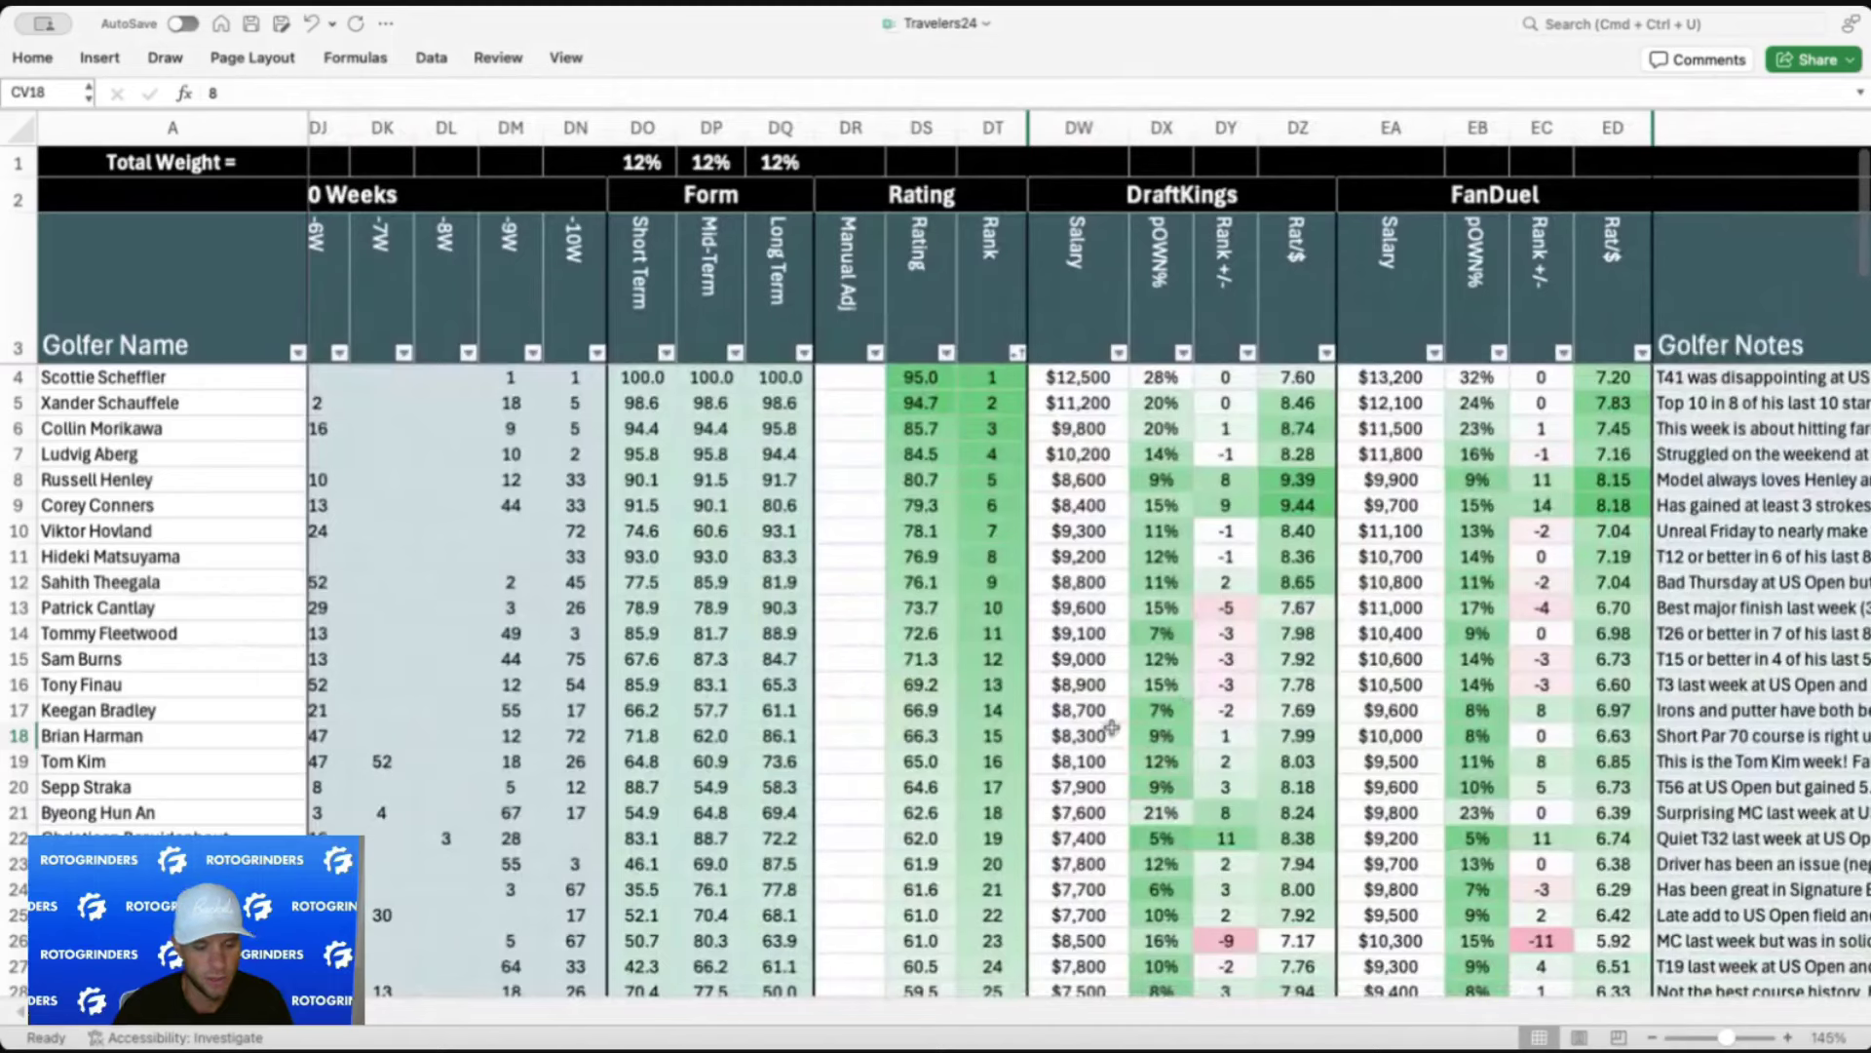
{"action": "left_click", "coordinate": [1119, 756]}
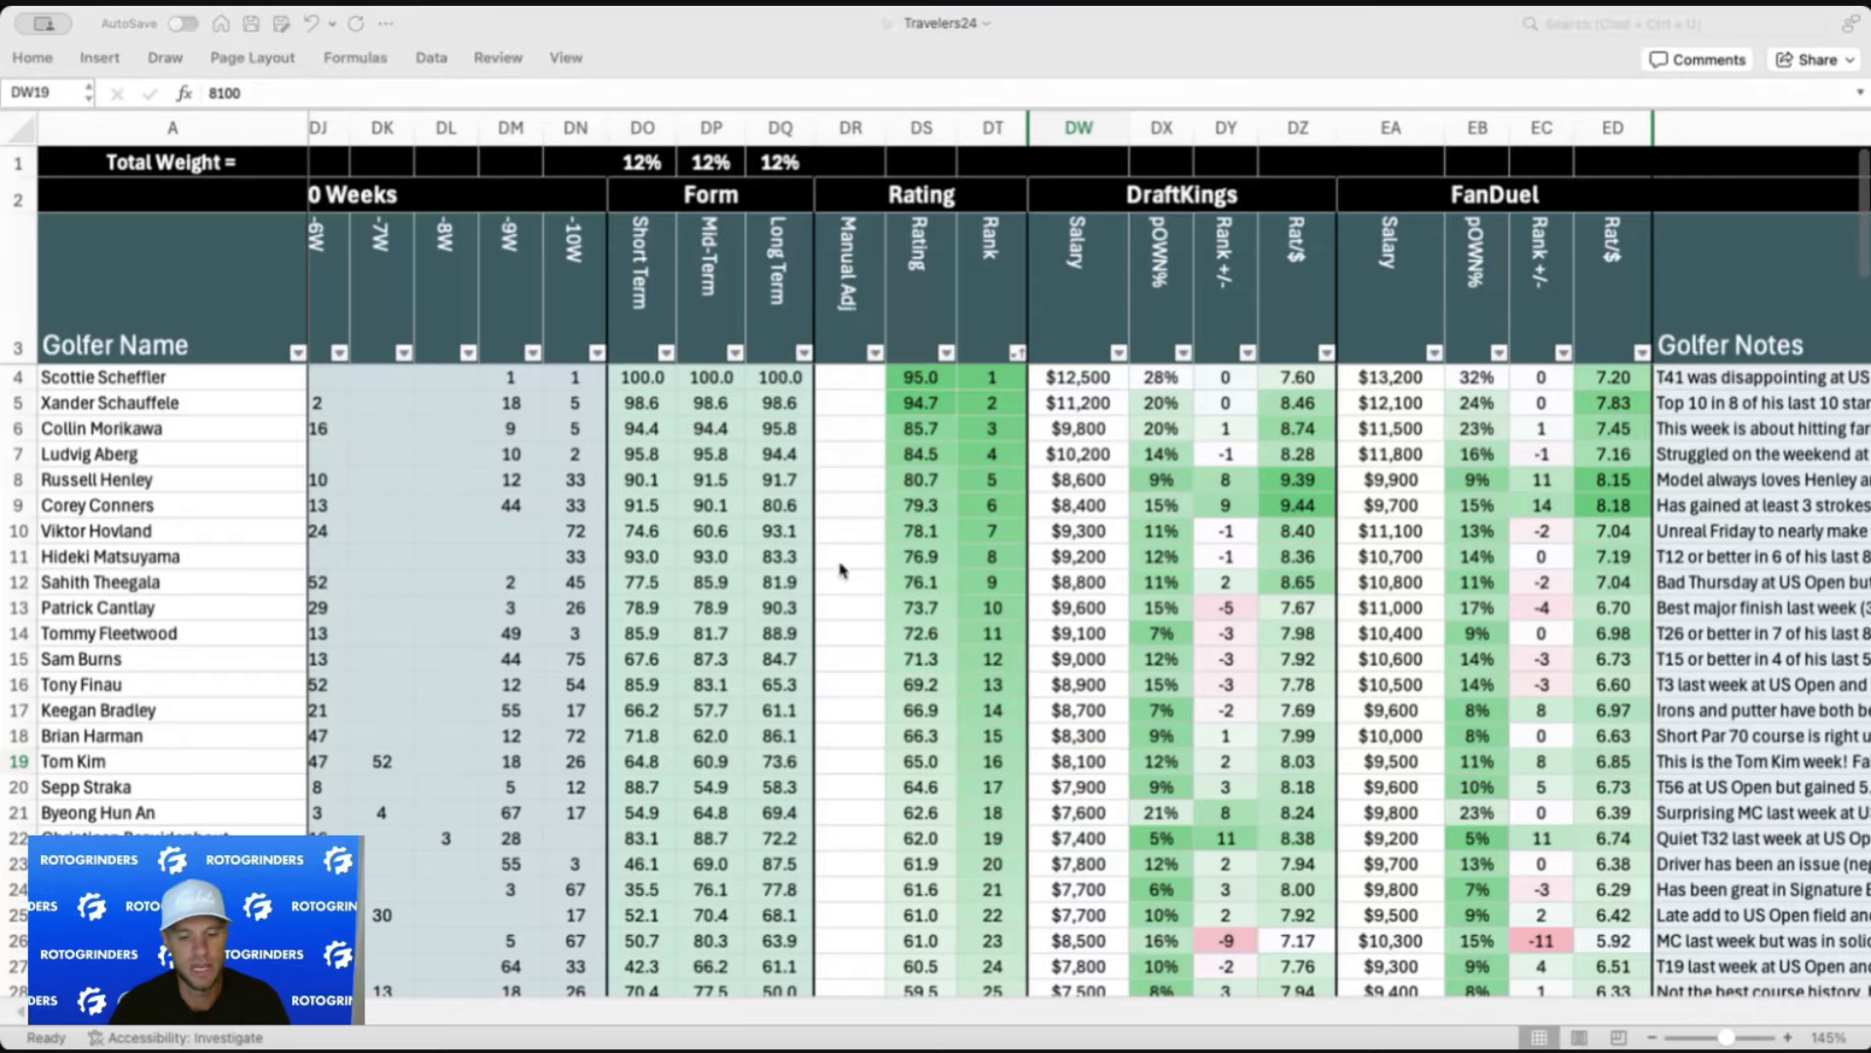
{"action": "left_click", "coordinate": [1070, 760]}
{"action": "scroll", "coordinate": [1070, 757], "scroll_direction": "left", "scroll_amount": 6}
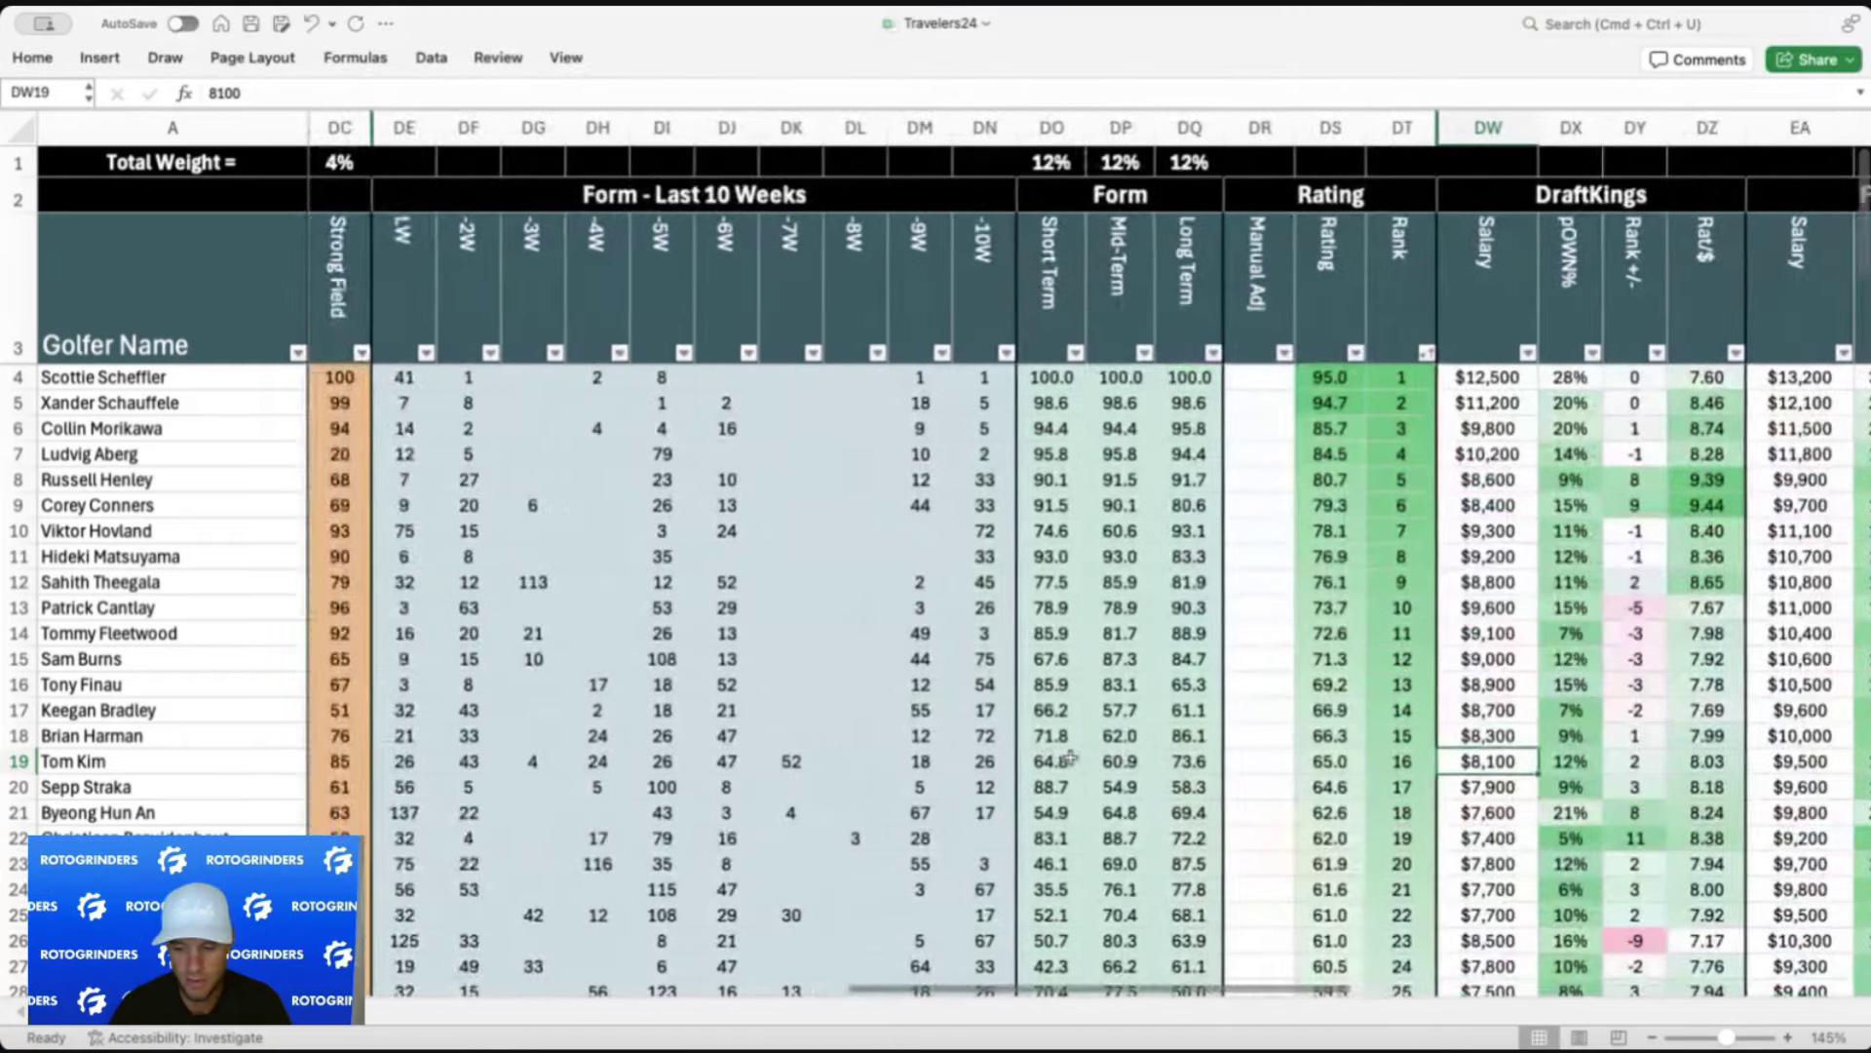
{"action": "scroll", "coordinate": [1070, 757], "scroll_direction": "right", "scroll_amount": 5}
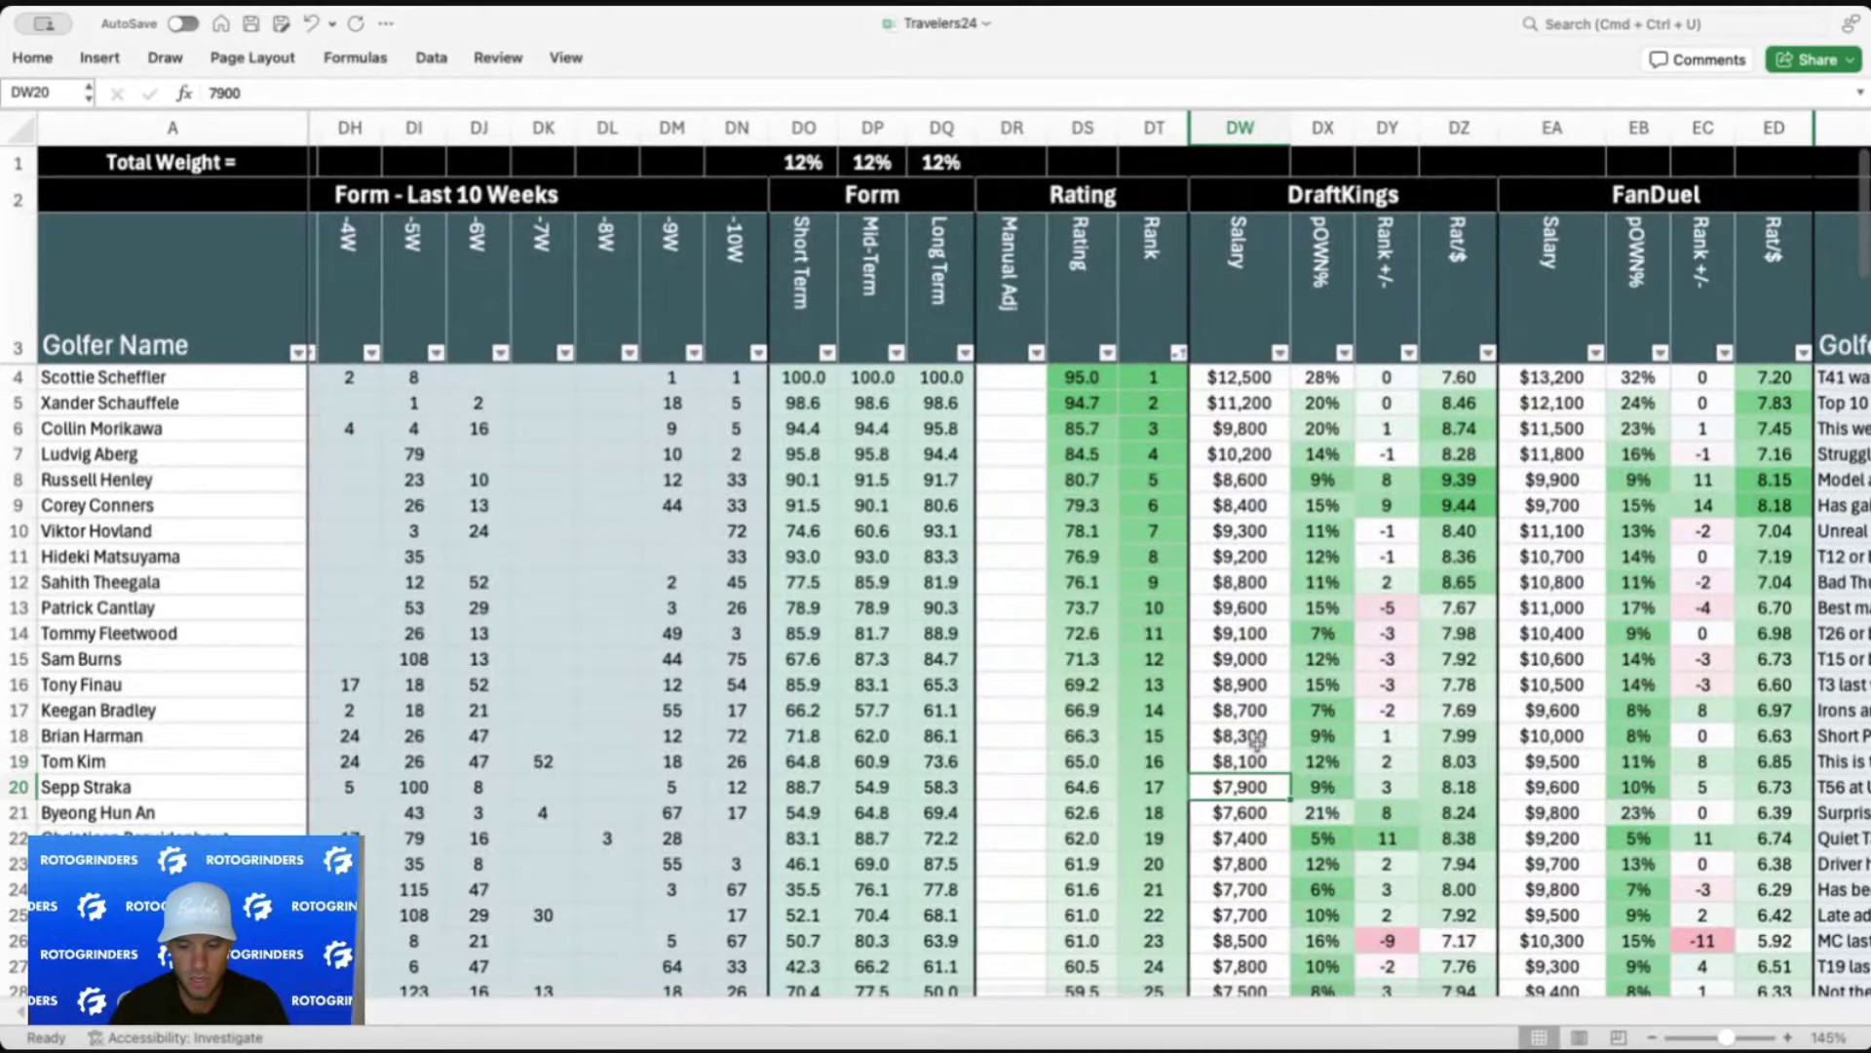
{"action": "left_click_drag", "start_coordinate": [1252, 736], "coordinate": [1257, 759]}
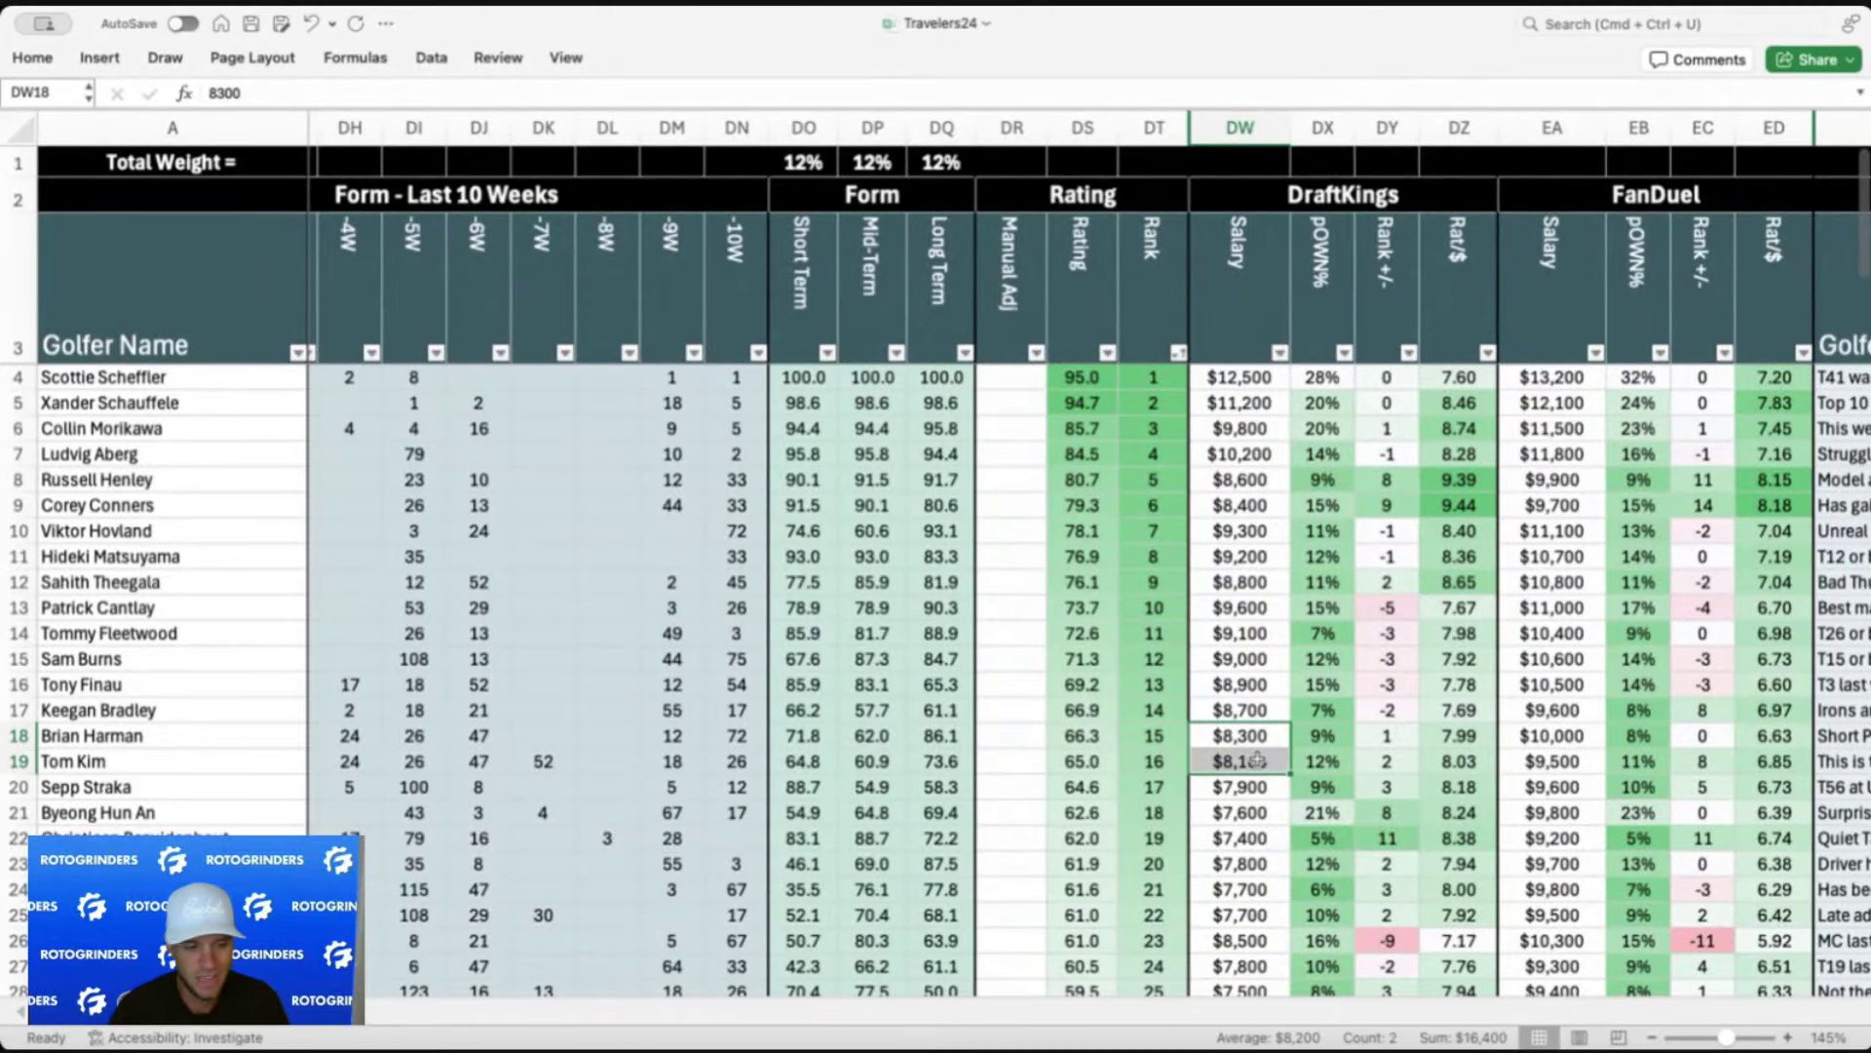
{"action": "scroll", "coordinate": [1262, 546], "scroll_direction": "down", "scroll_amount": 1}
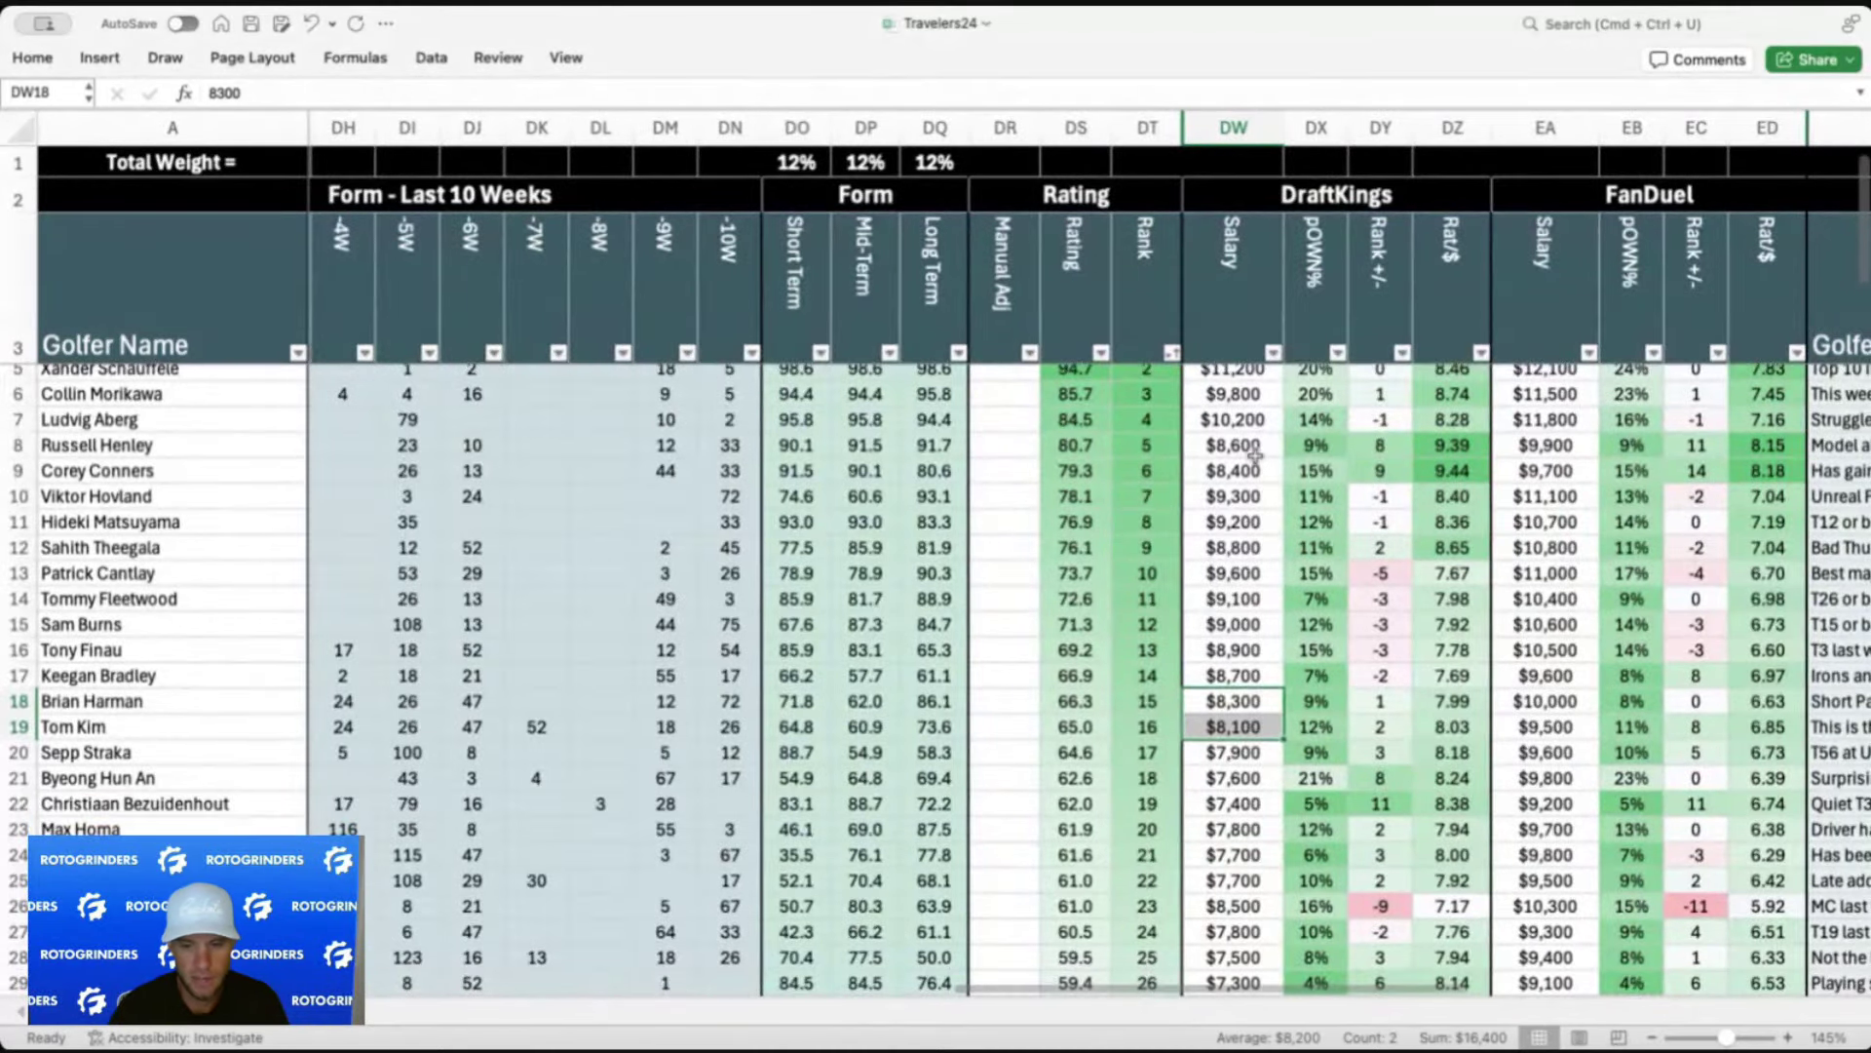
{"action": "left_click_drag", "start_coordinate": [1255, 454], "coordinate": [1255, 475]}
{"action": "left_click", "coordinate": [1262, 657]}
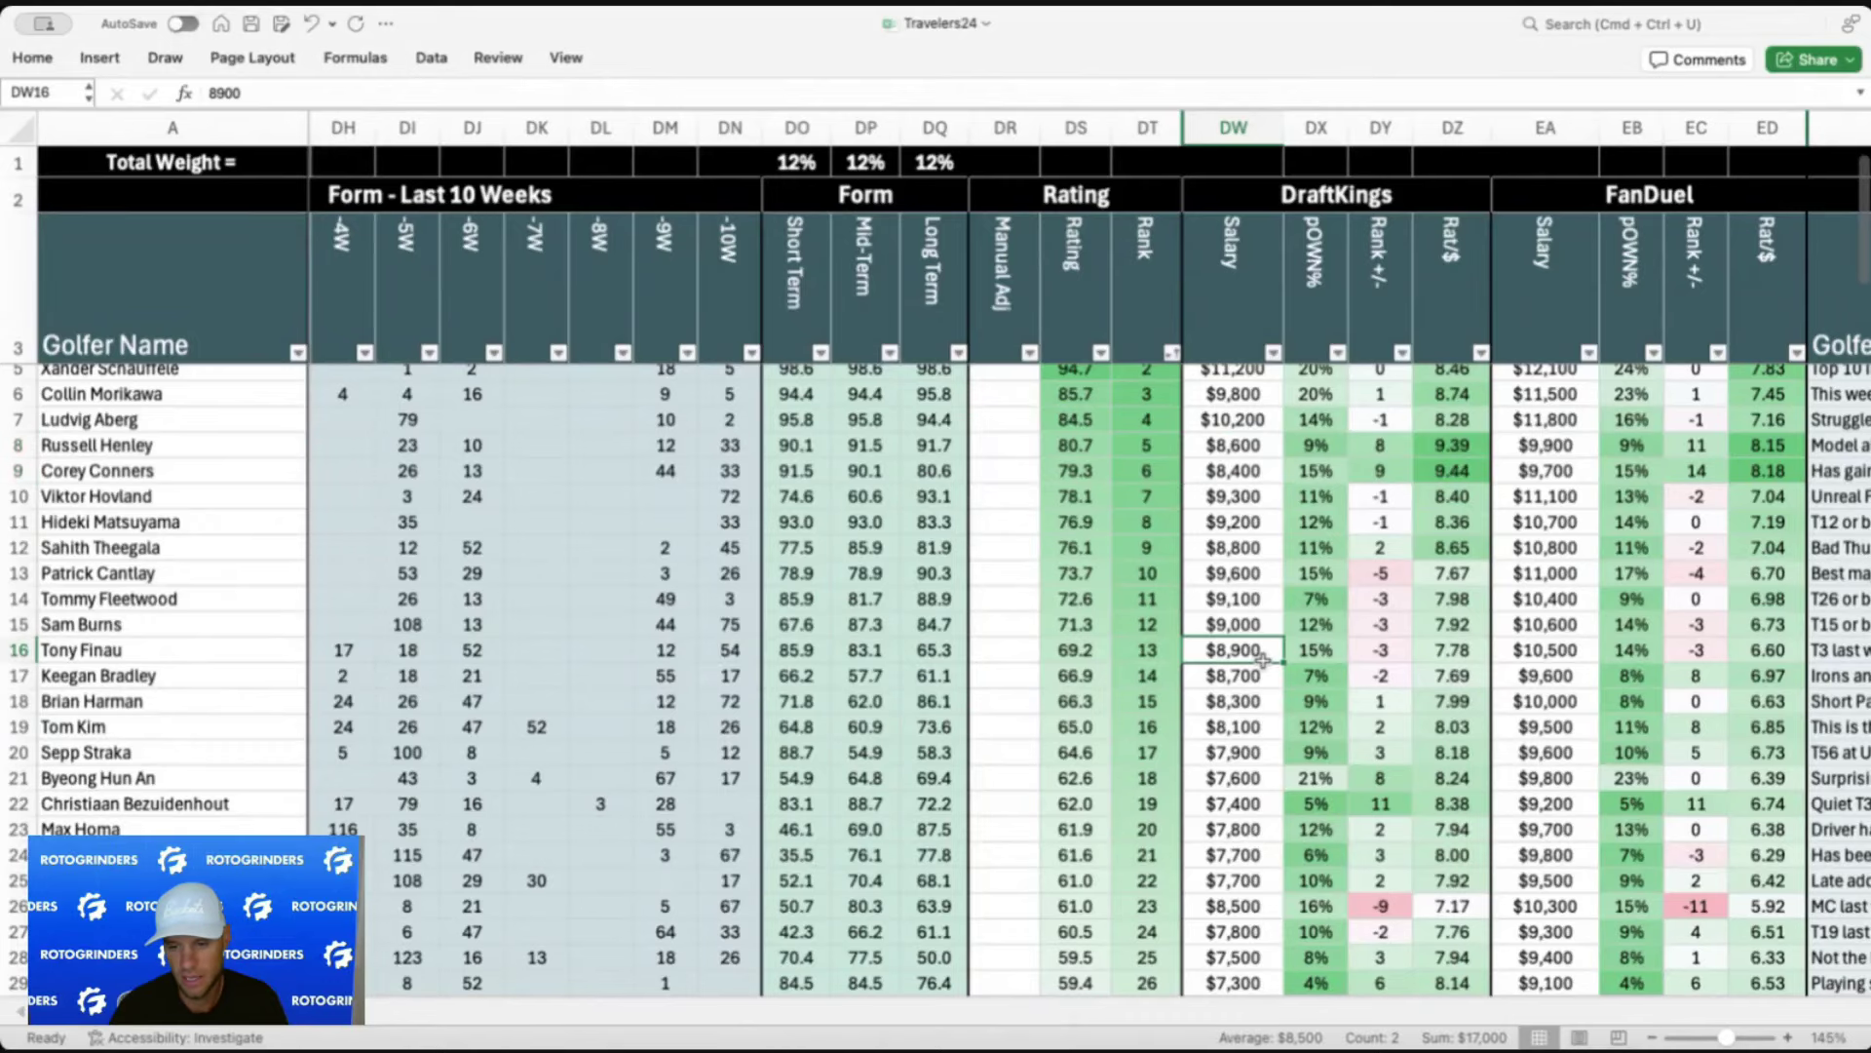
{"action": "scroll", "coordinate": [1262, 660], "scroll_direction": "up", "scroll_amount": 1}
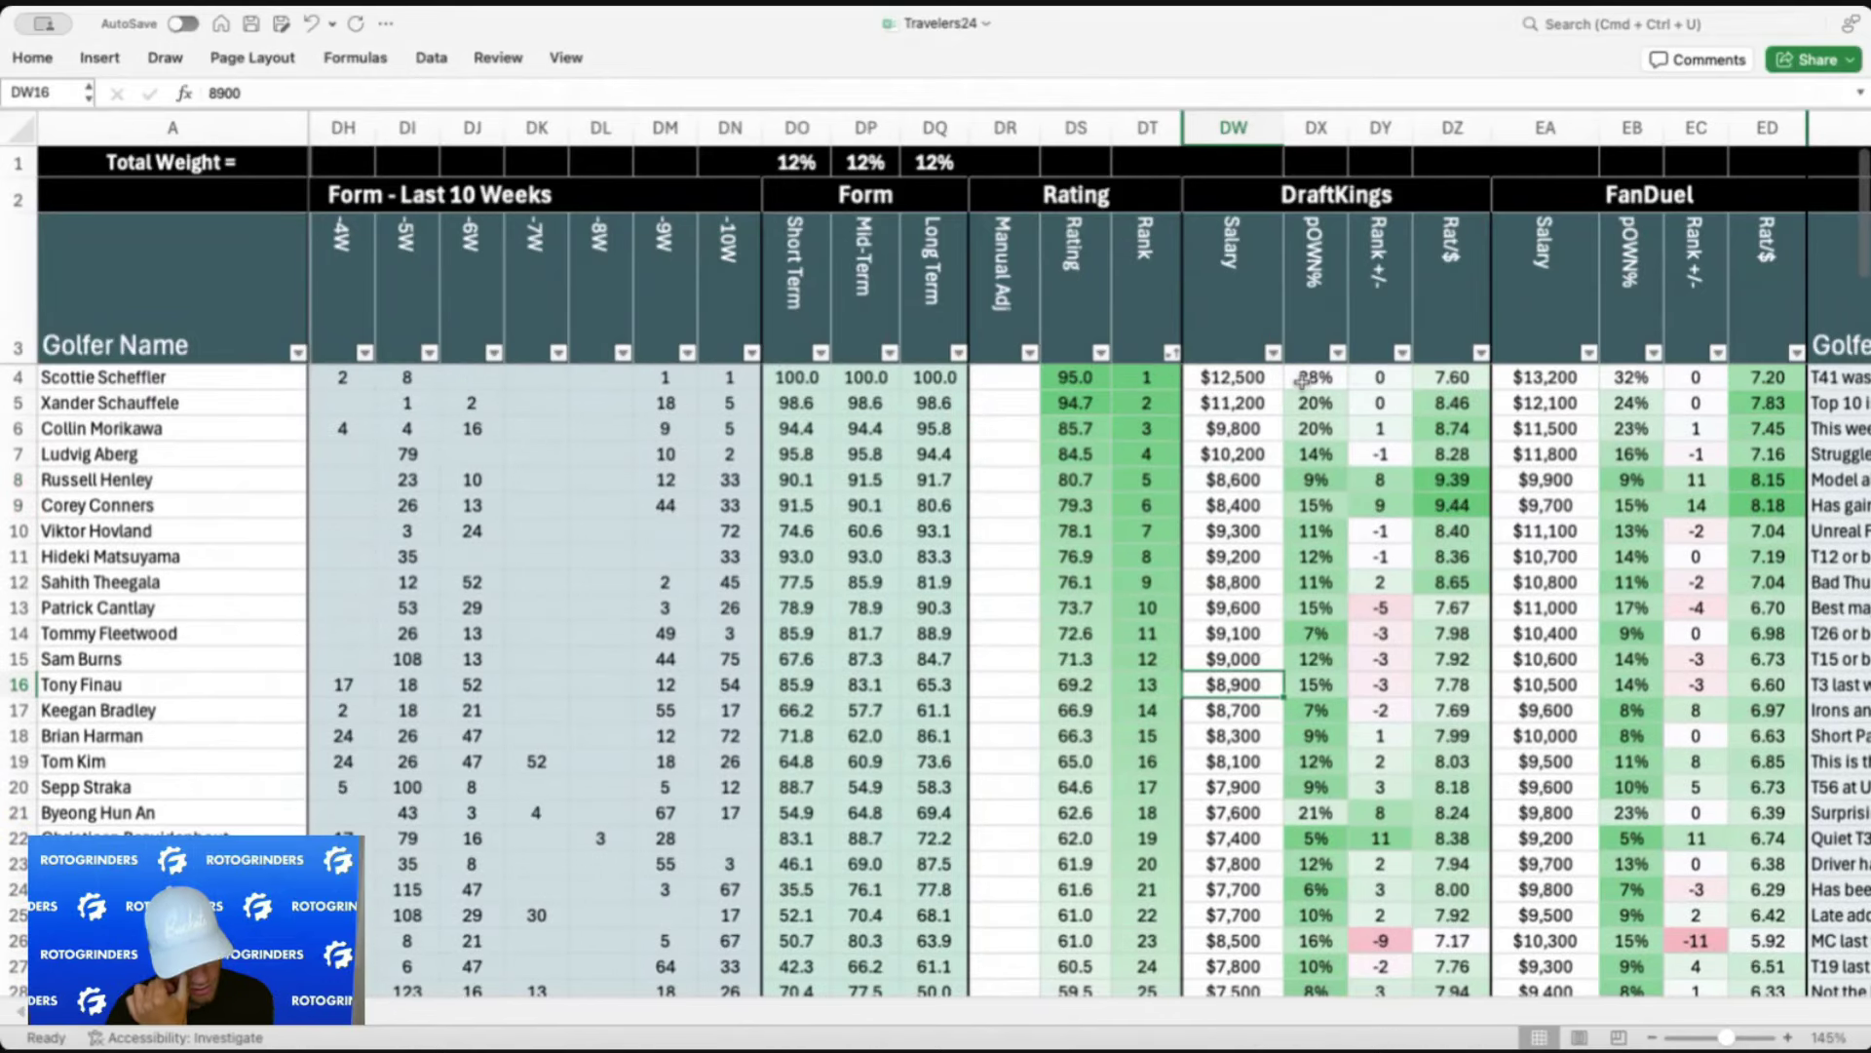
{"action": "left_click_drag", "start_coordinate": [1255, 480], "coordinate": [1255, 502]}
{"action": "left_click", "coordinate": [1247, 380]}
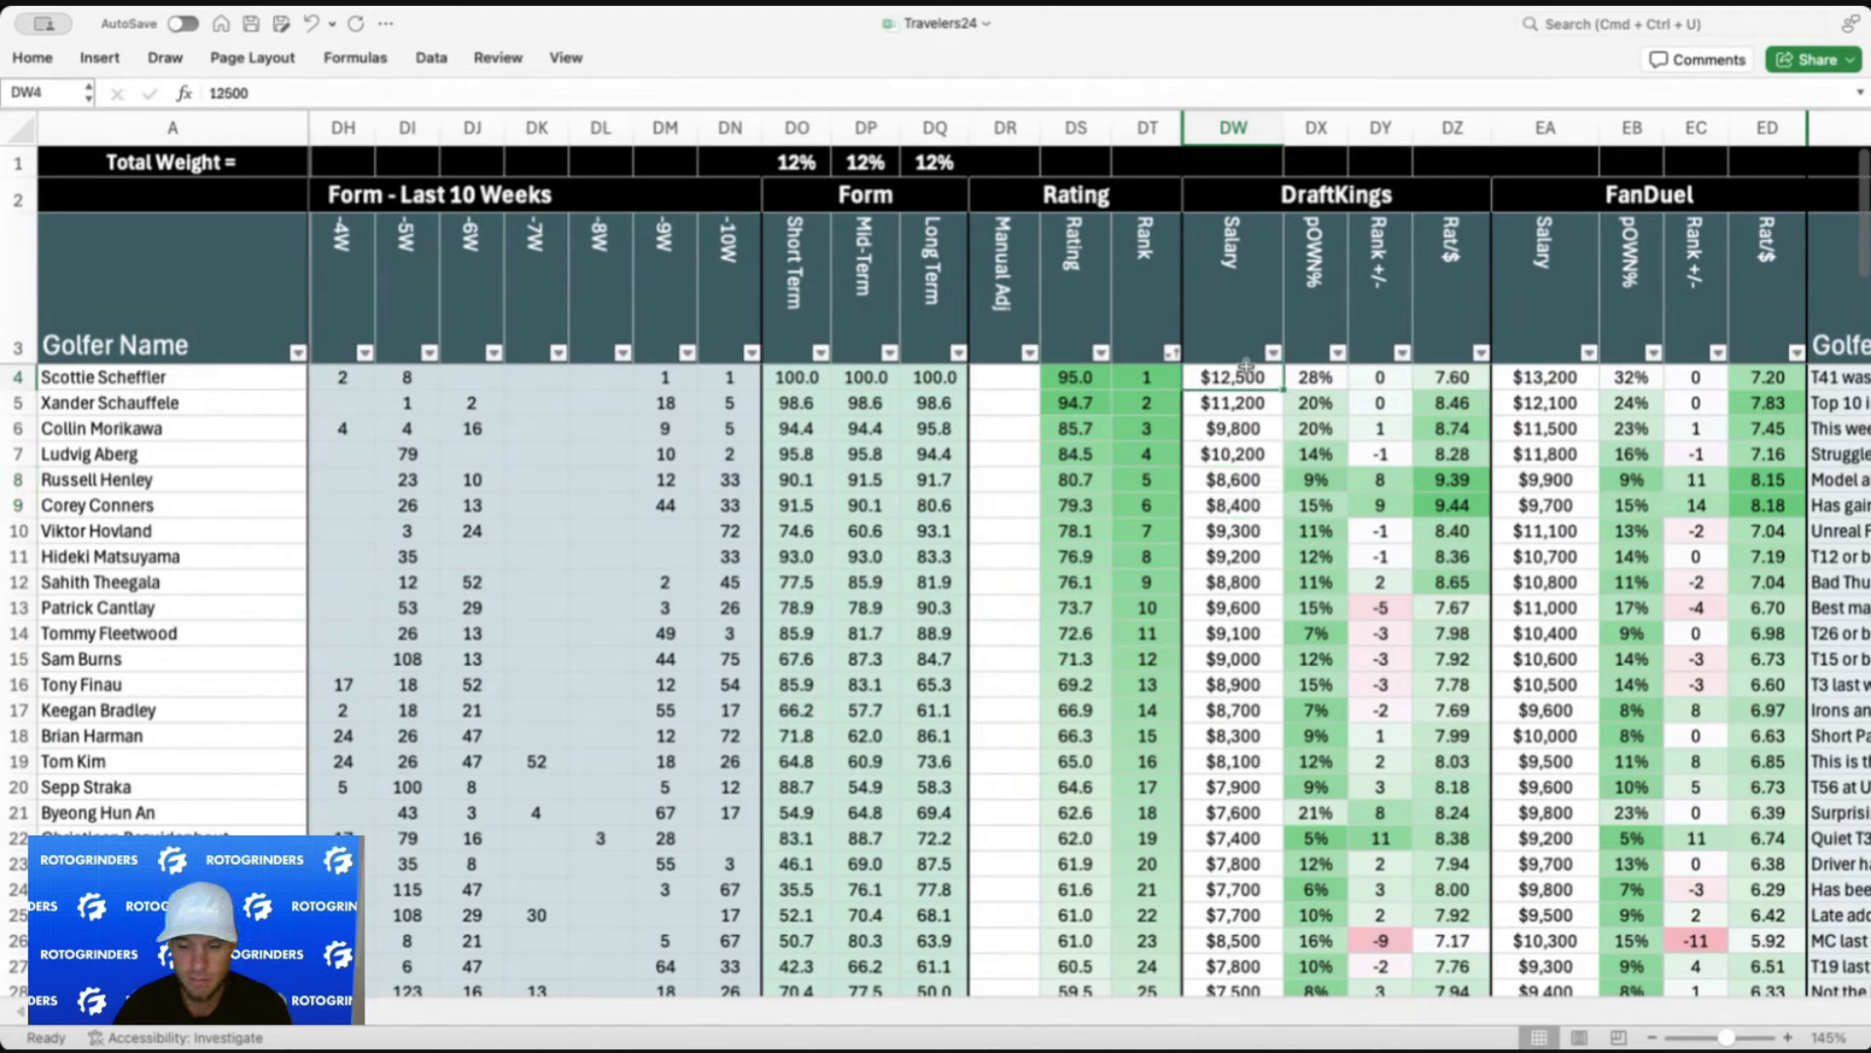
{"action": "left_click_drag", "start_coordinate": [1228, 483], "coordinate": [1228, 501]}
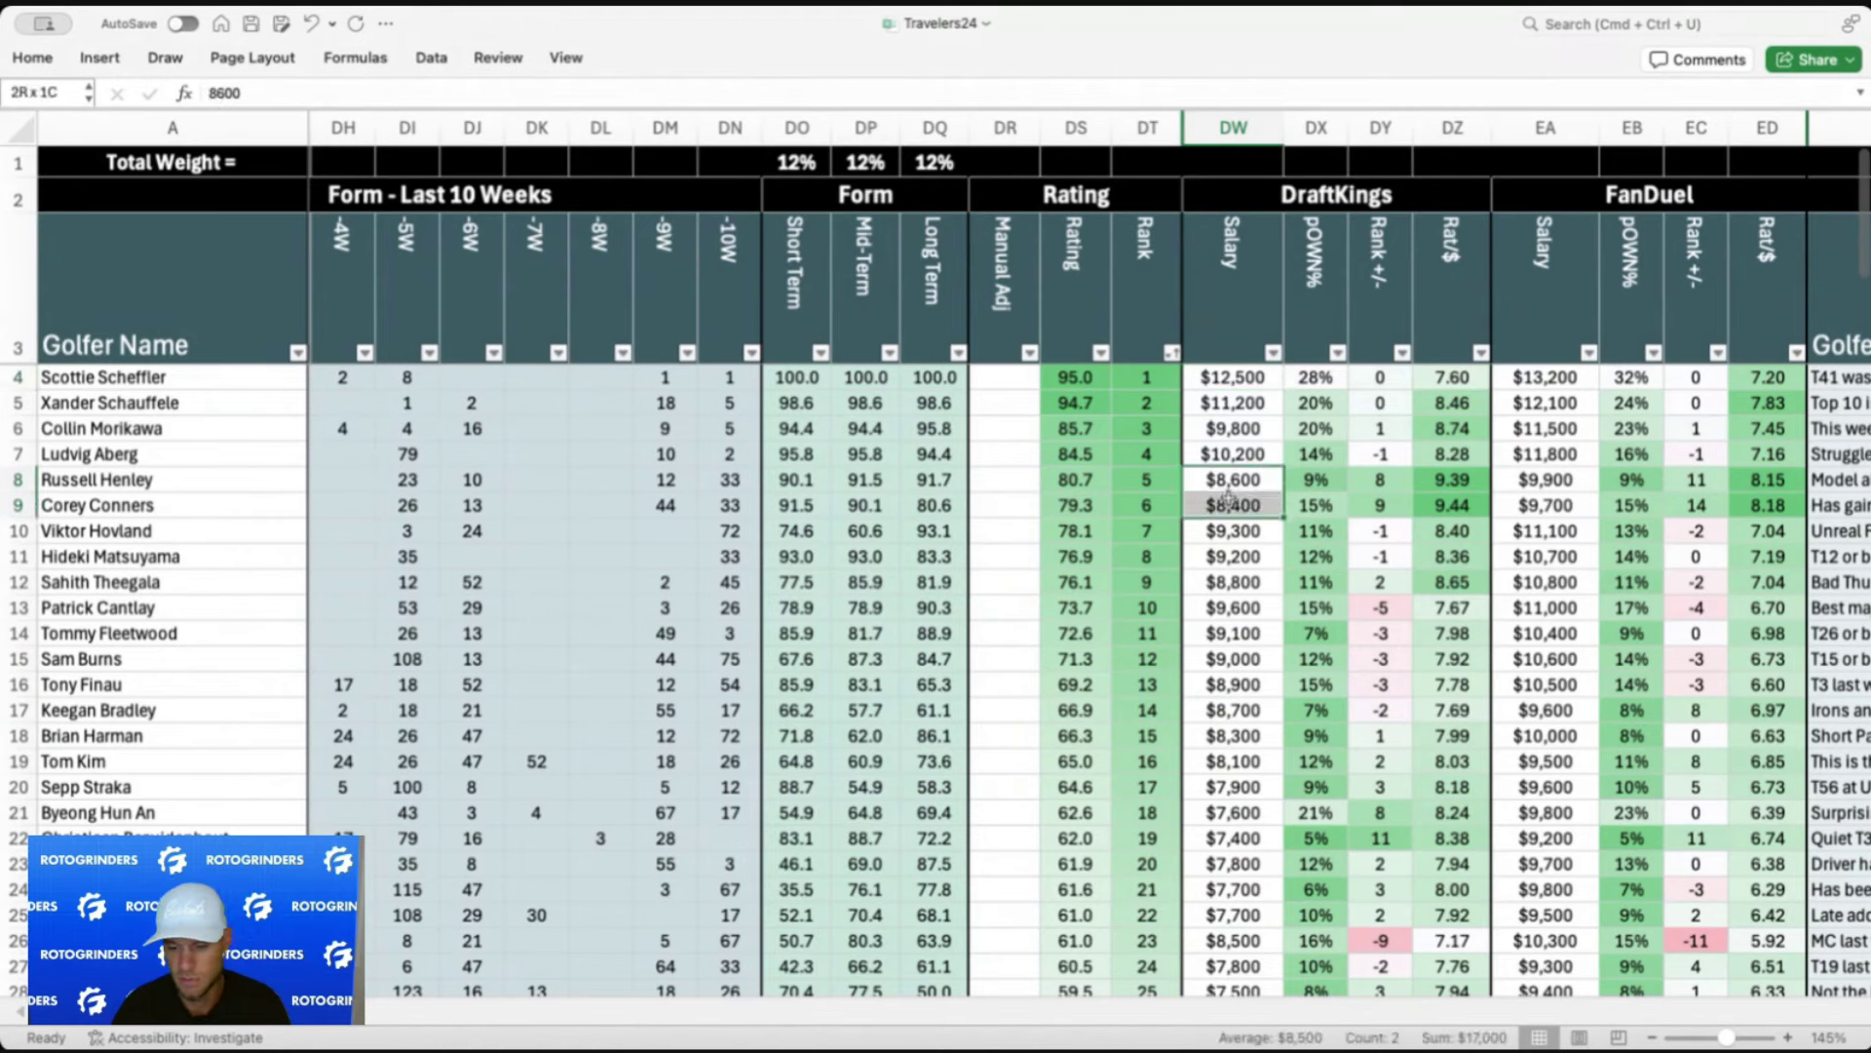
{"action": "left_click_drag", "start_coordinate": [1233, 733], "coordinate": [1233, 764]}
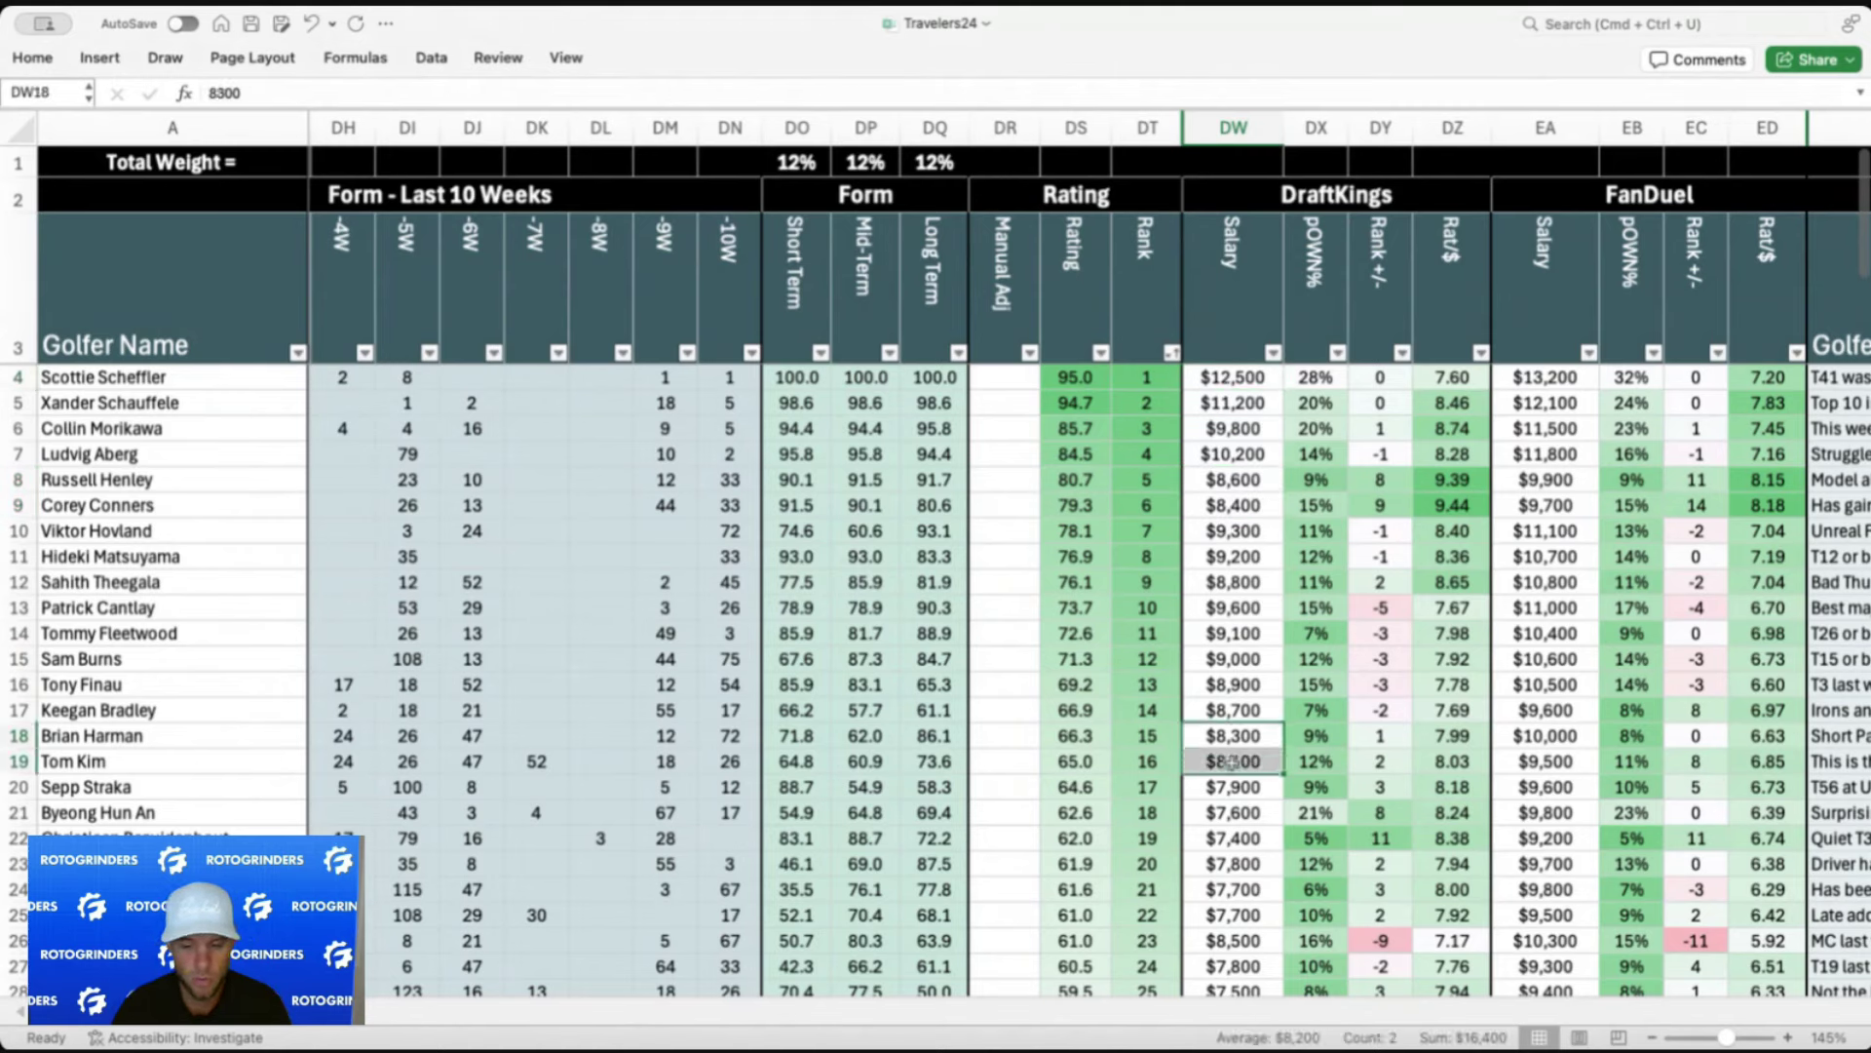
{"action": "scroll", "coordinate": [1231, 761], "scroll_direction": "down", "scroll_amount": 5}
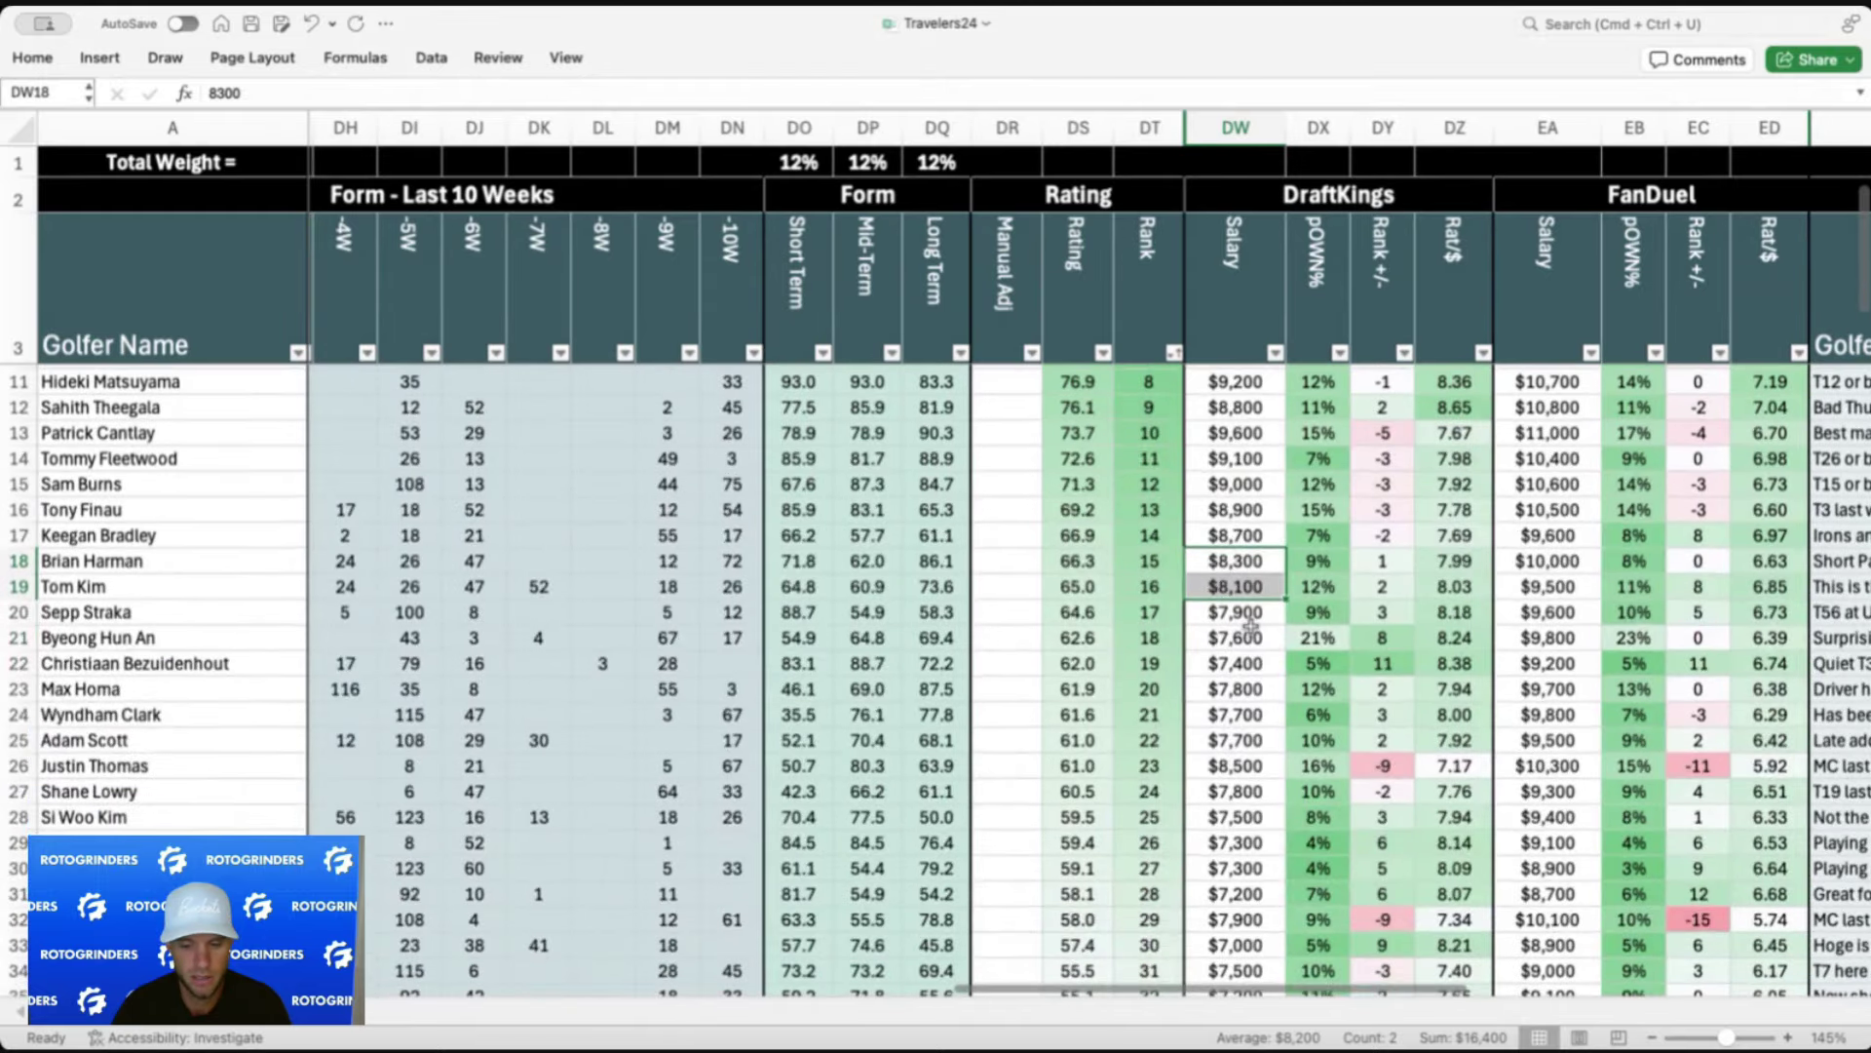
{"action": "left_click", "coordinate": [1255, 616]}
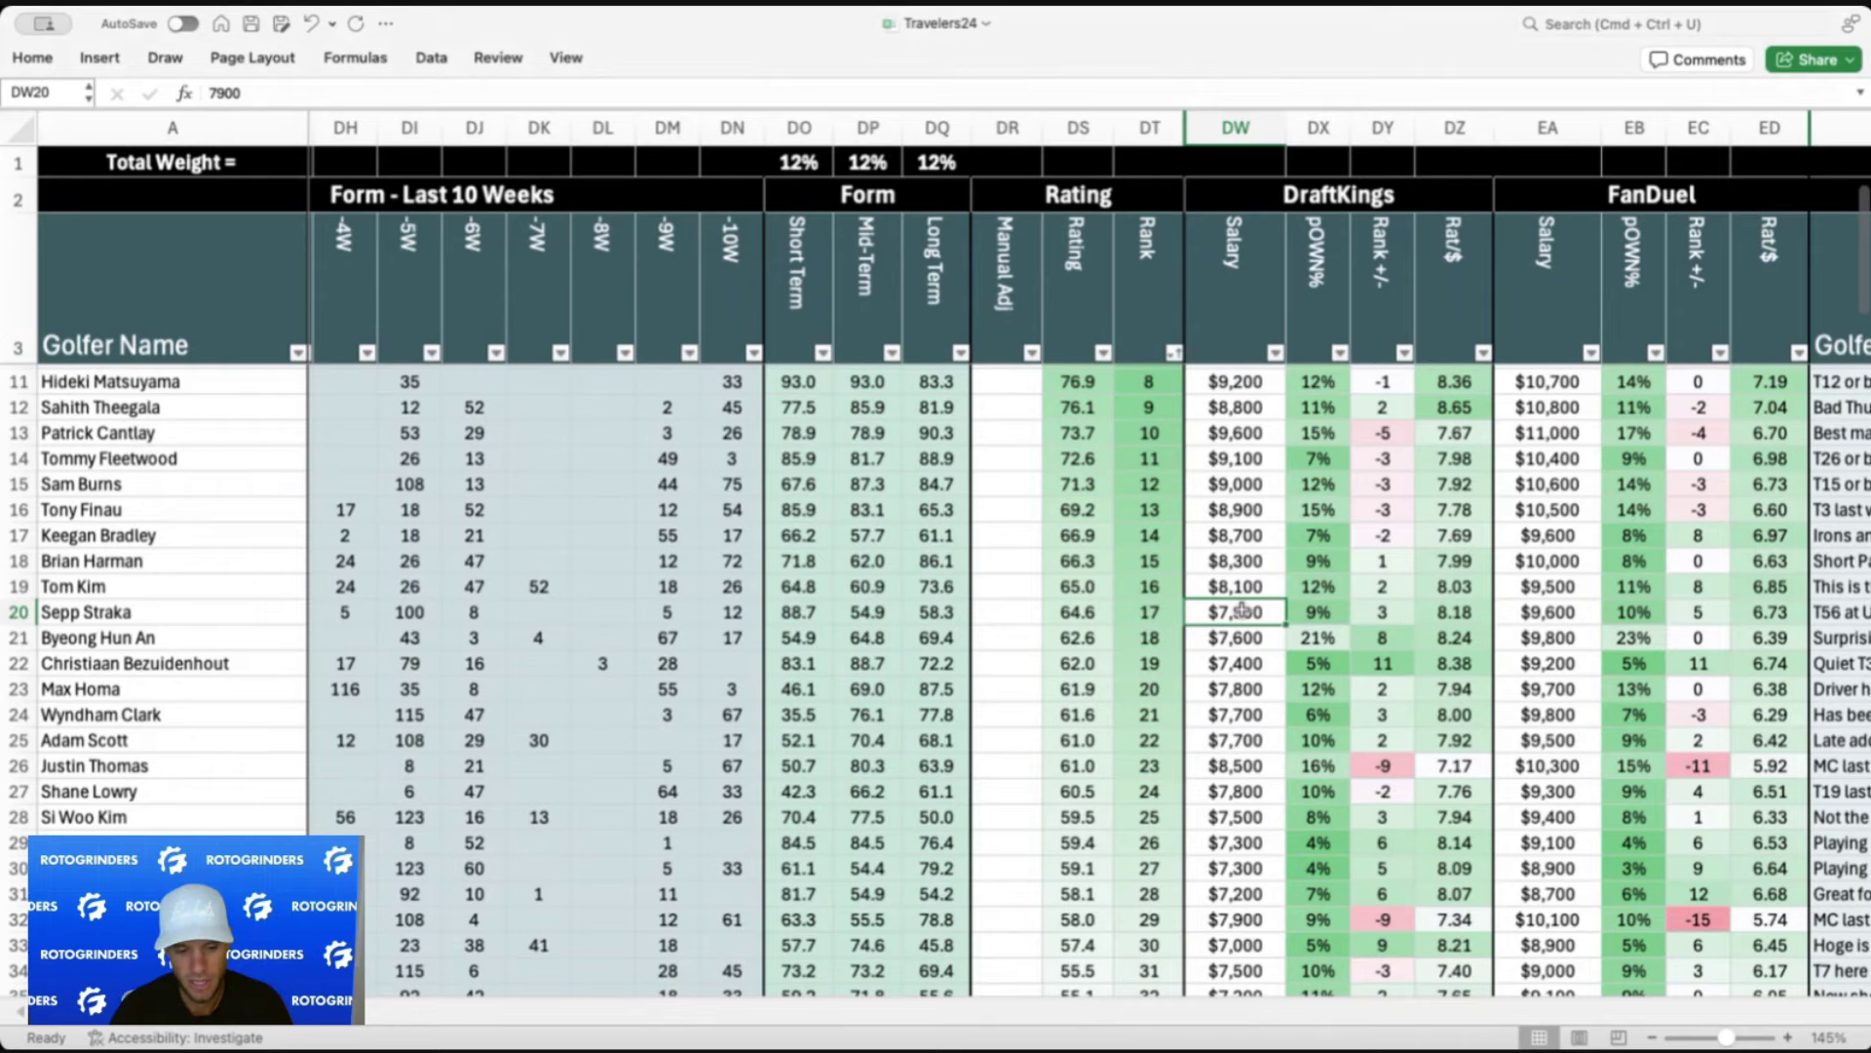
{"action": "scroll", "coordinate": [975, 614], "scroll_direction": "left", "scroll_amount": 3}
{"action": "left_click", "coordinate": [846, 616]}
{"action": "left_click", "coordinate": [653, 614]}
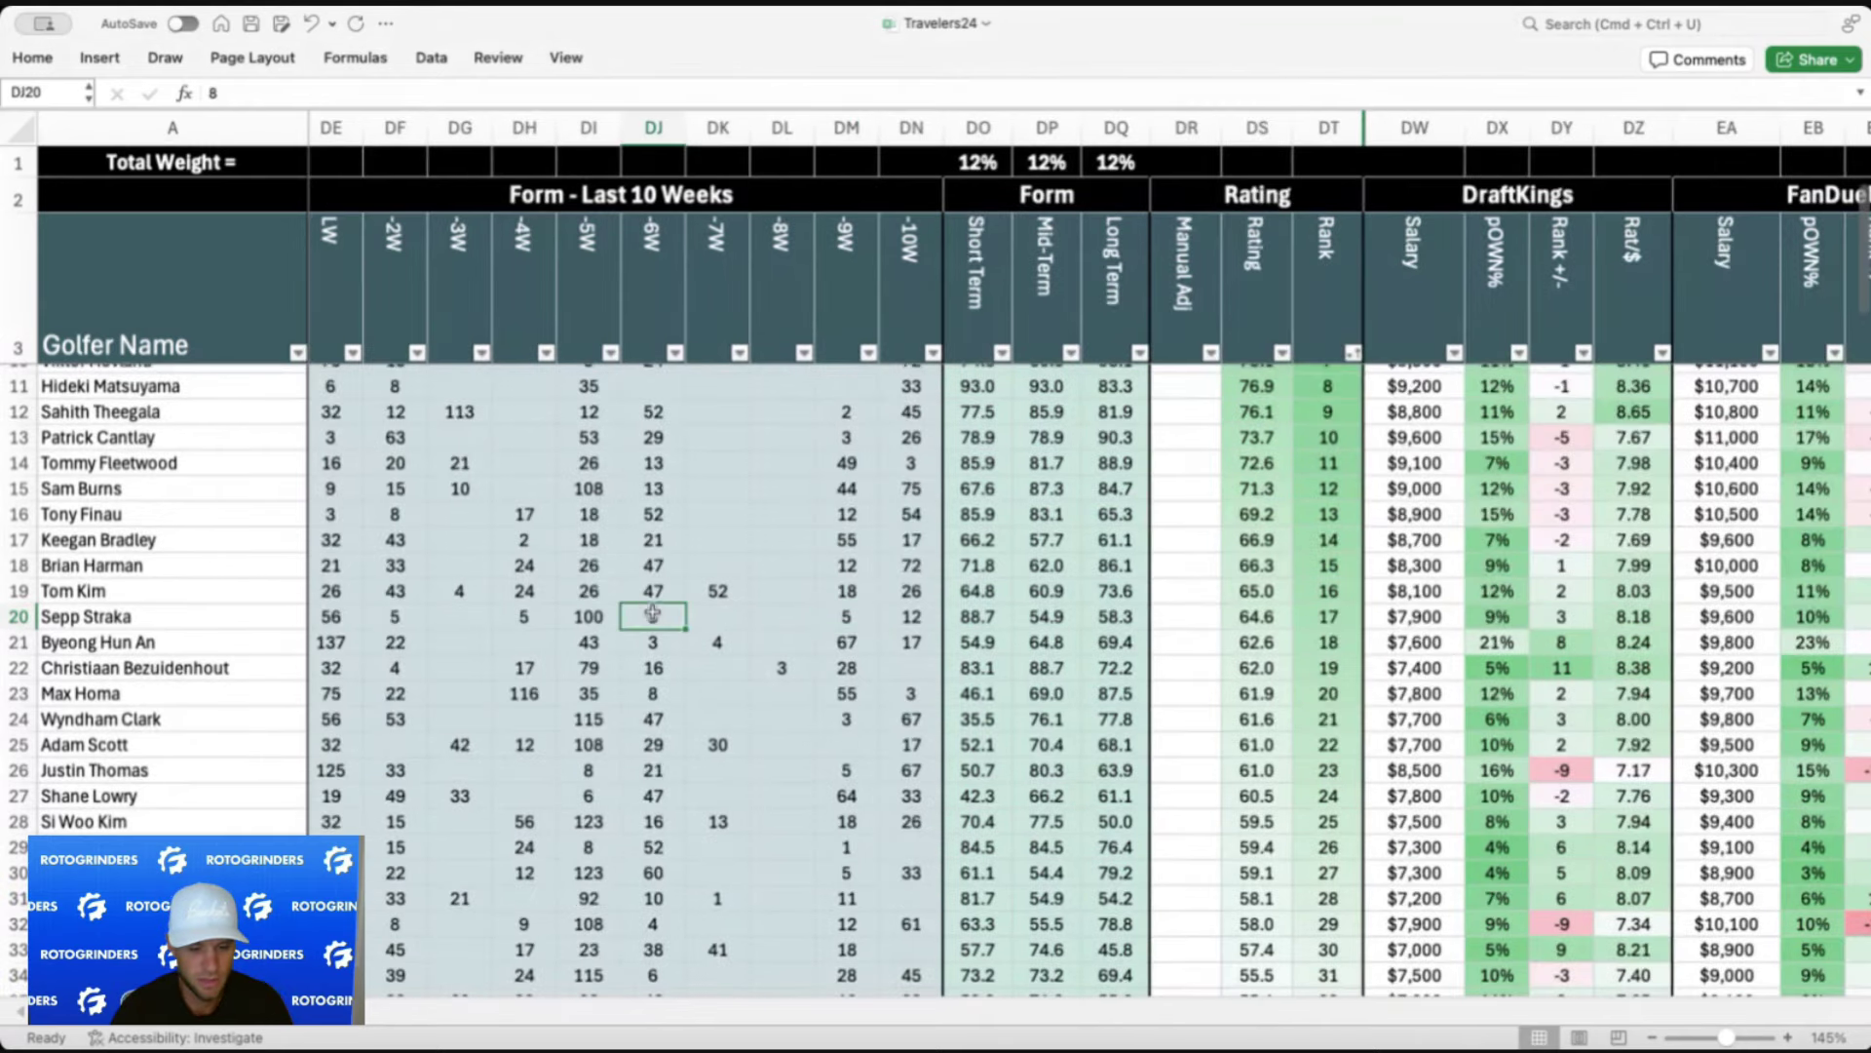
{"action": "left_click", "coordinate": [514, 606]}
{"action": "left_click", "coordinate": [431, 614]}
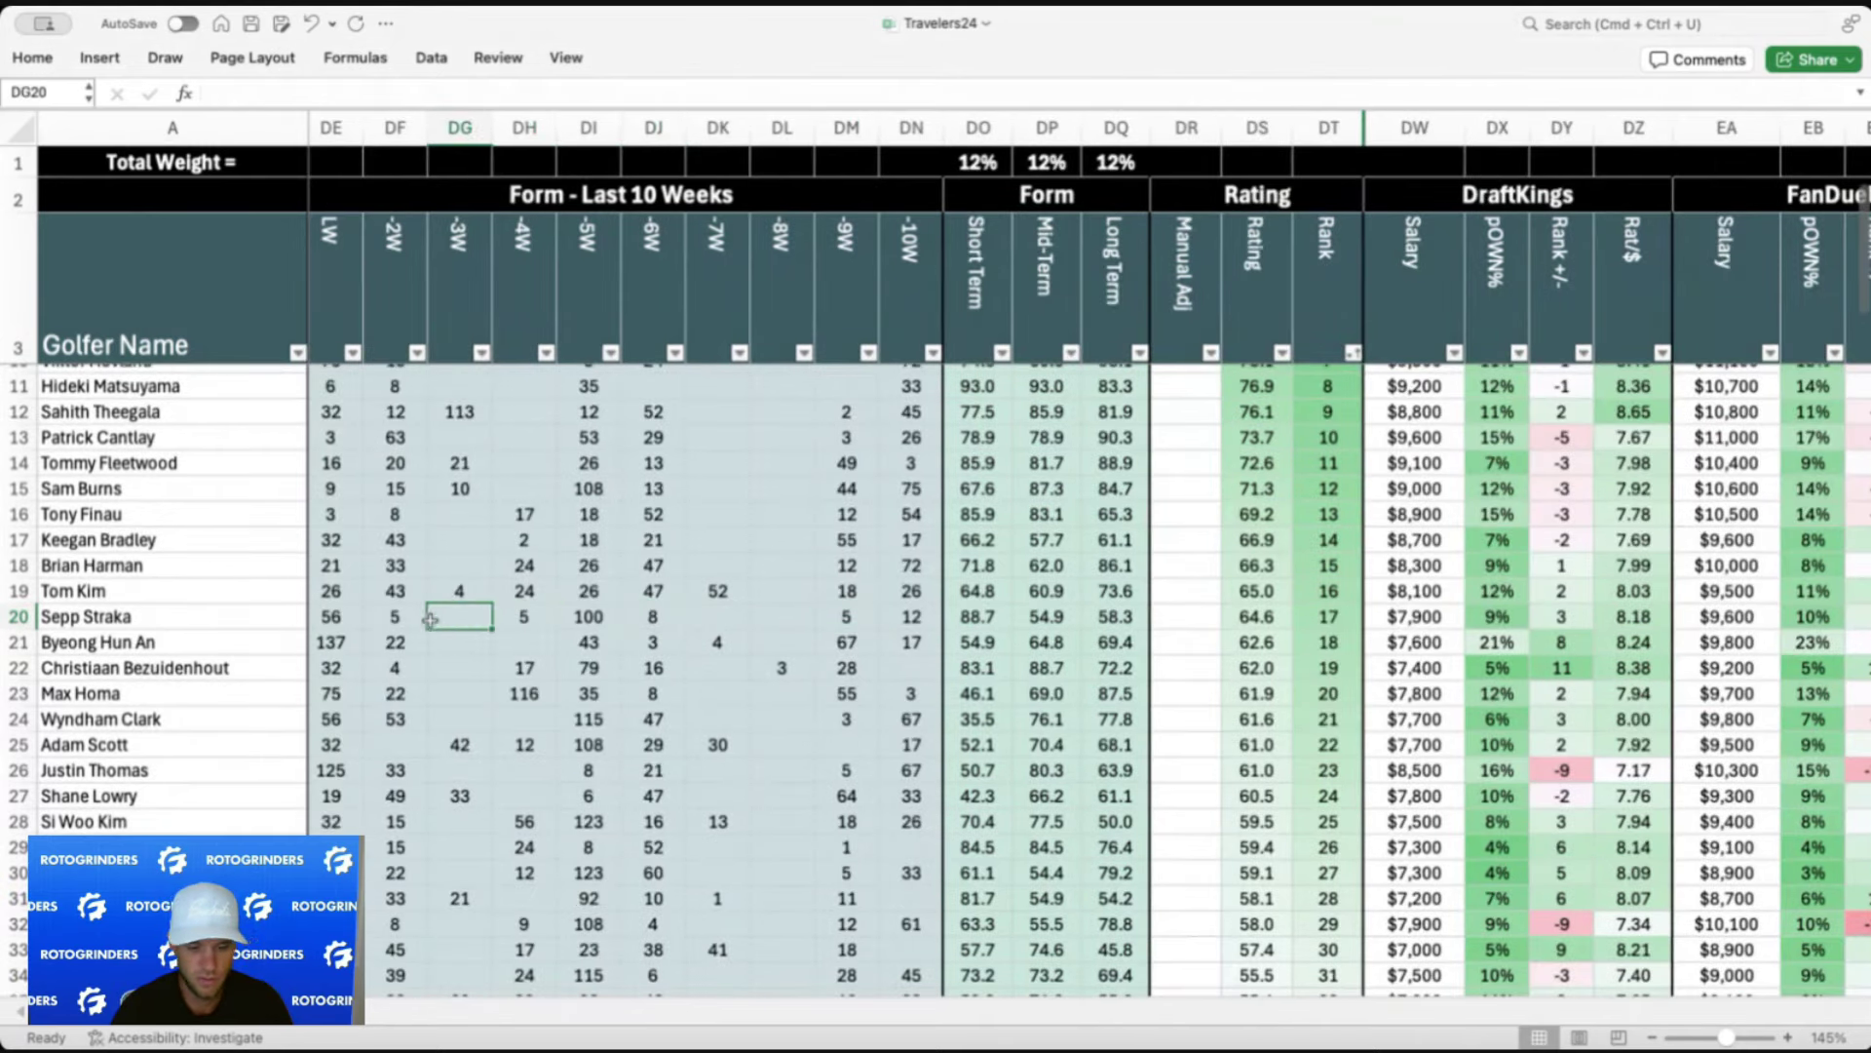
{"action": "scroll", "coordinate": [608, 662], "scroll_direction": "right", "scroll_amount": 6}
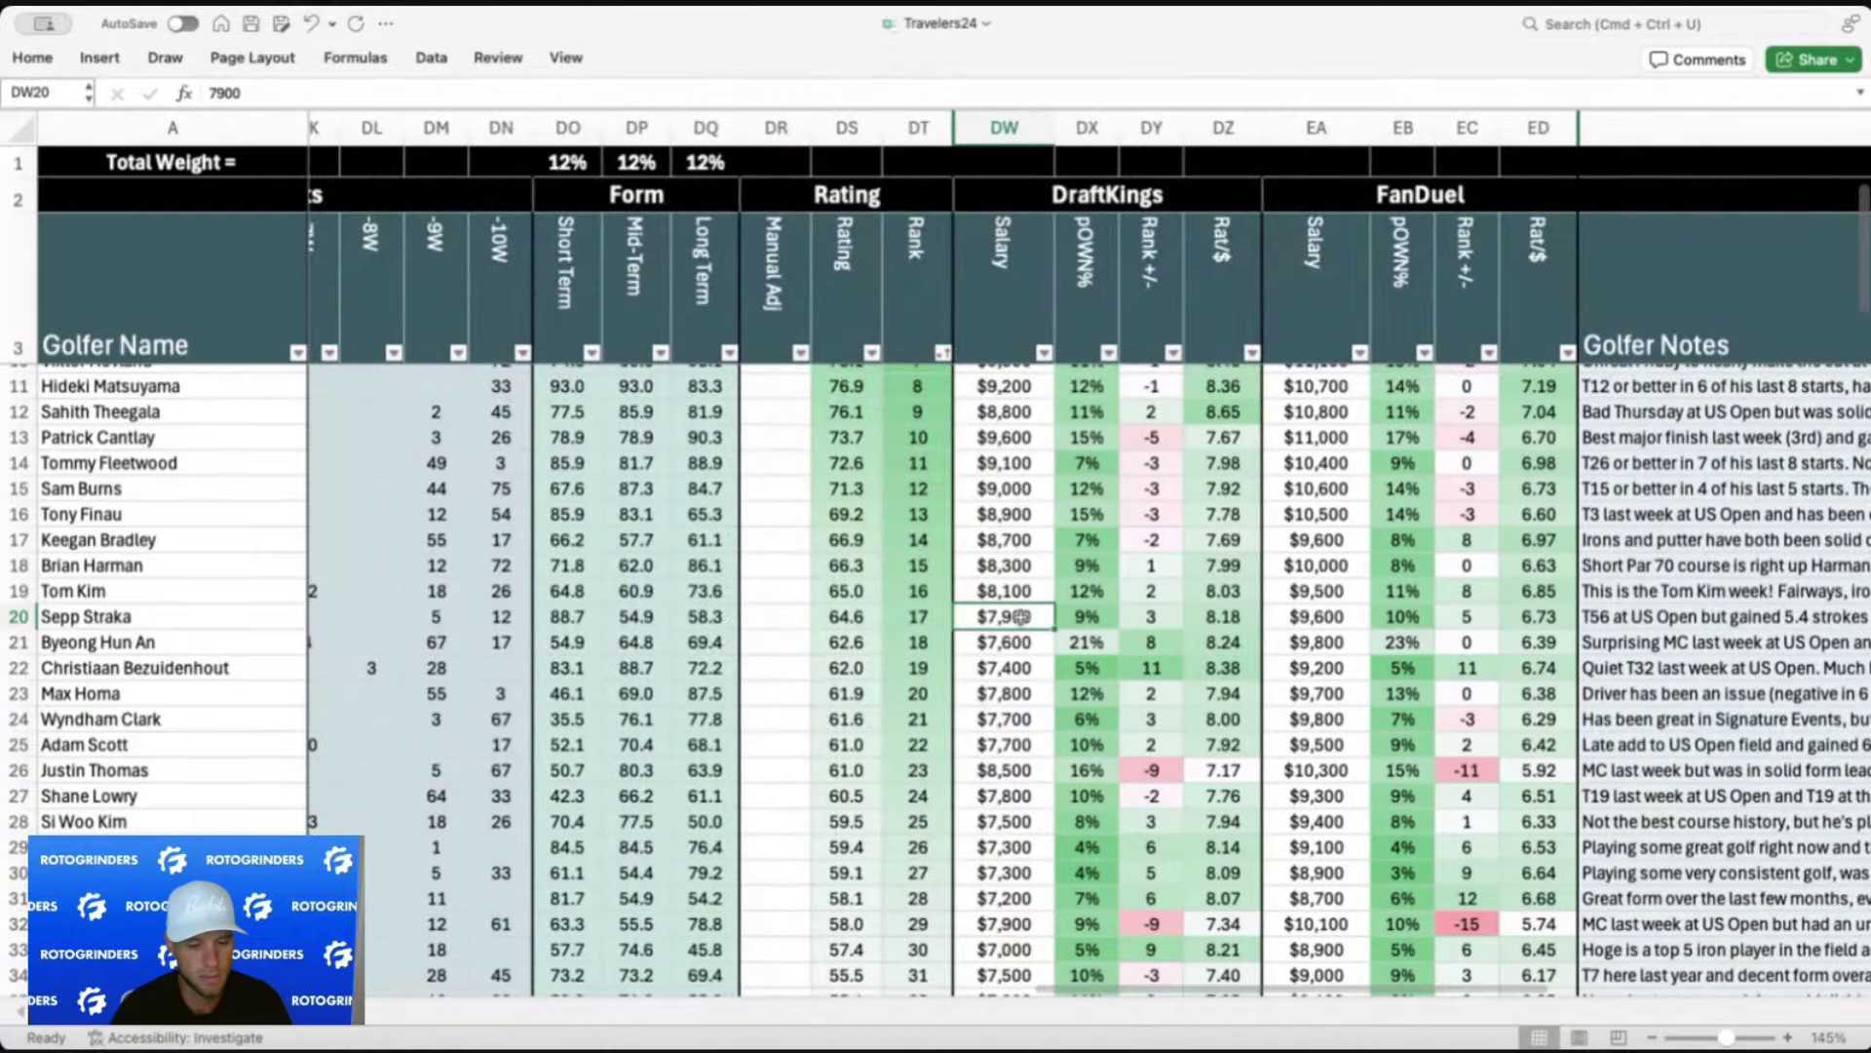
{"action": "left_click", "coordinate": [1018, 638]}
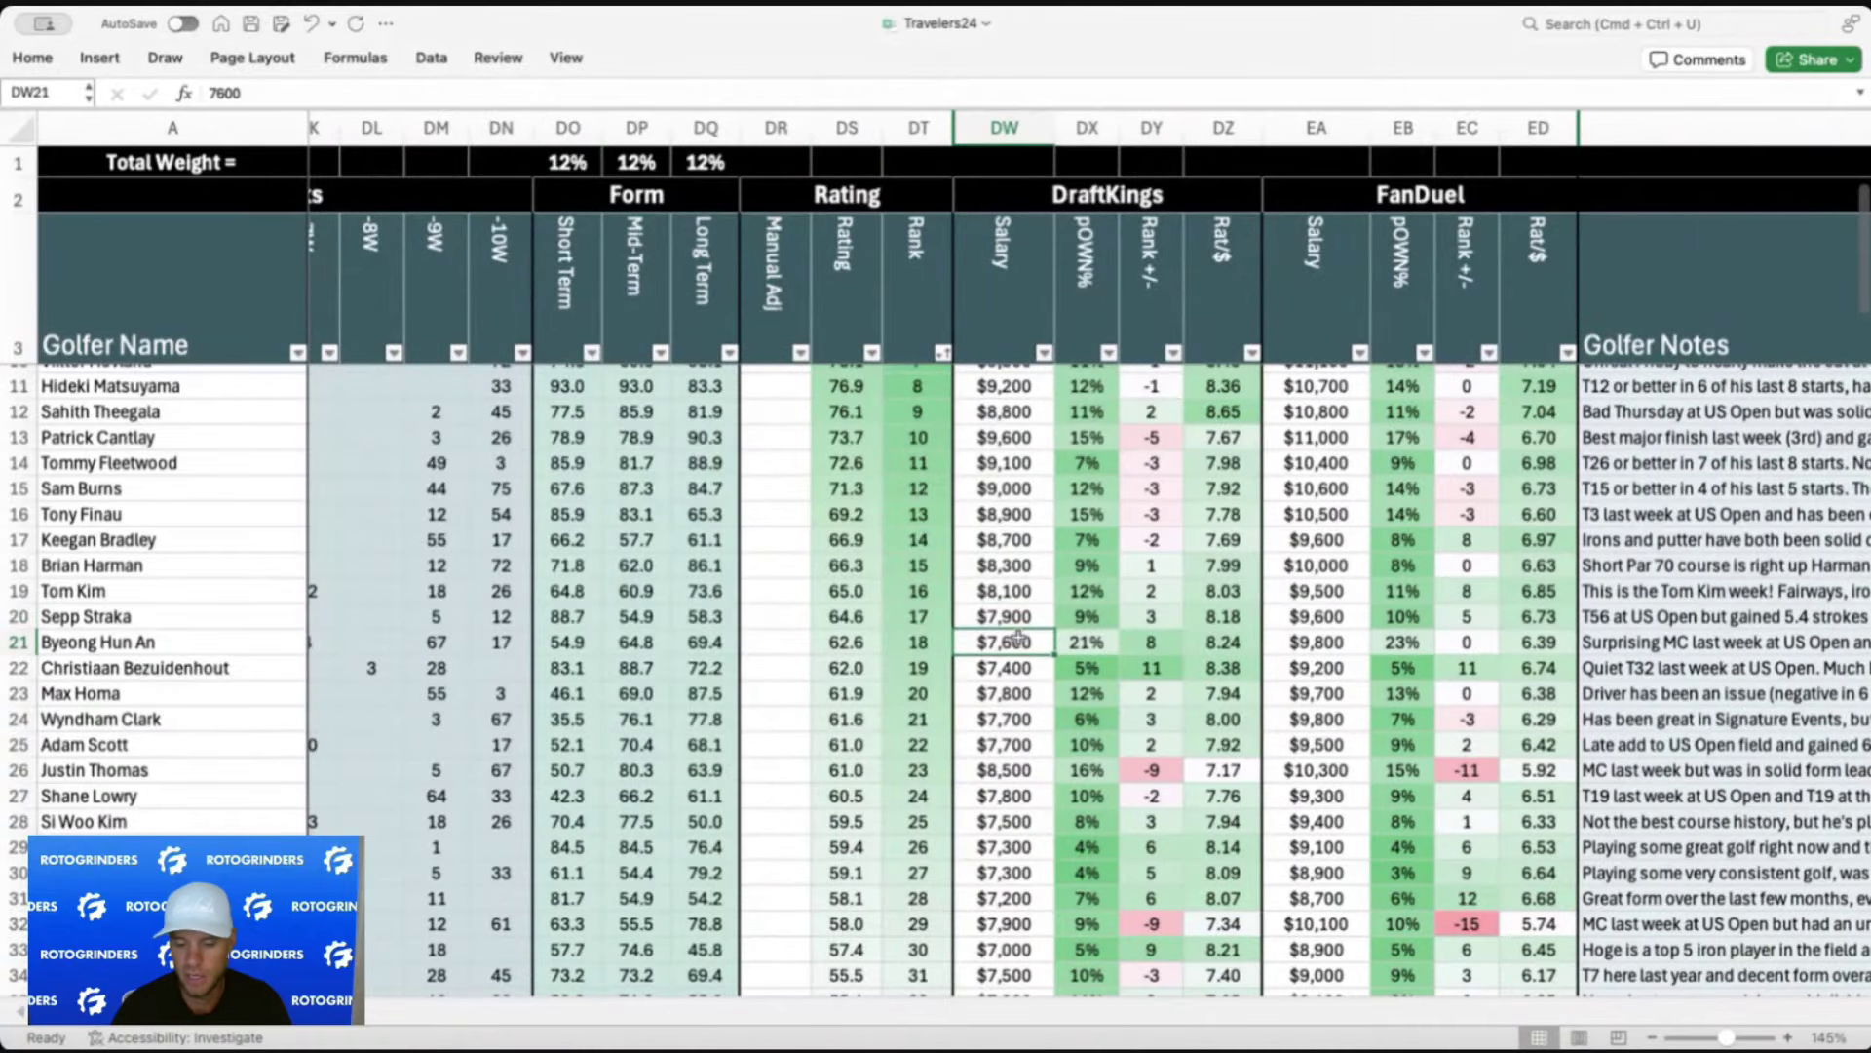
{"action": "left_click", "coordinate": [1093, 640]}
{"action": "scroll", "coordinate": [1093, 640], "scroll_direction": "left", "scroll_amount": 9}
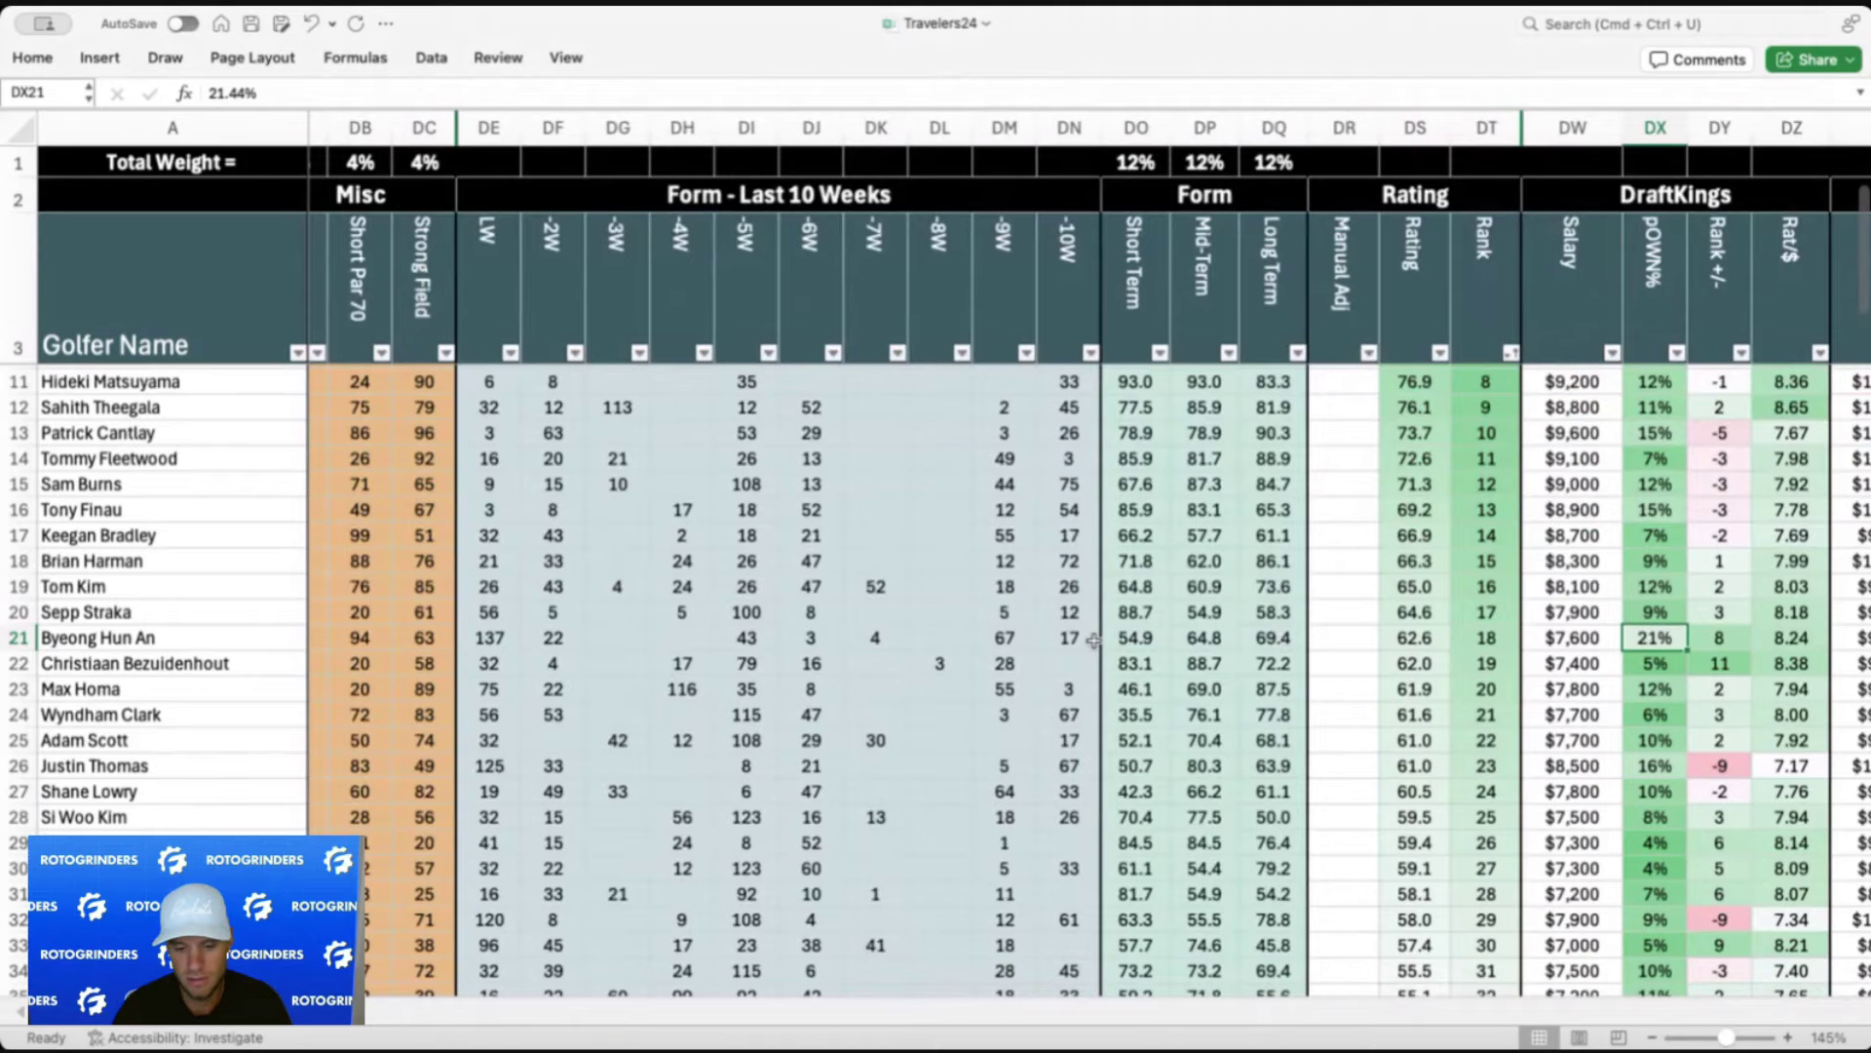
{"action": "scroll", "coordinate": [1093, 639], "scroll_direction": "left", "scroll_amount": 7}
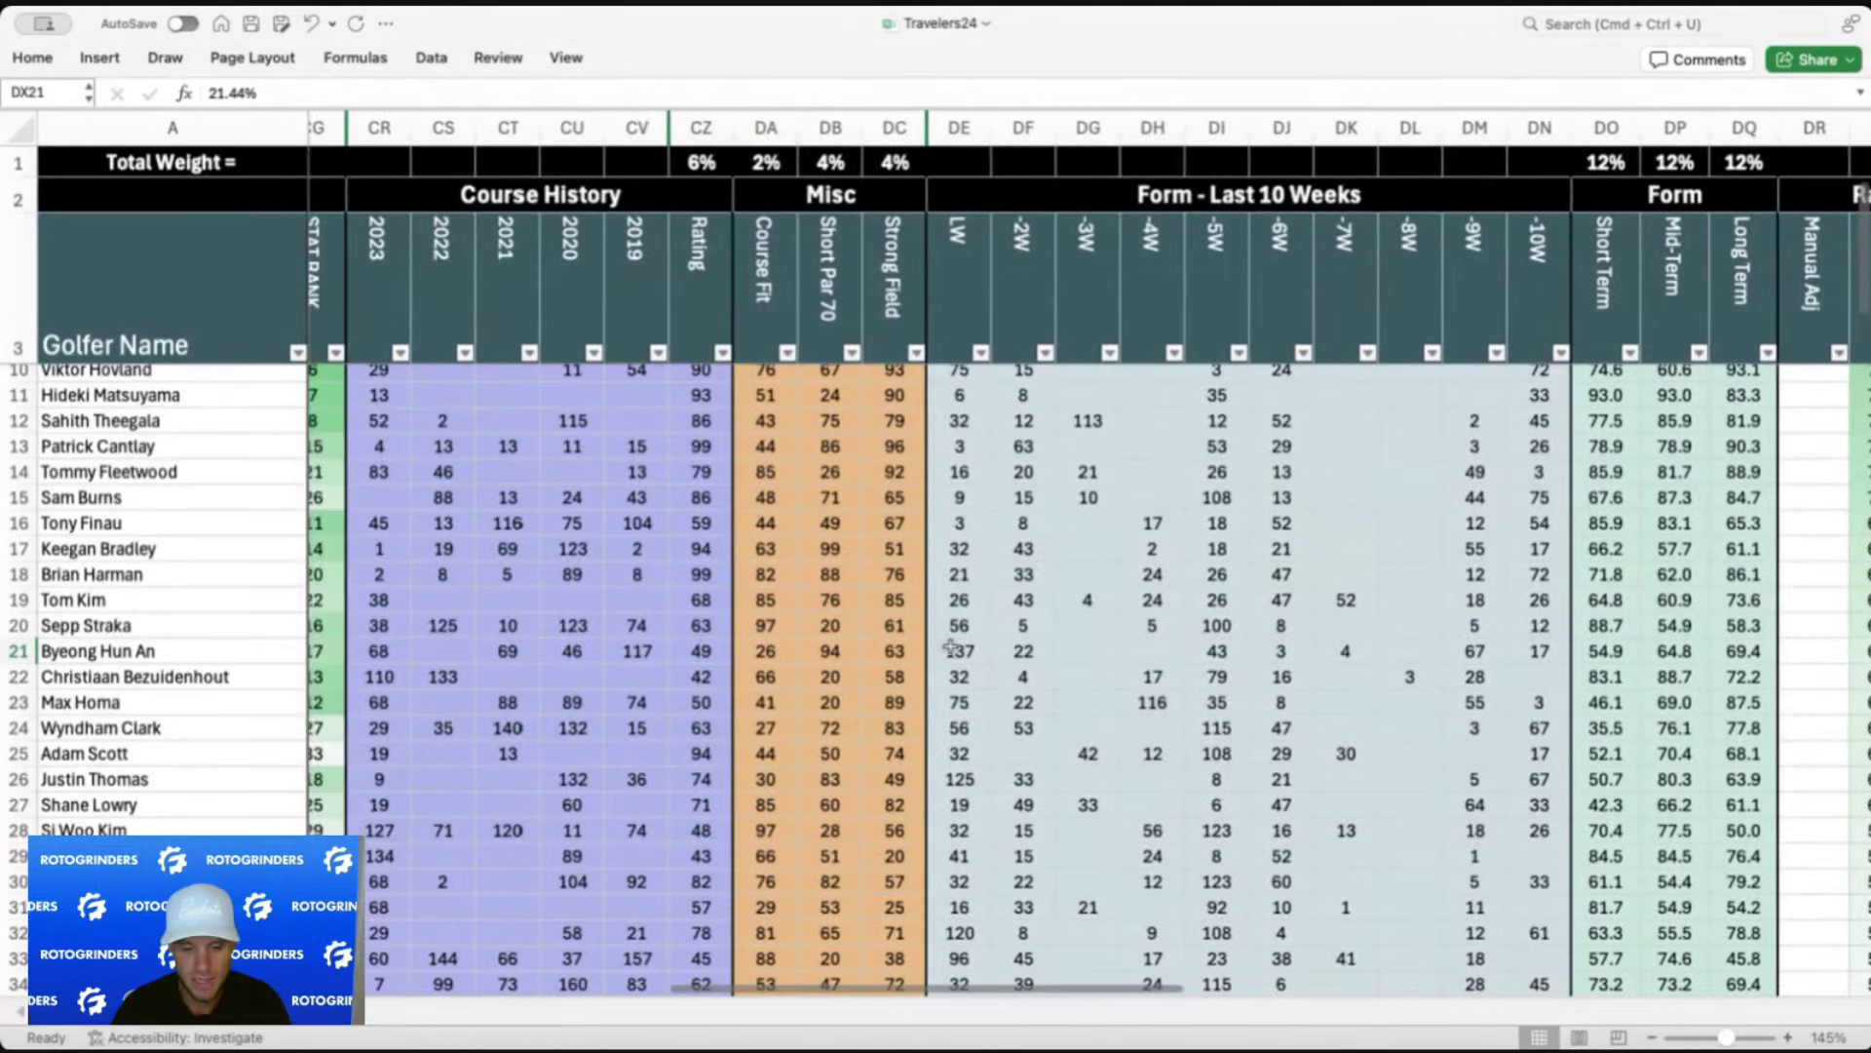
{"action": "left_click", "coordinate": [950, 647]}
{"action": "scroll", "coordinate": [780, 648], "scroll_direction": "left", "scroll_amount": 3}
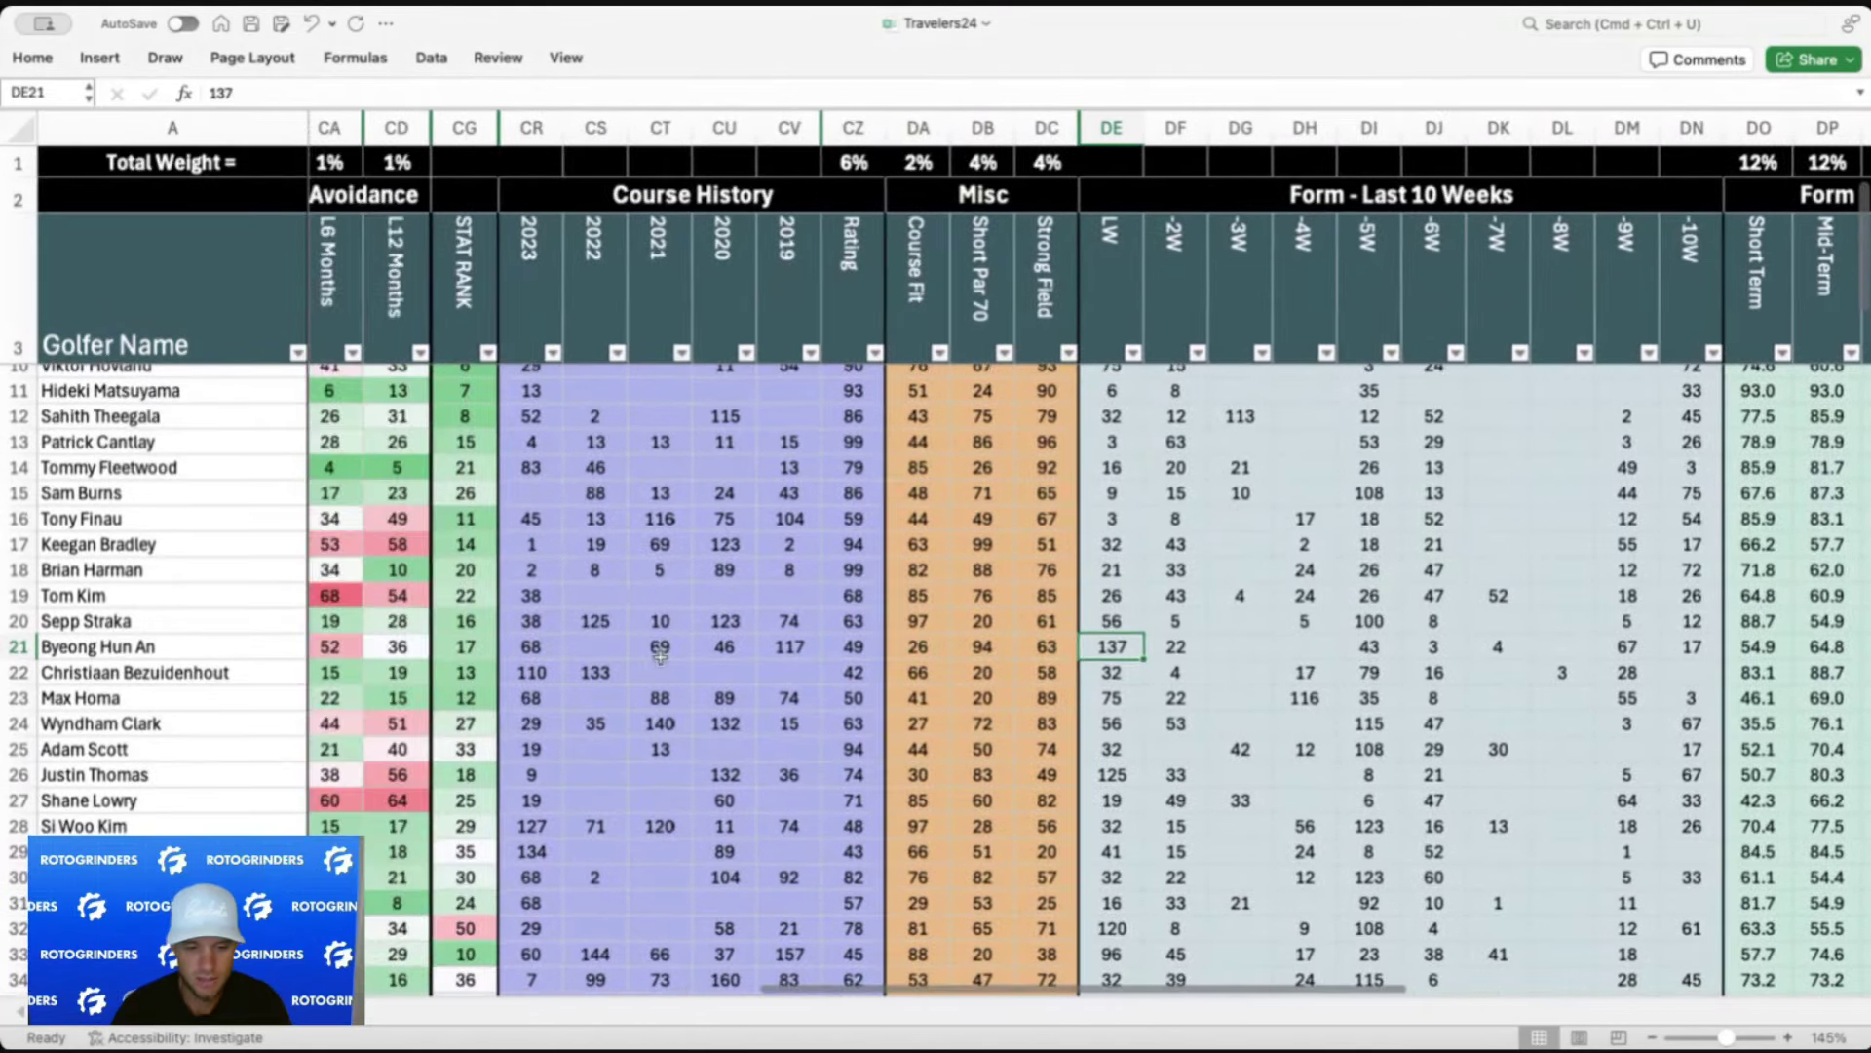
{"action": "left_click_drag", "start_coordinate": [546, 646], "coordinate": [804, 646]}
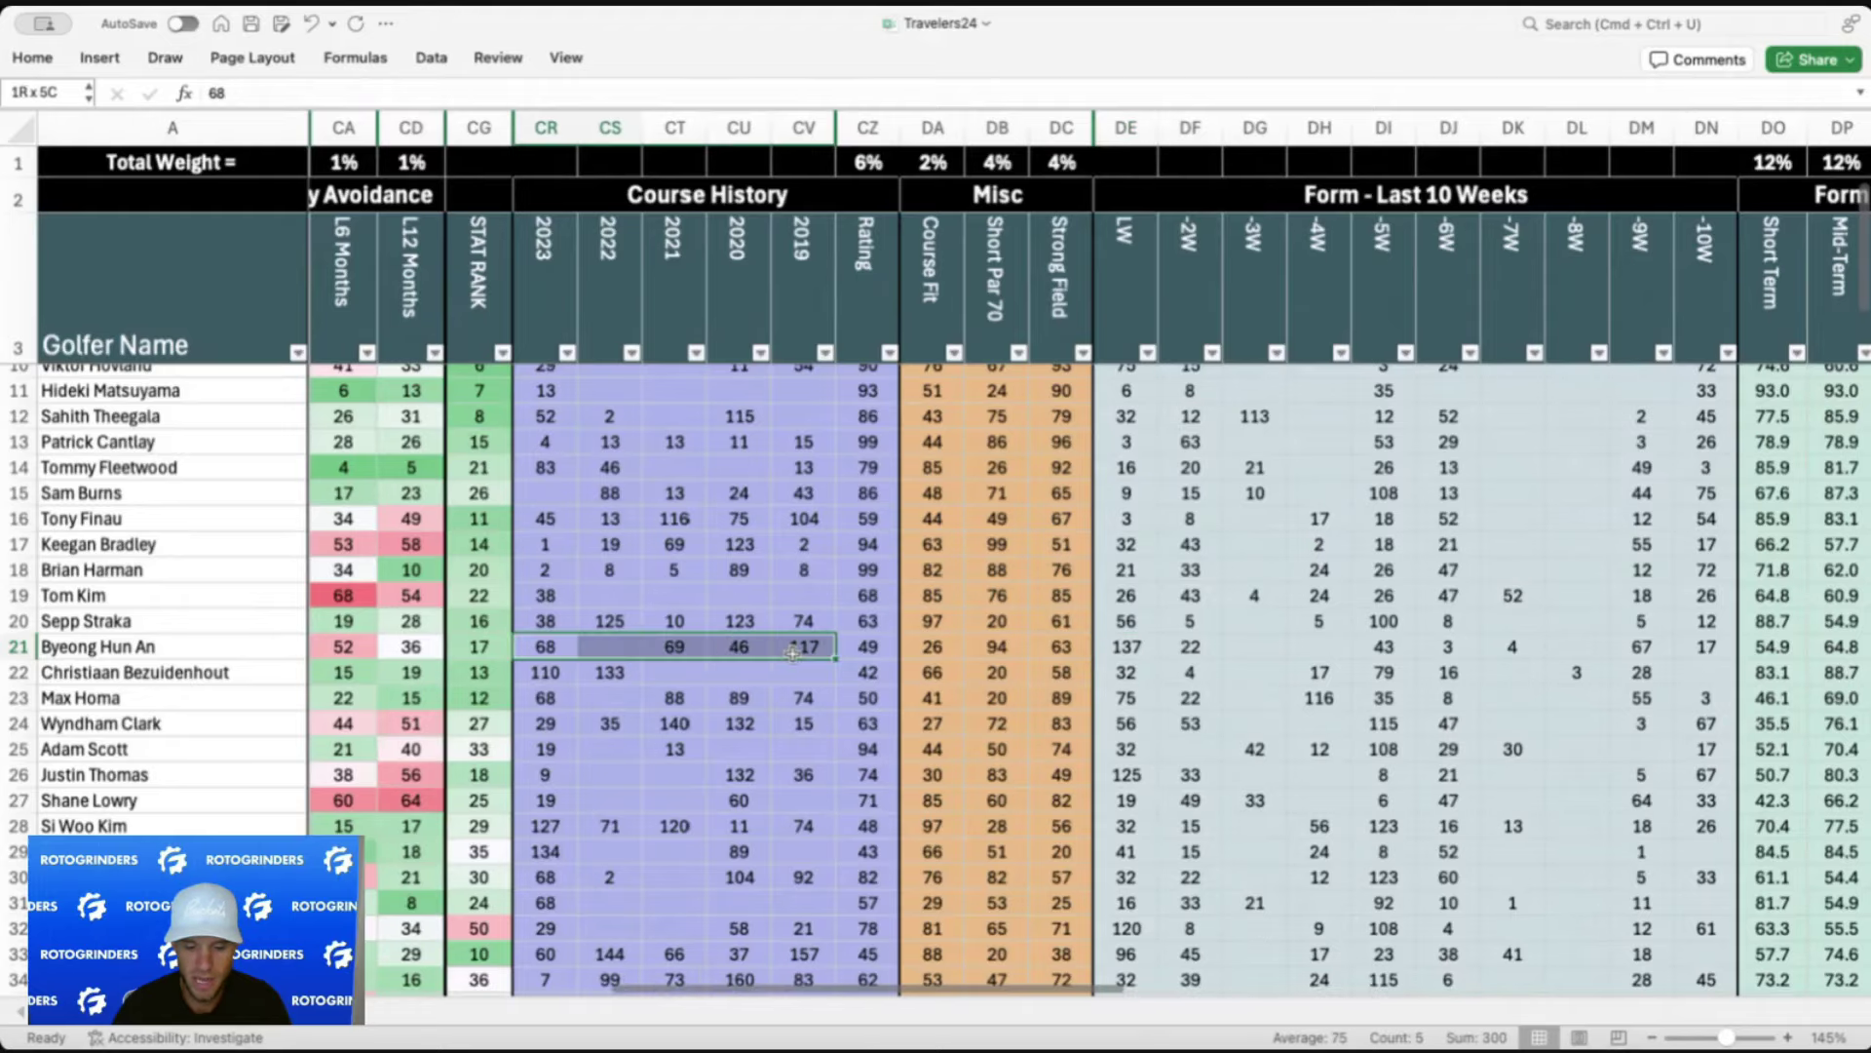
{"action": "scroll", "coordinate": [868, 785], "scroll_direction": "right", "scroll_amount": 10}
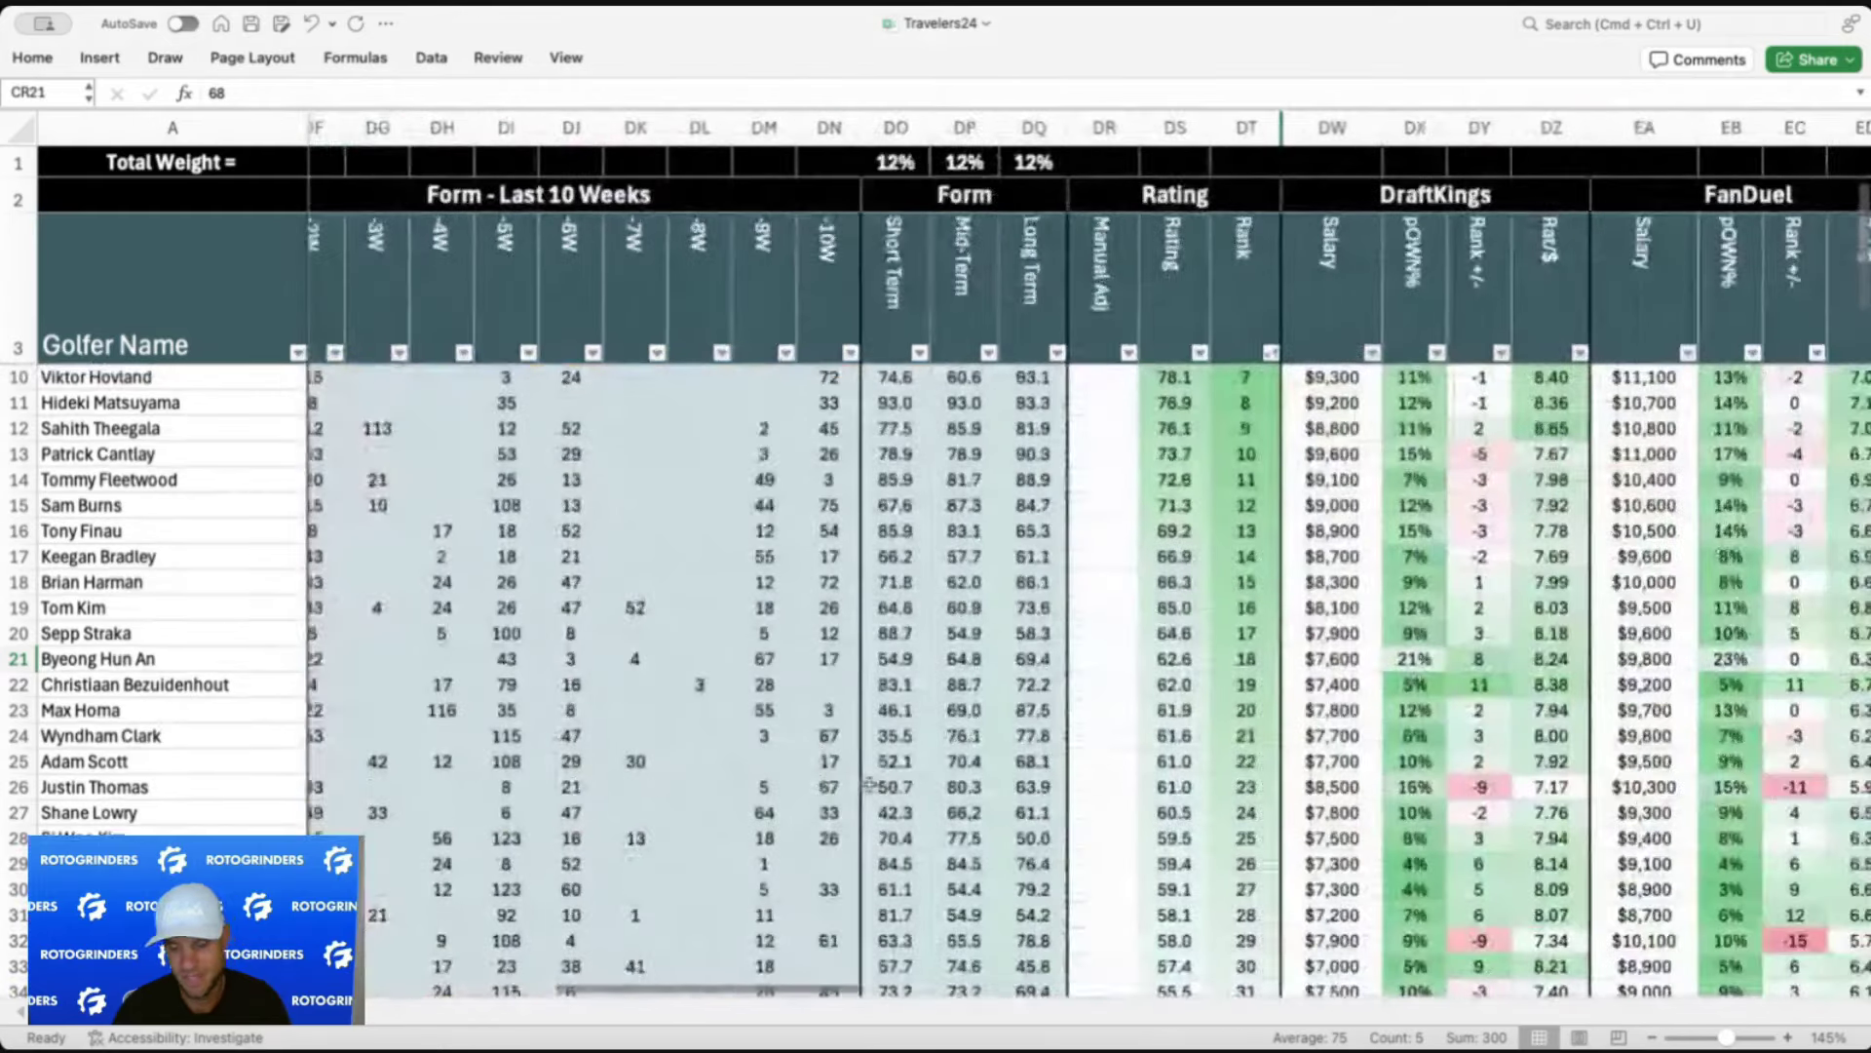
{"action": "left_click", "coordinate": [1359, 658]}
{"action": "left_click", "coordinate": [1424, 661]}
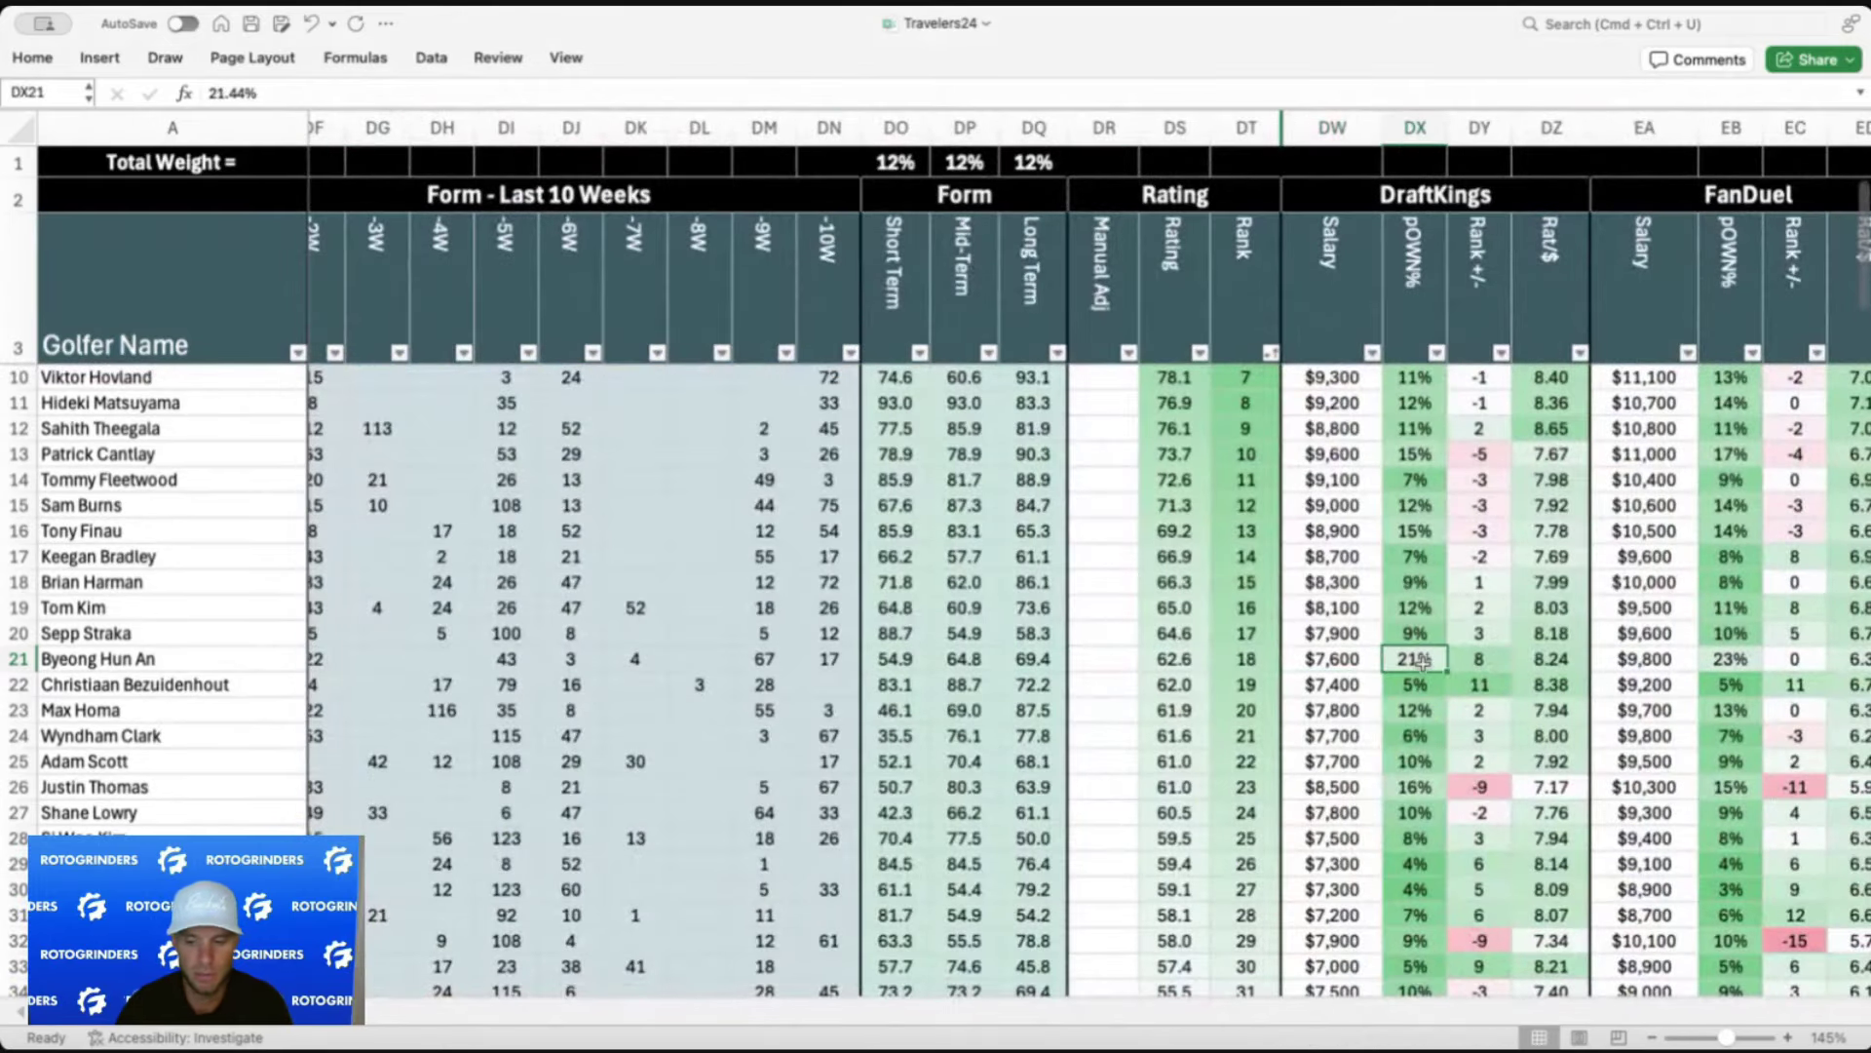
{"action": "scroll", "coordinate": [1423, 660], "scroll_direction": "down", "scroll_amount": 5}
{"action": "scroll", "coordinate": [1423, 660], "scroll_direction": "right", "scroll_amount": 3}
{"action": "left_click", "coordinate": [1200, 563]}
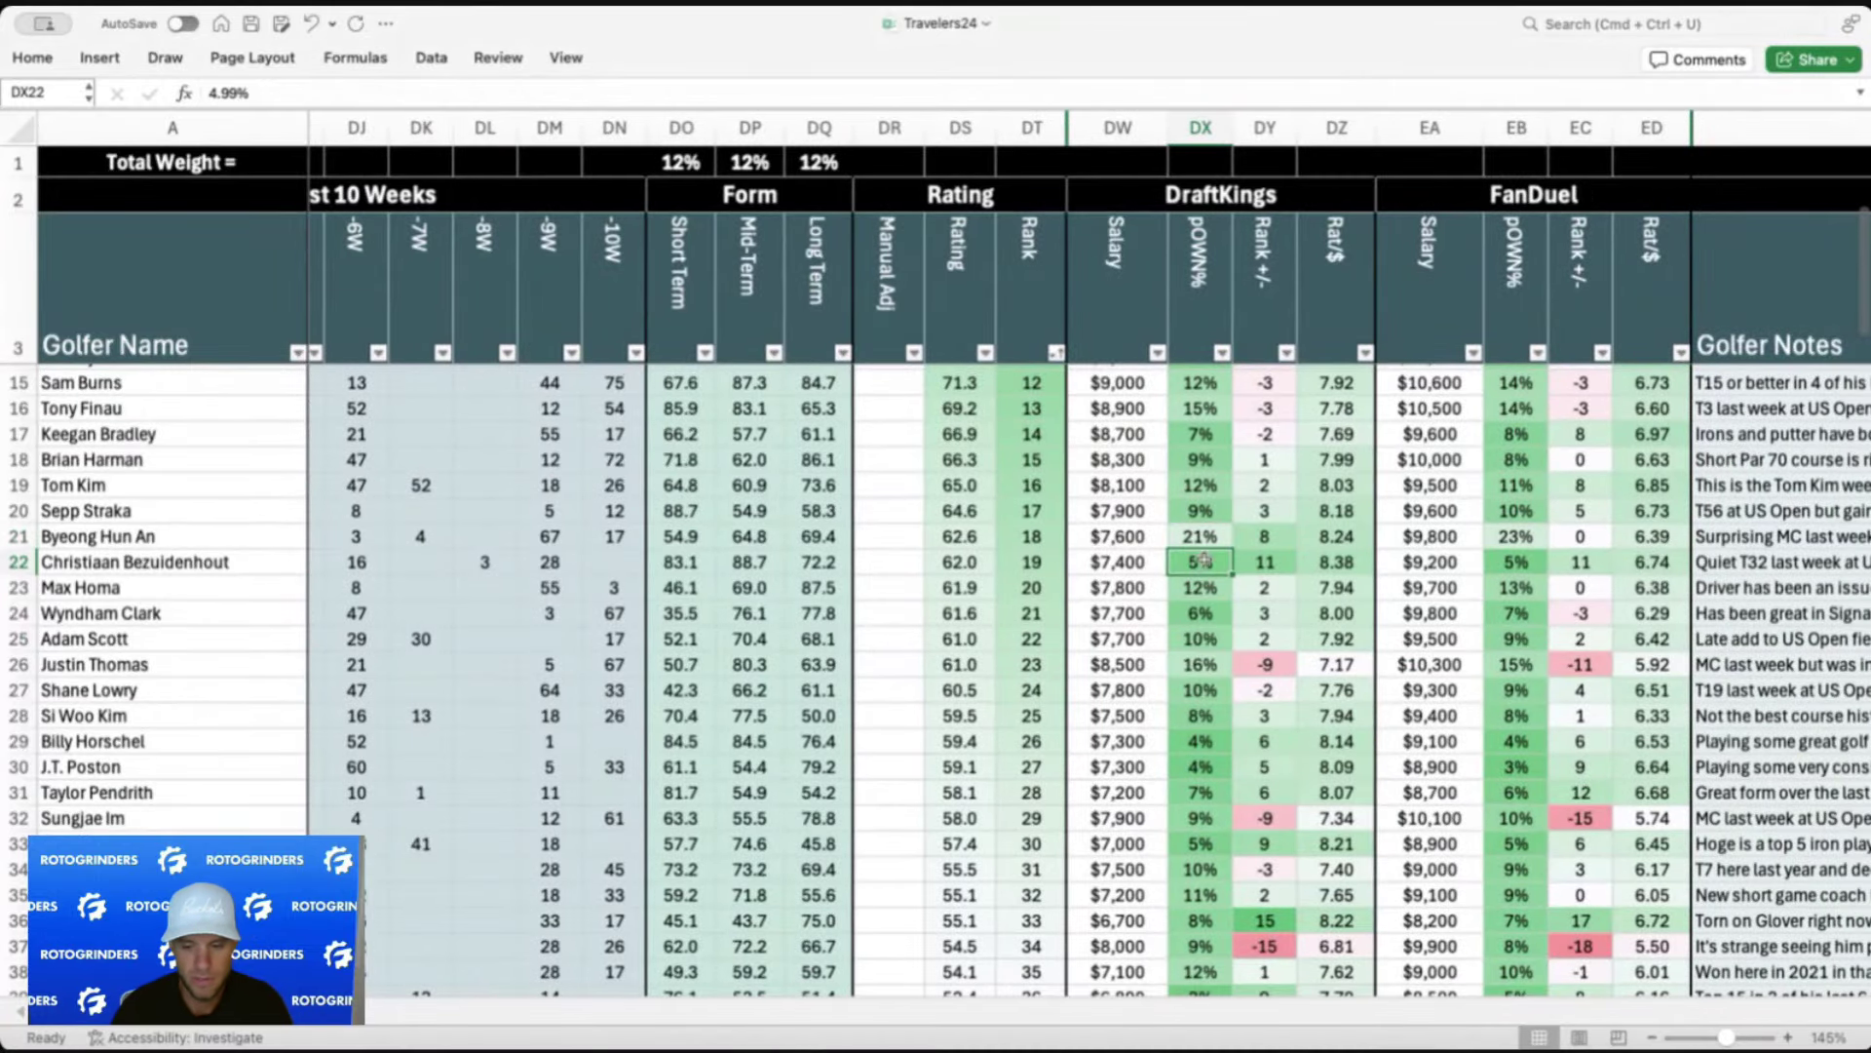
{"action": "scroll", "coordinate": [1203, 560], "scroll_direction": "right", "scroll_amount": 2}
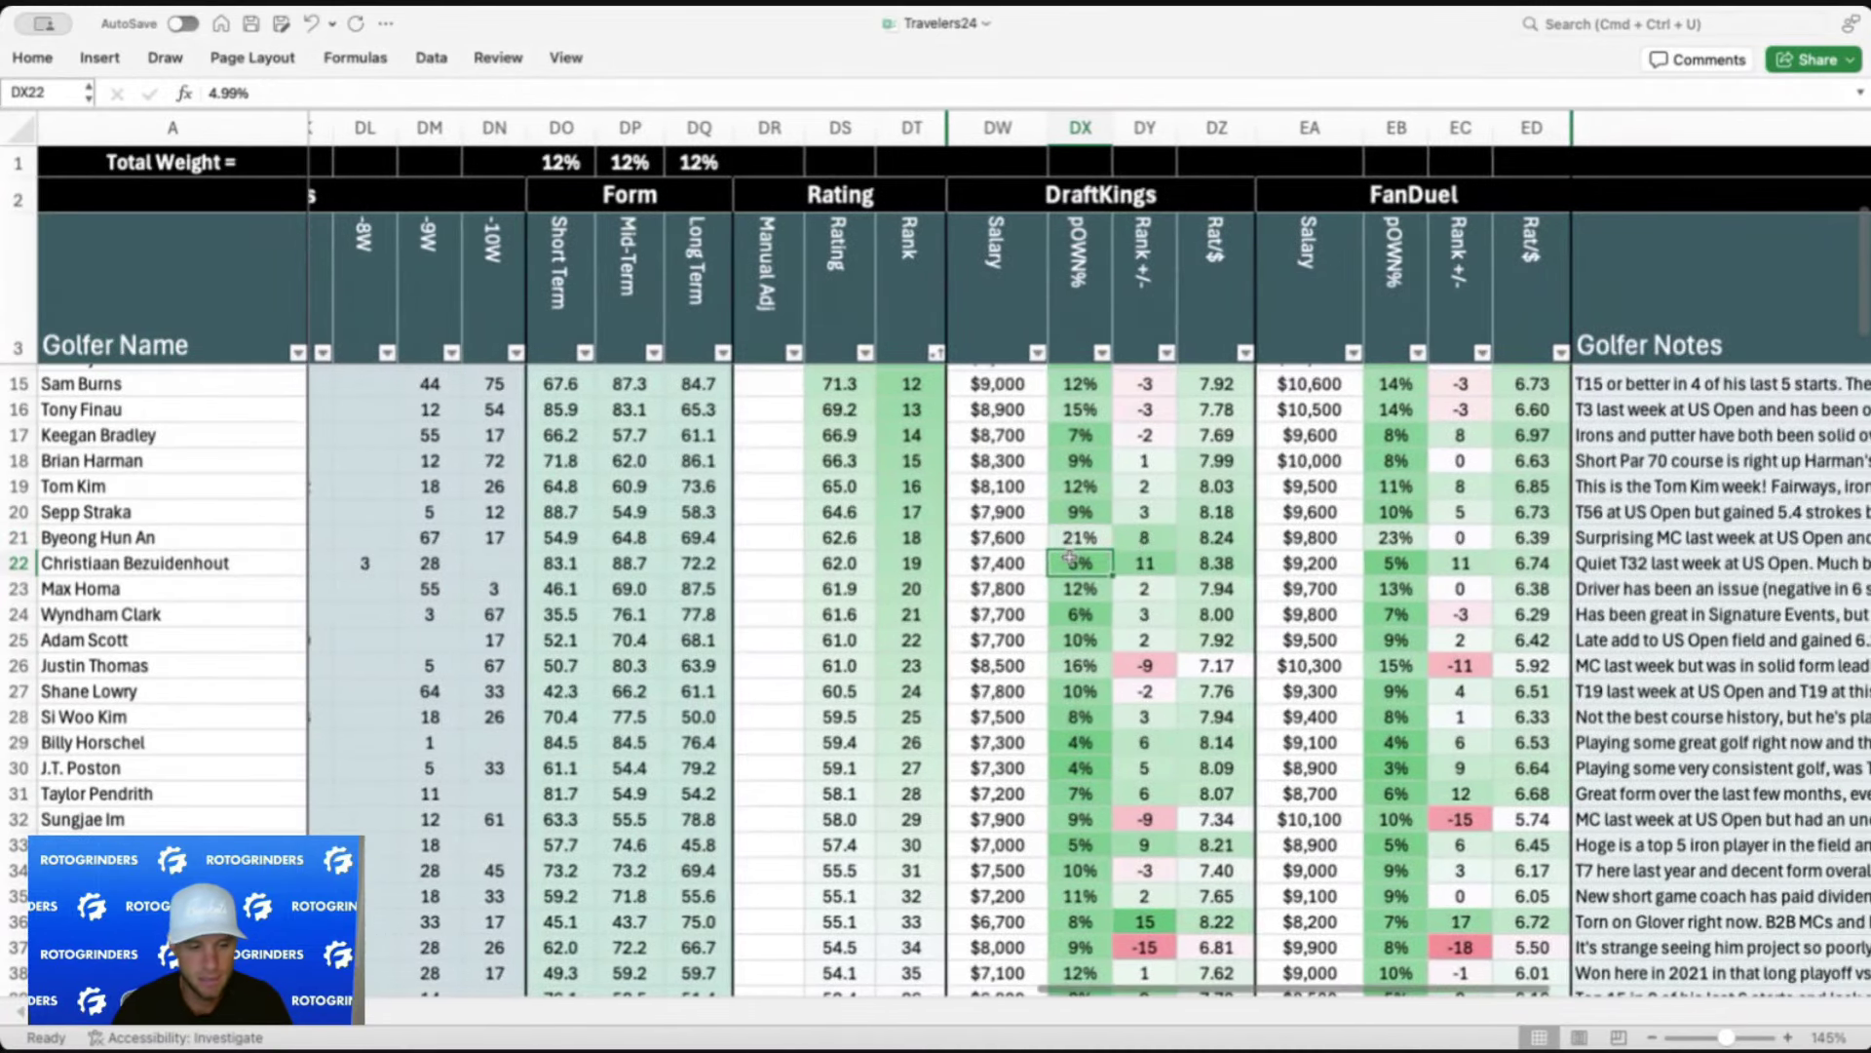
{"action": "scroll", "coordinate": [1070, 559], "scroll_direction": "down", "scroll_amount": 3}
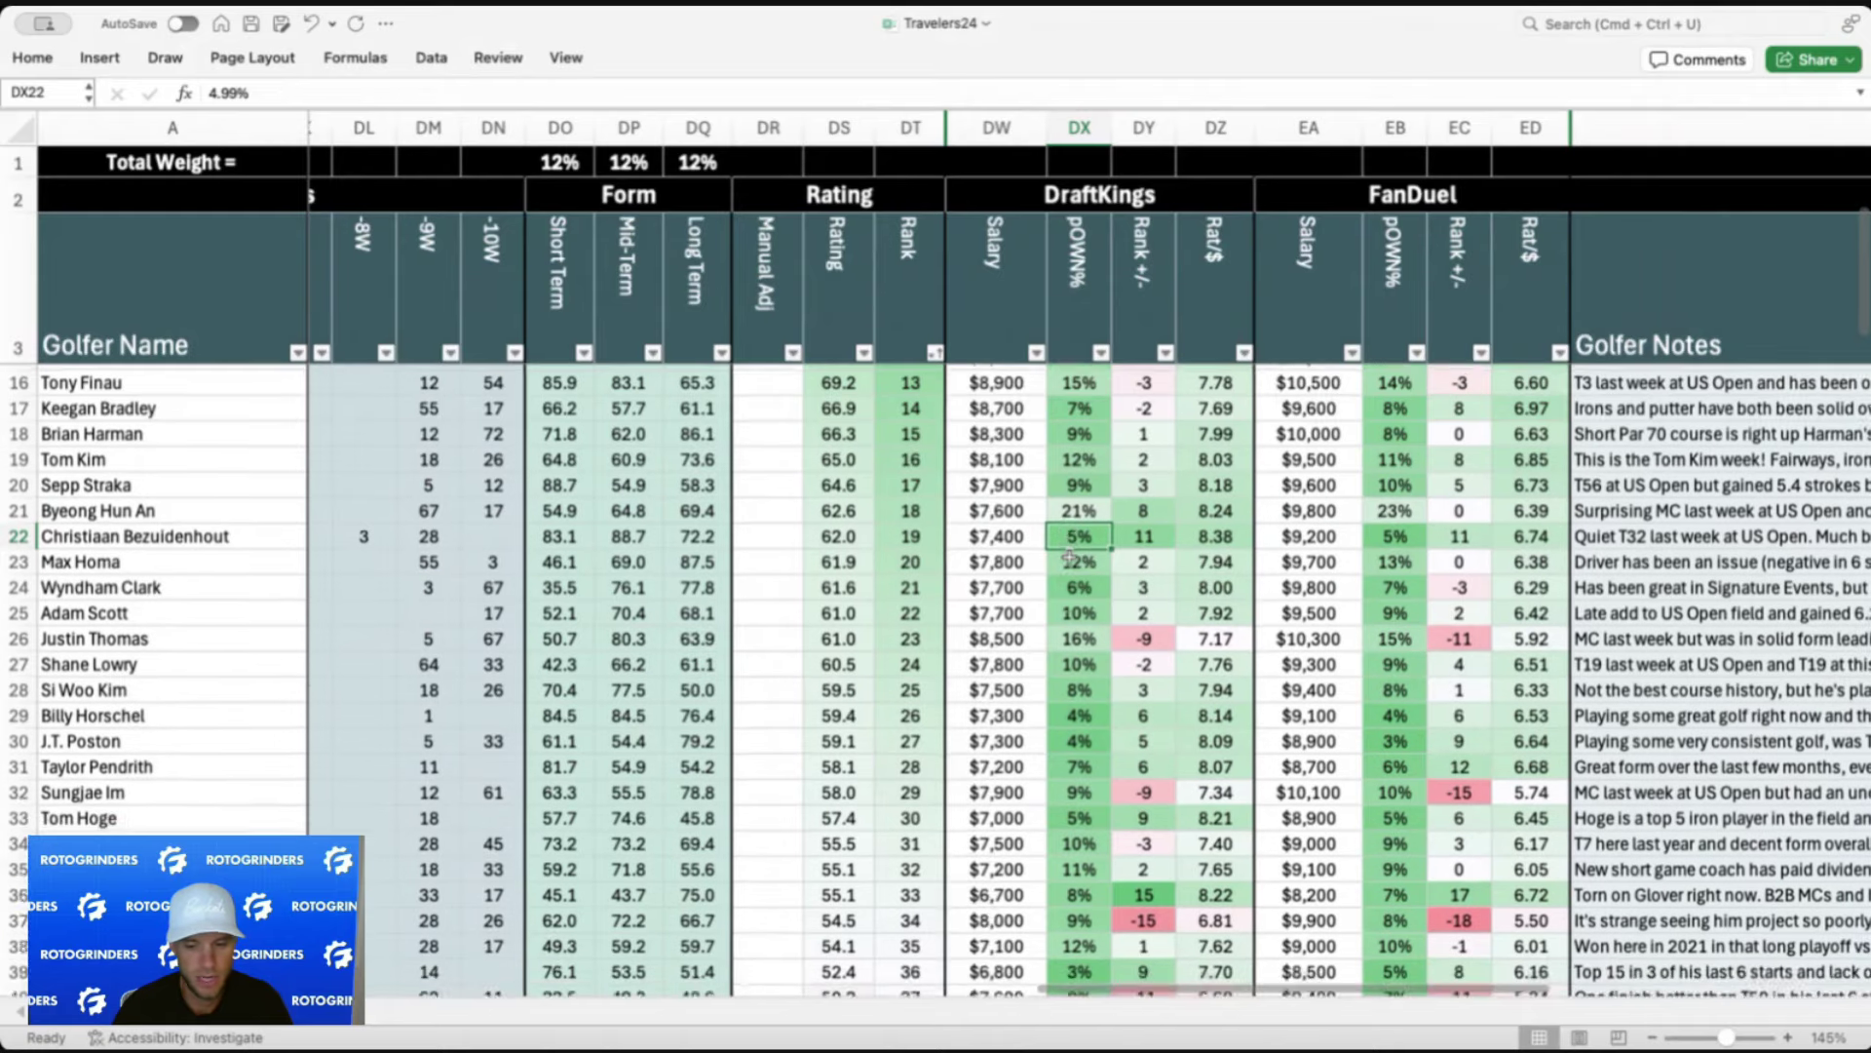
{"action": "left_click", "coordinate": [1072, 513]}
{"action": "left_click", "coordinate": [1073, 539]}
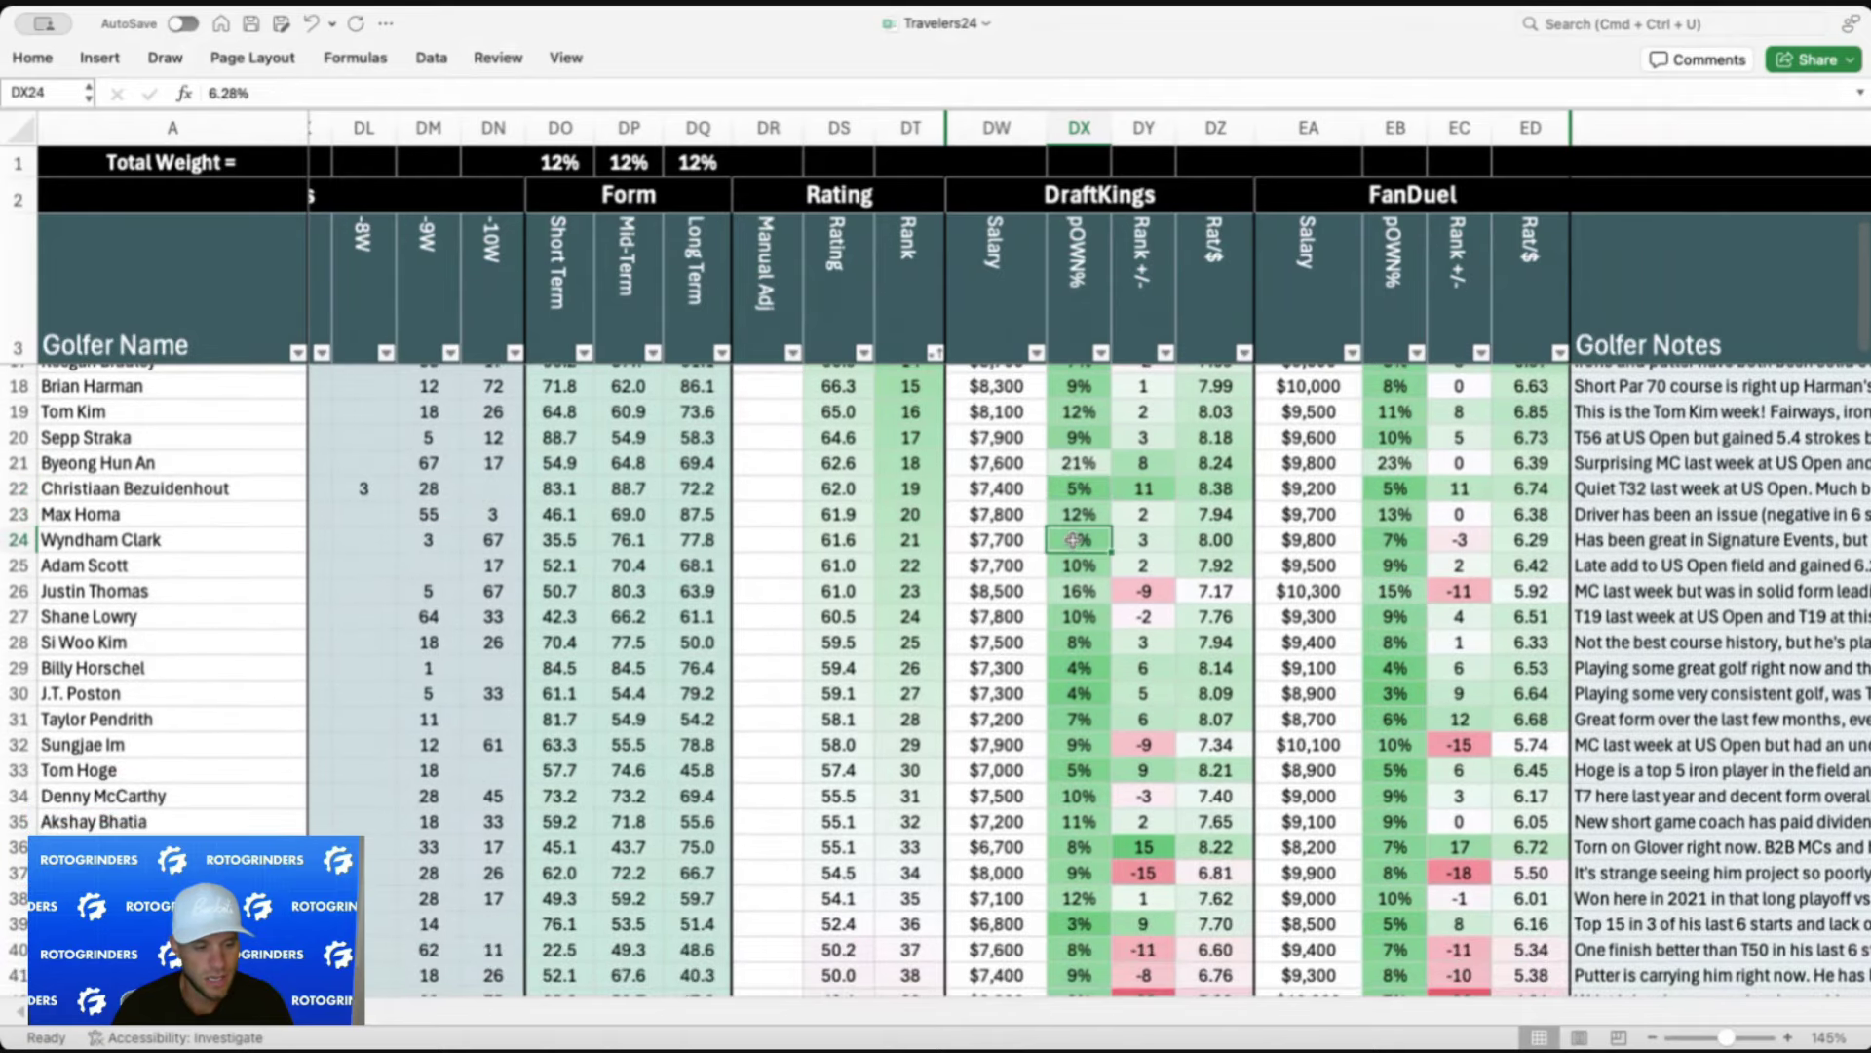
{"action": "left_click", "coordinate": [1072, 566]}
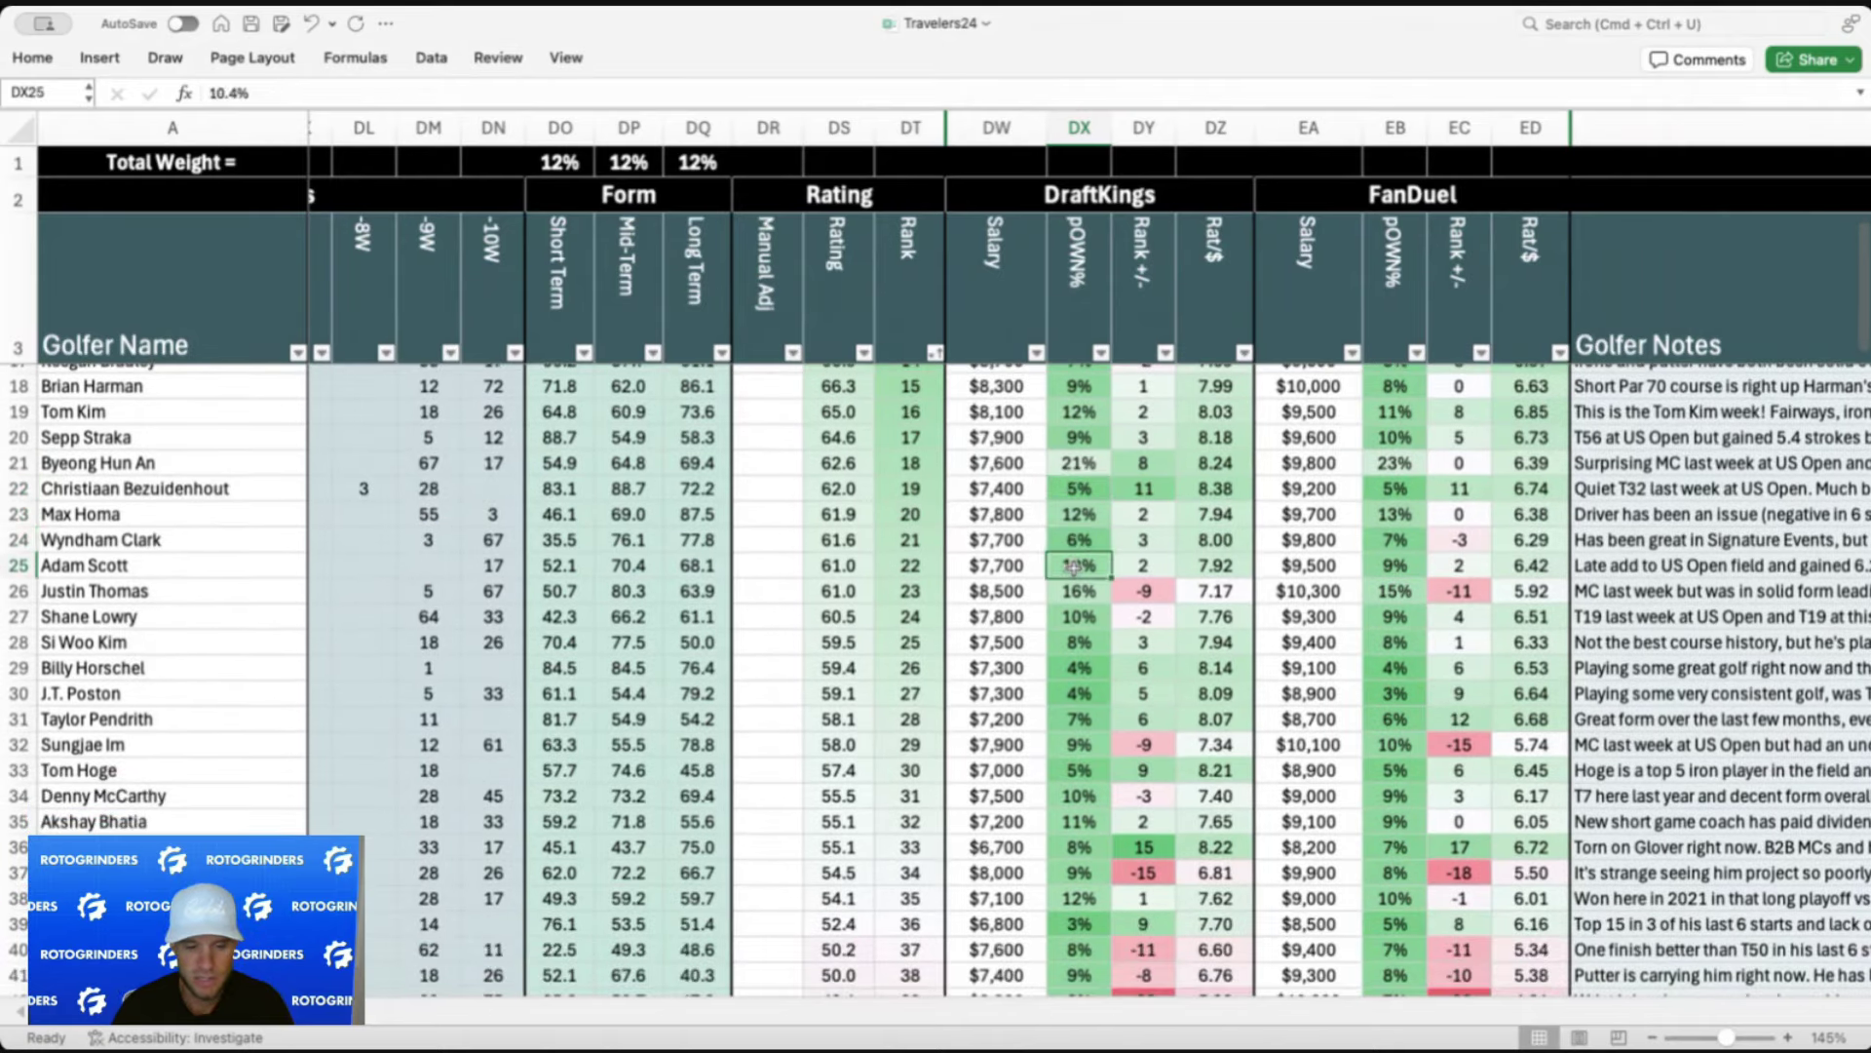
{"action": "scroll", "coordinate": [1072, 565], "scroll_direction": "left", "scroll_amount": 10}
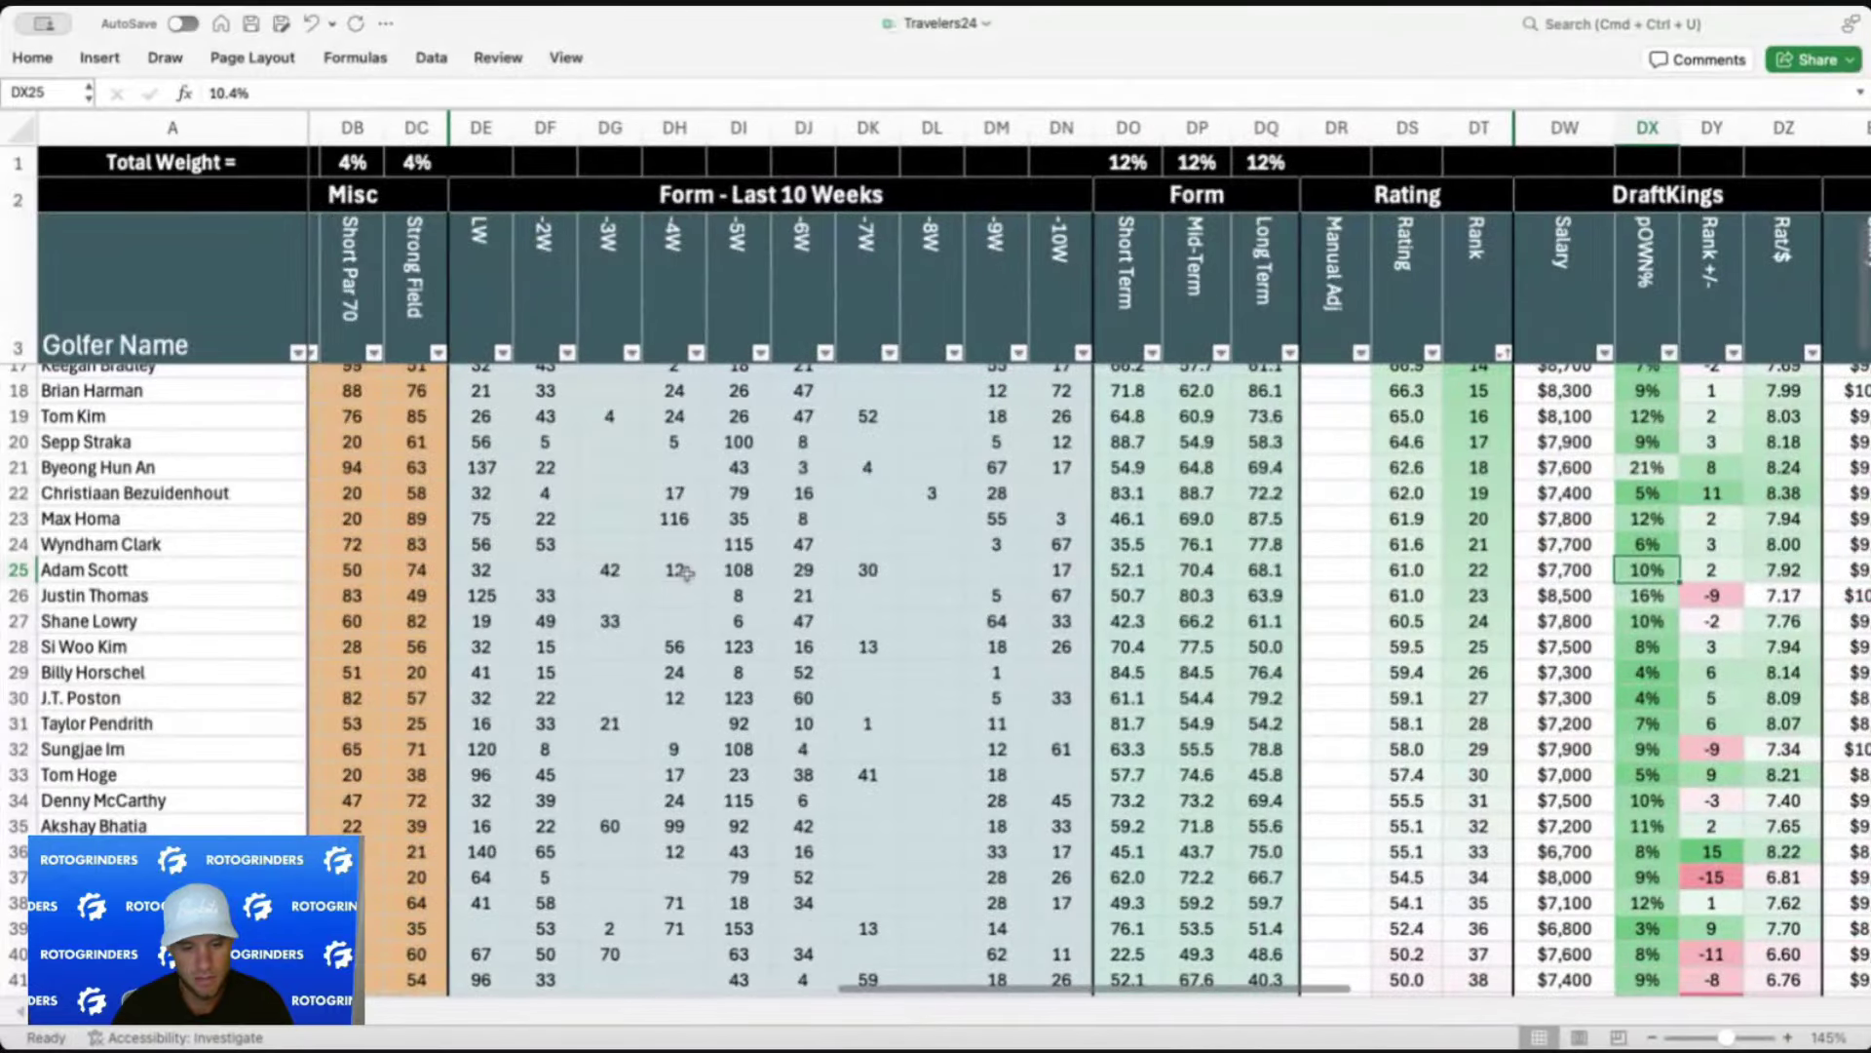
{"action": "scroll", "coordinate": [497, 573], "scroll_direction": "right", "scroll_amount": 6}
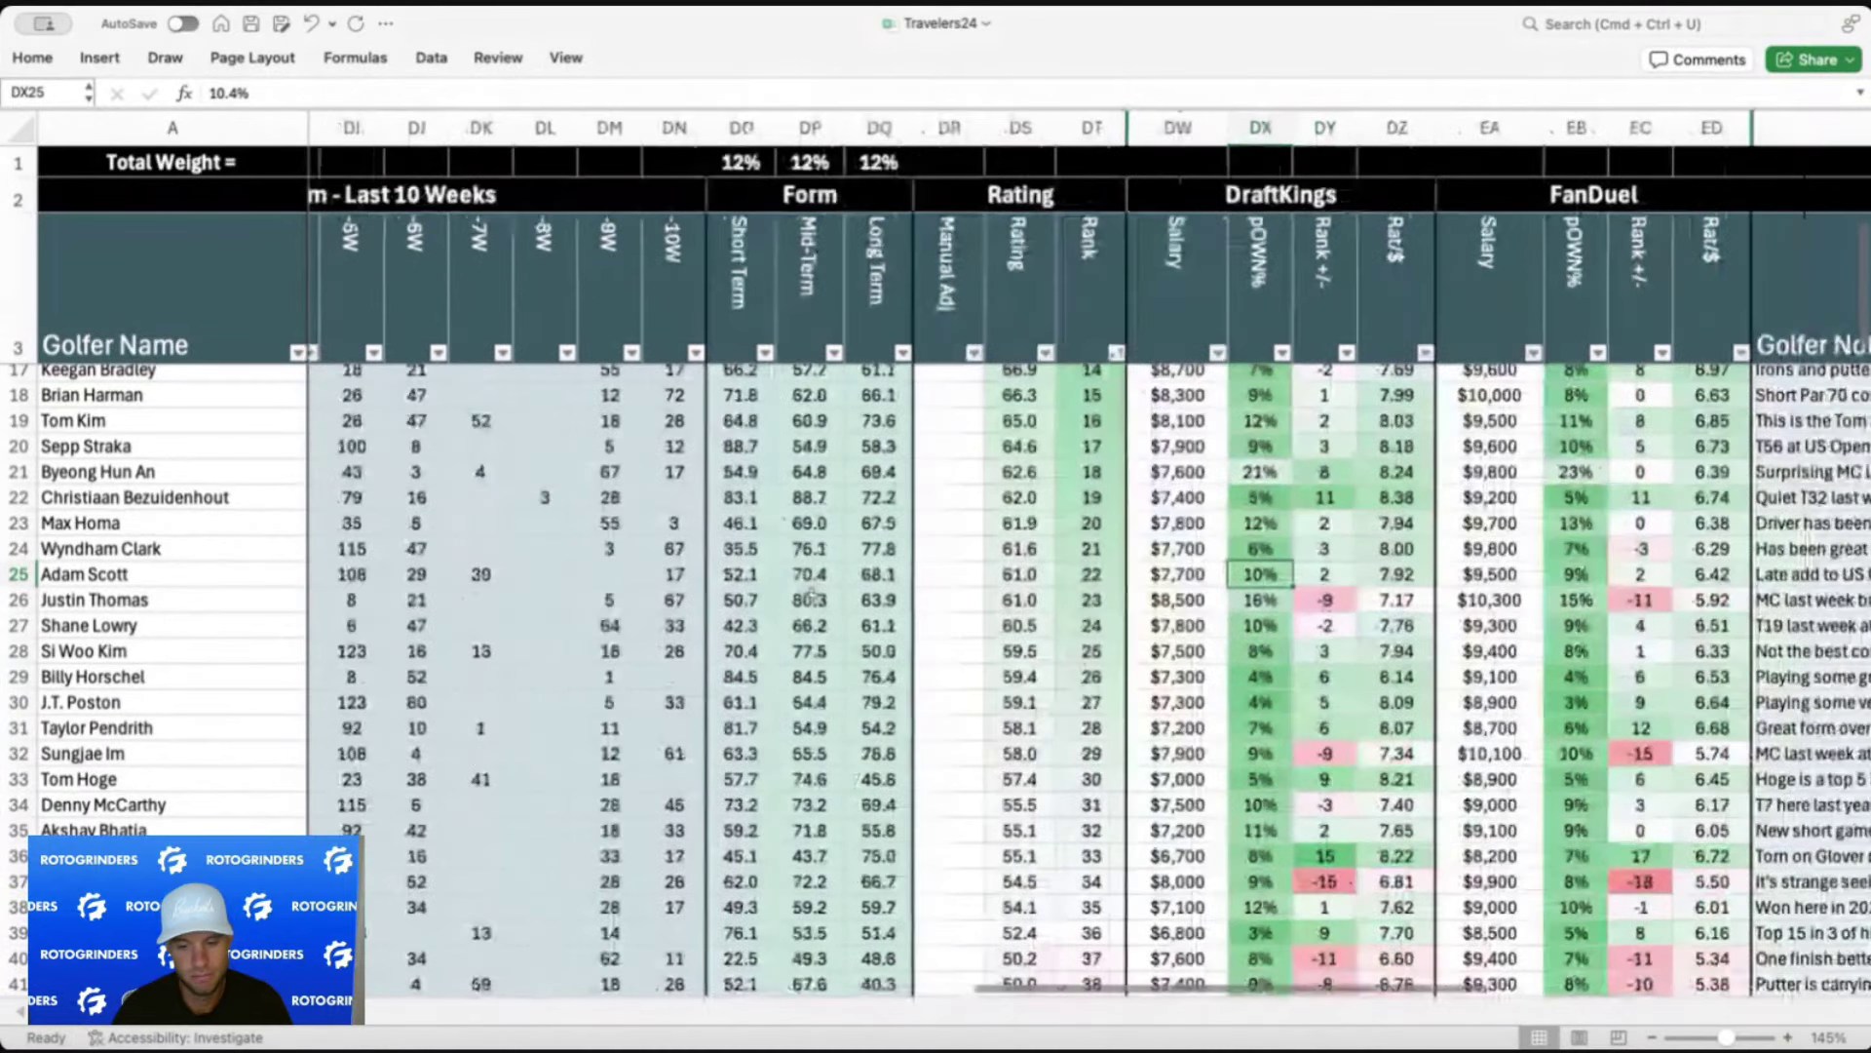
{"action": "left_click", "coordinate": [1187, 570]}
{"action": "left_click", "coordinate": [1187, 596]}
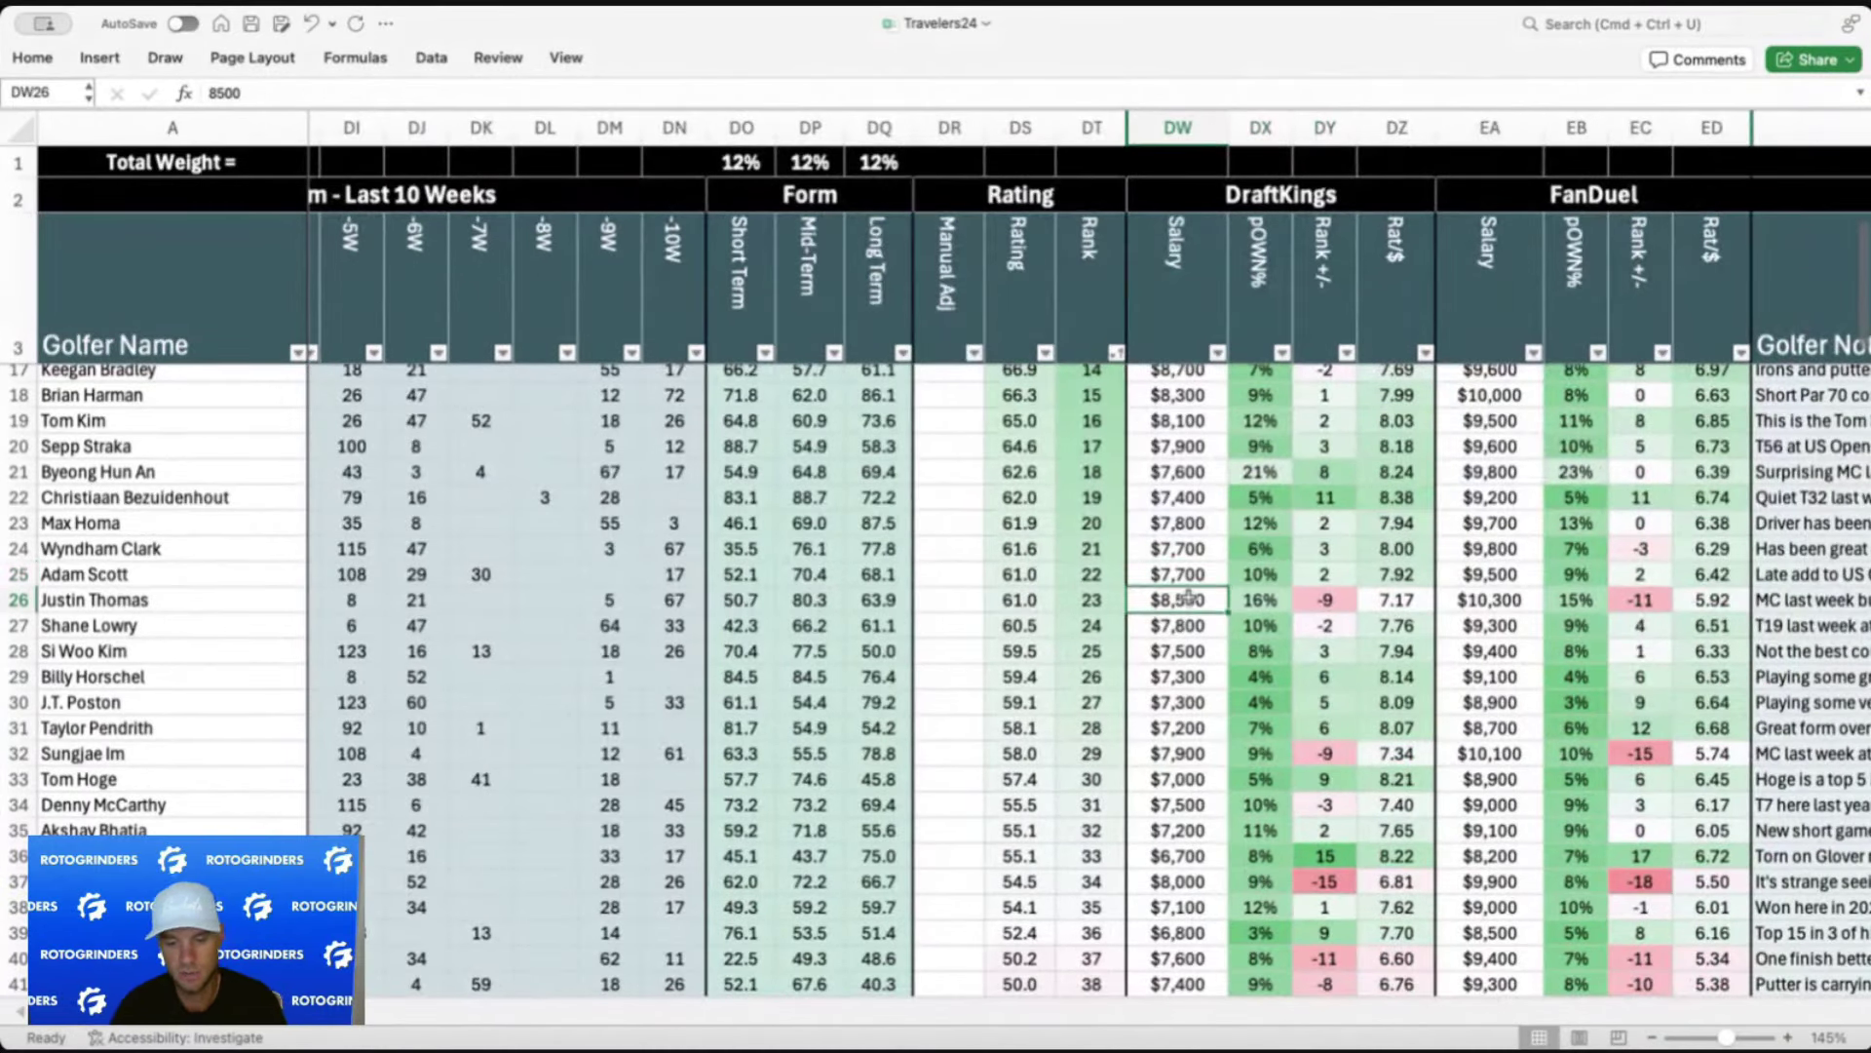
{"action": "scroll", "coordinate": [1152, 614], "scroll_direction": "left", "scroll_amount": 8}
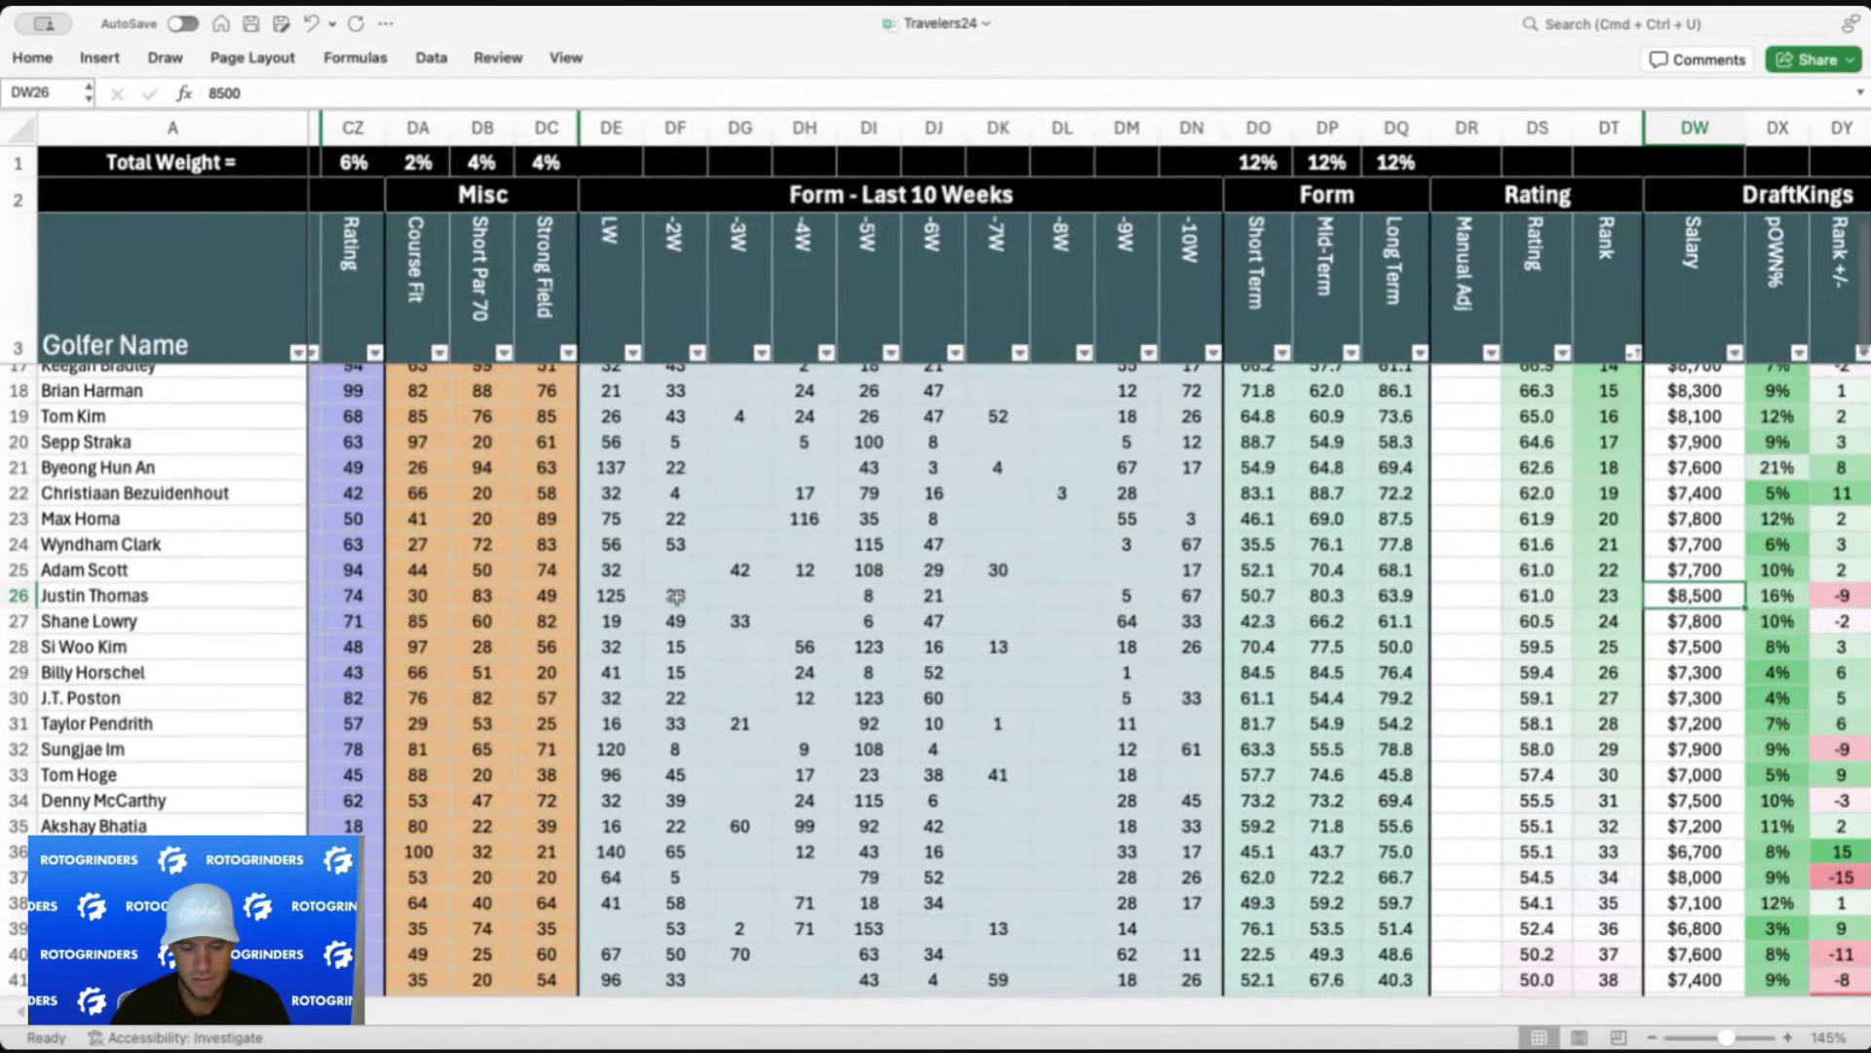
{"action": "left_click", "coordinate": [606, 597]}
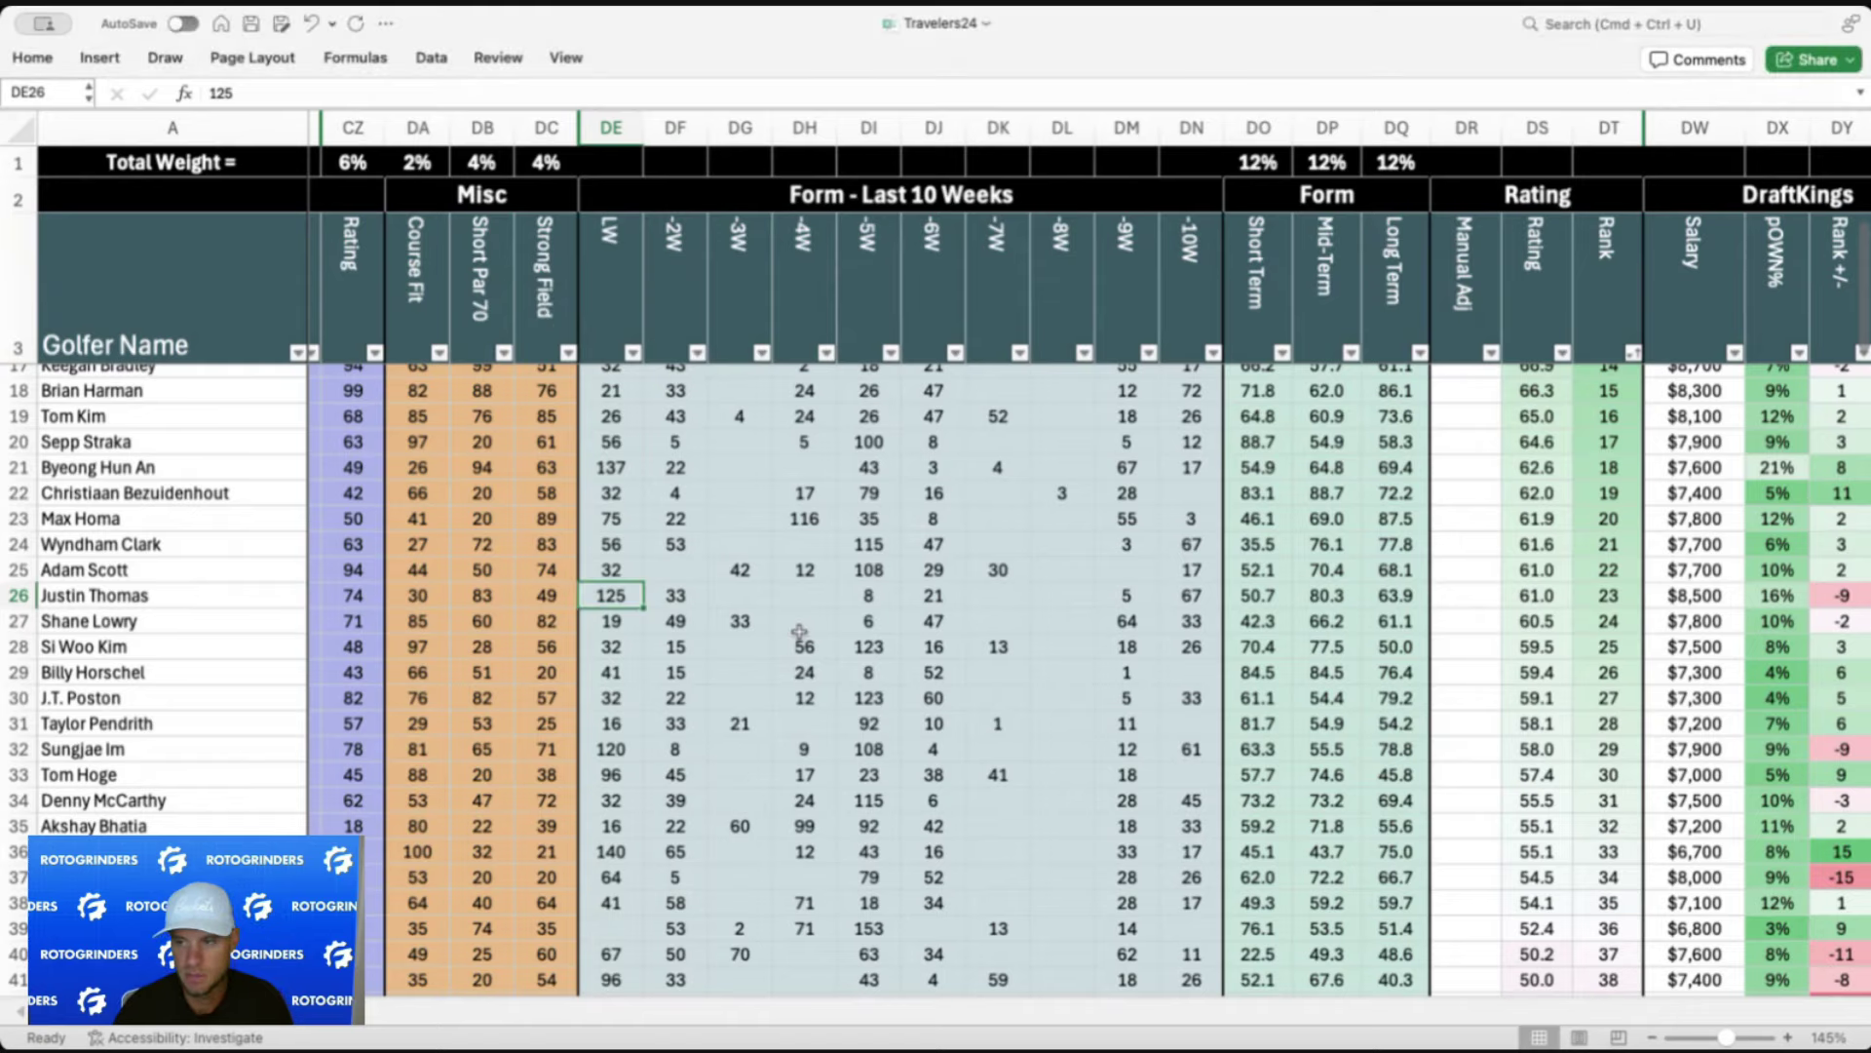
{"action": "scroll", "coordinate": [795, 628], "scroll_direction": "right", "scroll_amount": 6}
{"action": "scroll", "coordinate": [797, 630], "scroll_direction": "right", "scroll_amount": 5}
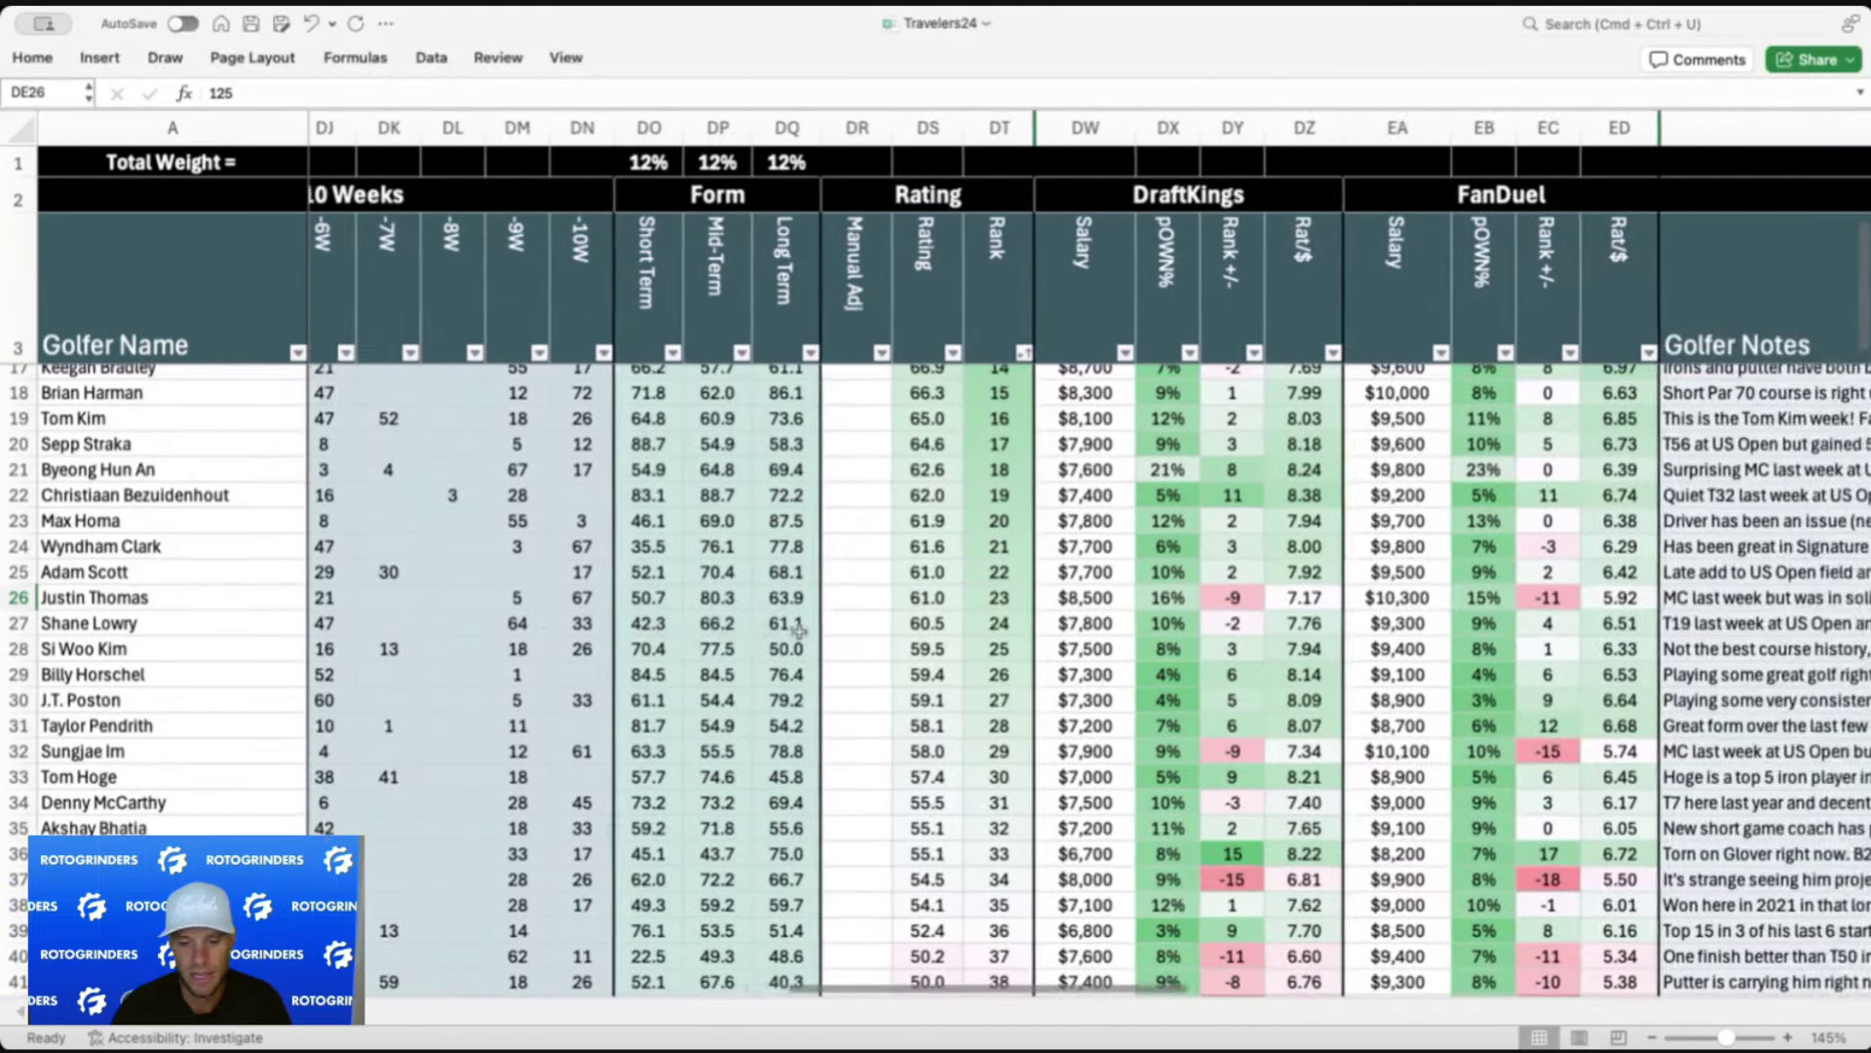
{"action": "scroll", "coordinate": [1157, 653], "scroll_direction": "down", "scroll_amount": 2}
{"action": "left_click", "coordinate": [1062, 521]}
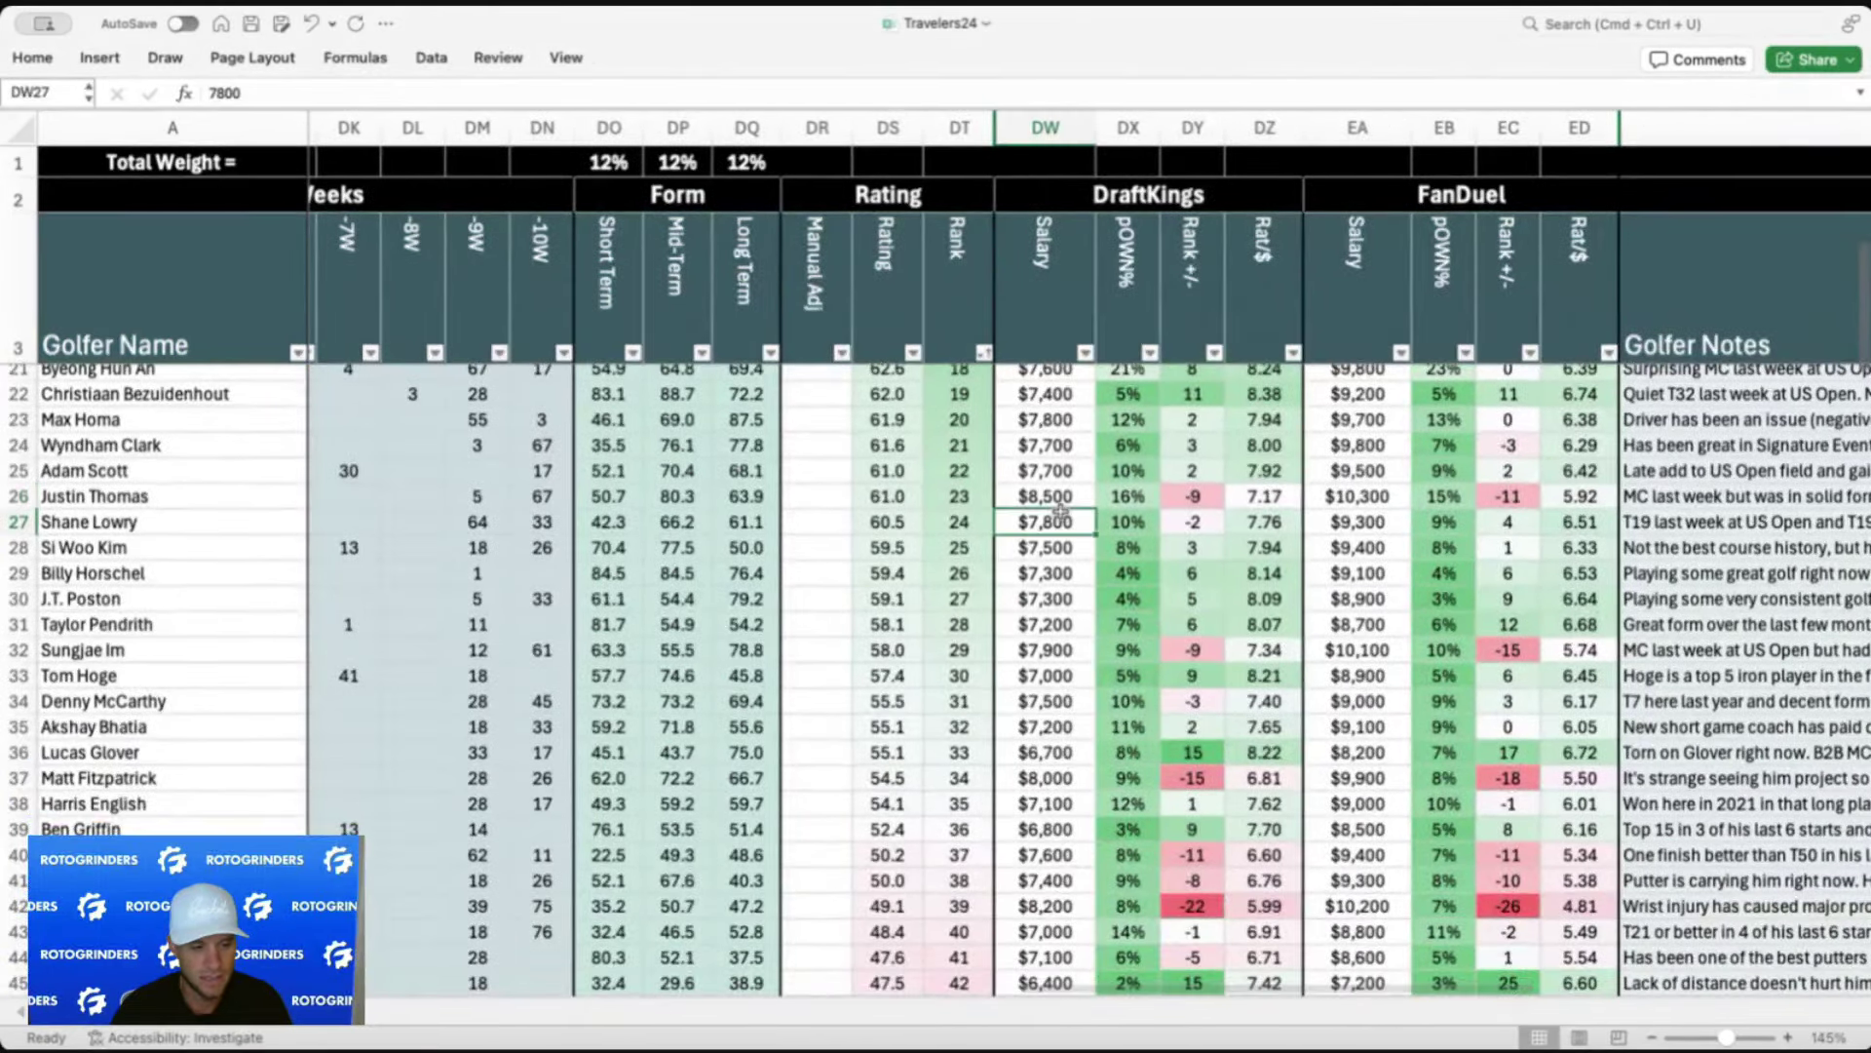
{"action": "scroll", "coordinate": [1061, 546], "scroll_direction": "down", "scroll_amount": 2}
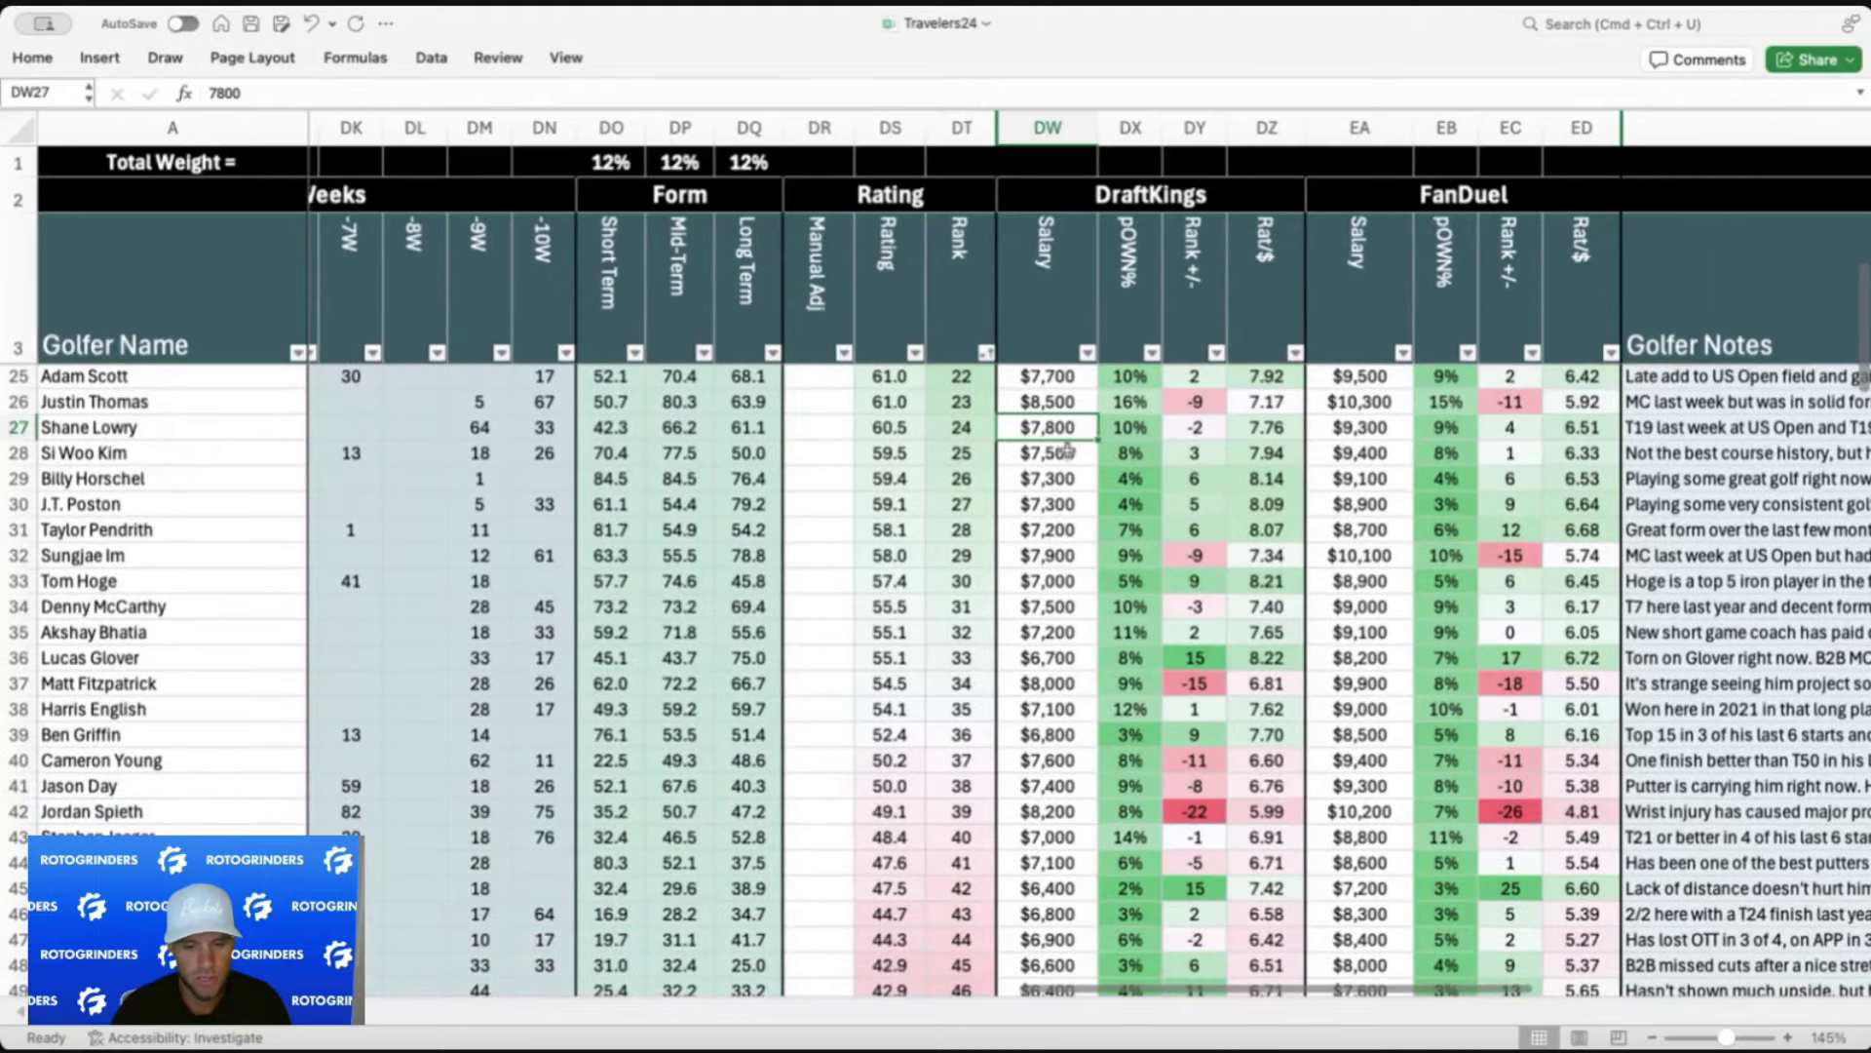
{"action": "left_click", "coordinate": [1067, 450]}
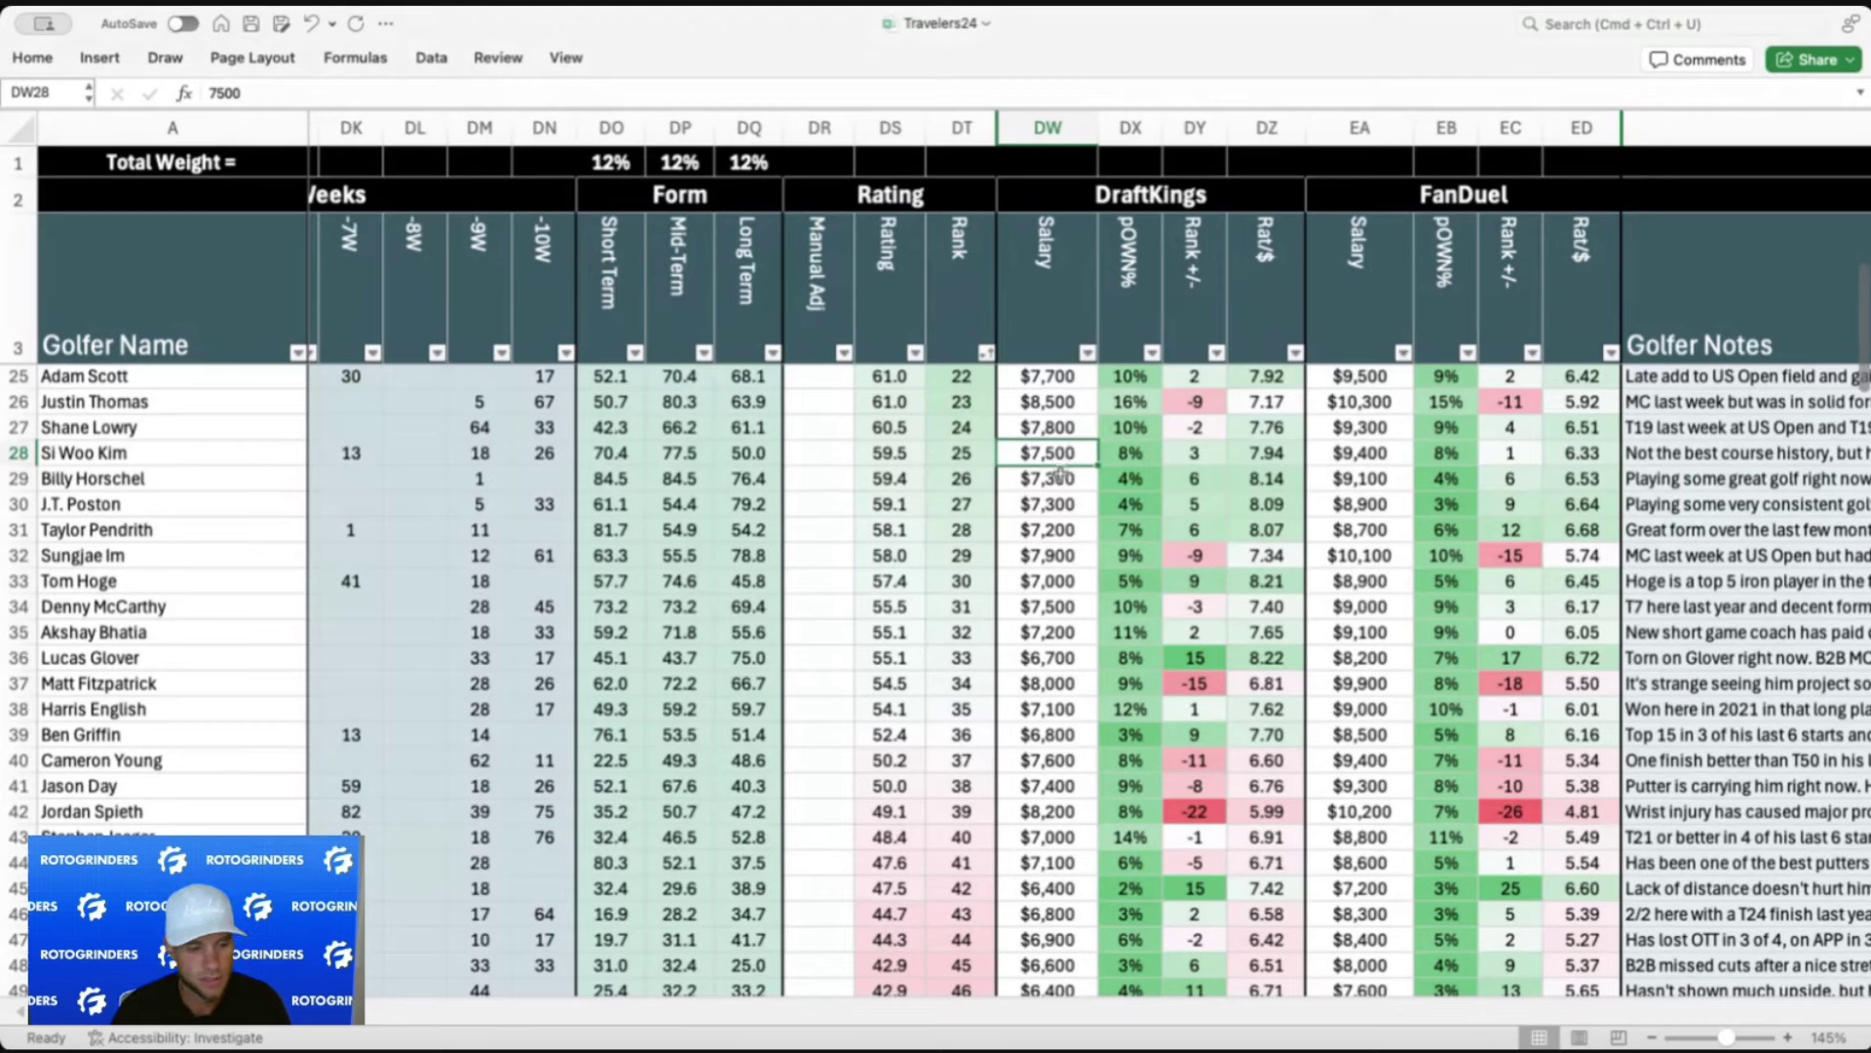
{"action": "left_click", "coordinate": [1061, 475]}
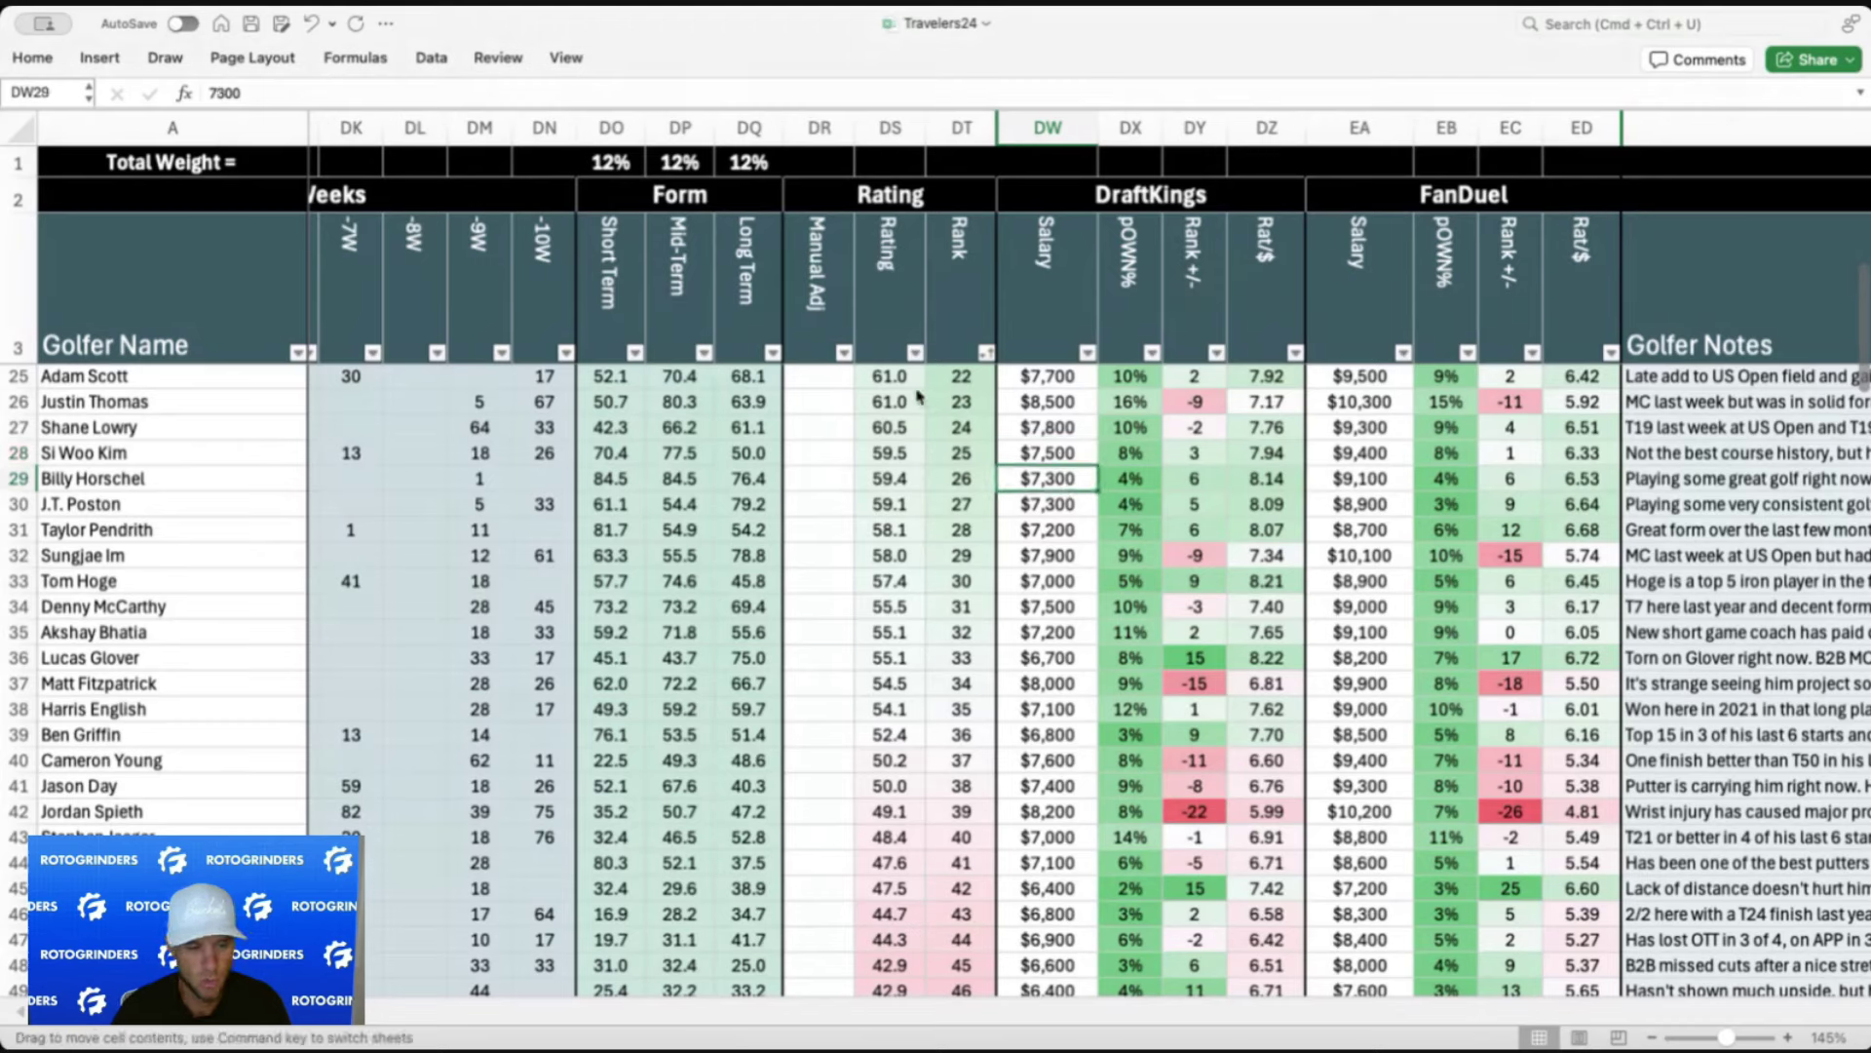
{"action": "key", "text": "Down"}
{"action": "scroll", "coordinate": [1028, 488], "scroll_direction": "left", "scroll_amount": 5}
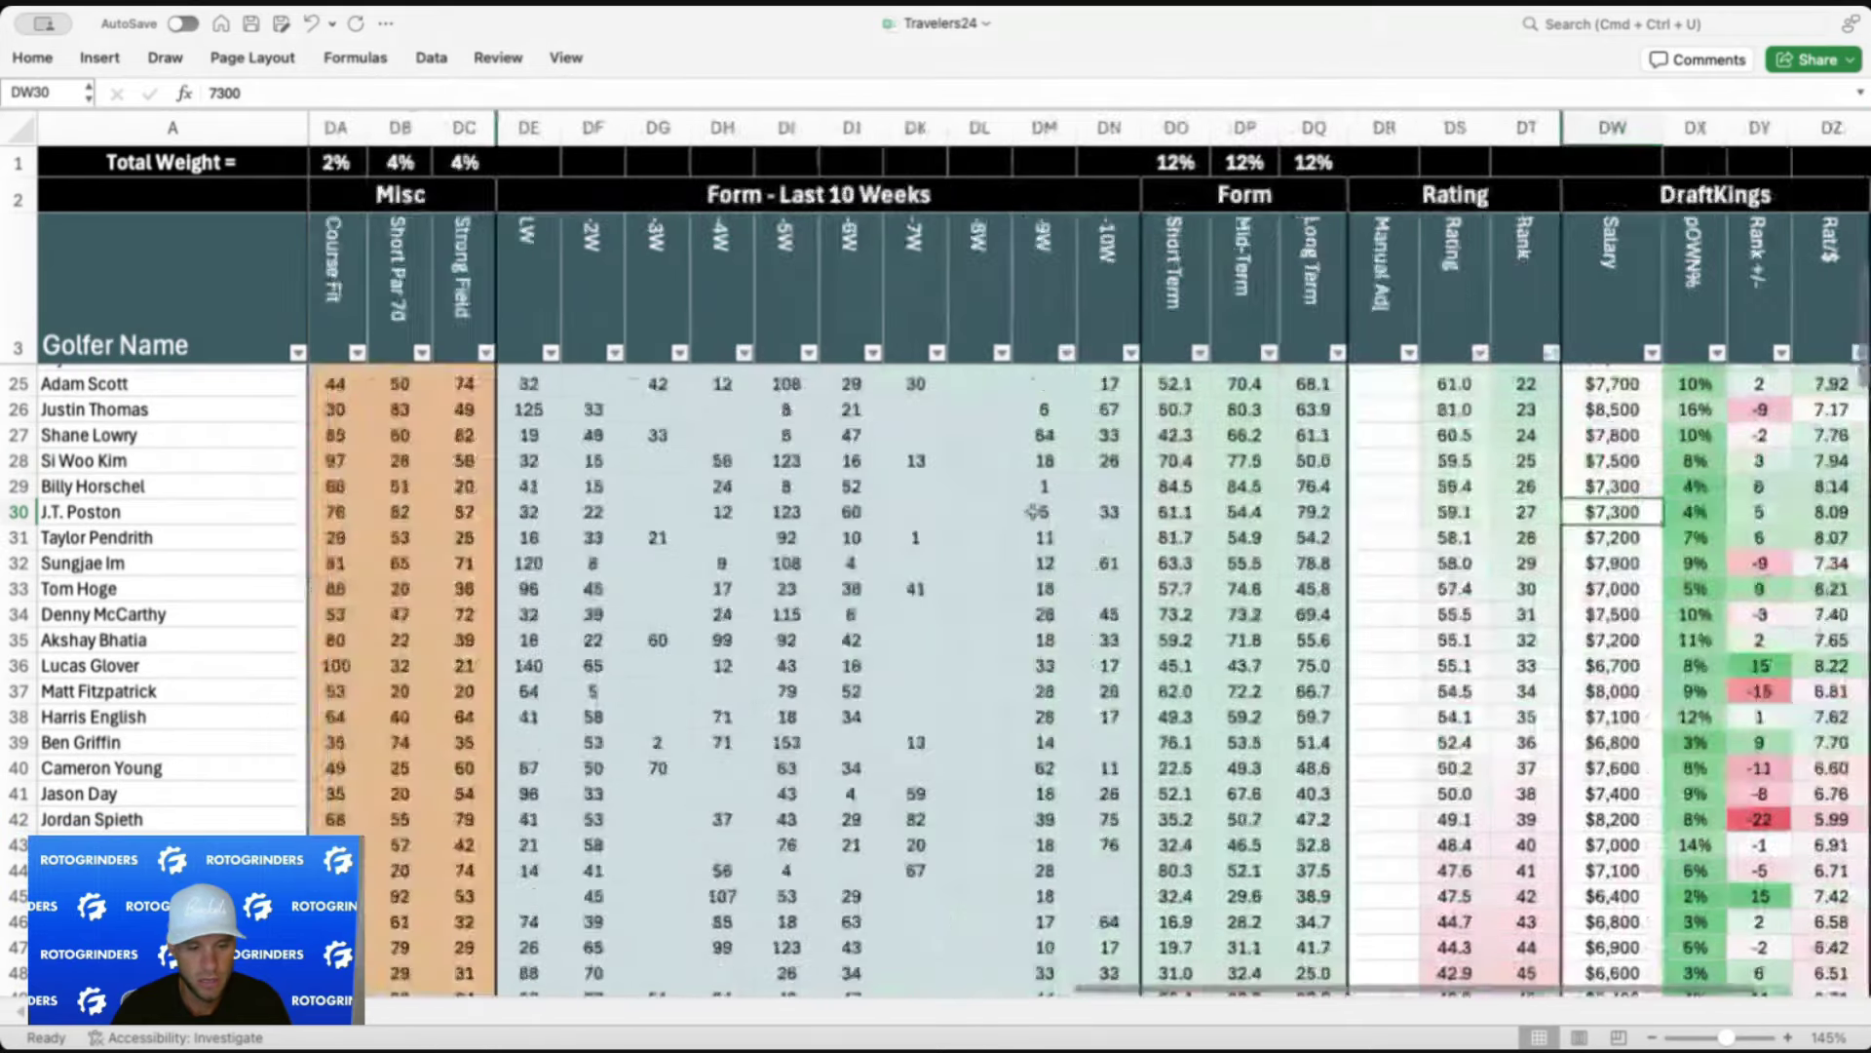
{"action": "scroll", "coordinate": [1033, 512], "scroll_direction": "left", "scroll_amount": 5}
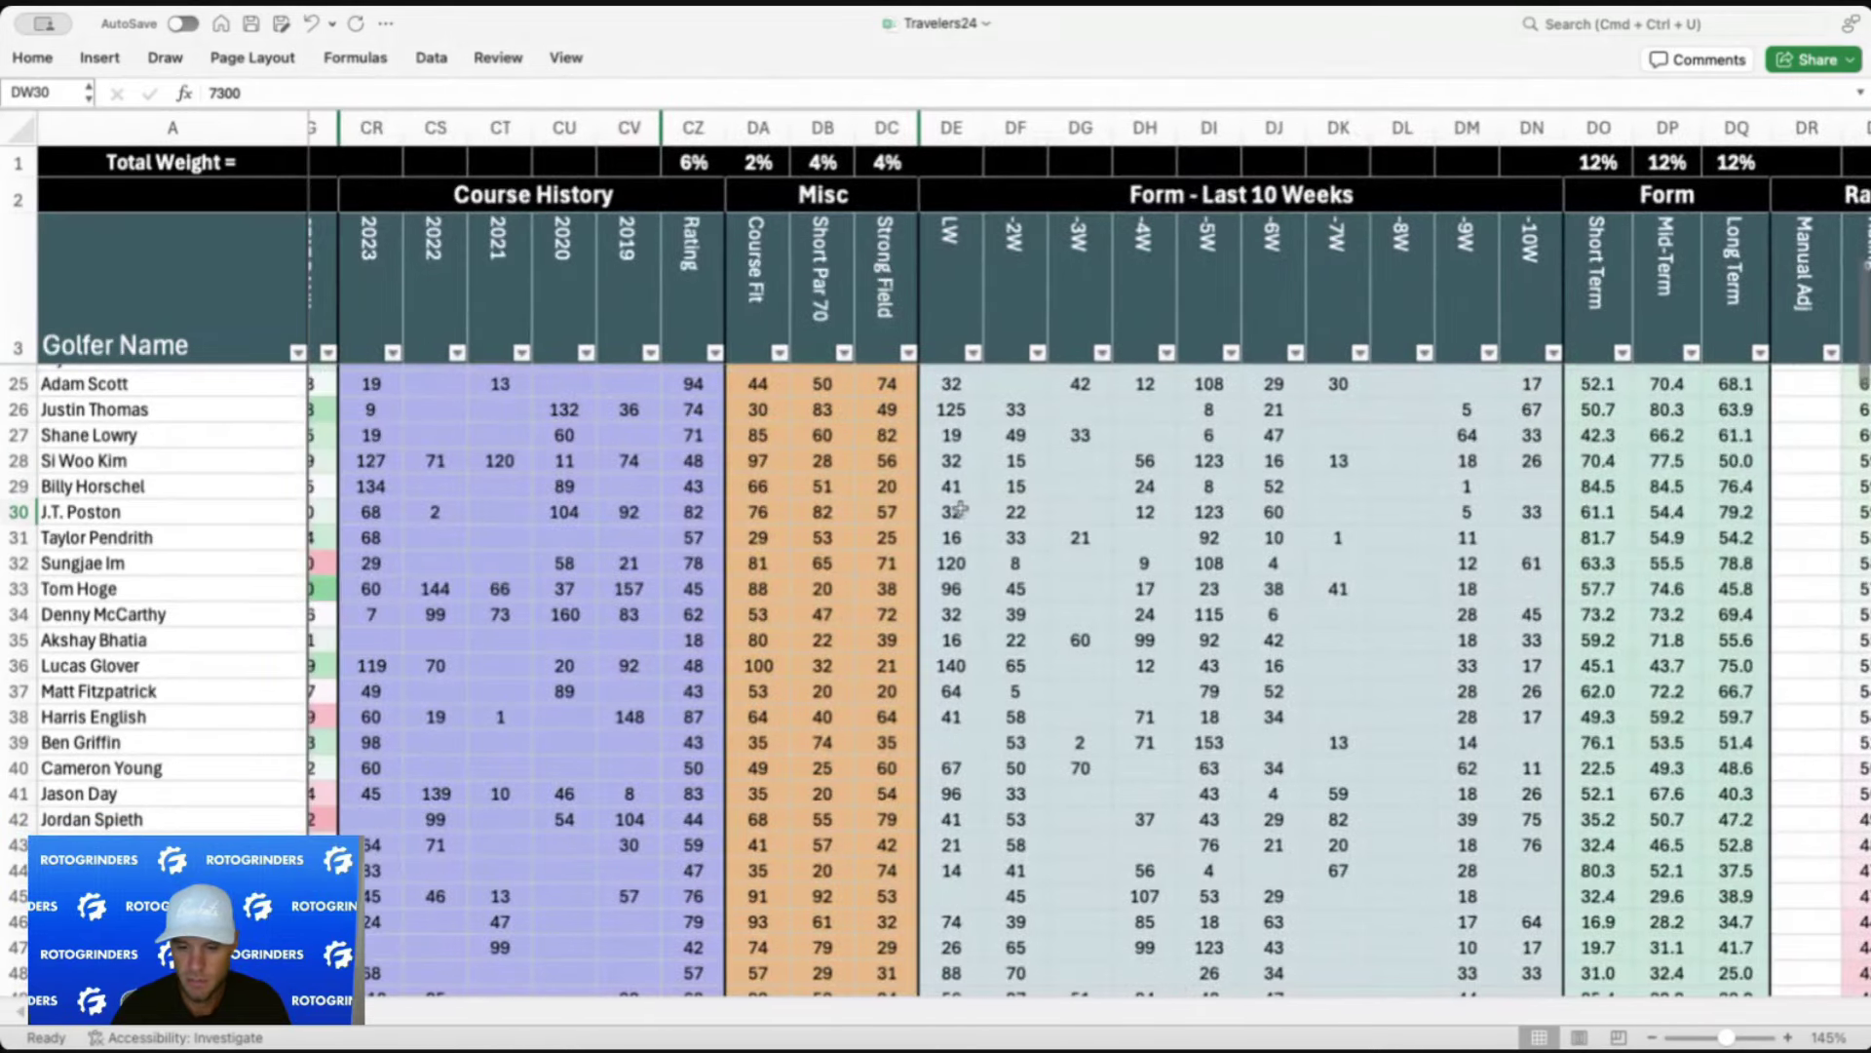
{"action": "left_click_drag", "start_coordinate": [960, 508], "coordinate": [1543, 505]}
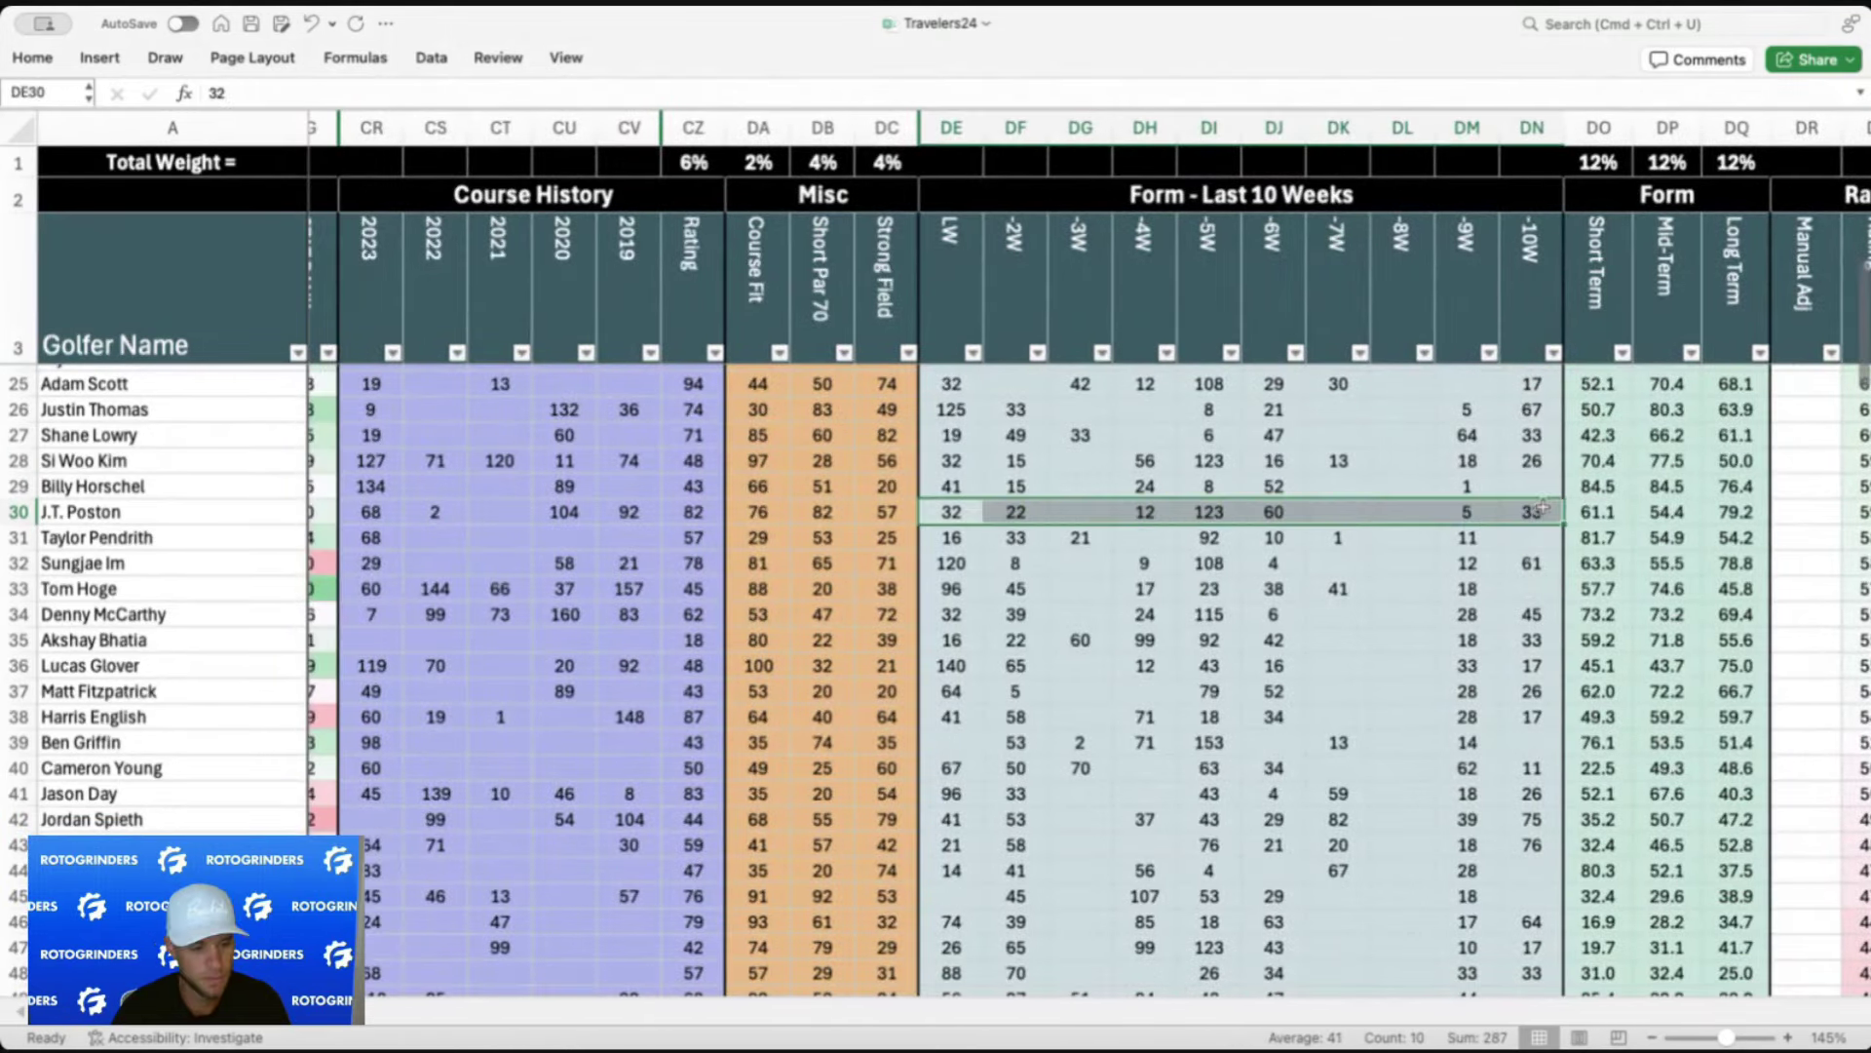
{"action": "left_click", "coordinate": [1327, 591]}
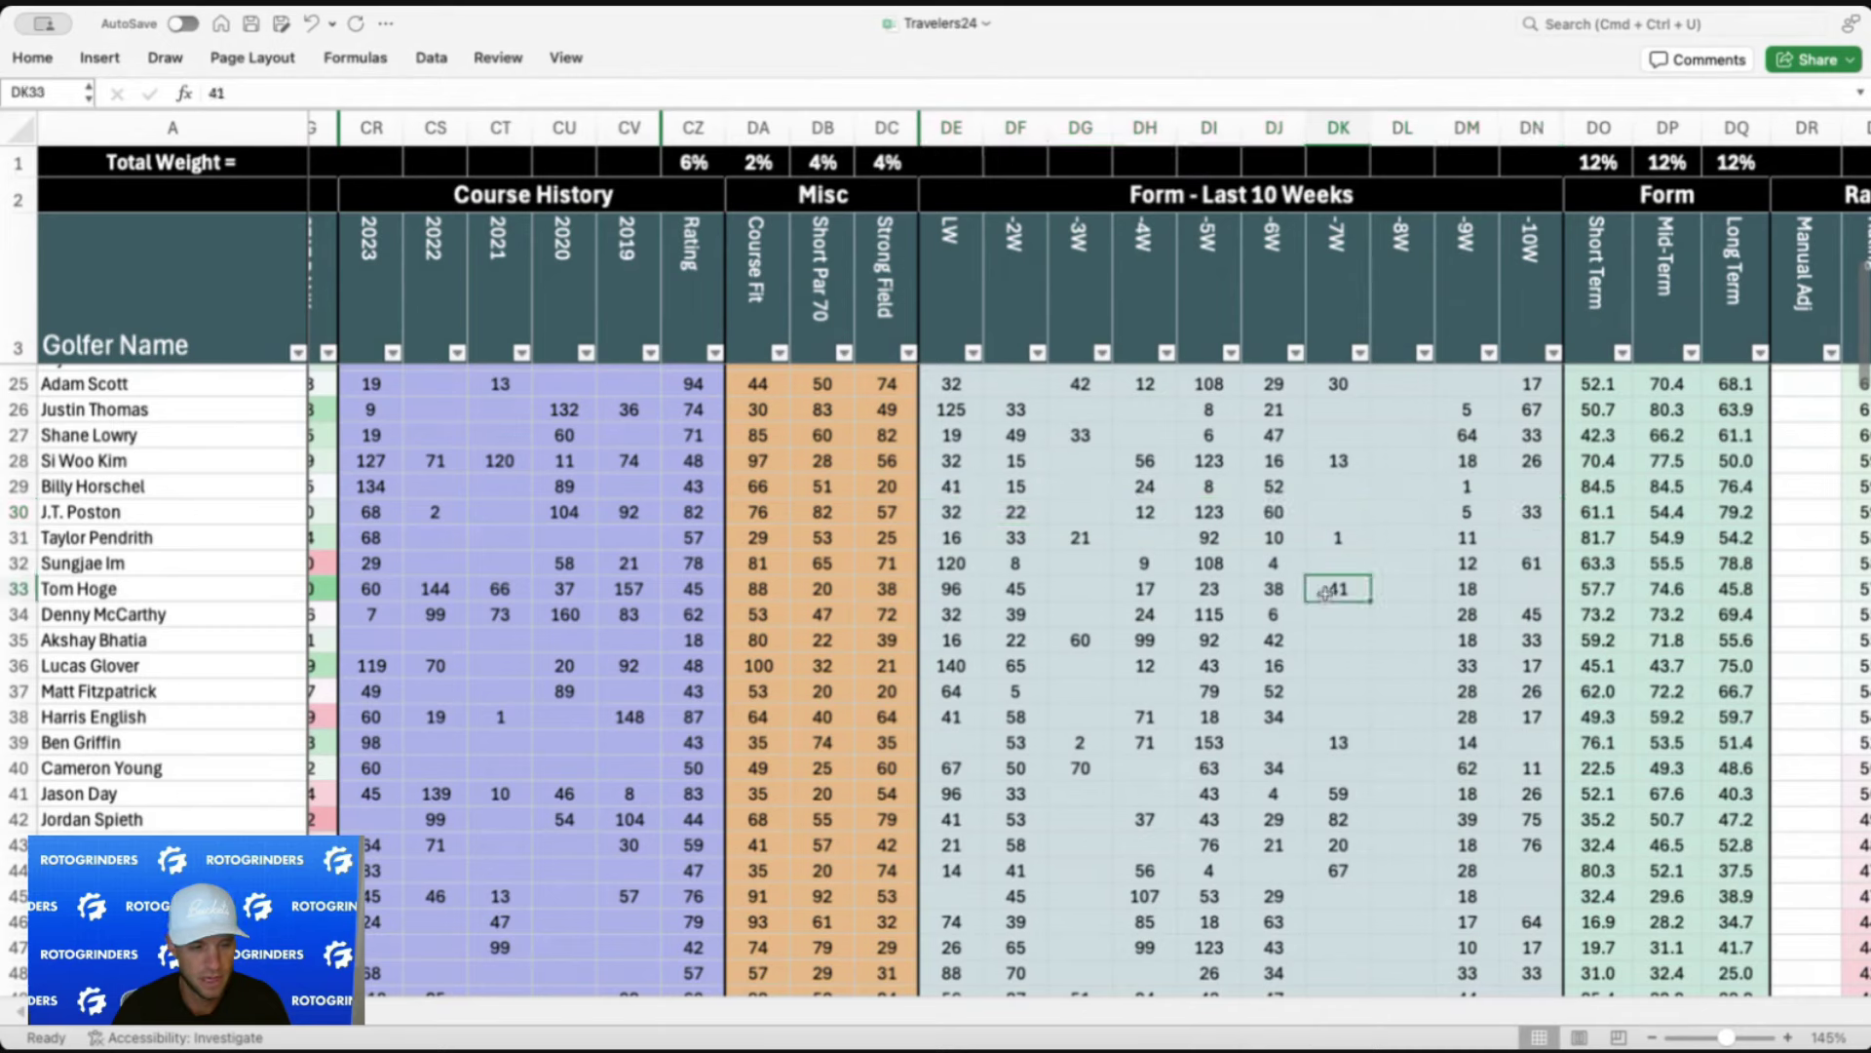
{"action": "left_click", "coordinate": [1199, 553]}
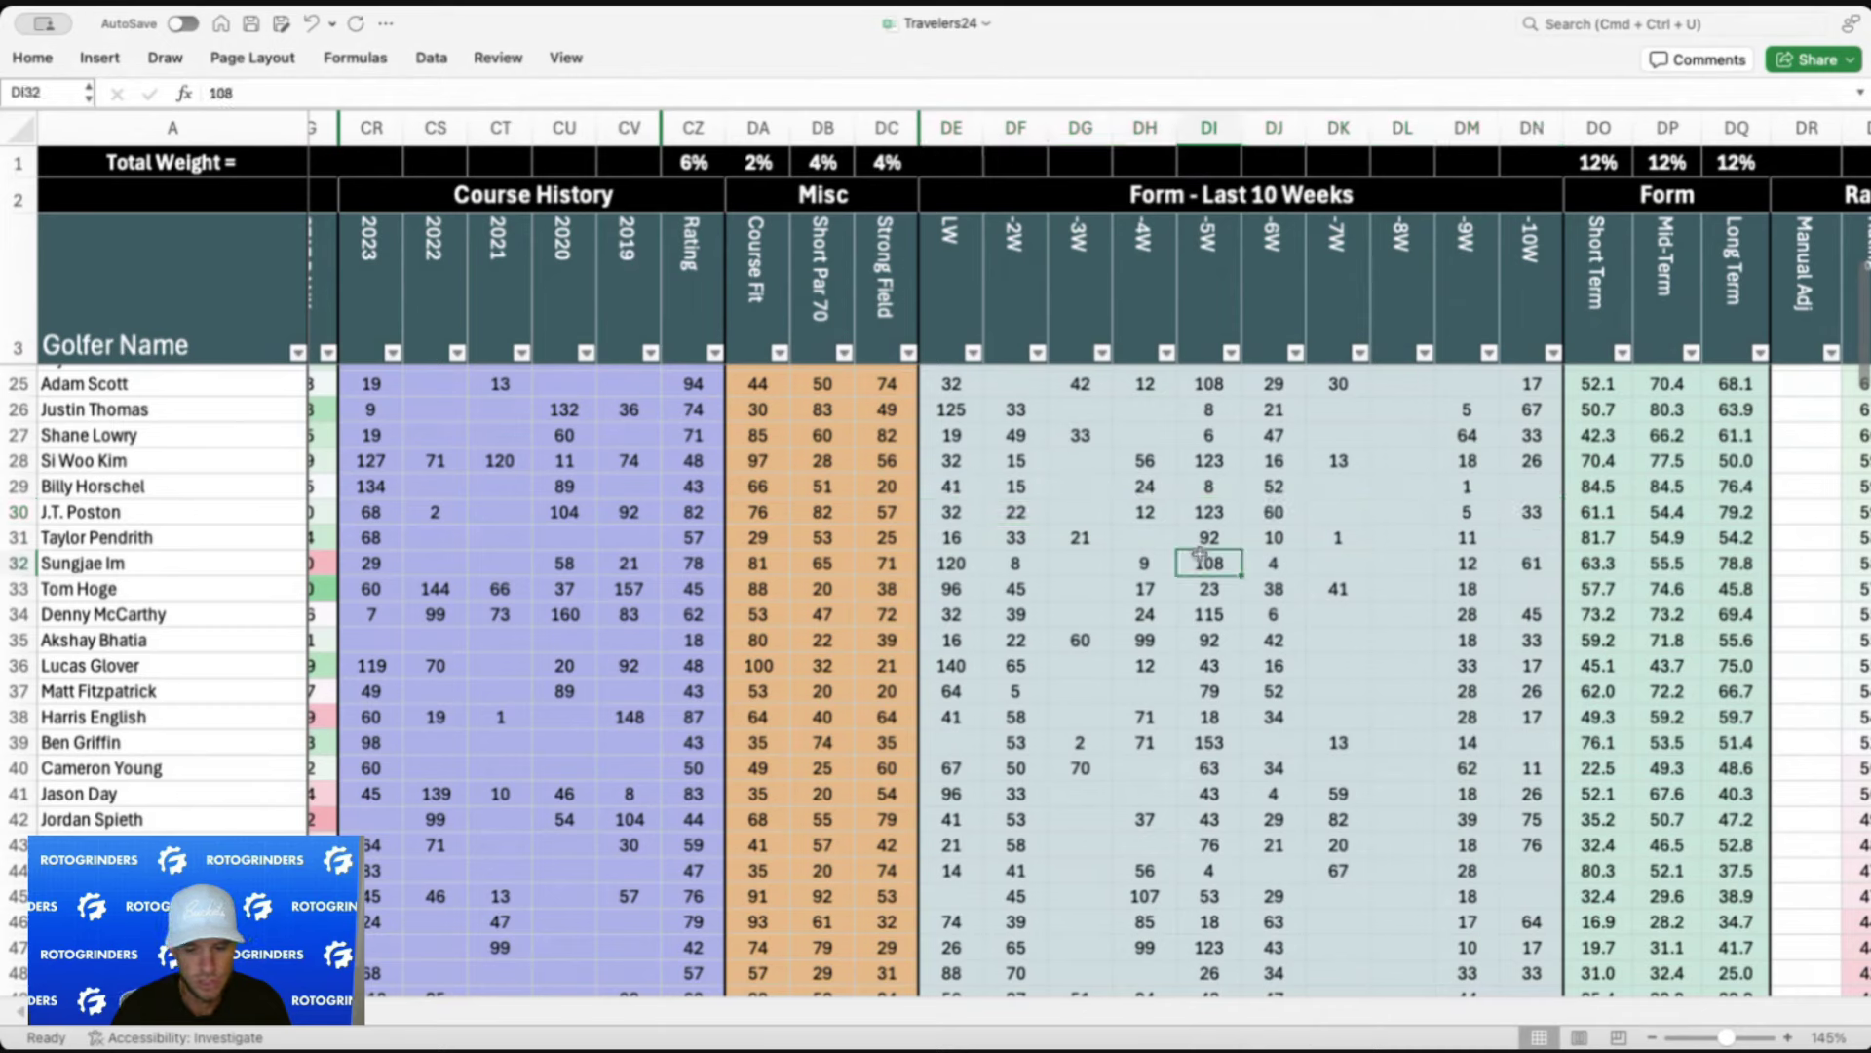
{"action": "left_click", "coordinate": [1015, 537]}
{"action": "left_click_drag", "start_coordinate": [950, 537], "coordinate": [1110, 536]}
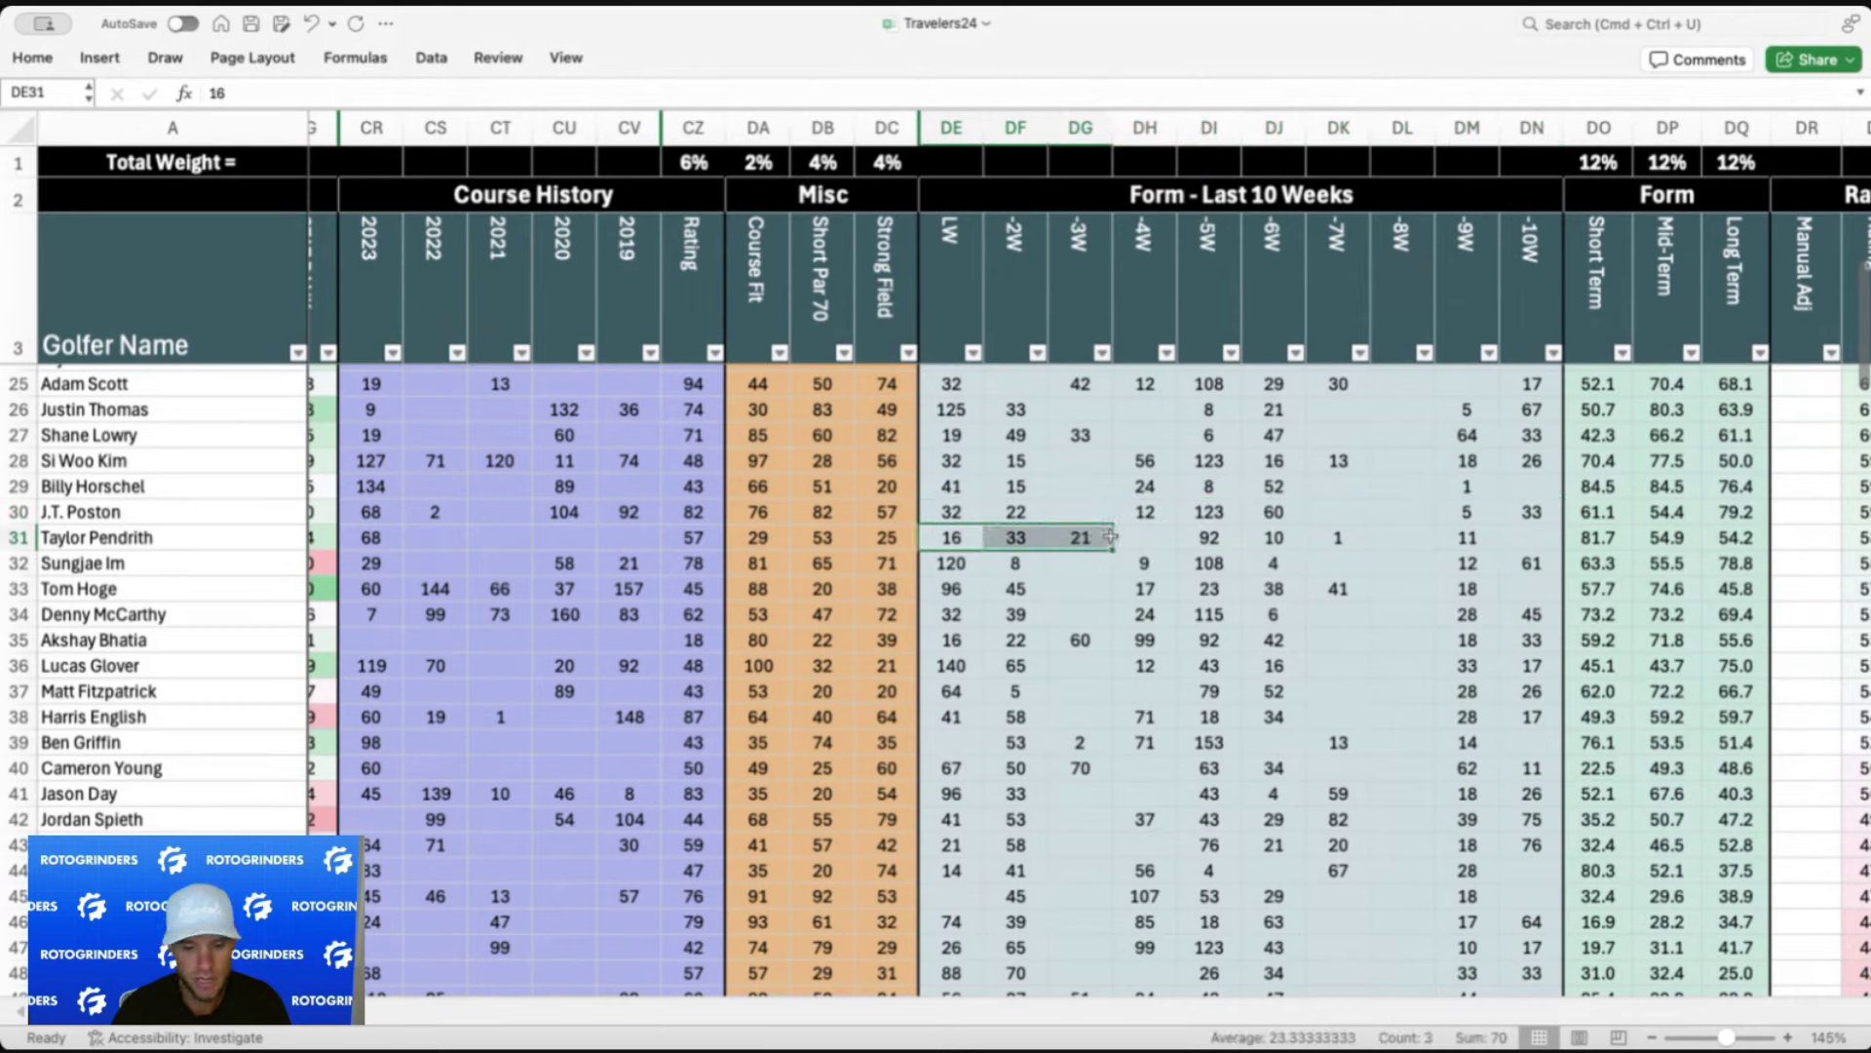
{"action": "left_click", "coordinate": [1114, 591]}
{"action": "scroll", "coordinate": [1112, 596], "scroll_direction": "right", "scroll_amount": 5}
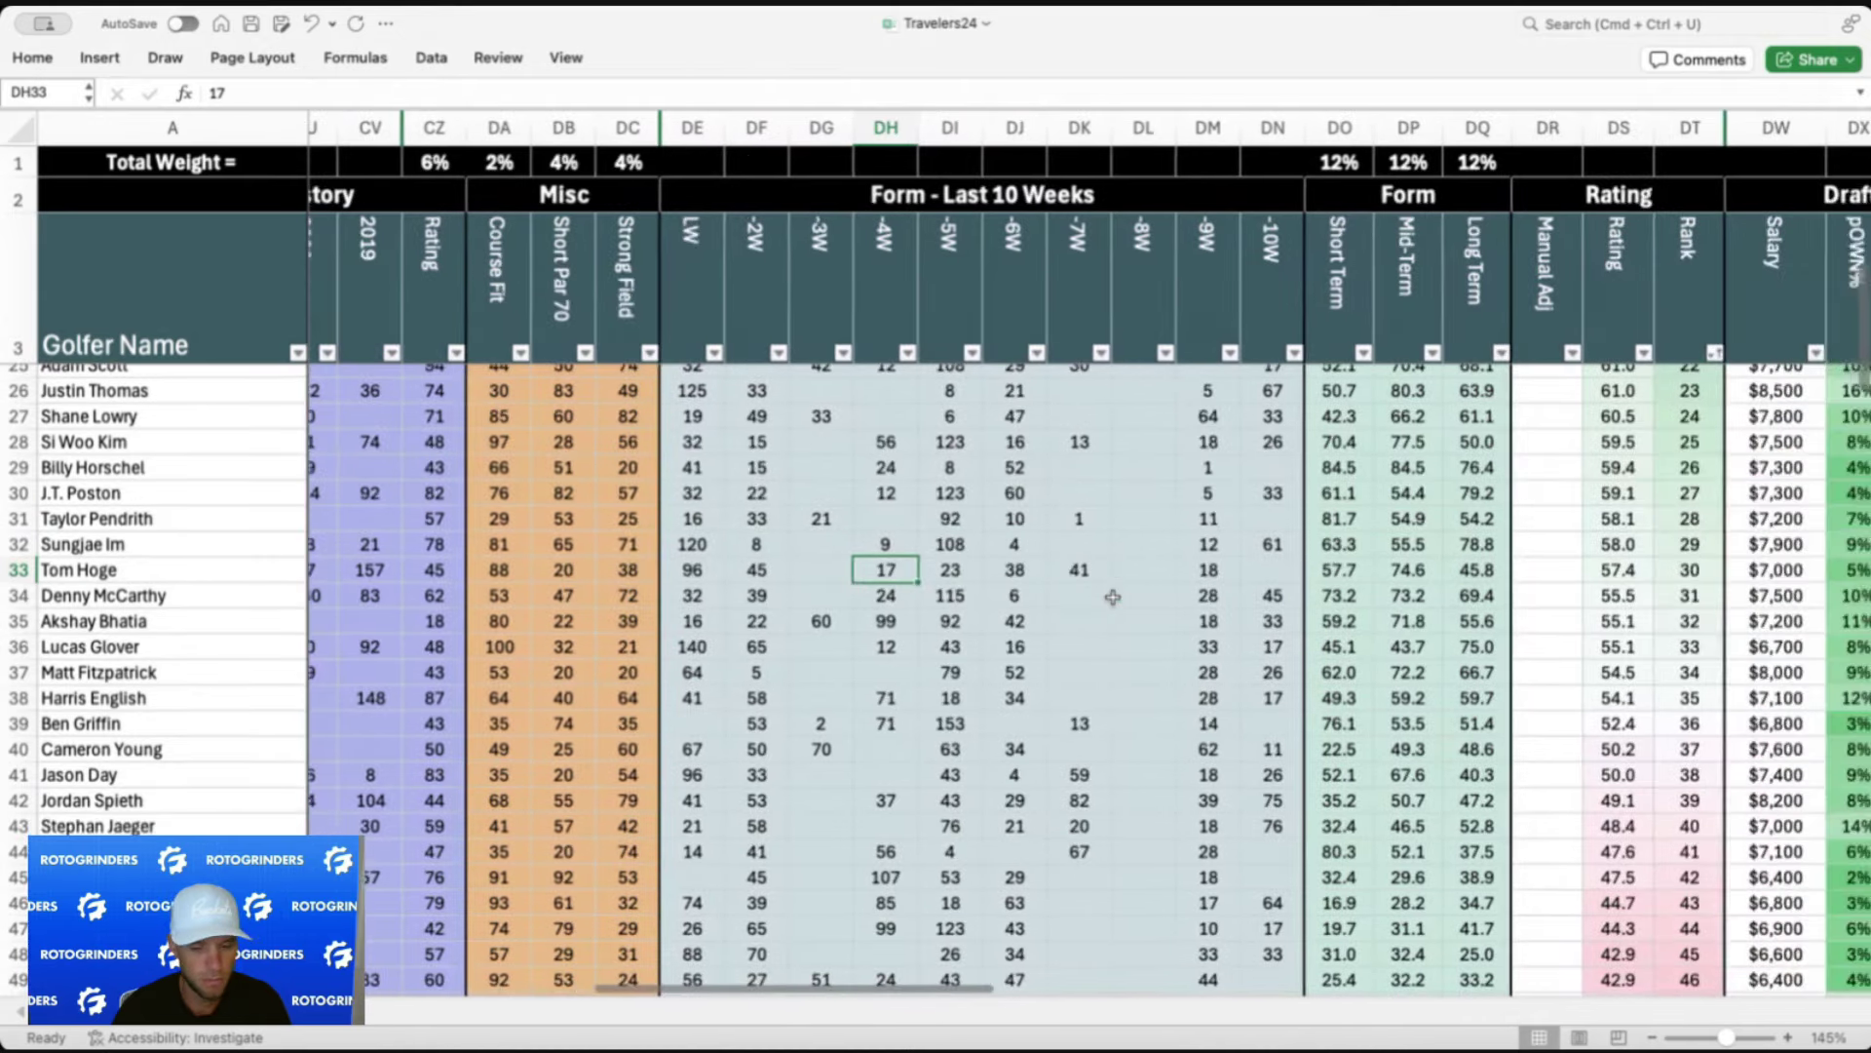
{"action": "scroll", "coordinate": [1112, 597], "scroll_direction": "right", "scroll_amount": 5}
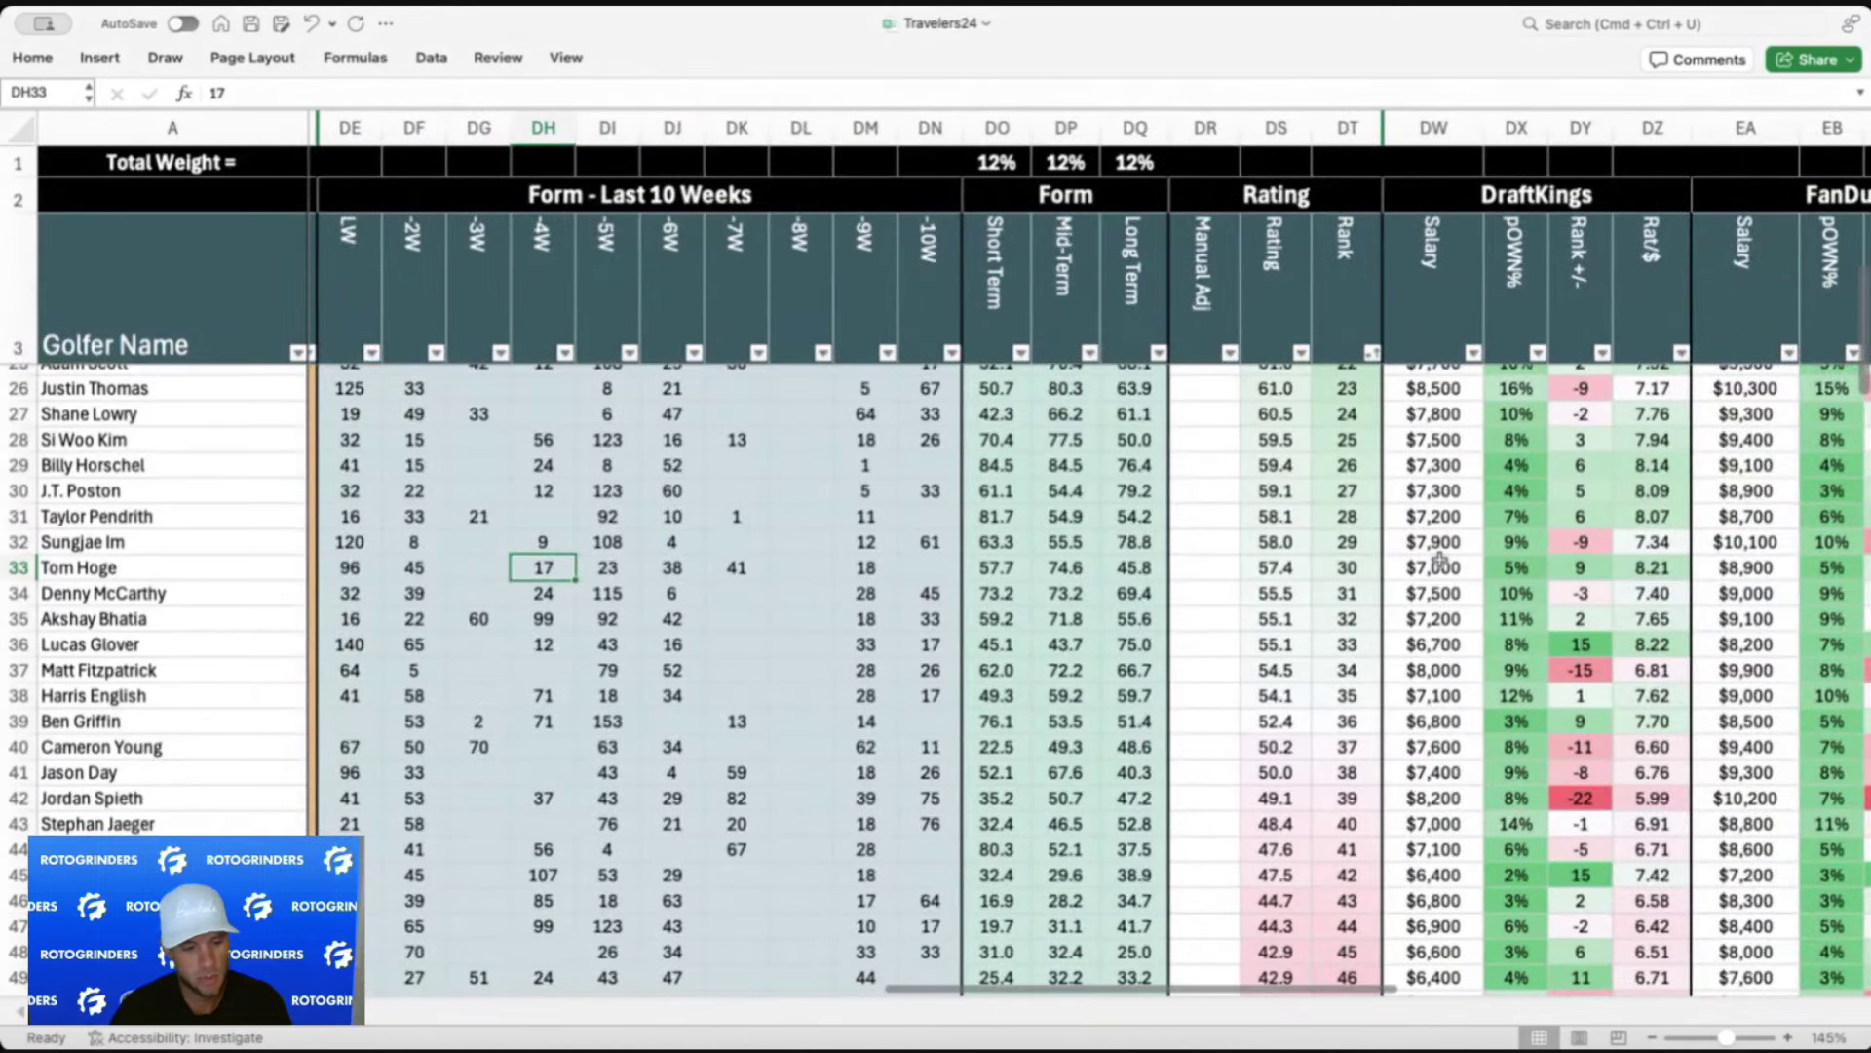
{"action": "left_click", "coordinate": [1439, 563]}
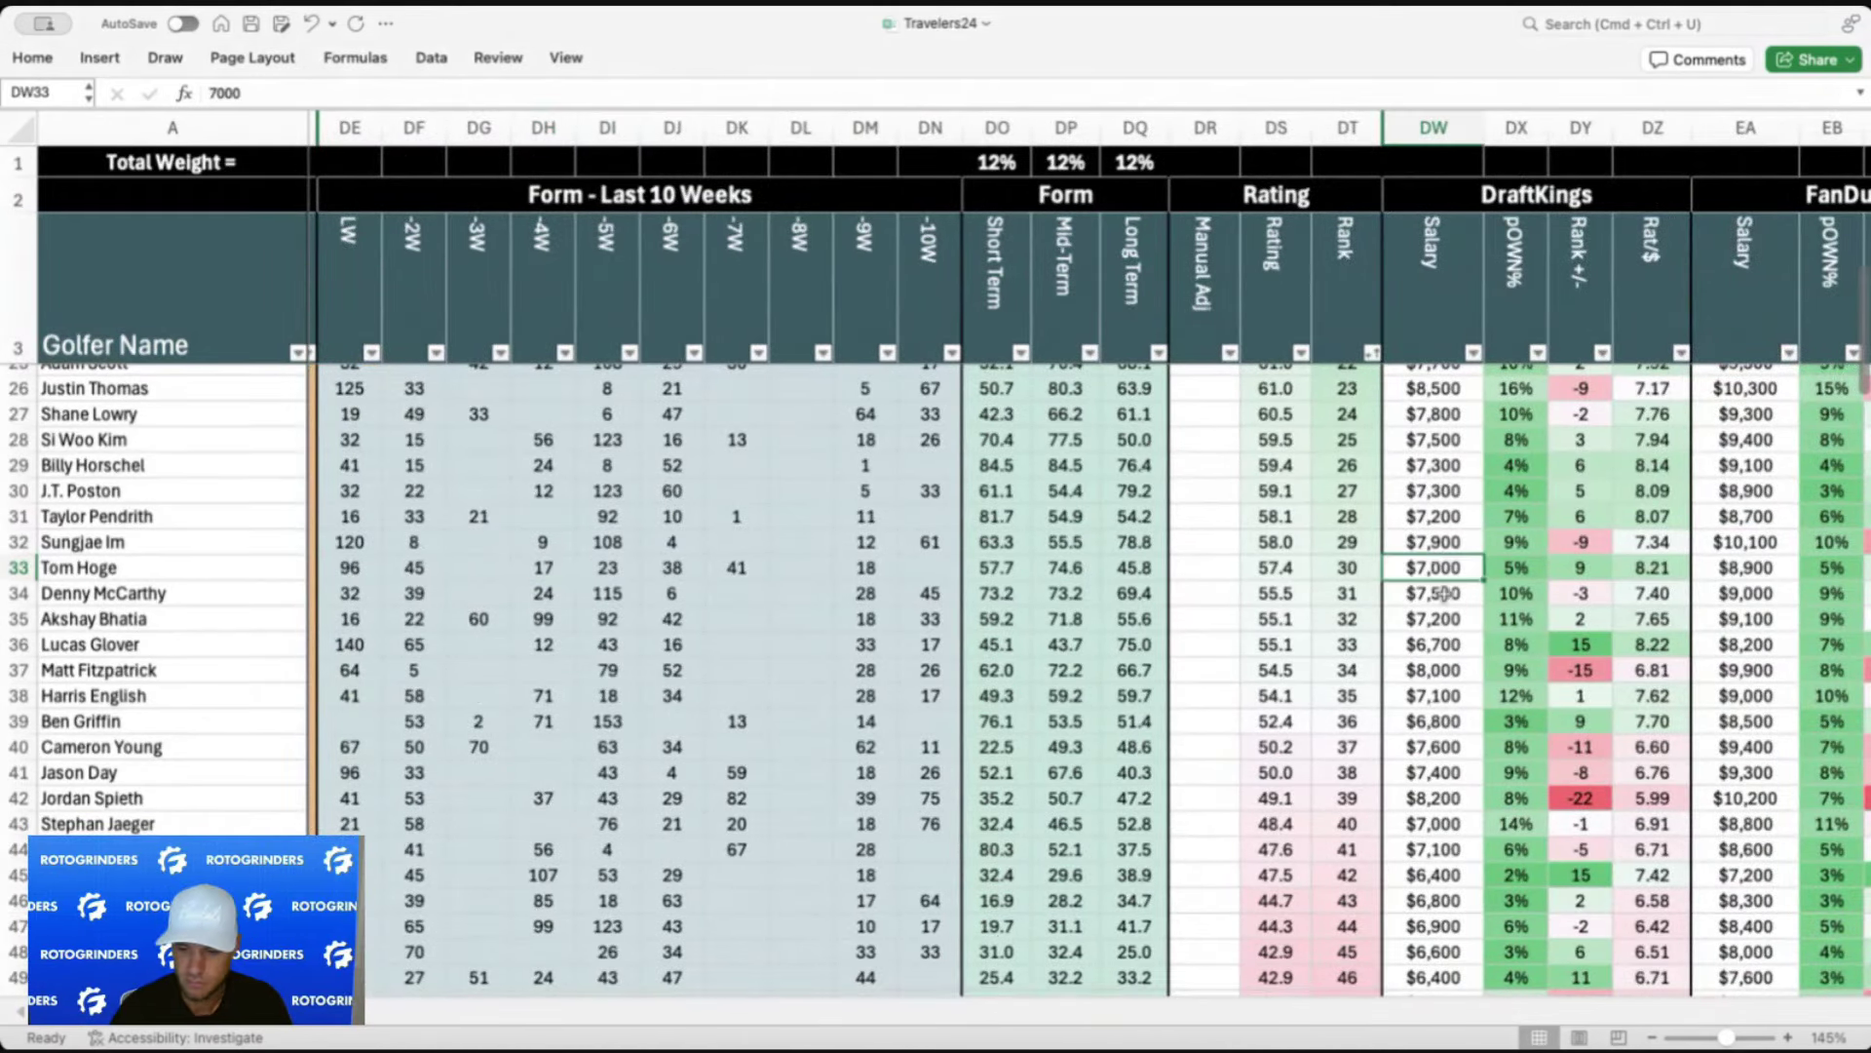
{"action": "left_click", "coordinate": [1443, 593]}
{"action": "scroll", "coordinate": [1443, 592], "scroll_direction": "right", "scroll_amount": 3}
{"action": "left_click", "coordinate": [1273, 526]}
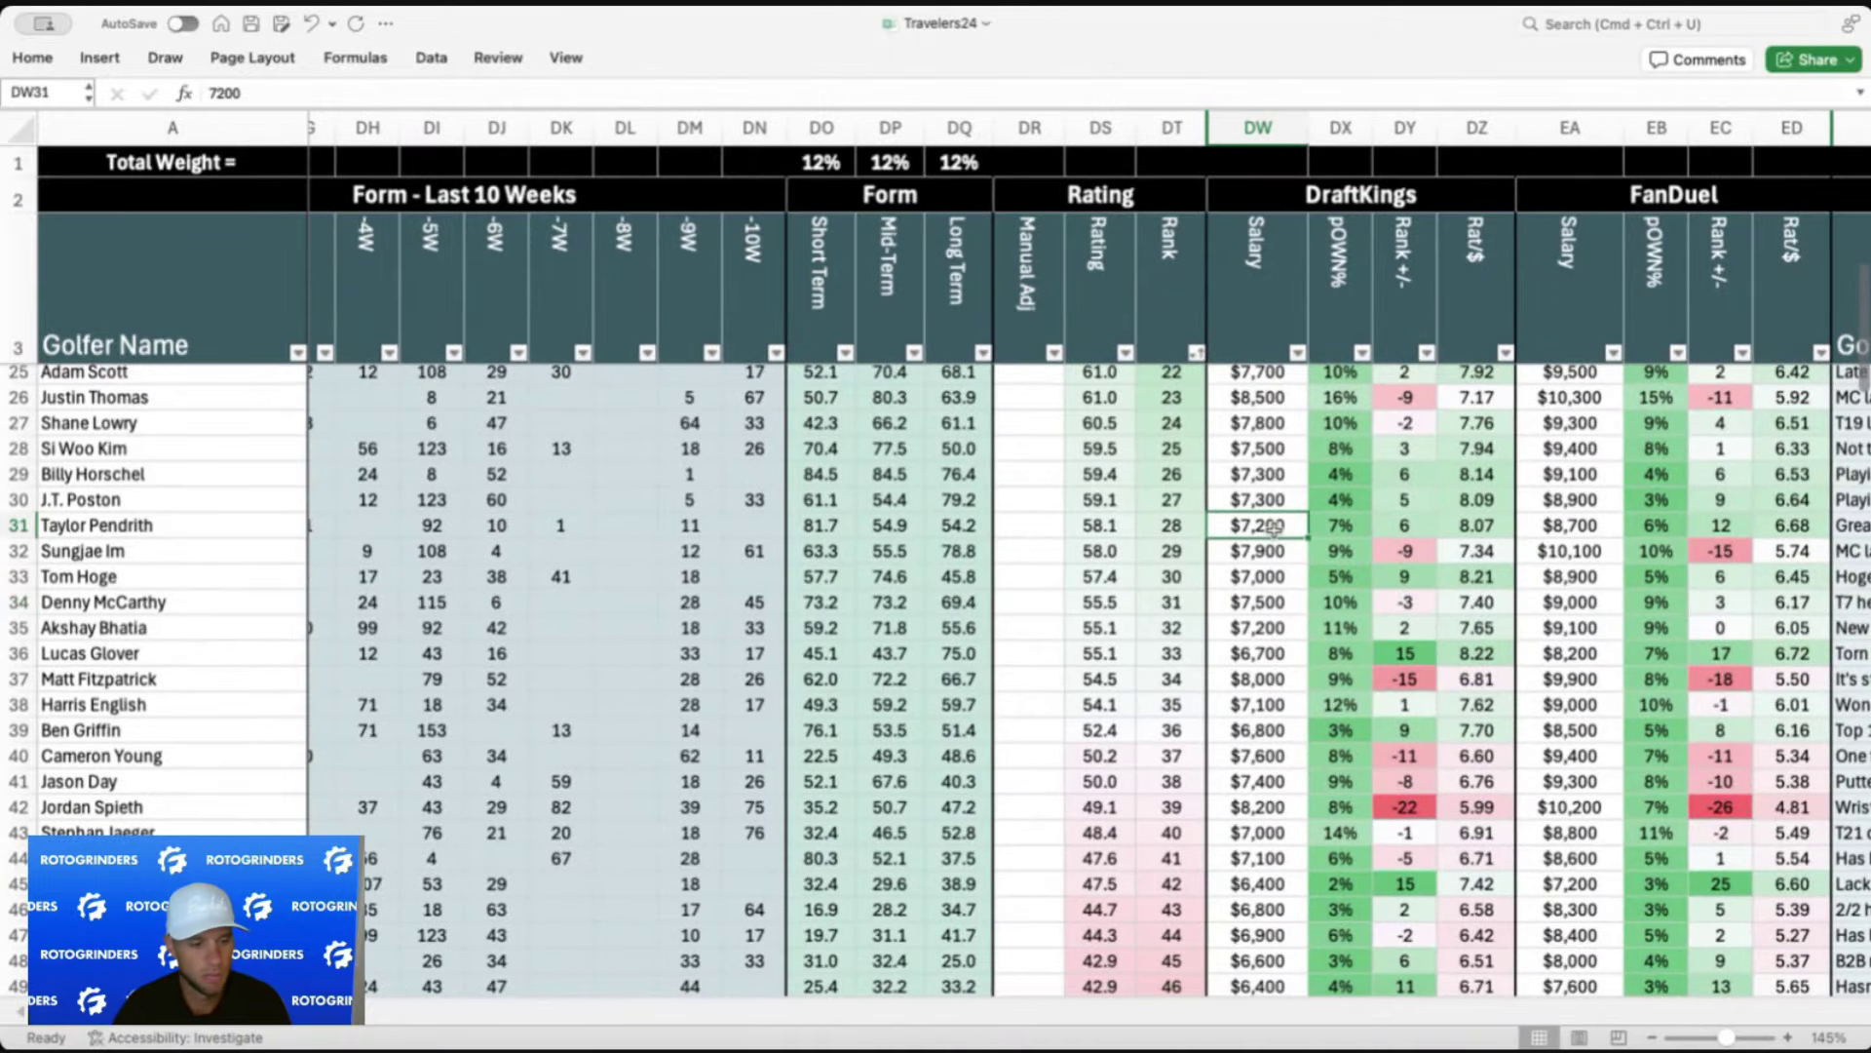
{"action": "left_click", "coordinate": [1276, 582]}
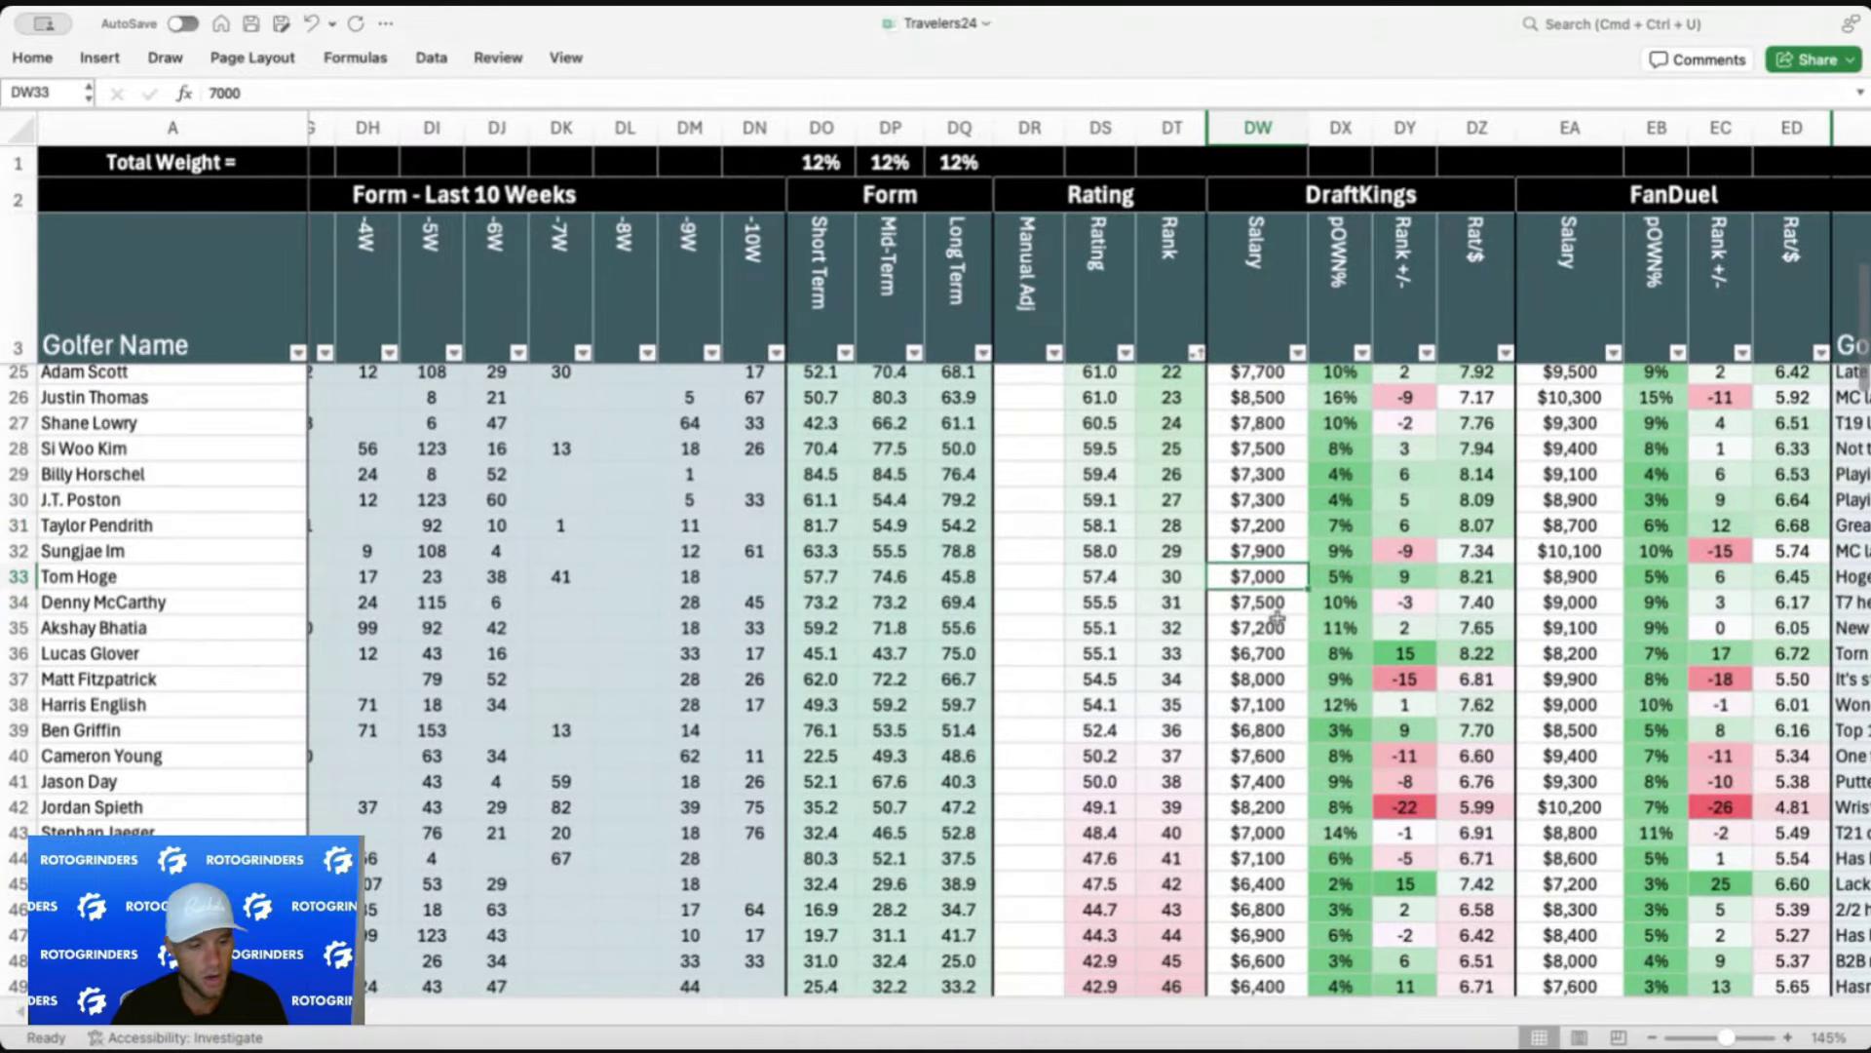
{"action": "left_click", "coordinate": [1280, 598]}
{"action": "left_click", "coordinate": [1281, 628]}
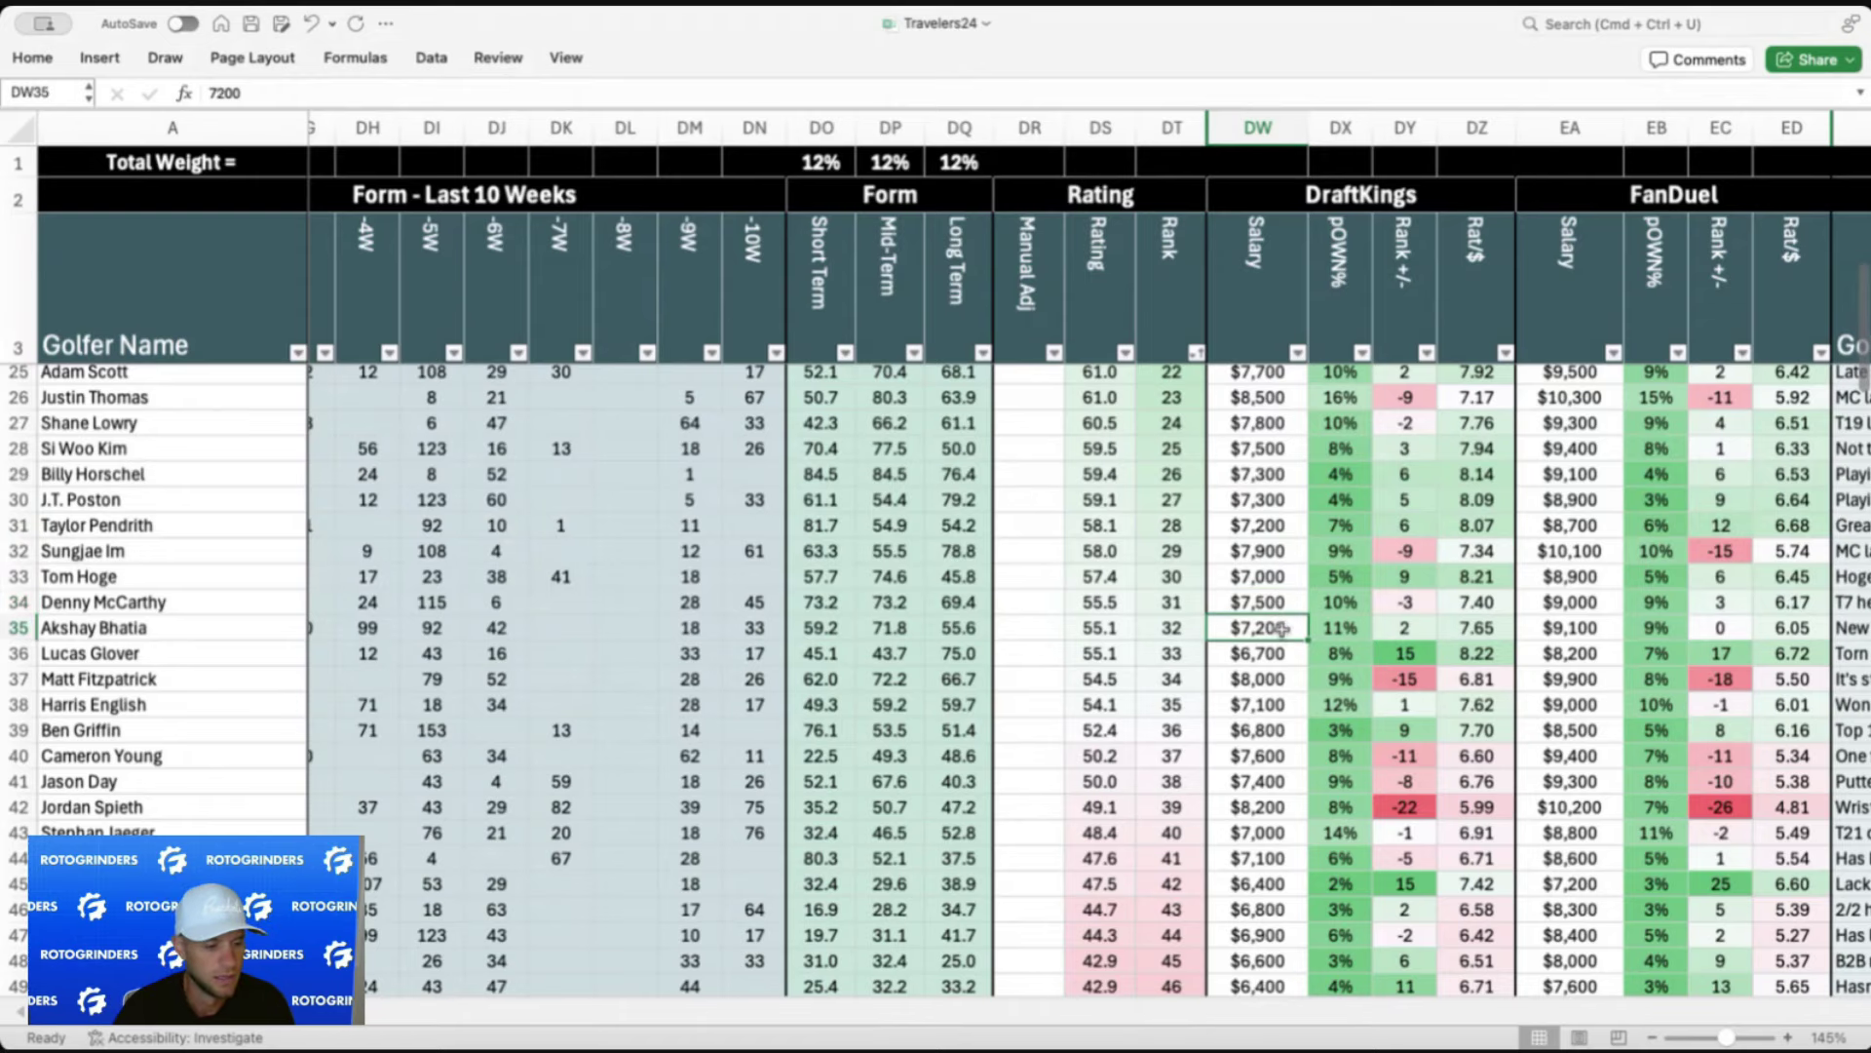
{"action": "scroll", "coordinate": [1282, 629], "scroll_direction": "down", "scroll_amount": 3}
{"action": "left_click", "coordinate": [1282, 499]}
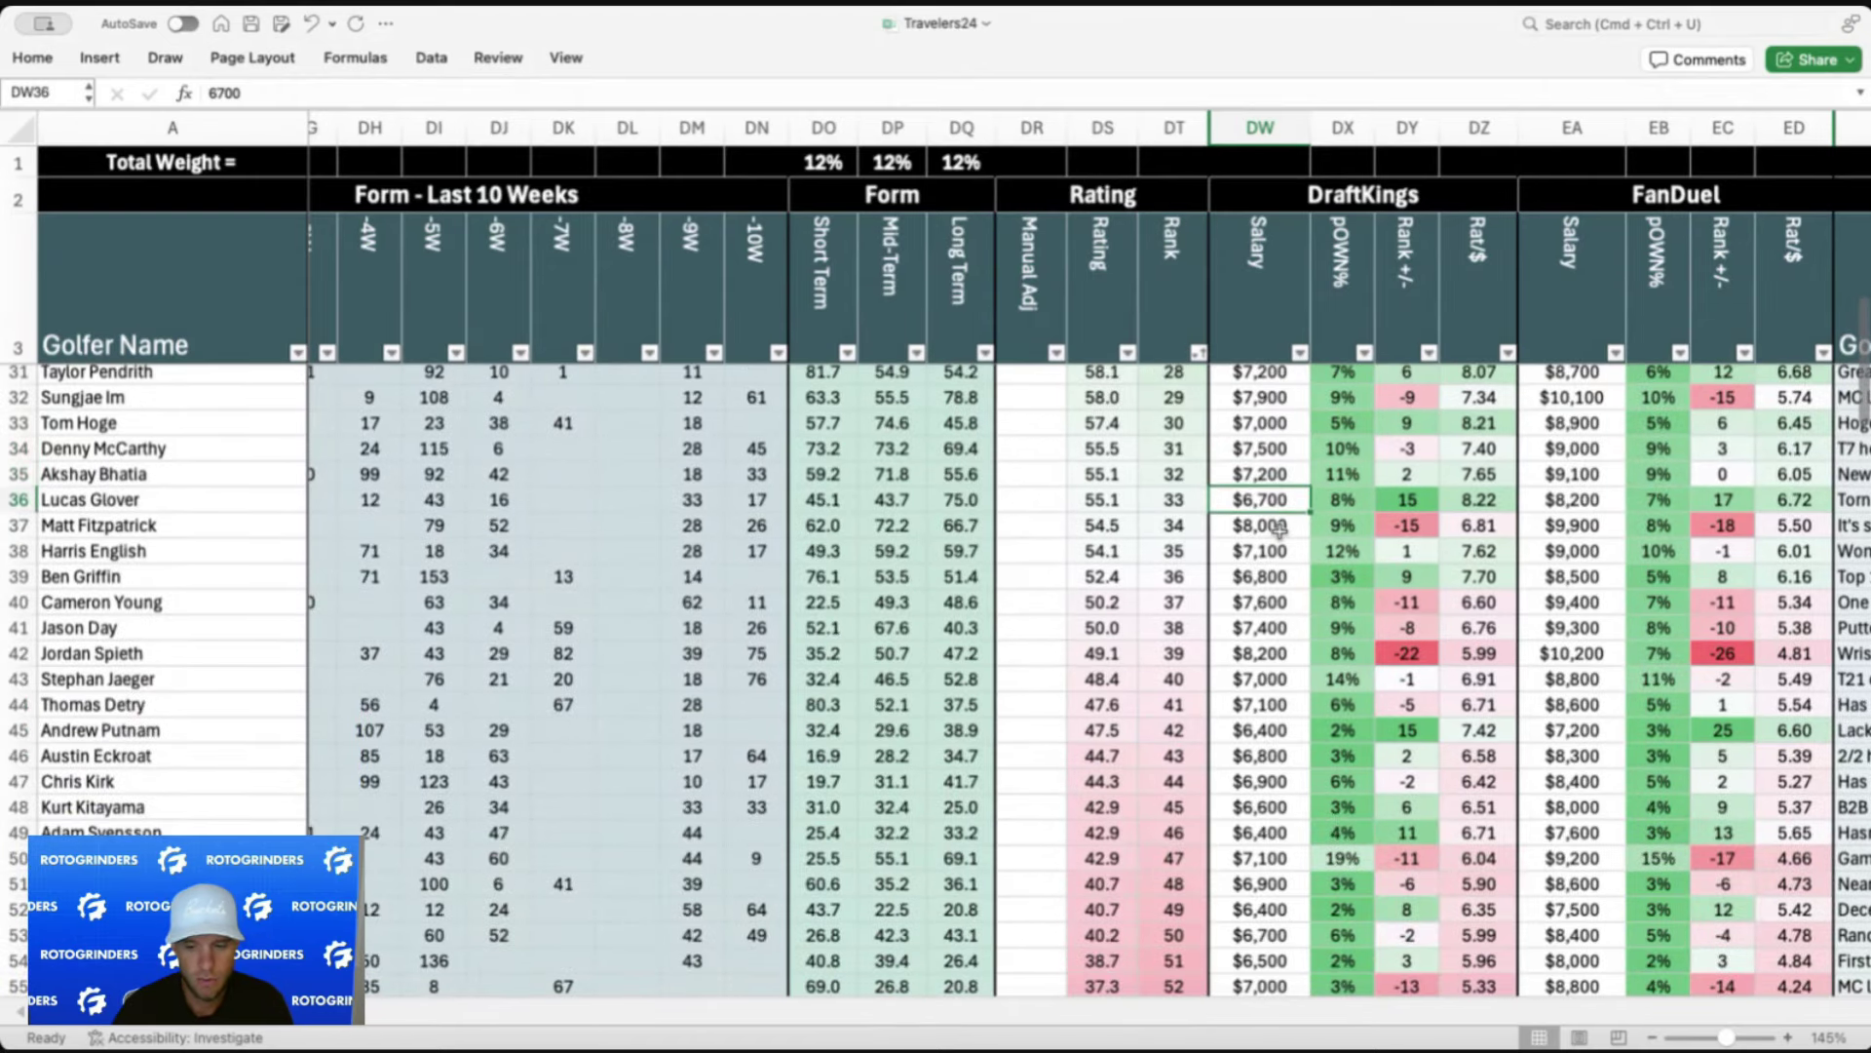
{"action": "left_click", "coordinate": [1280, 527]}
{"action": "left_click", "coordinate": [1278, 487]}
{"action": "left_click", "coordinate": [1273, 551]}
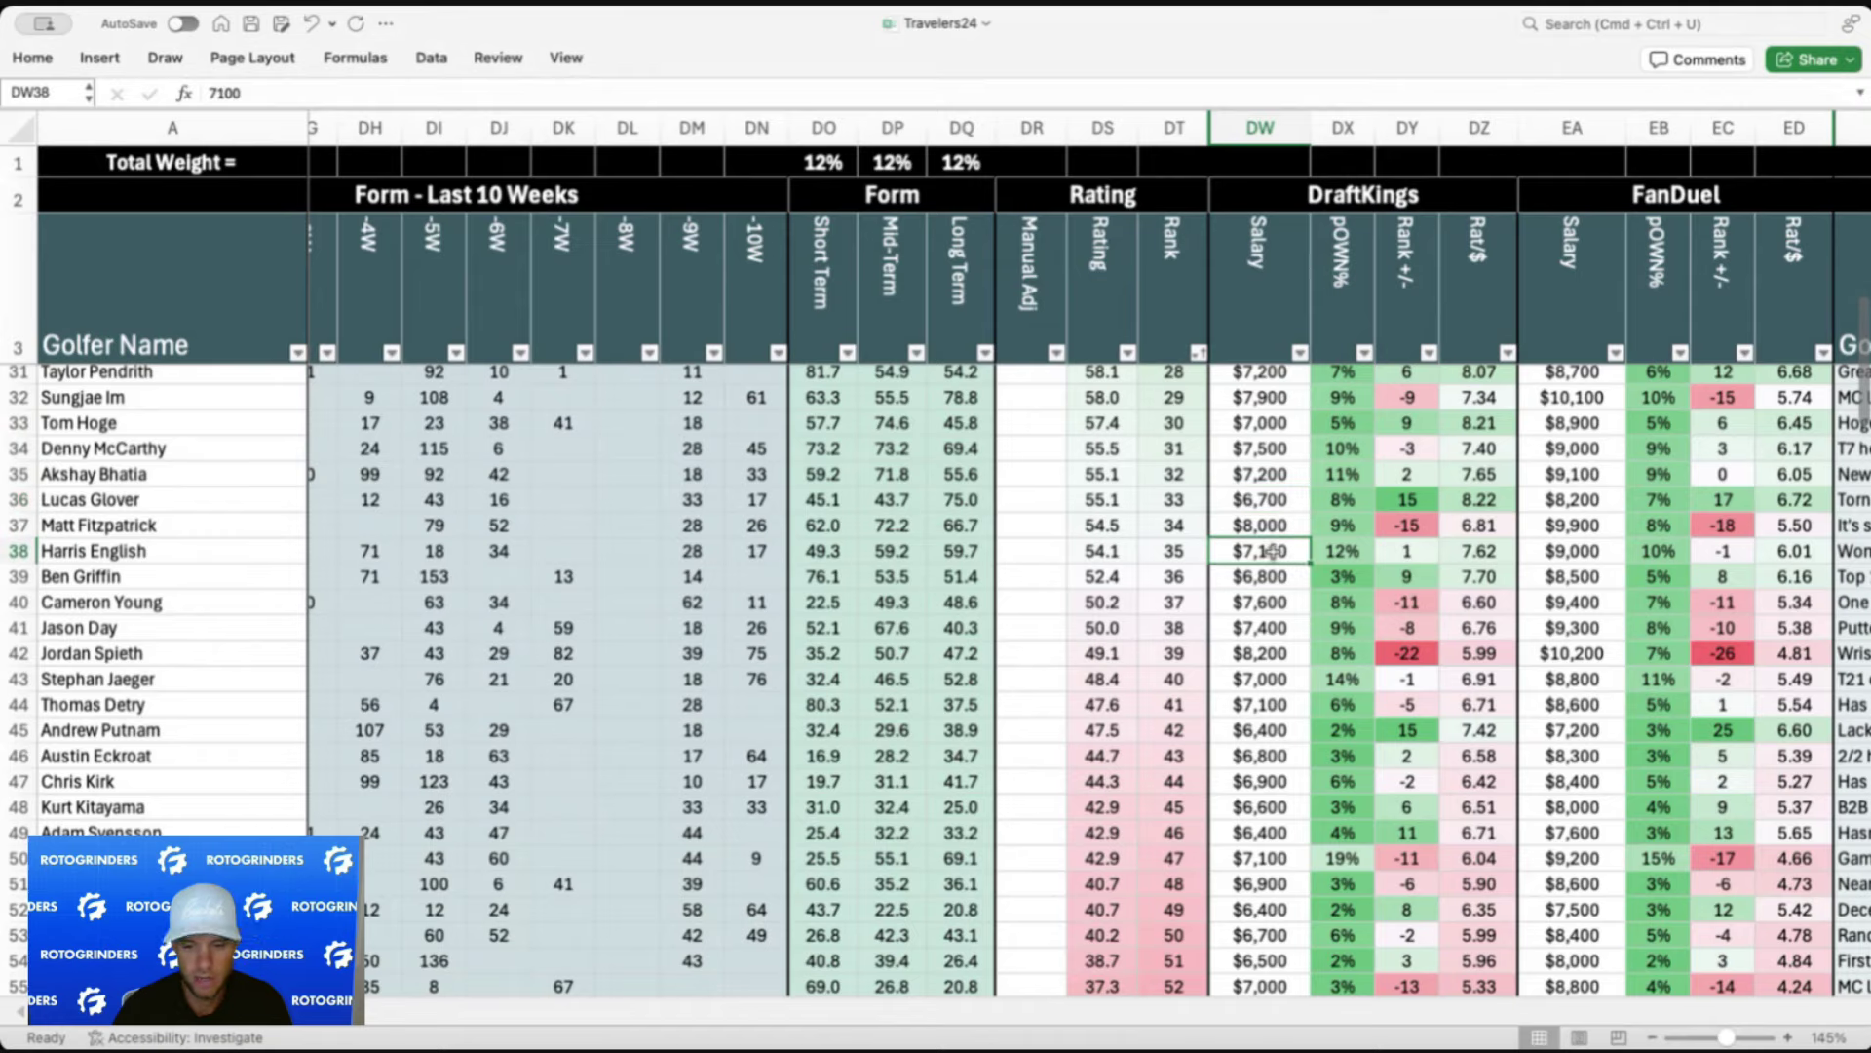
{"action": "scroll", "coordinate": [1274, 551], "scroll_direction": "down", "scroll_amount": 3}
{"action": "left_click", "coordinate": [1273, 477]}
{"action": "scroll", "coordinate": [1271, 502], "scroll_direction": "down", "scroll_amount": 2}
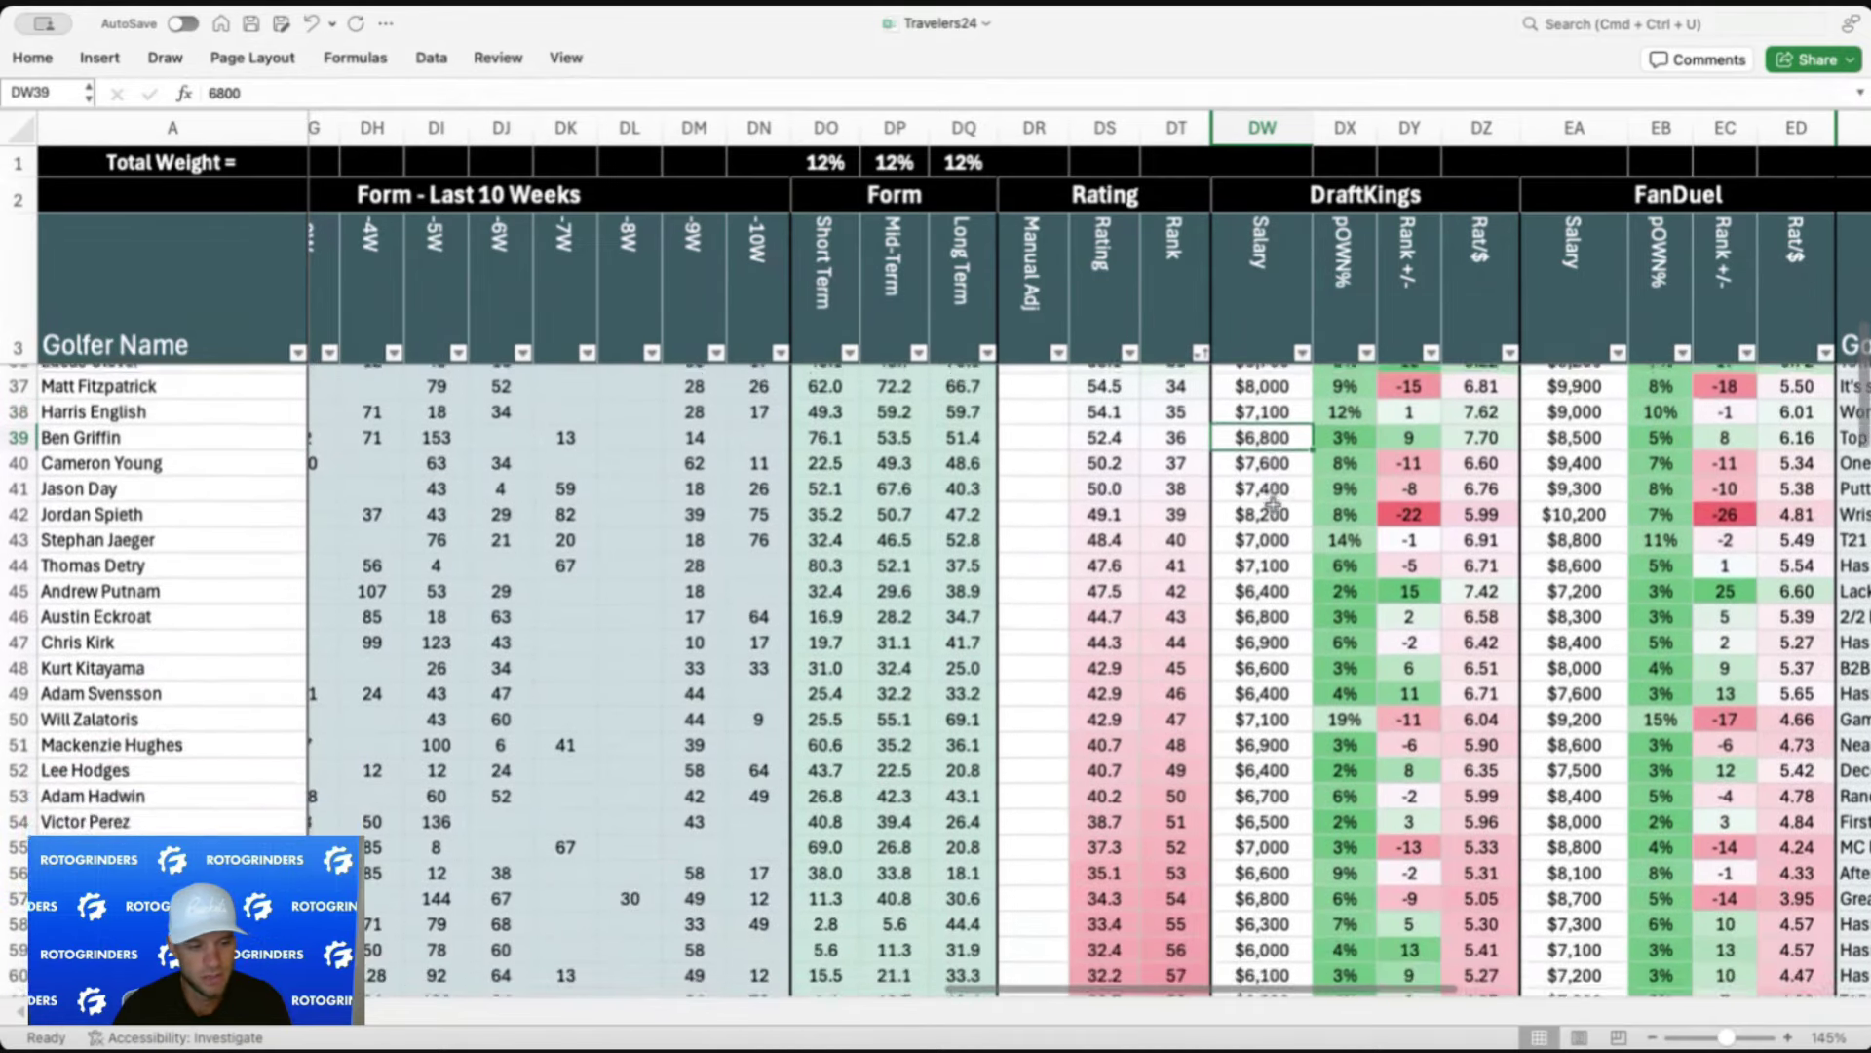
{"action": "scroll", "coordinate": [1272, 502], "scroll_direction": "down", "scroll_amount": 1}
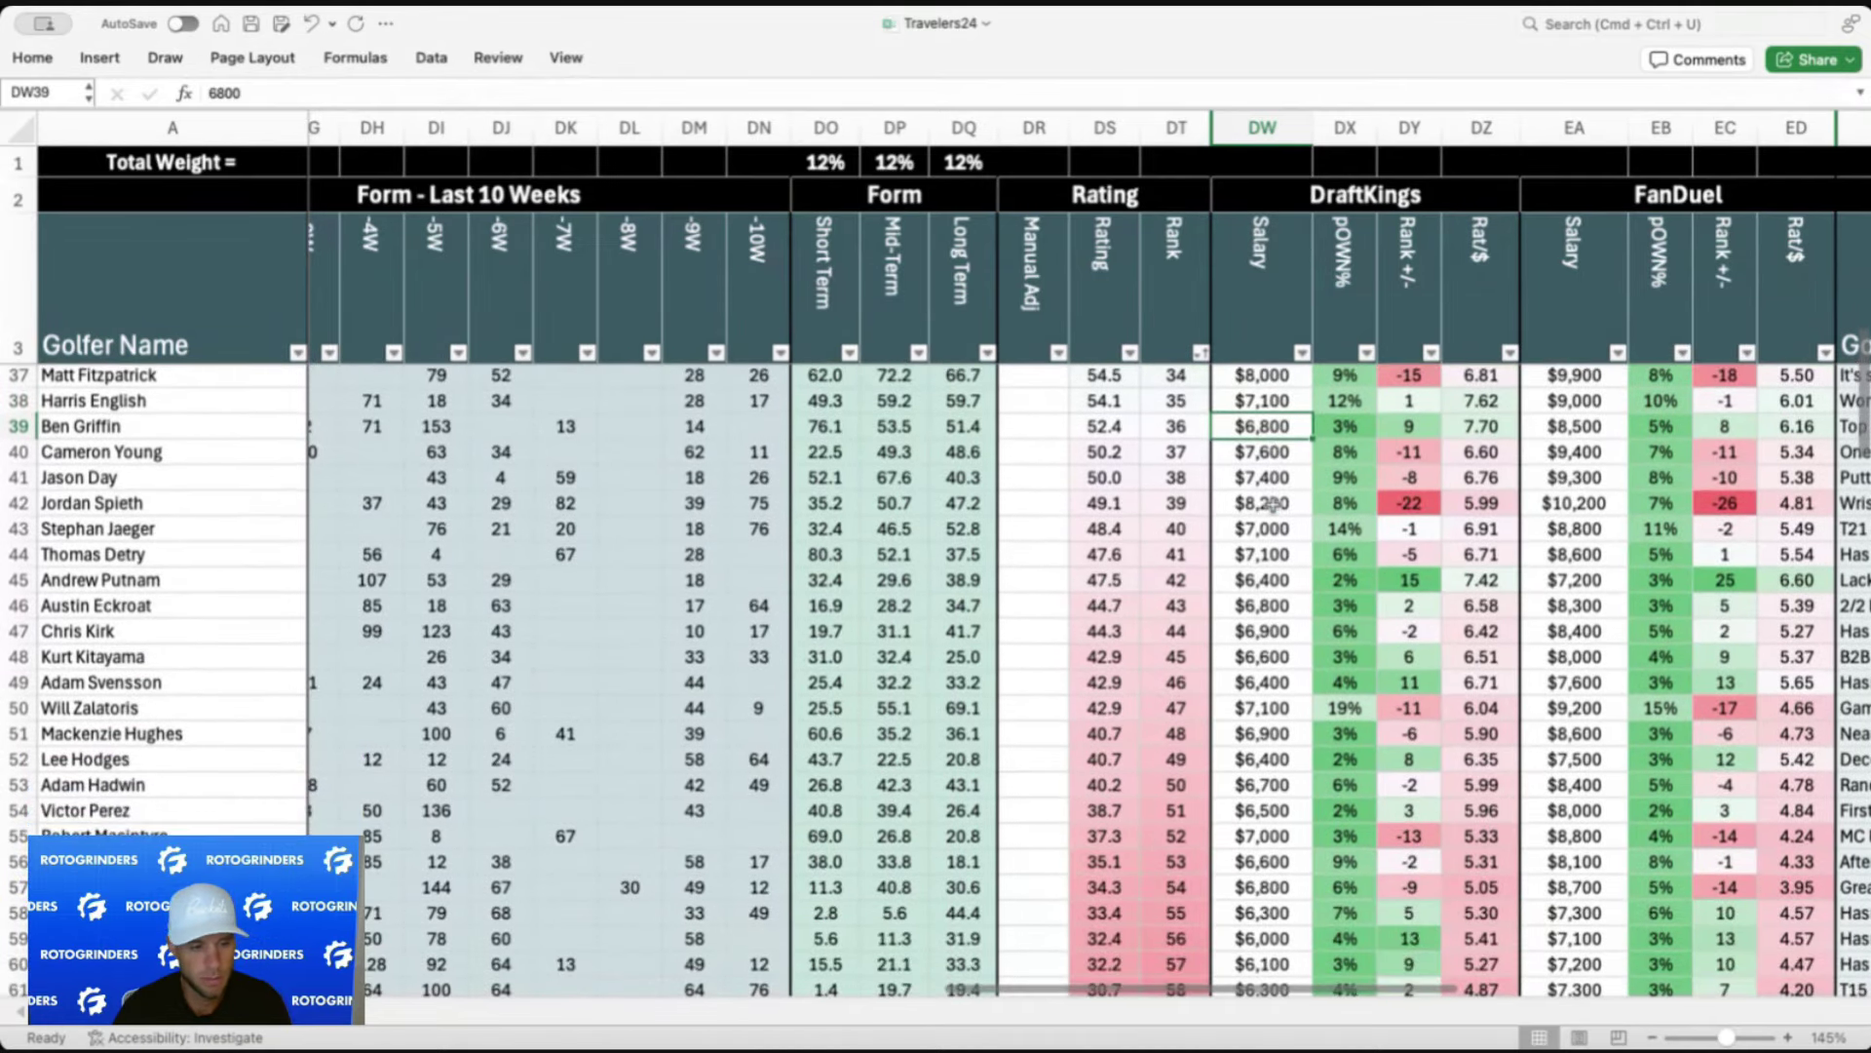
{"action": "left_click", "coordinate": [1269, 453]}
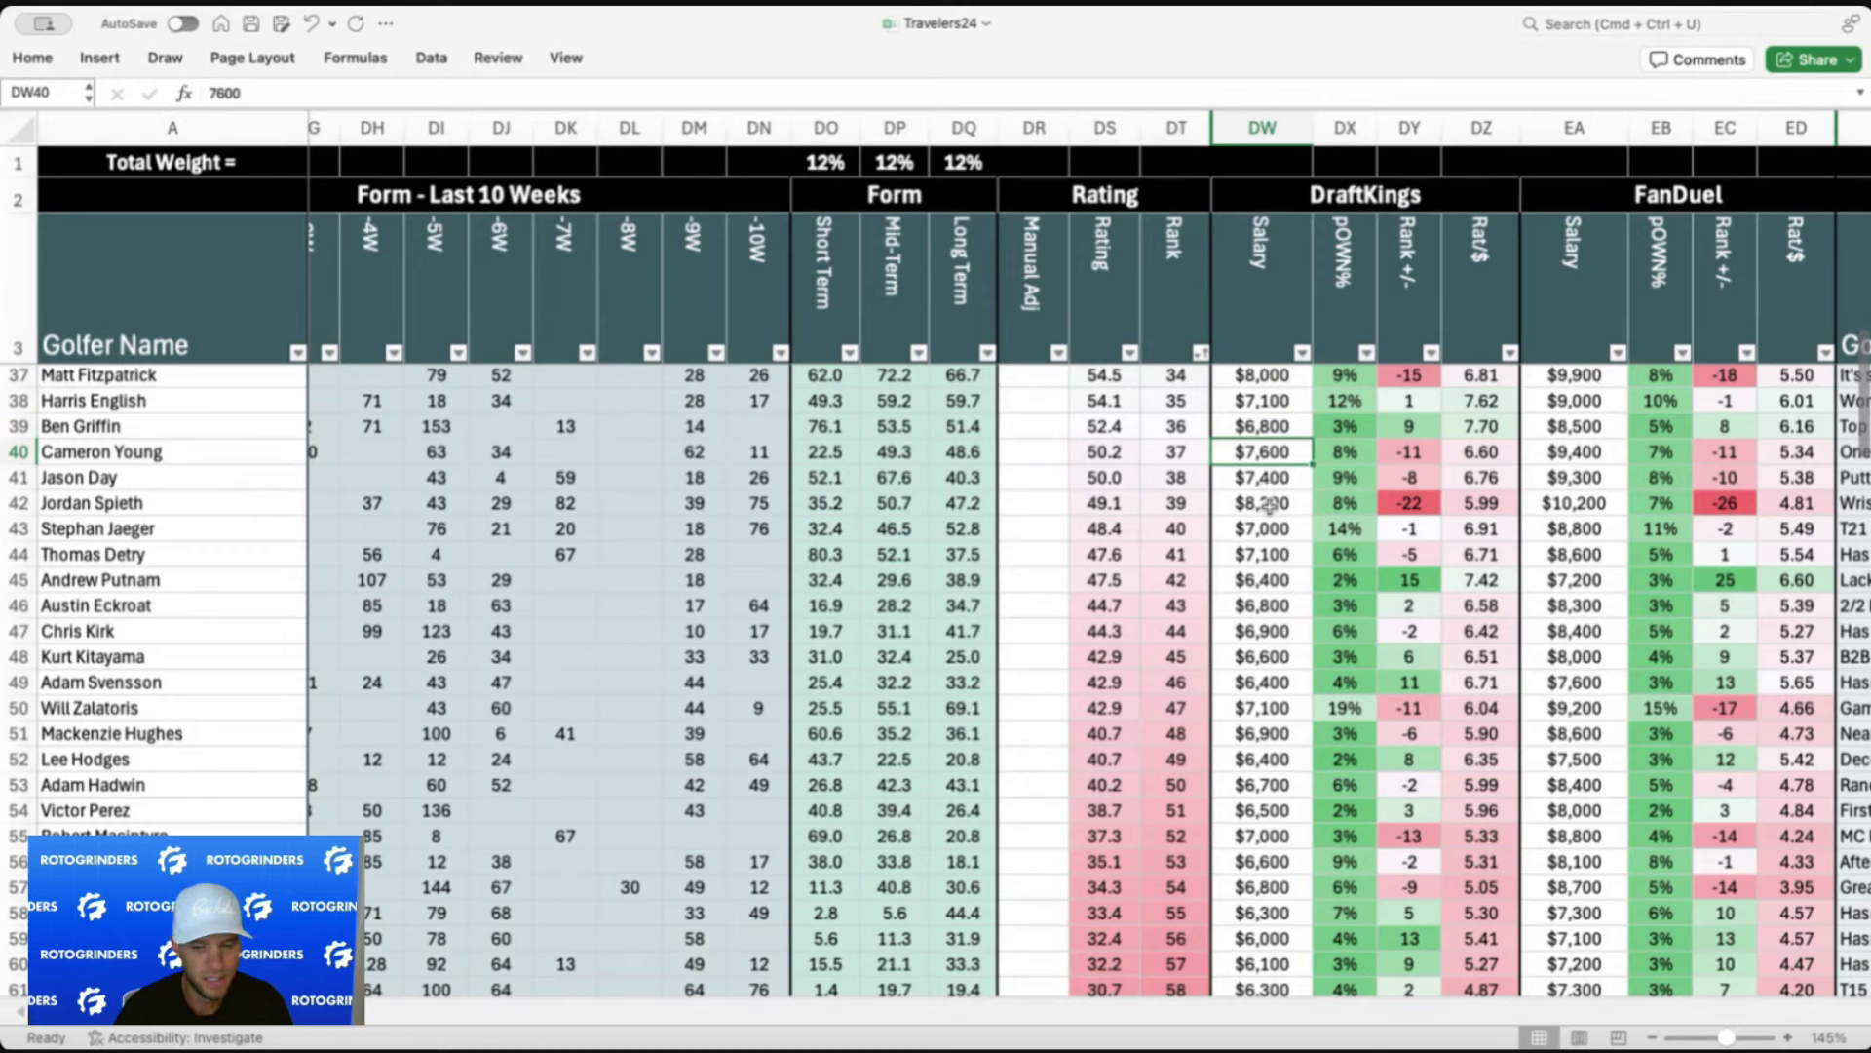
{"action": "left_click", "coordinate": [1177, 424]}
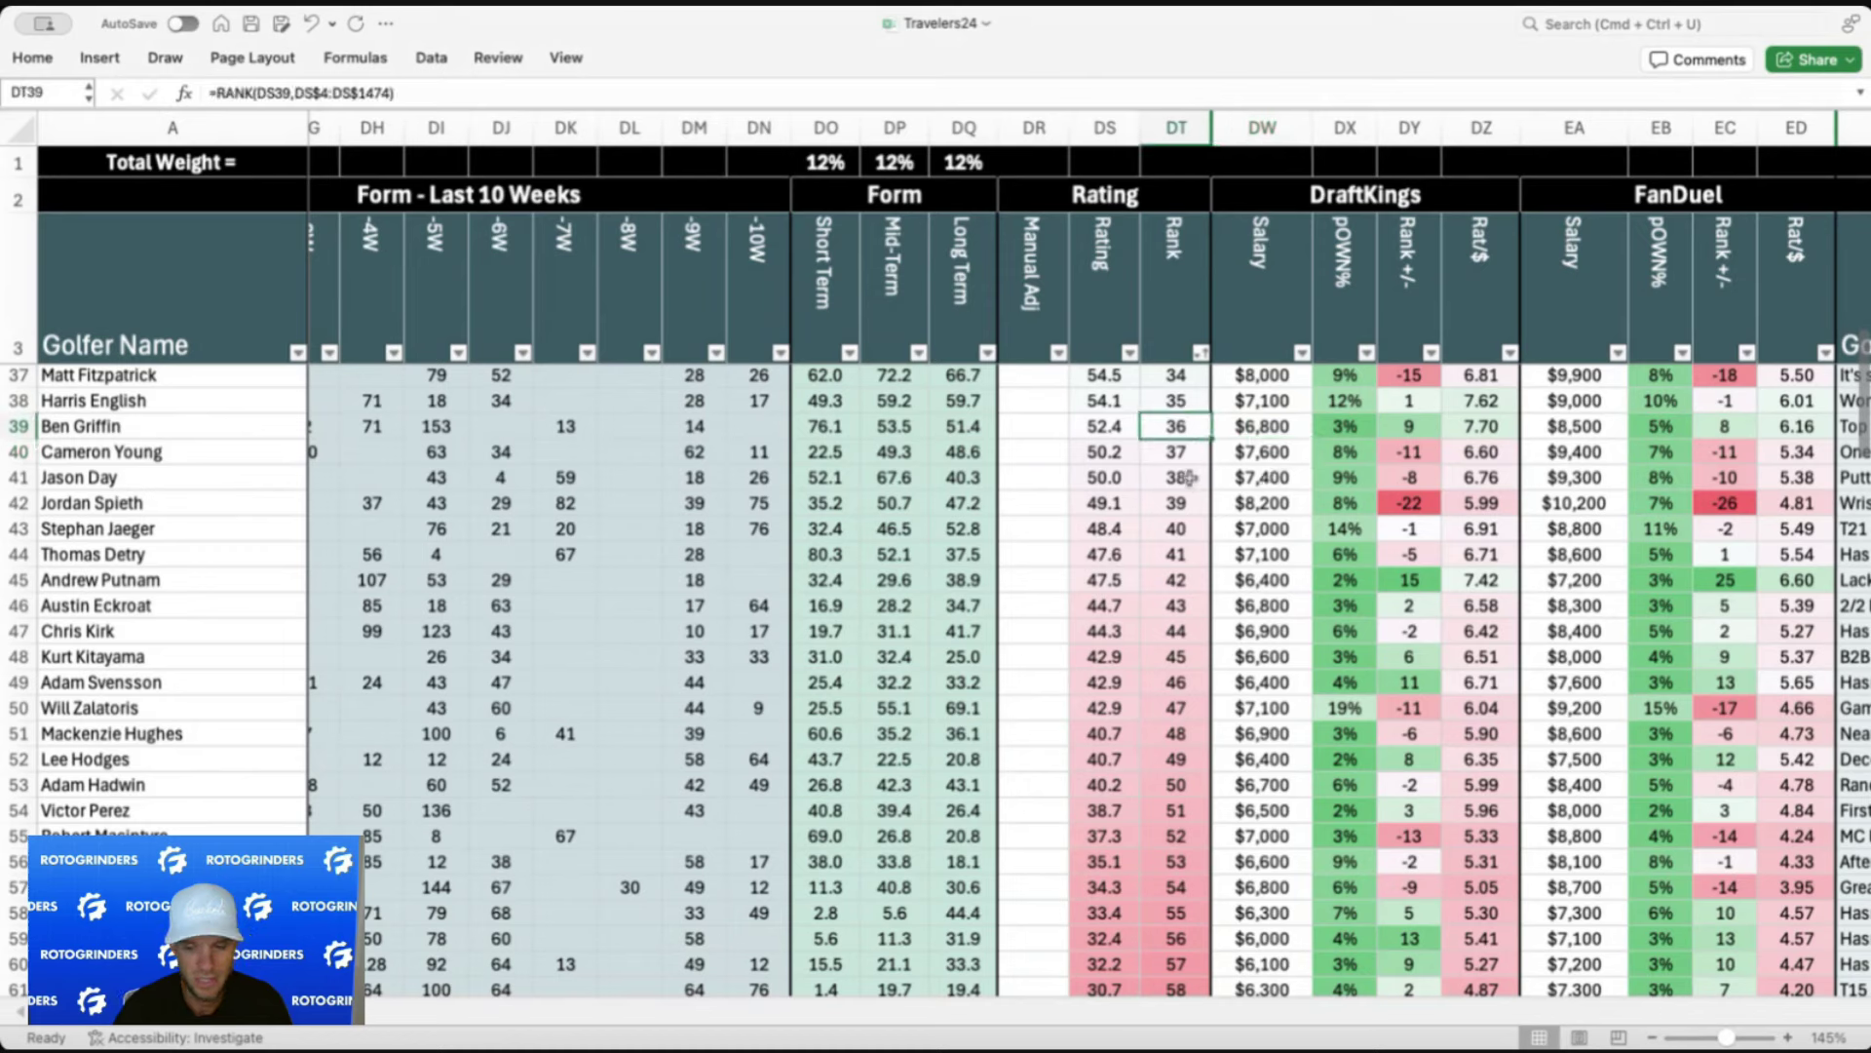
{"action": "left_click", "coordinate": [1236, 499]}
{"action": "scroll", "coordinate": [1278, 526], "scroll_direction": "down", "scroll_amount": 1}
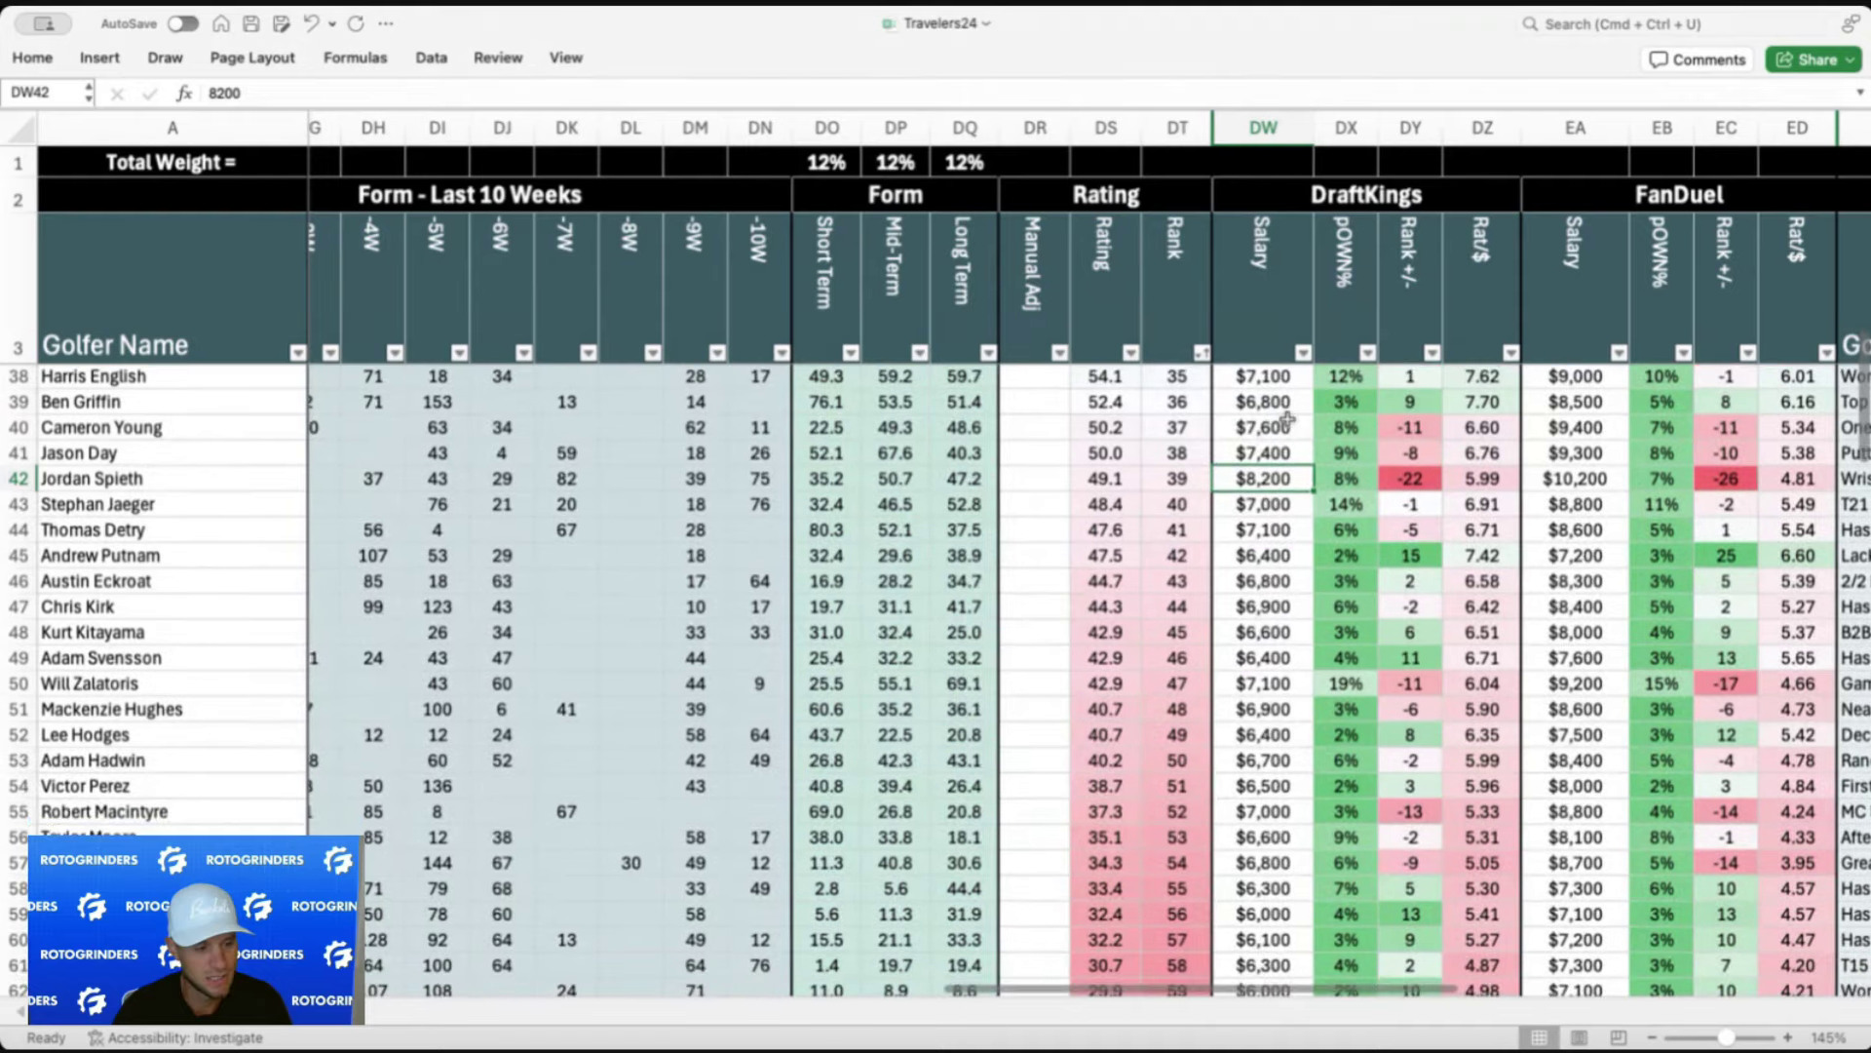
{"action": "left_click_drag", "start_coordinate": [1284, 427], "coordinate": [1286, 476]}
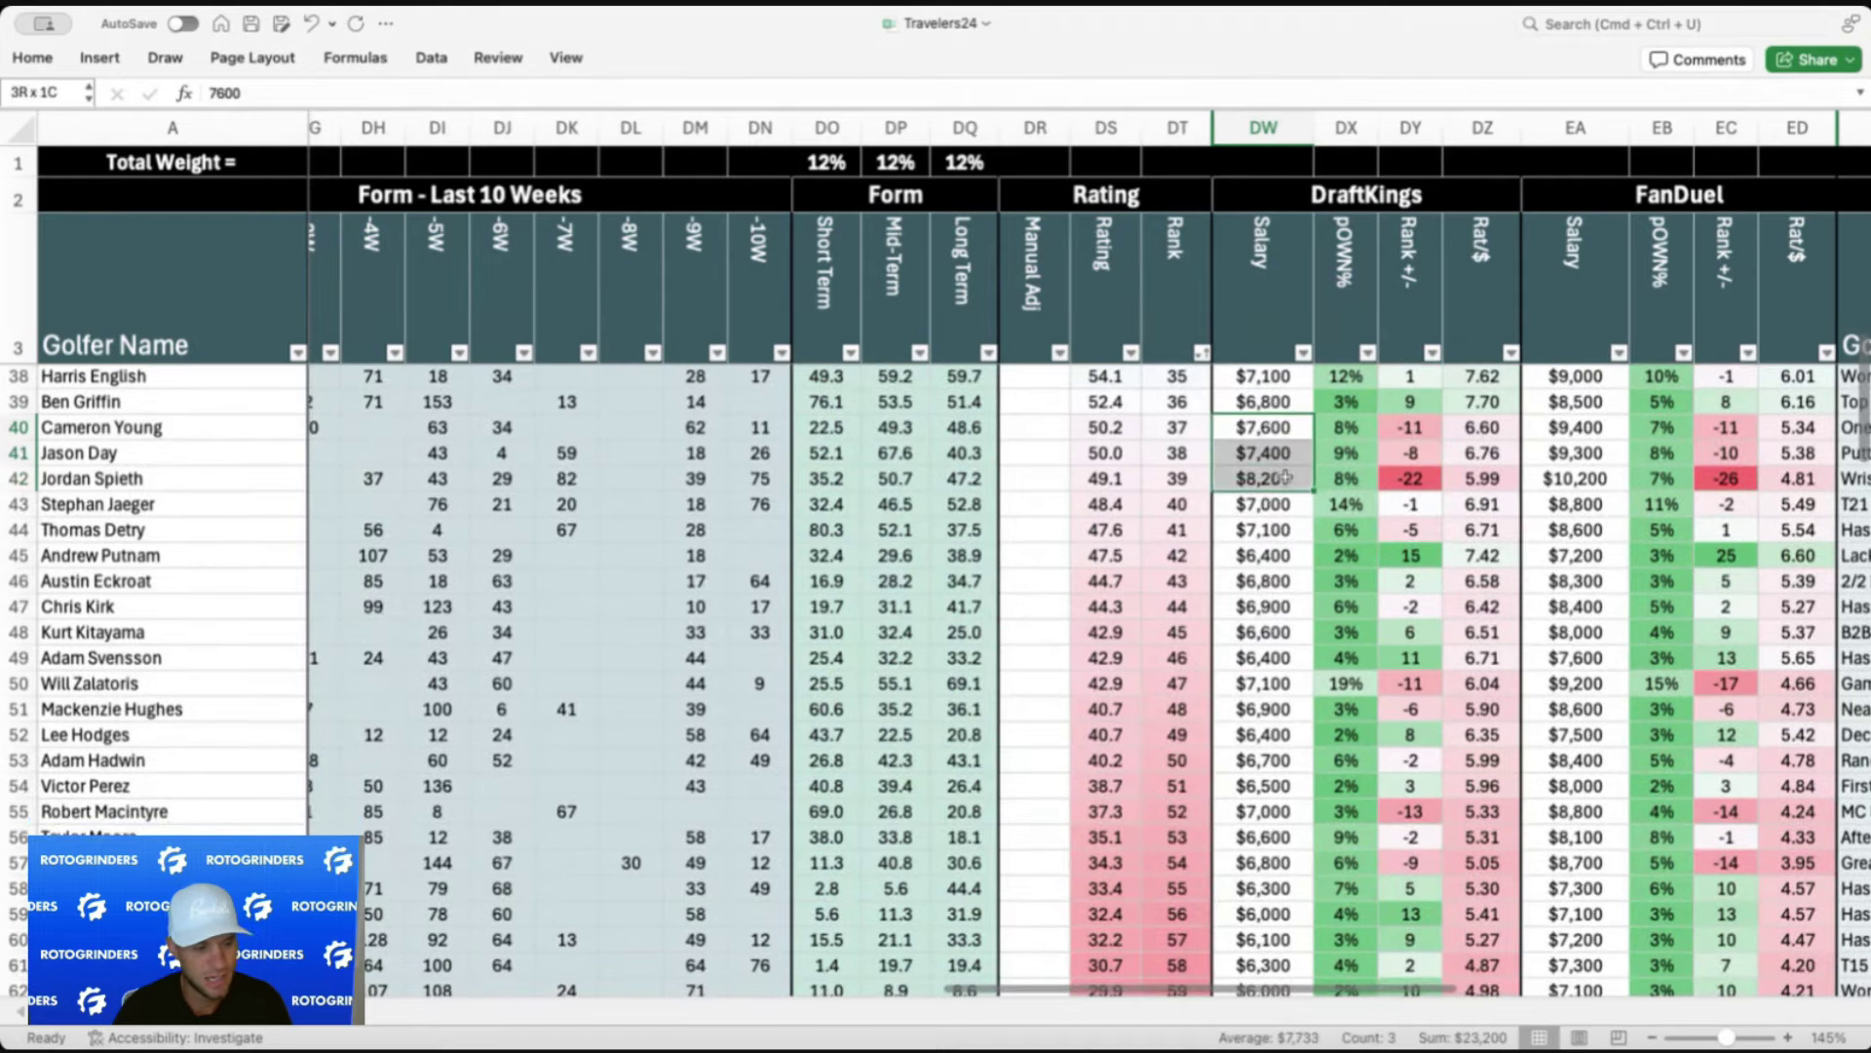
{"action": "left_click", "coordinate": [1264, 654]}
{"action": "scroll", "coordinate": [1265, 655], "scroll_direction": "down", "scroll_amount": 7}
{"action": "left_click", "coordinate": [1265, 655]}
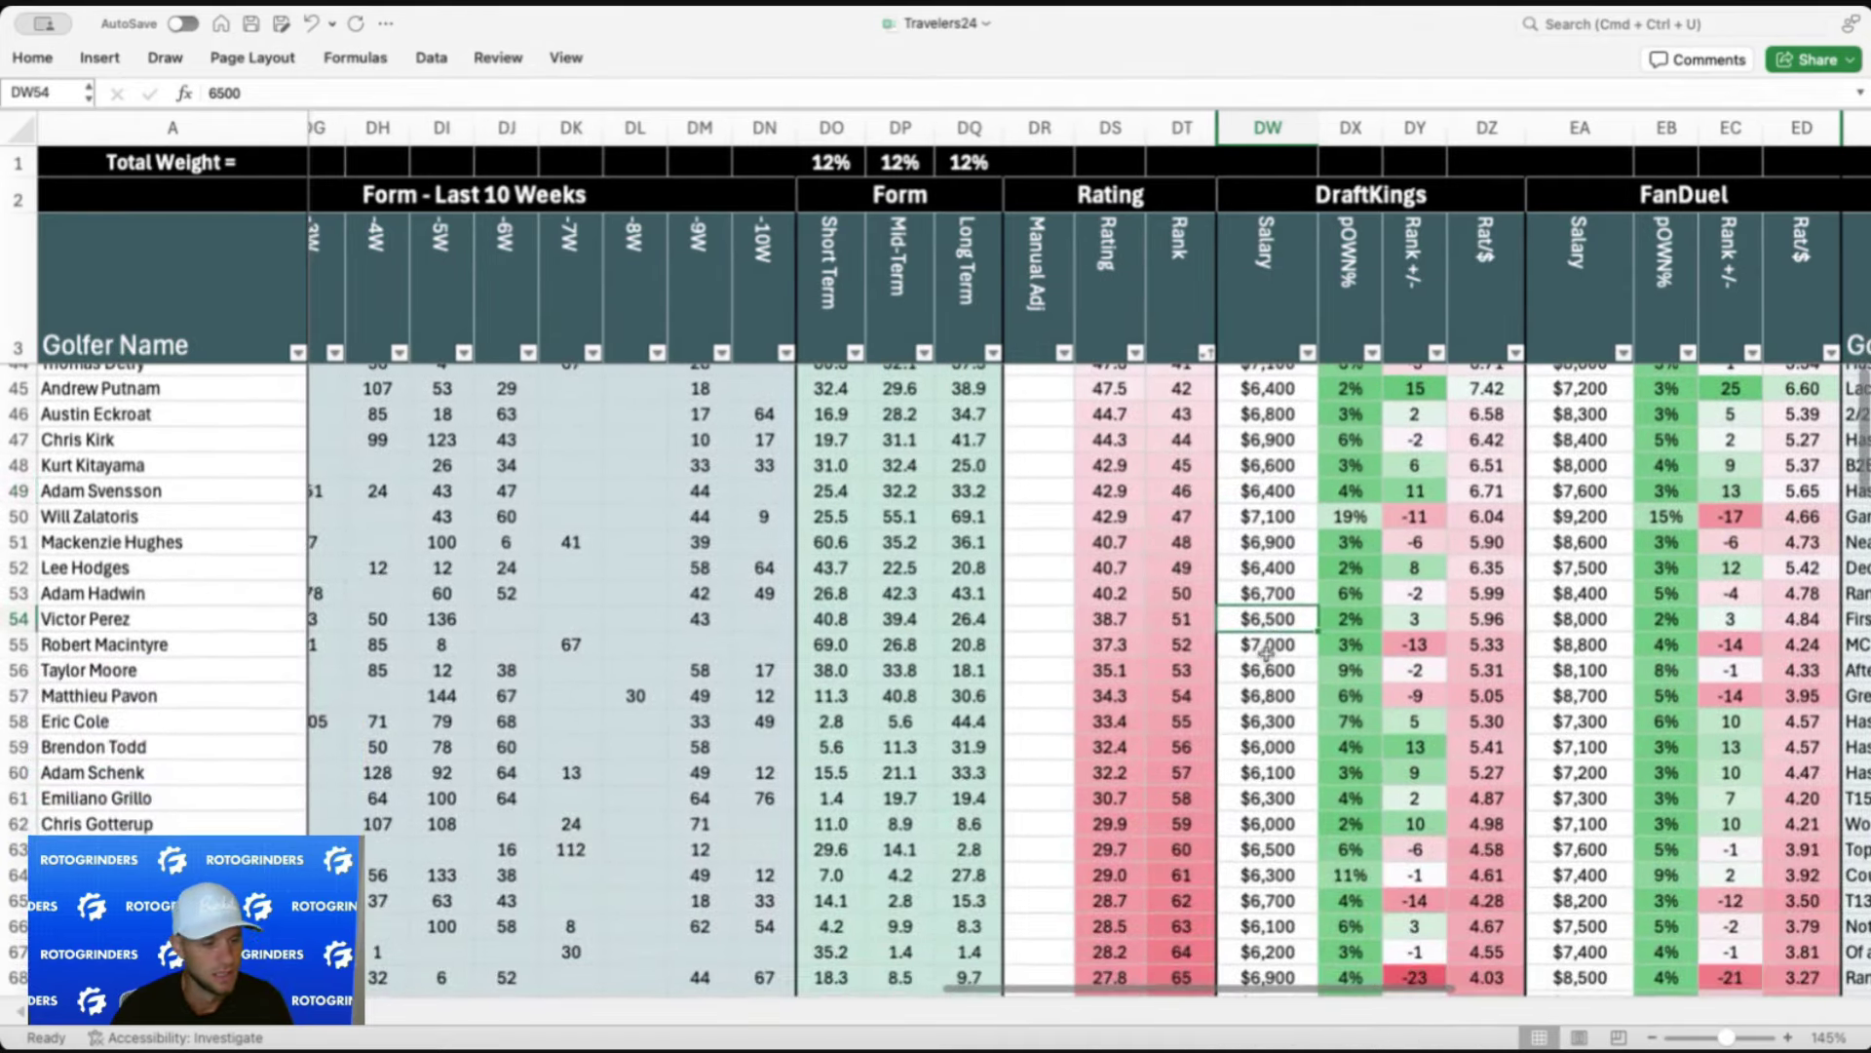
{"action": "scroll", "coordinate": [1267, 655], "scroll_direction": "down", "scroll_amount": 4}
{"action": "left_click", "coordinate": [1275, 403]}
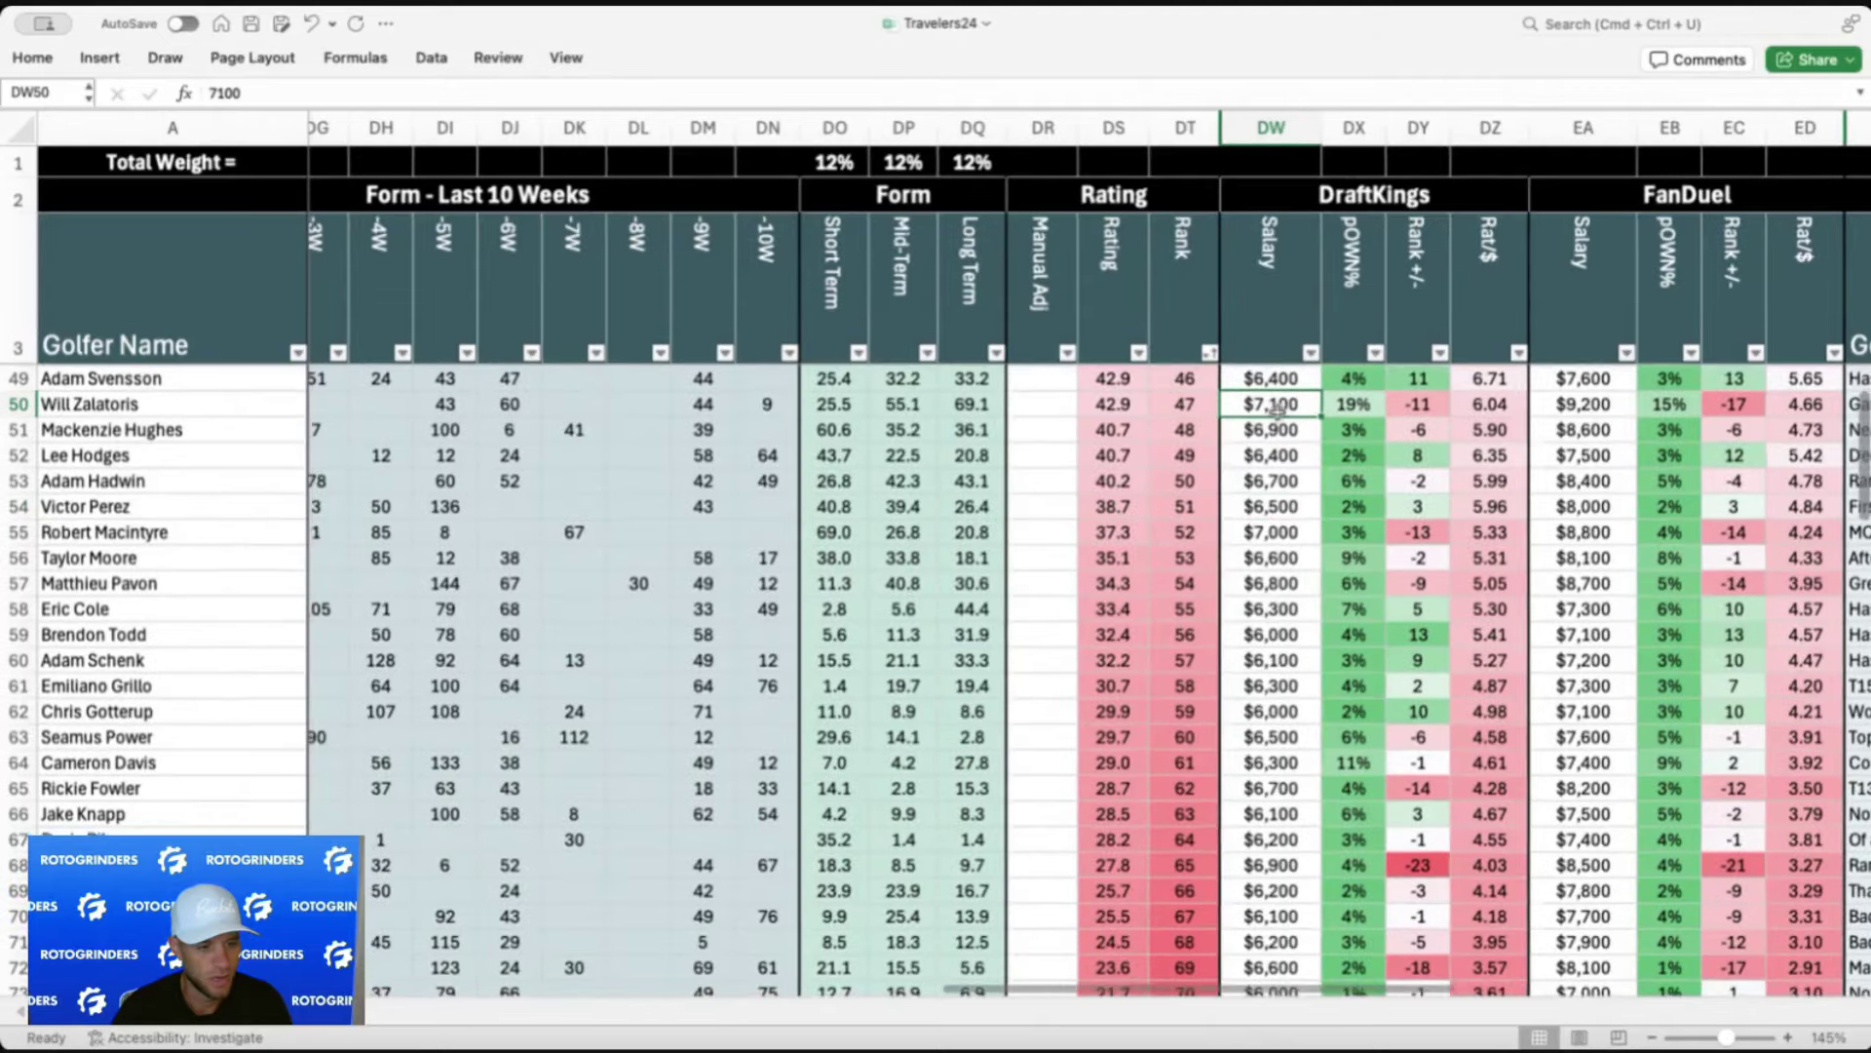
{"action": "scroll", "coordinate": [1275, 404], "scroll_direction": "up", "scroll_amount": 1}
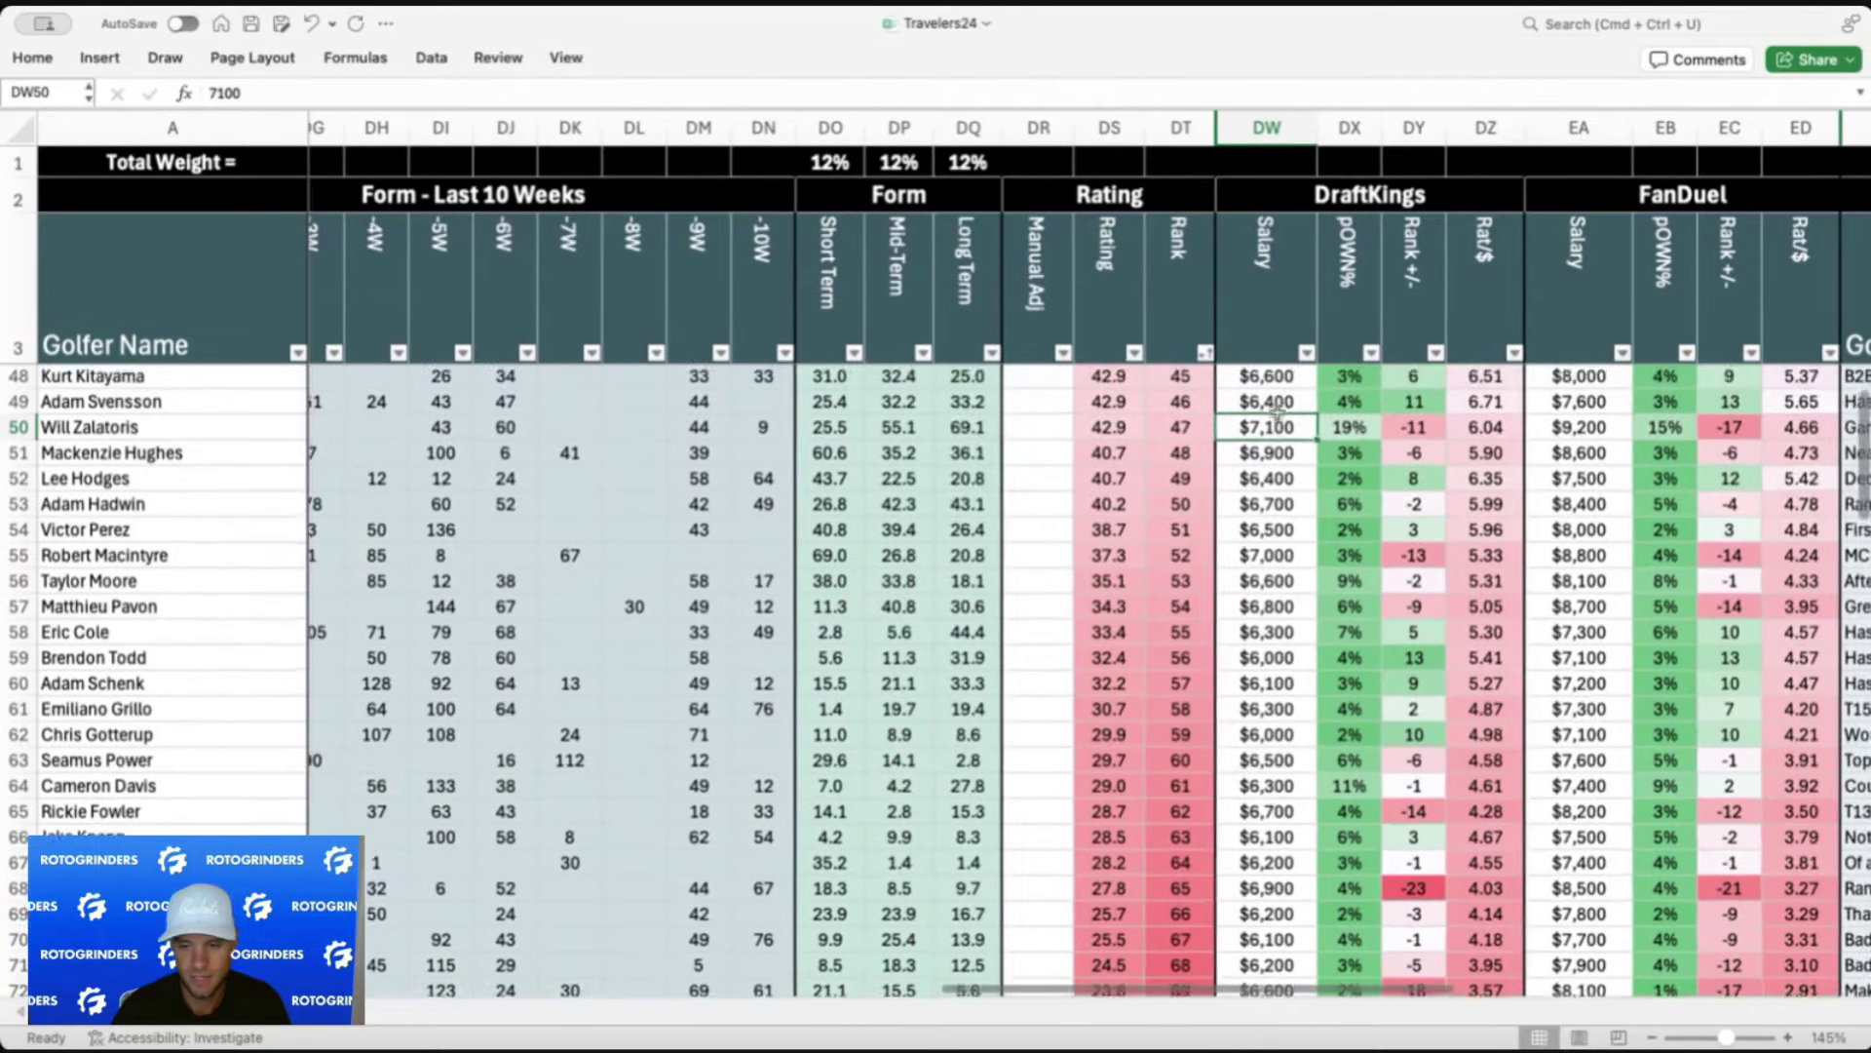
{"action": "scroll", "coordinate": [1347, 436], "scroll_direction": "down", "scroll_amount": 2}
{"action": "scroll", "coordinate": [1348, 439], "scroll_direction": "down", "scroll_amount": 3}
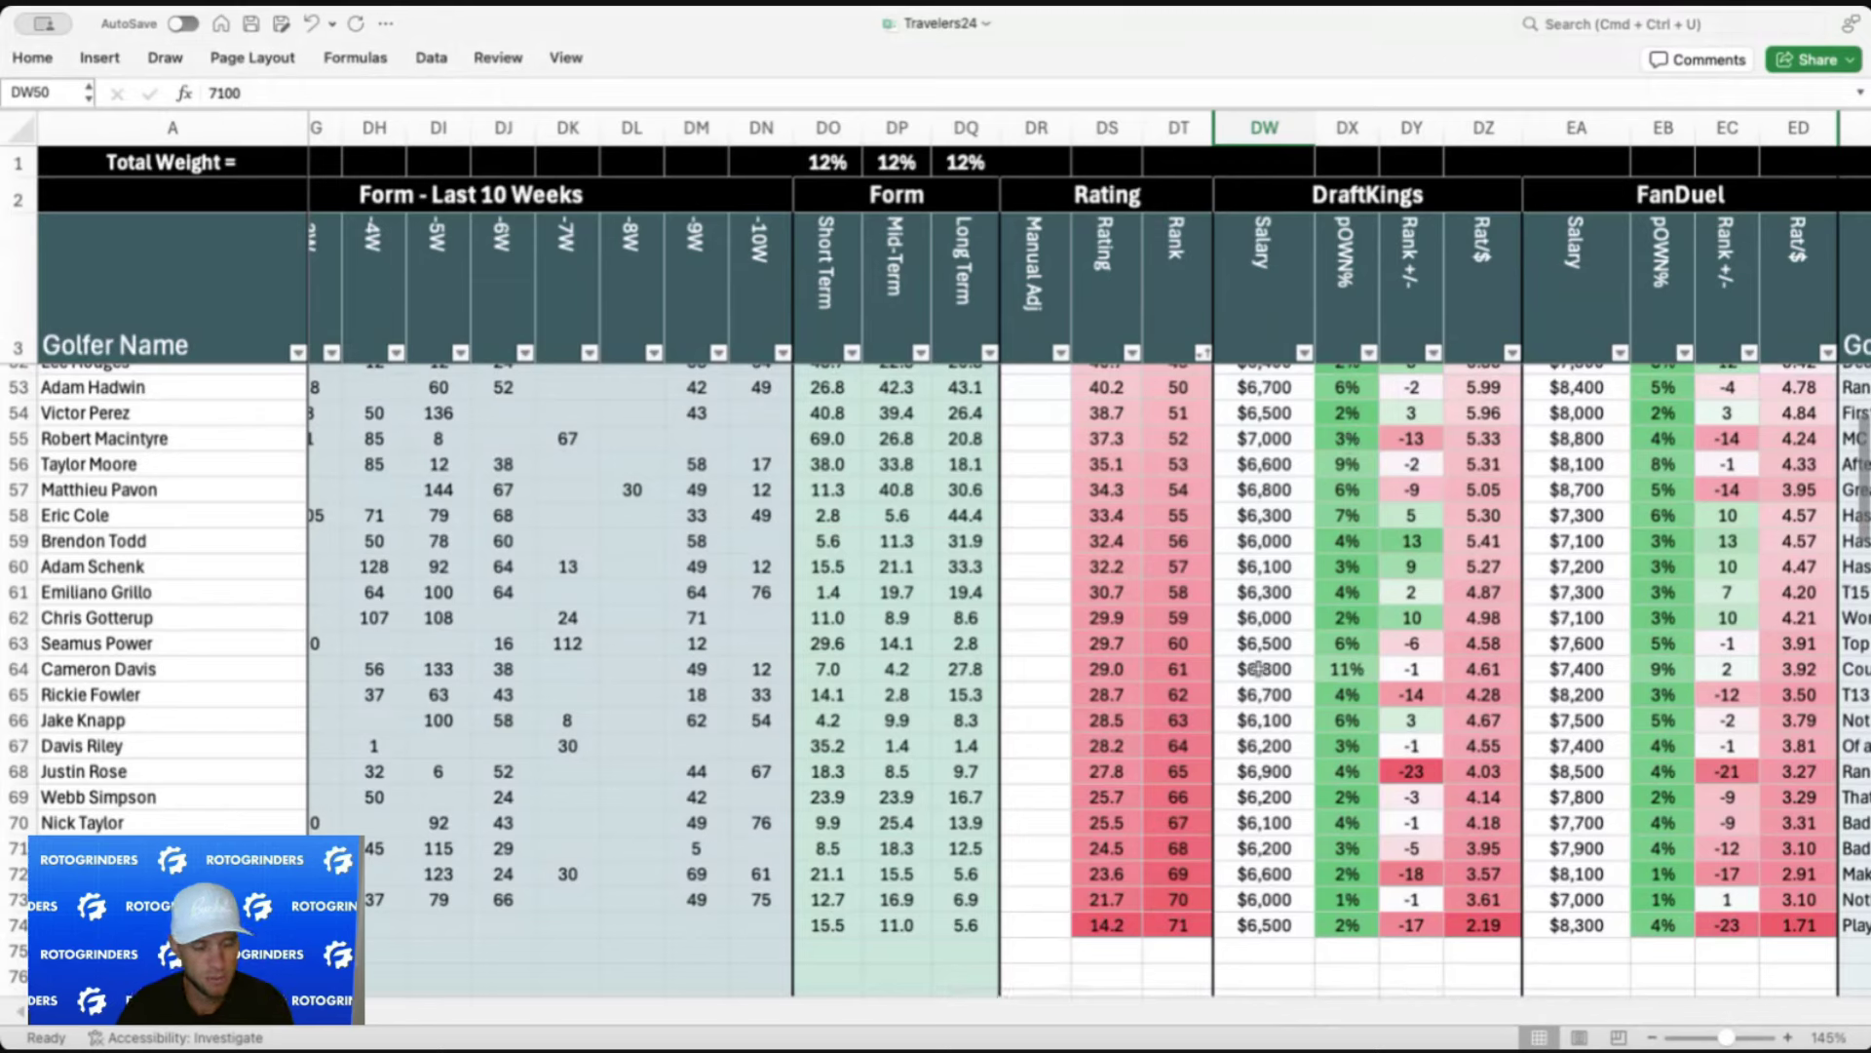
{"action": "left_click", "coordinate": [1277, 598]}
{"action": "key", "text": "super+Tab"}
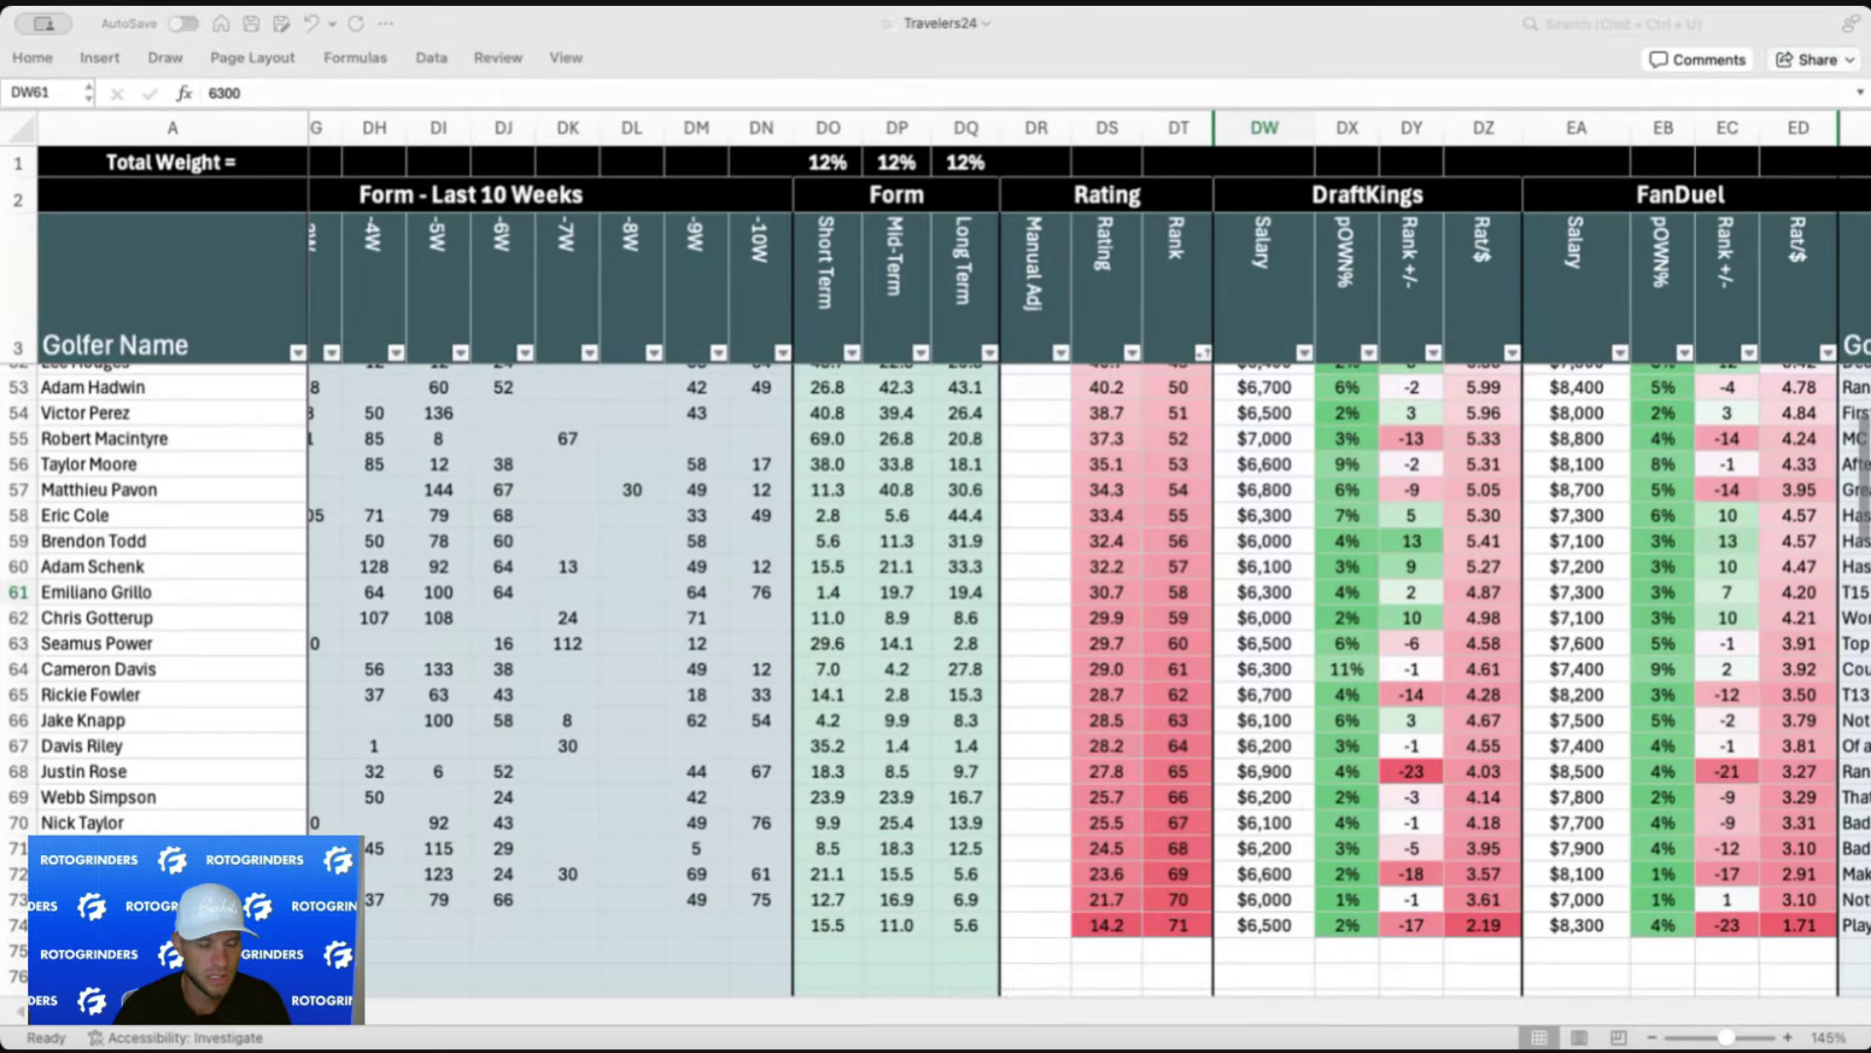
{"action": "key", "text": "super+Tab"}
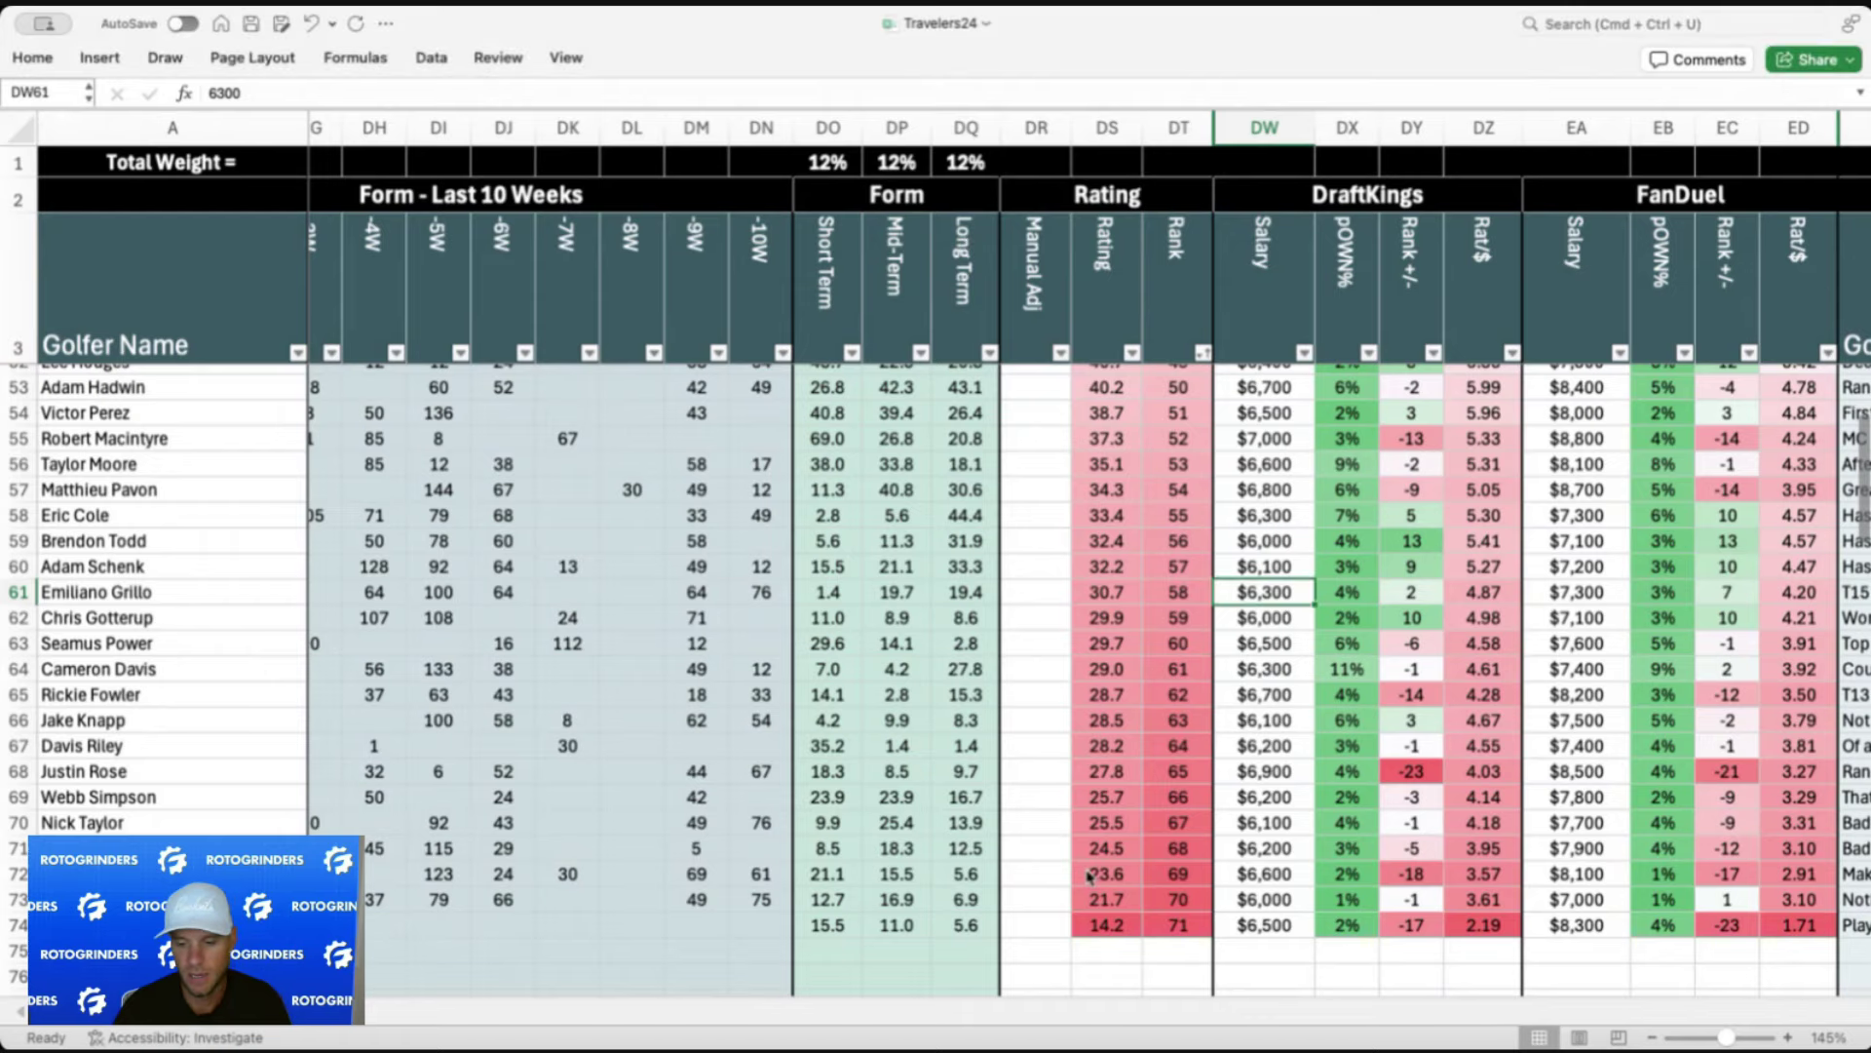
{"action": "scroll", "coordinate": [1088, 874], "scroll_direction": "up", "scroll_amount": 3}
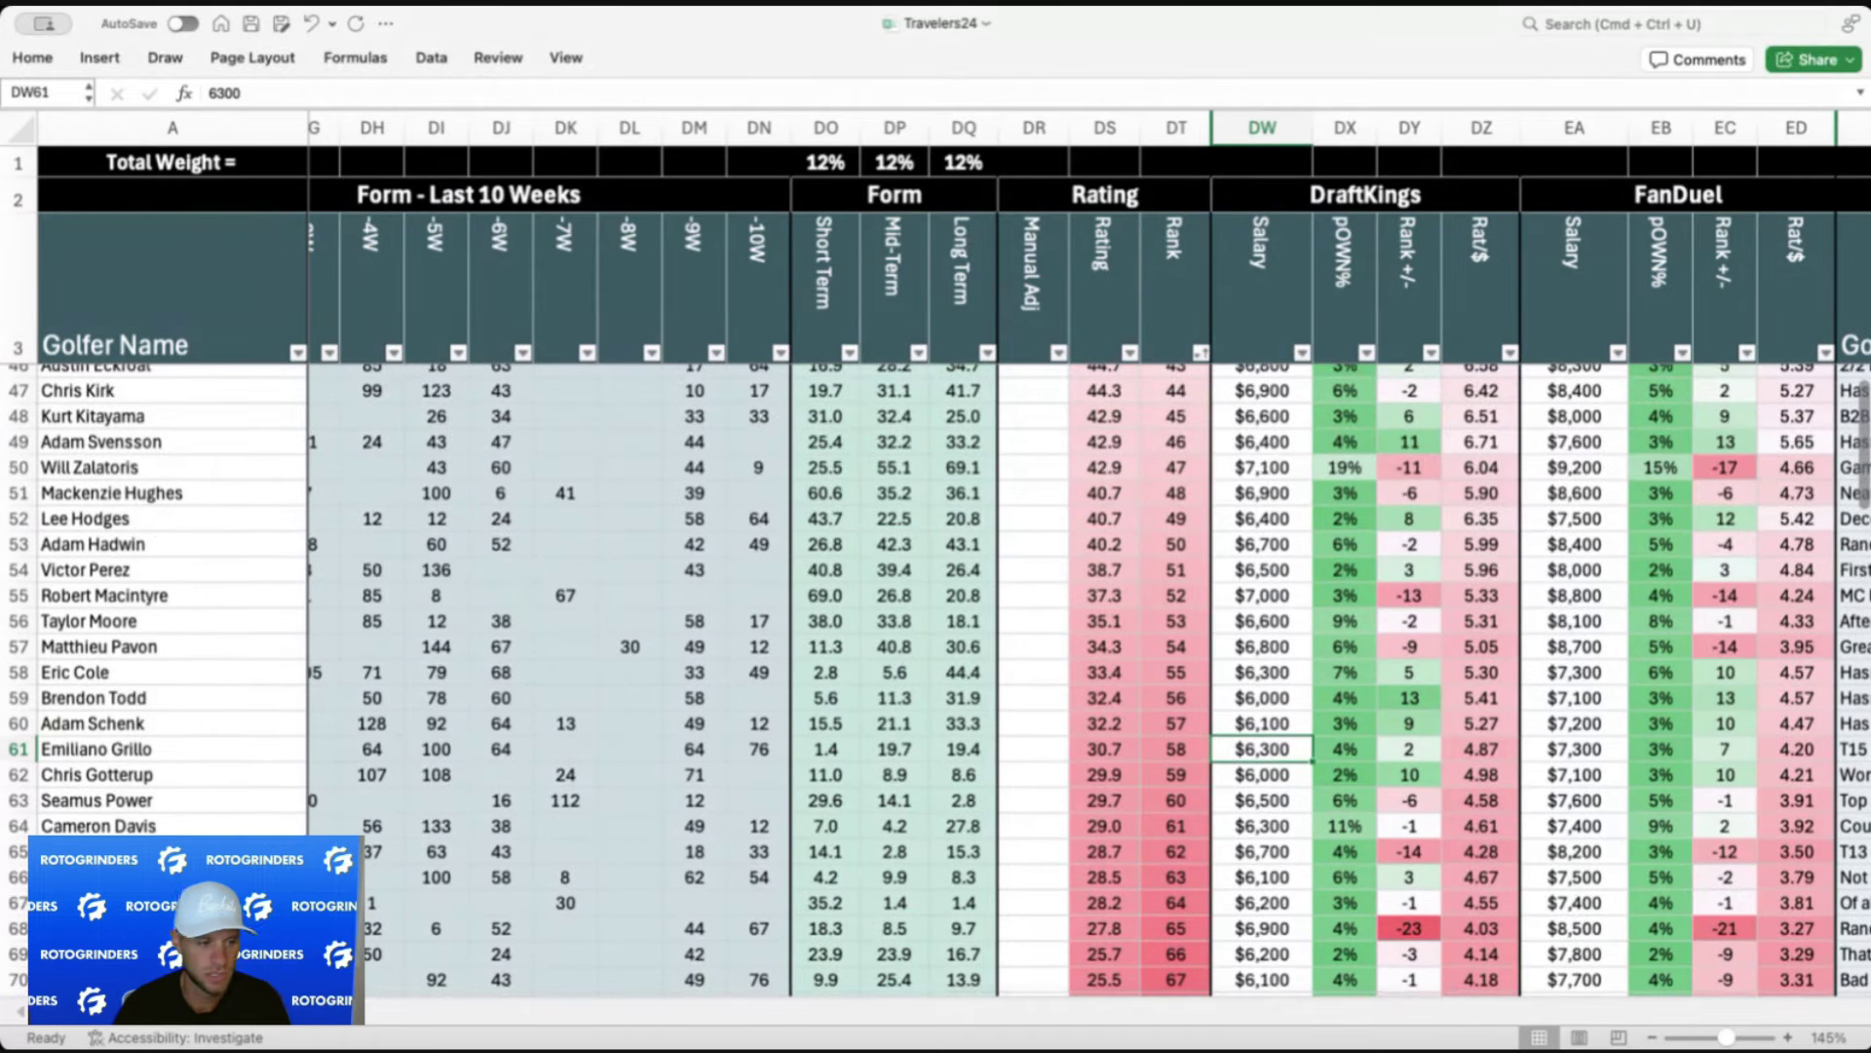
{"action": "key", "text": "super+Tab"}
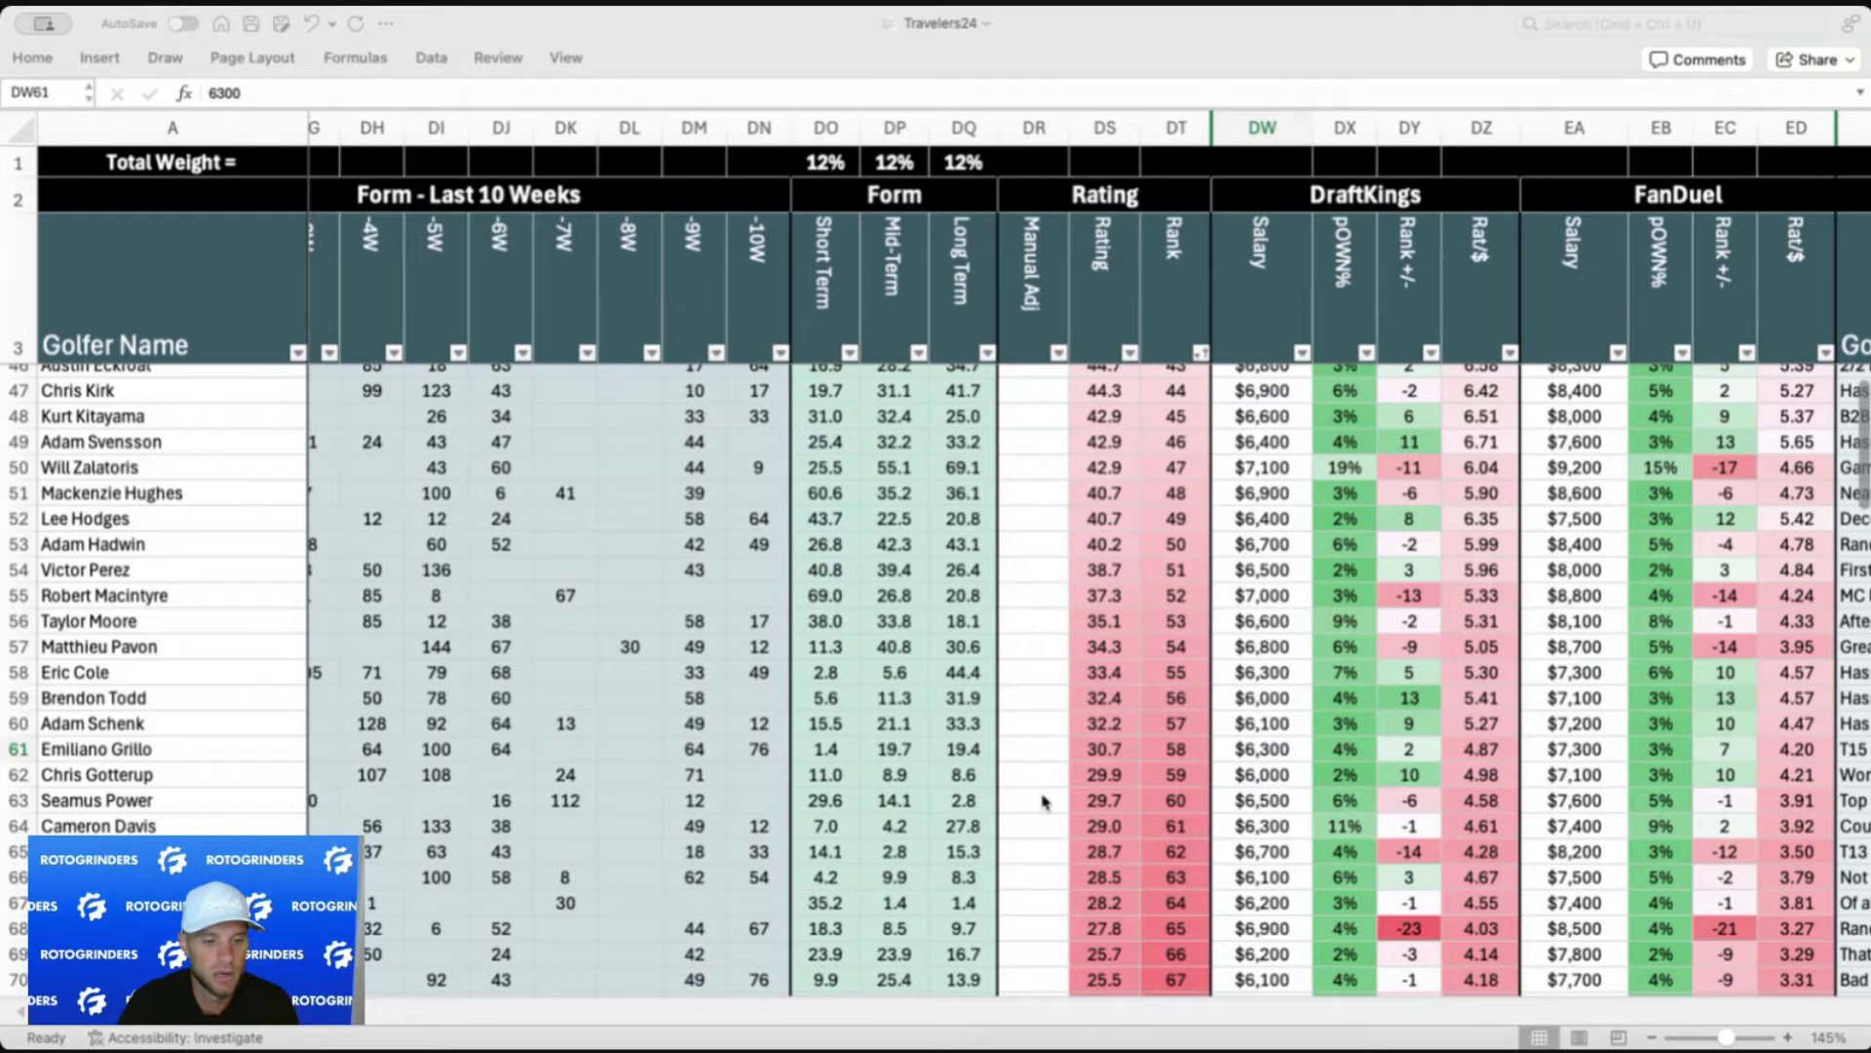
{"action": "key", "text": "super+Tab"}
{"action": "scroll", "coordinate": [1043, 801], "scroll_direction": "up", "scroll_amount": 4}
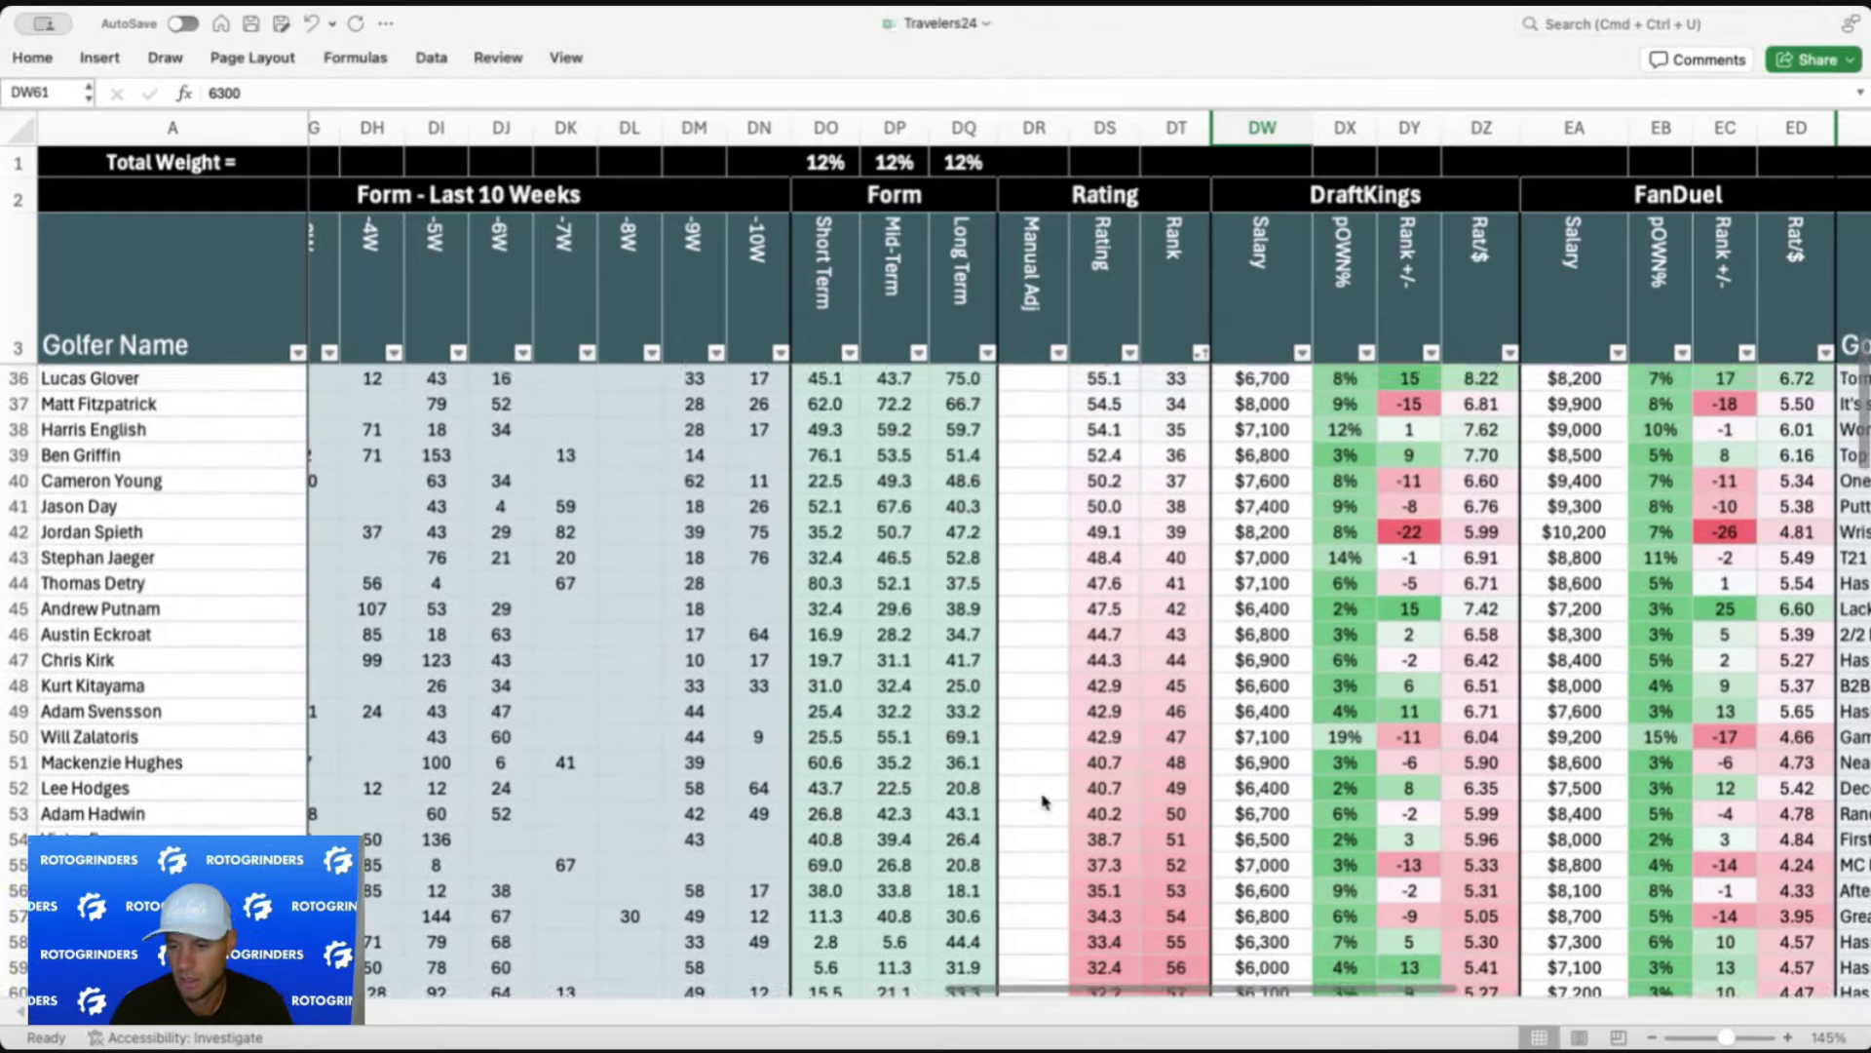
Scroll across the model columns, then switch to the Upload sheet listing player_id, name and fpts
{"action": "scroll", "coordinate": [1043, 801], "scroll_direction": "up", "scroll_amount": 10}
{"action": "scroll", "coordinate": [1043, 801], "scroll_direction": "right", "scroll_amount": 5}
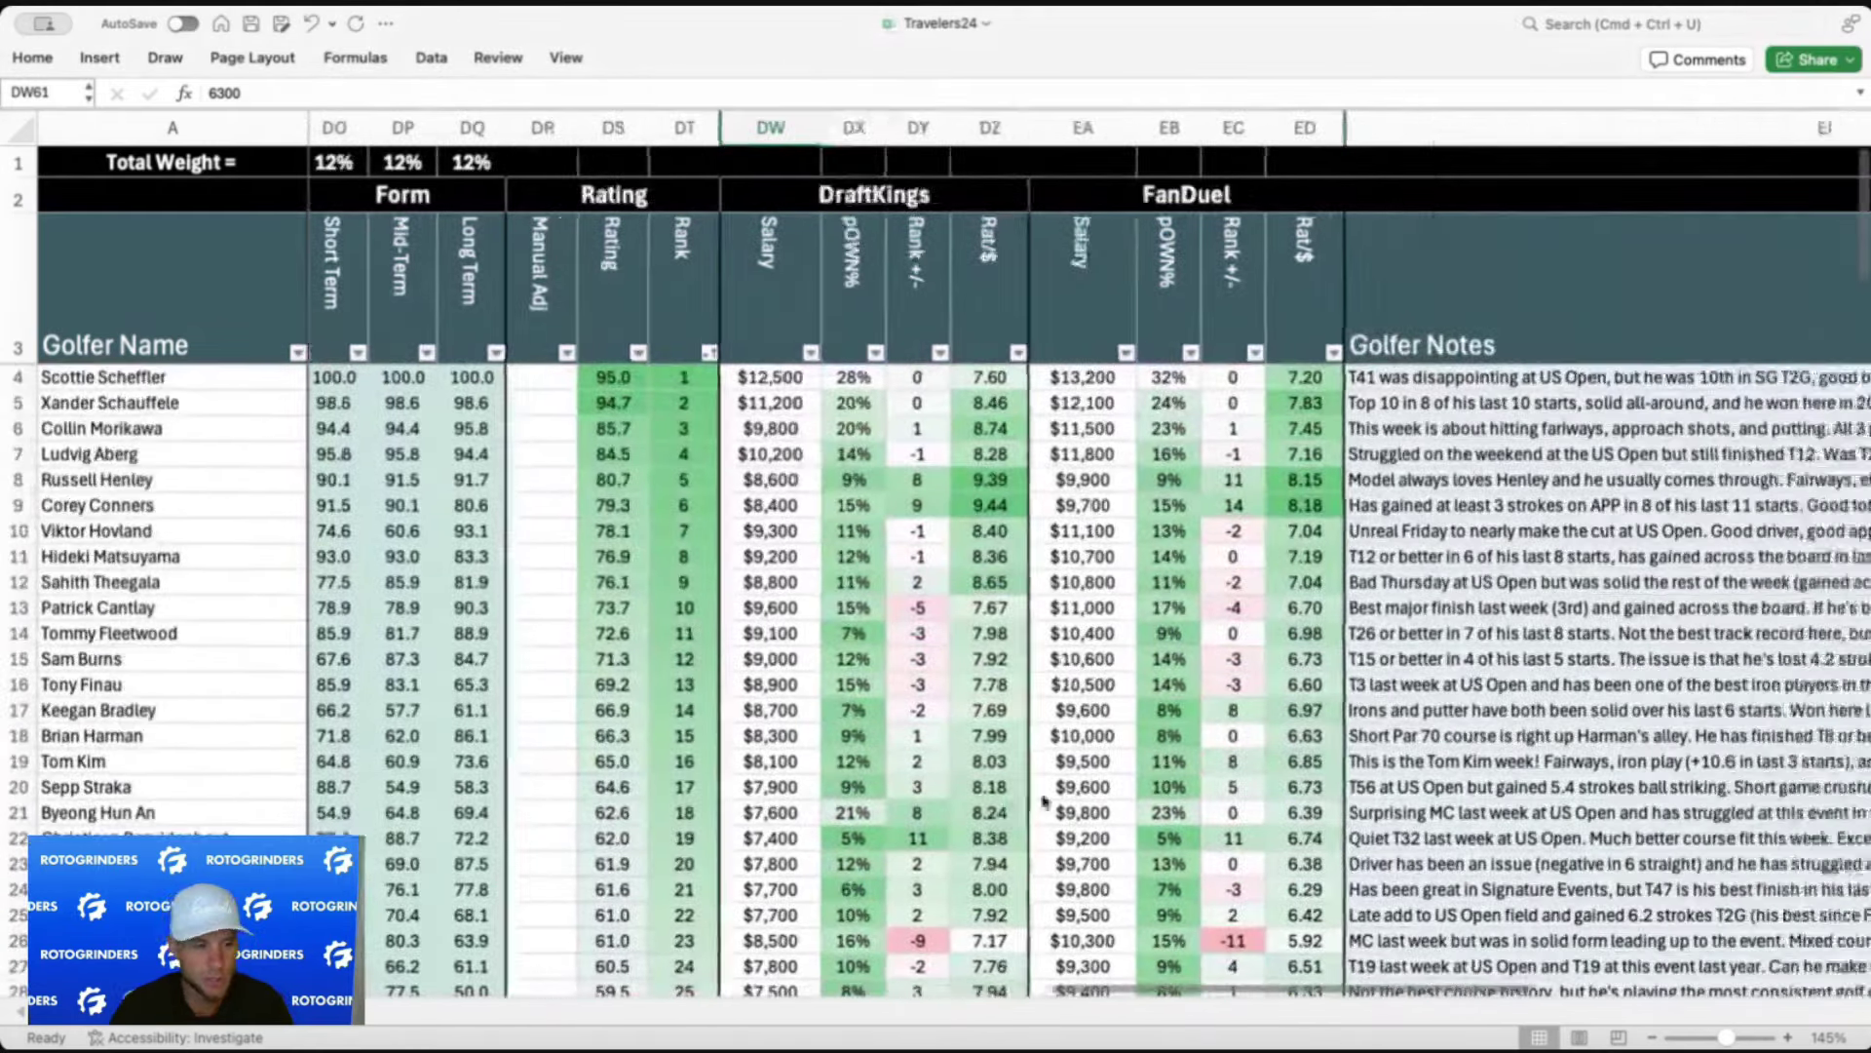
{"action": "scroll", "coordinate": [1043, 801], "scroll_direction": "right", "scroll_amount": 3}
{"action": "key", "text": "super+Tab"}
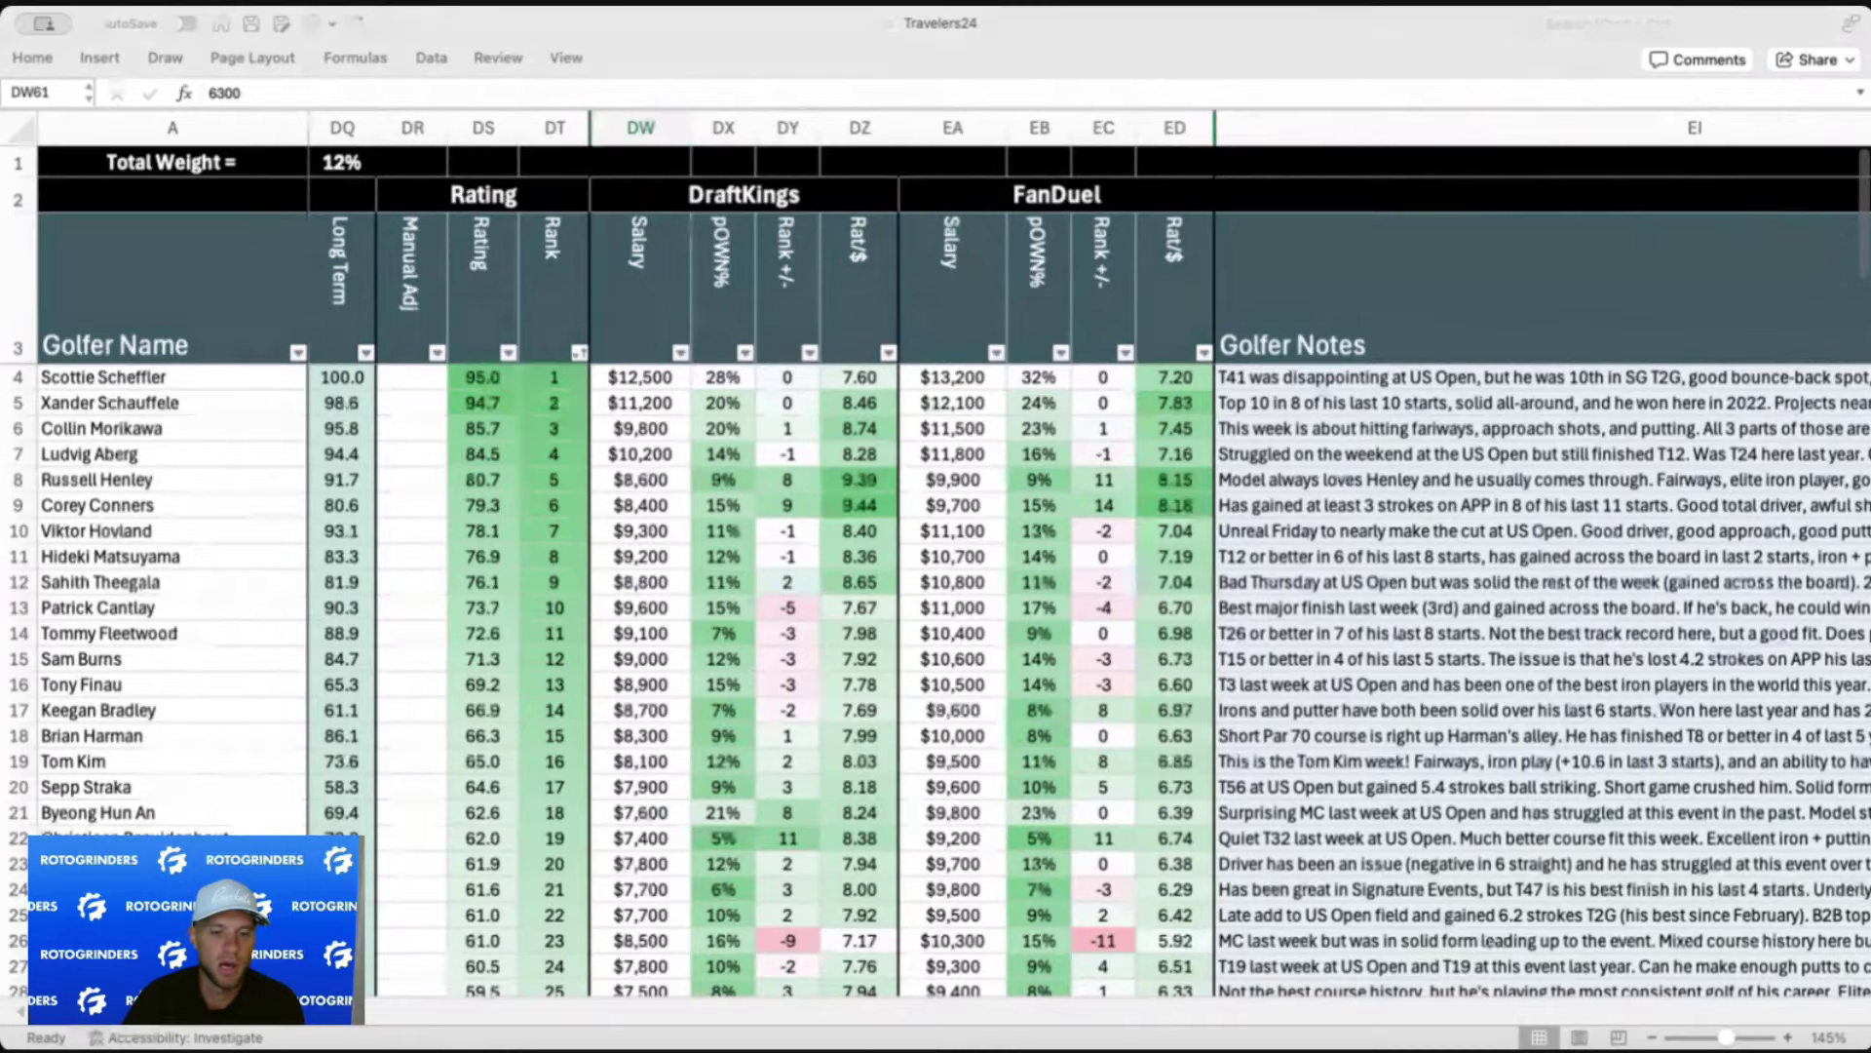
{"action": "key", "text": "super+Tab"}
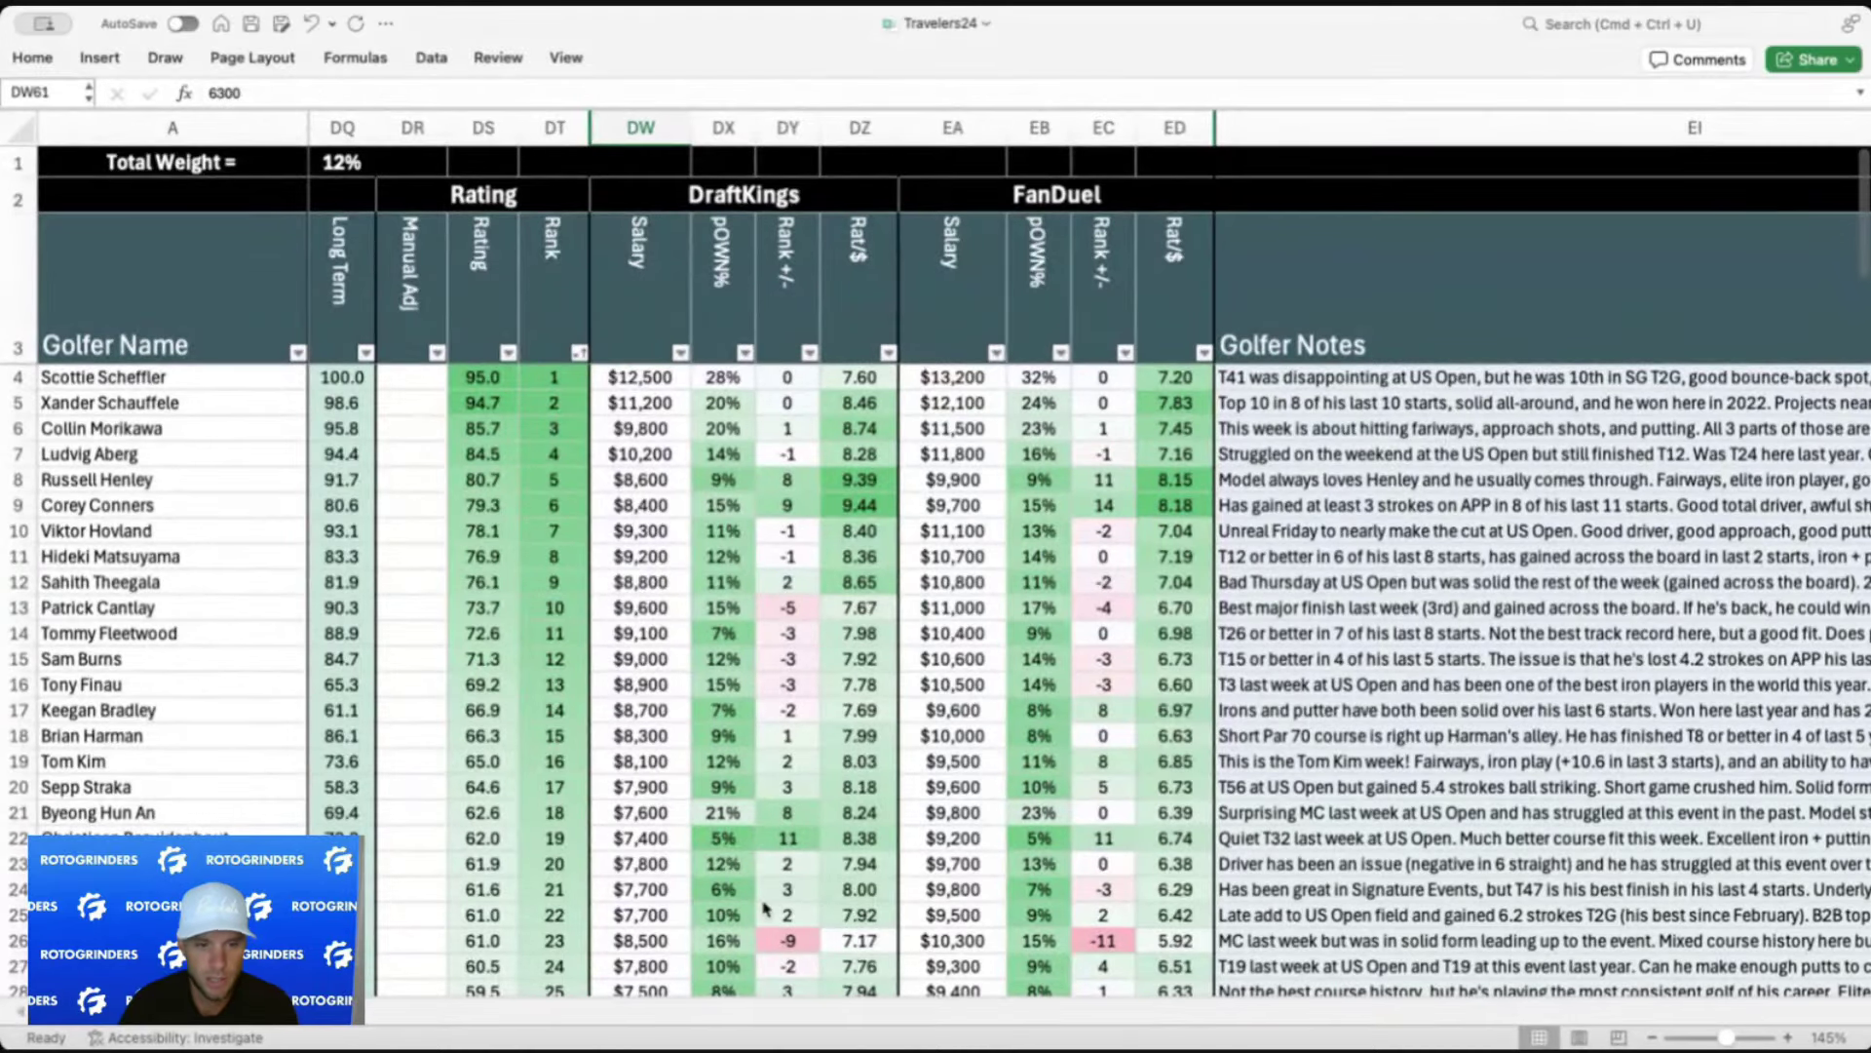
{"action": "scroll", "coordinate": [335, 156], "scroll_direction": "left", "scroll_amount": 10}
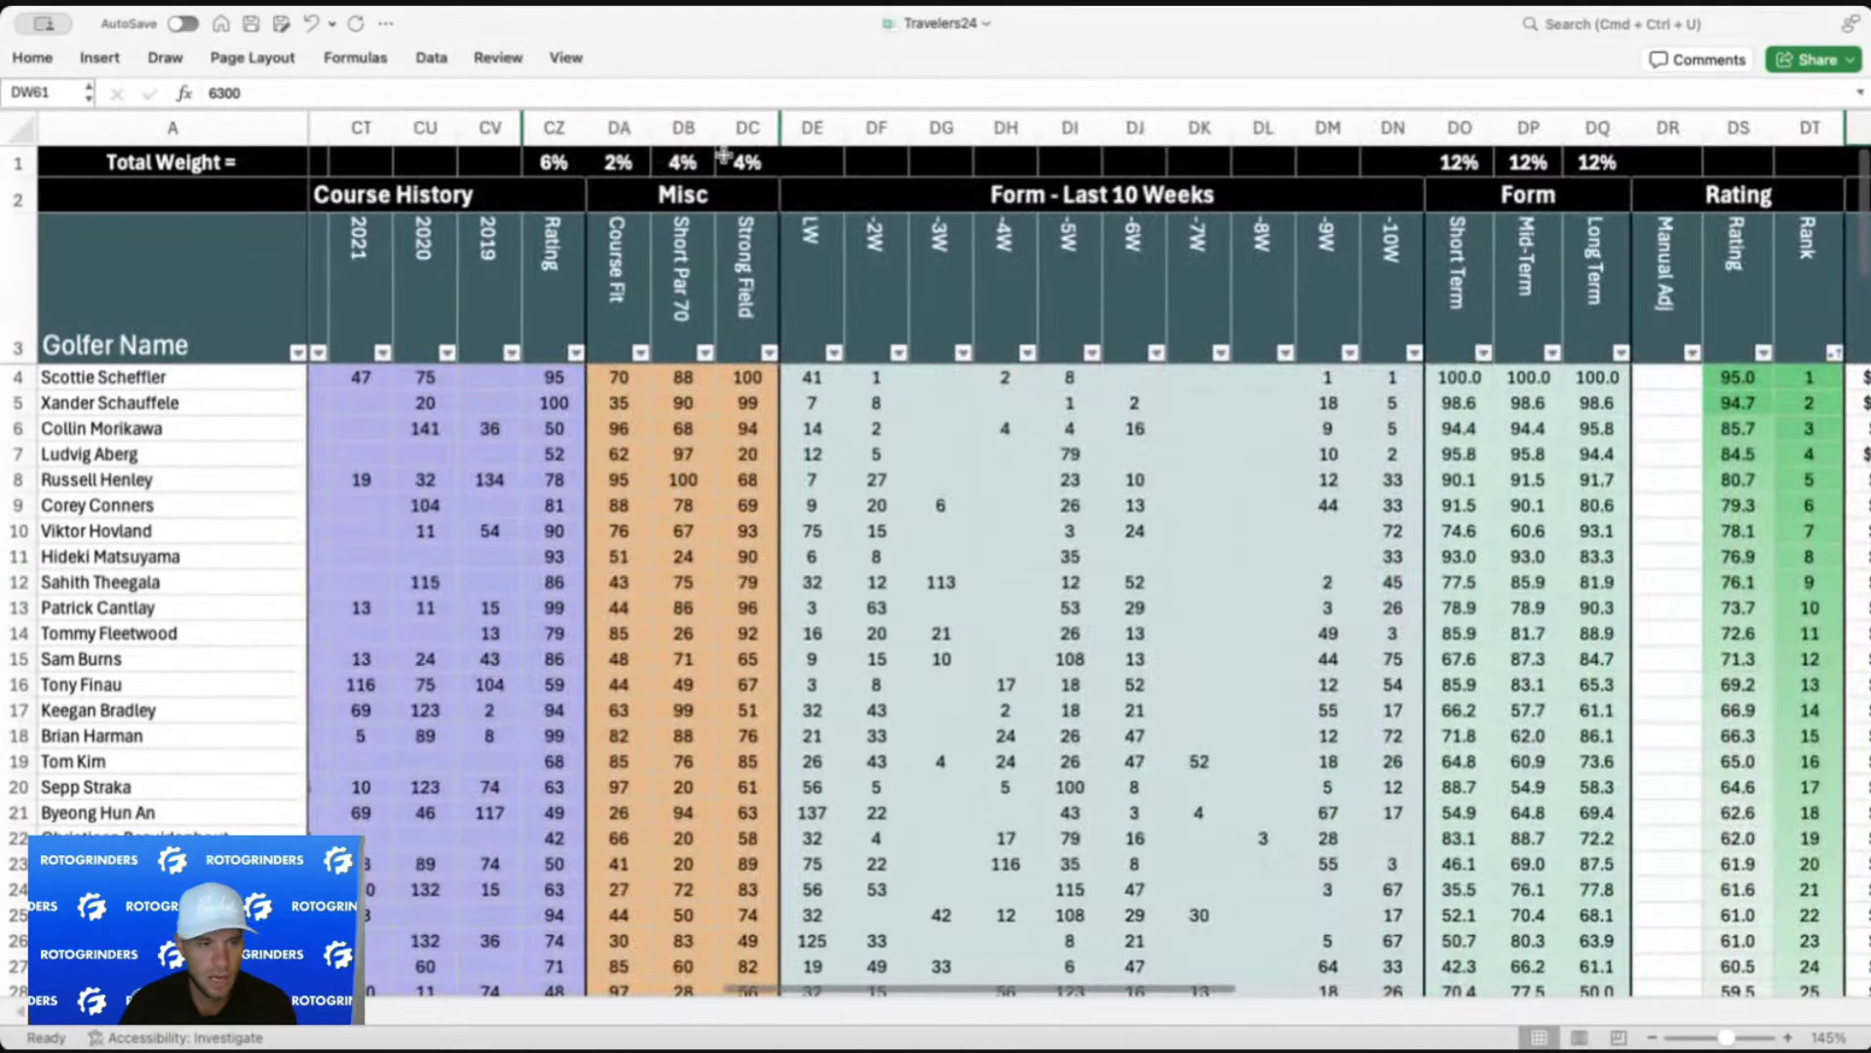
{"action": "scroll", "coordinate": [363, 157], "scroll_direction": "left", "scroll_amount": 15}
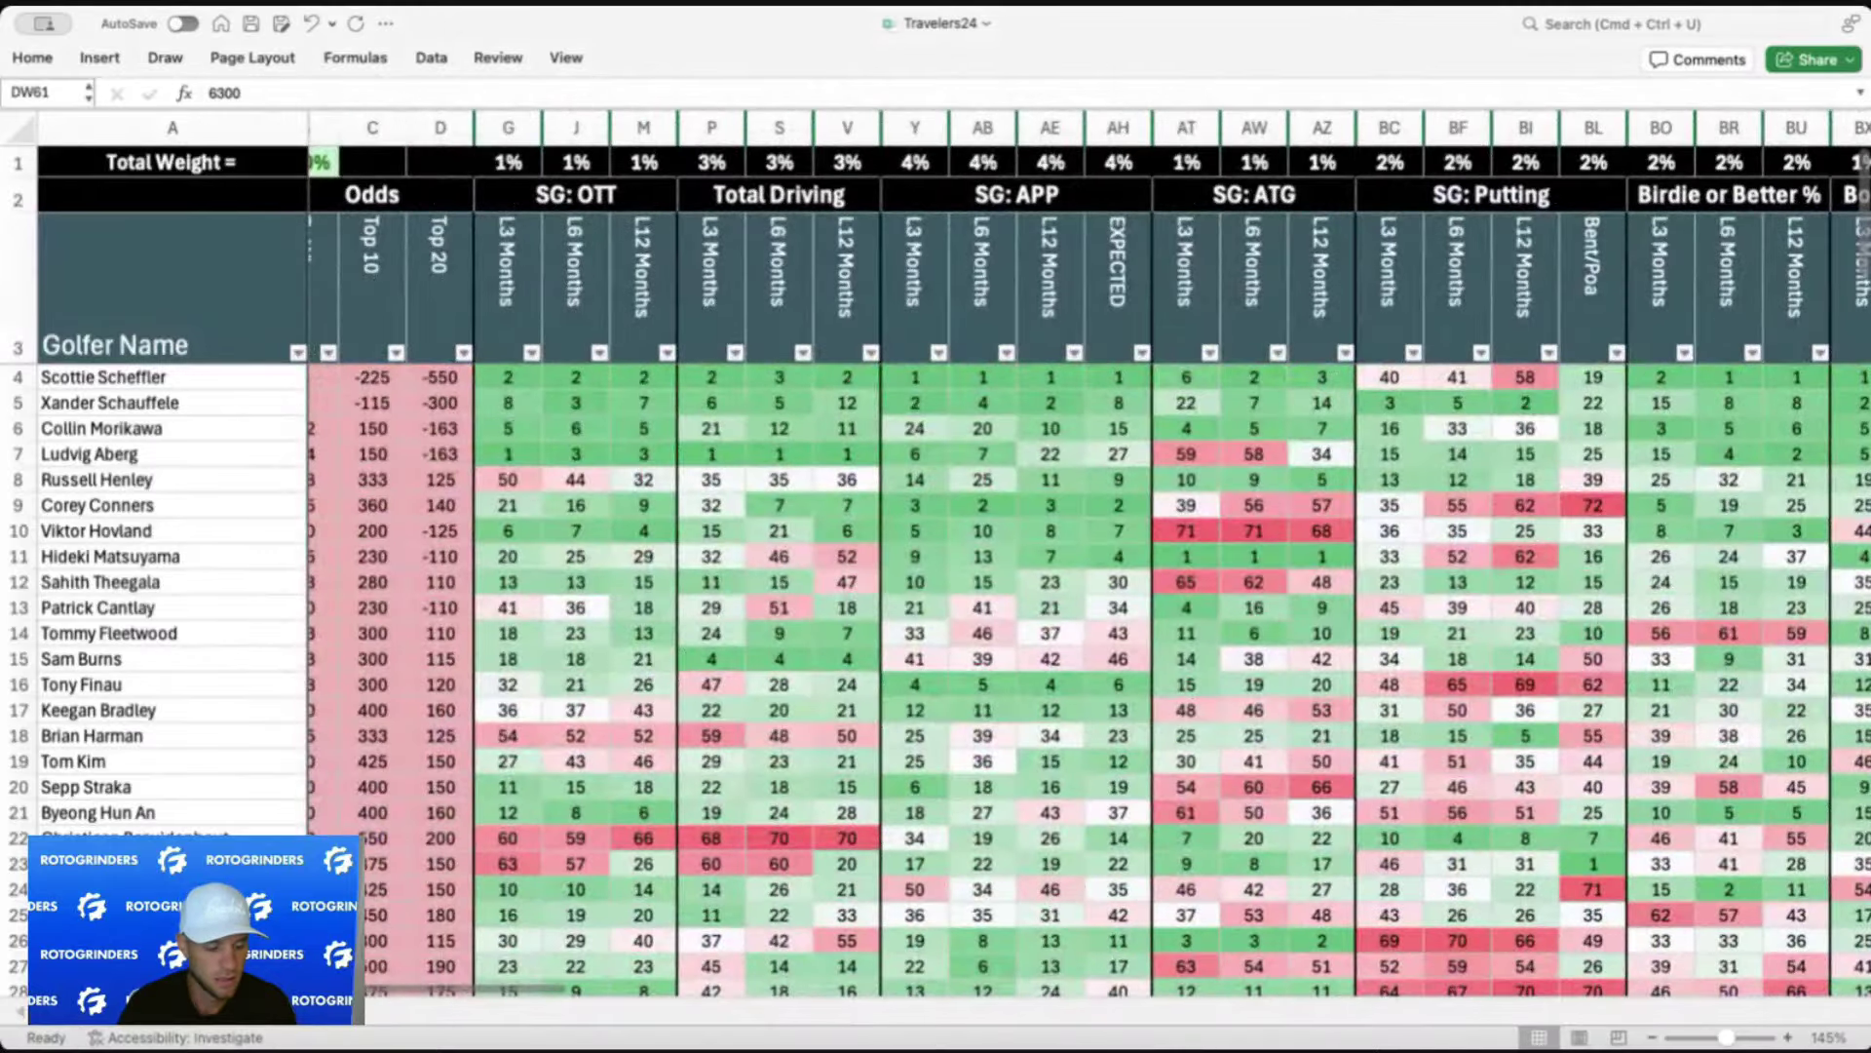
{"action": "key", "text": "ctrl+Page_Down"}
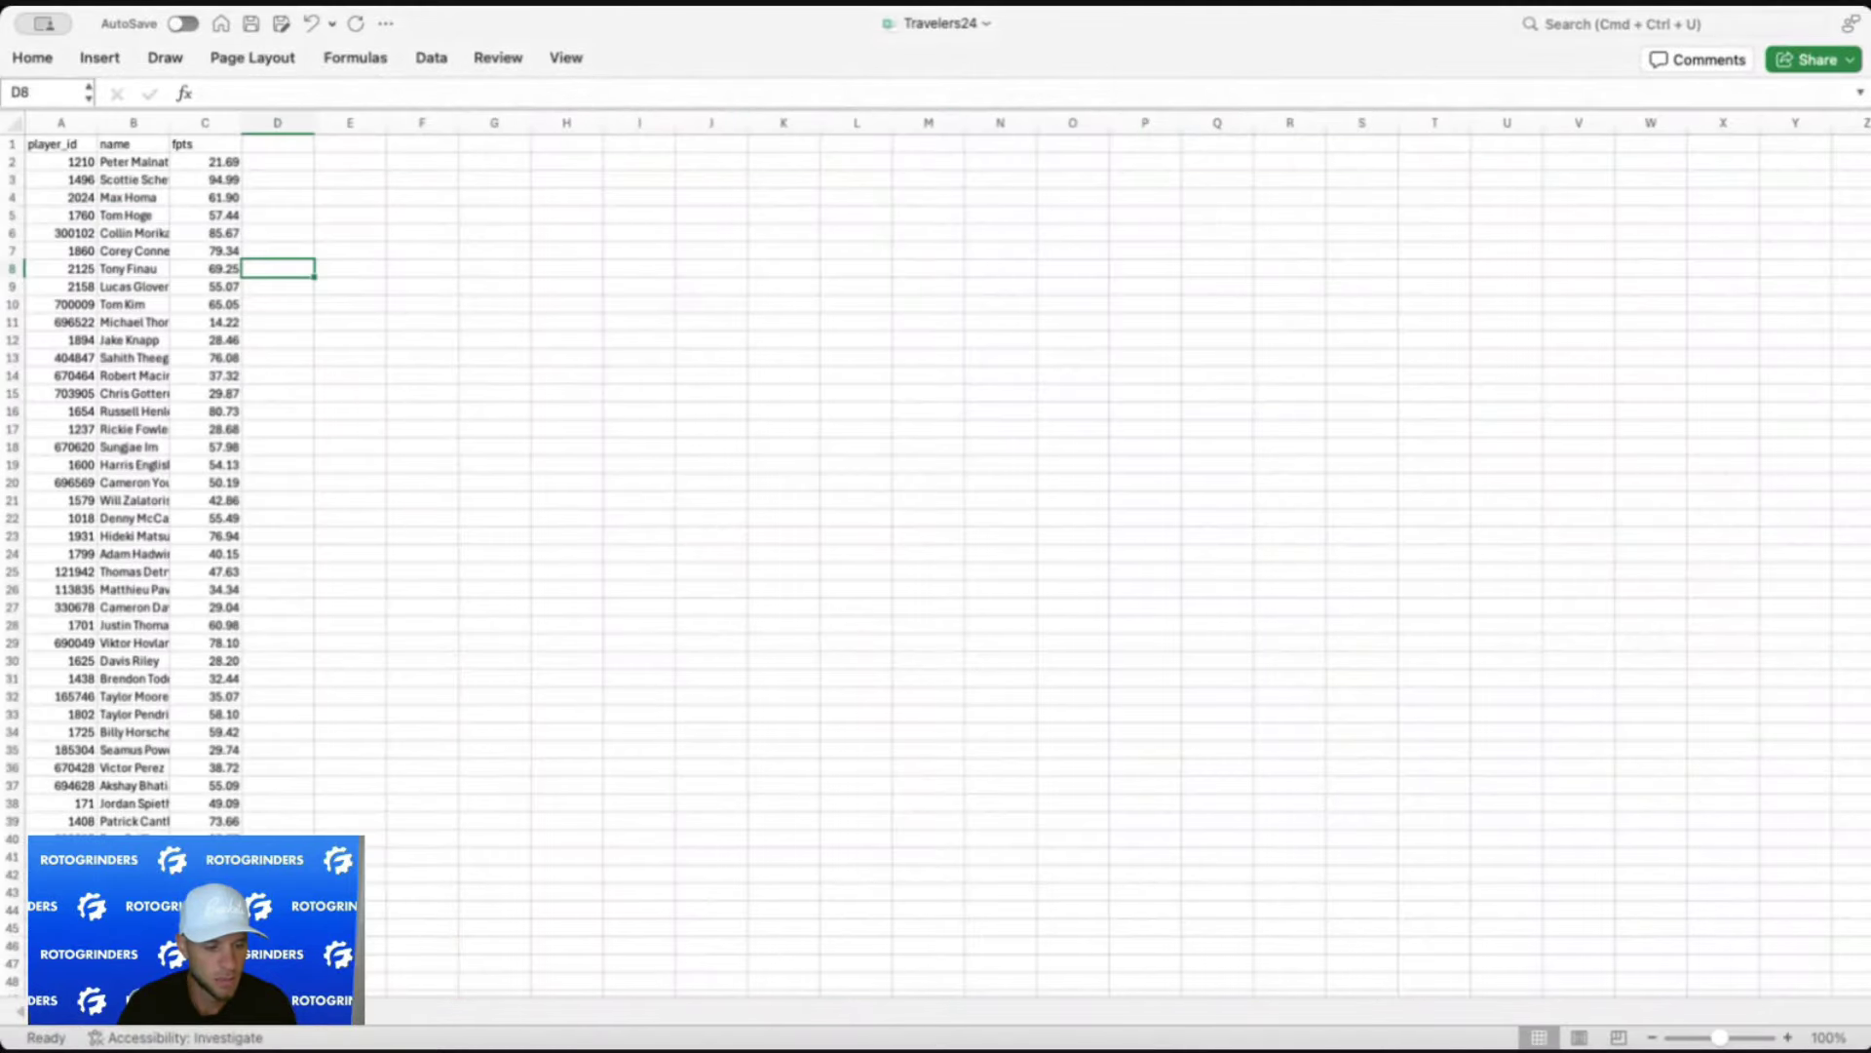
Inspect several IFERROR/INDEX/MATCH fpts formulas in column C, then return to the MODEL sheet
{"action": "left_click", "coordinate": [221, 177]}
{"action": "left_click", "coordinate": [161, 494]}
{"action": "left_click", "coordinate": [199, 514]}
{"action": "scroll", "coordinate": [204, 513], "scroll_direction": "down", "scroll_amount": 1}
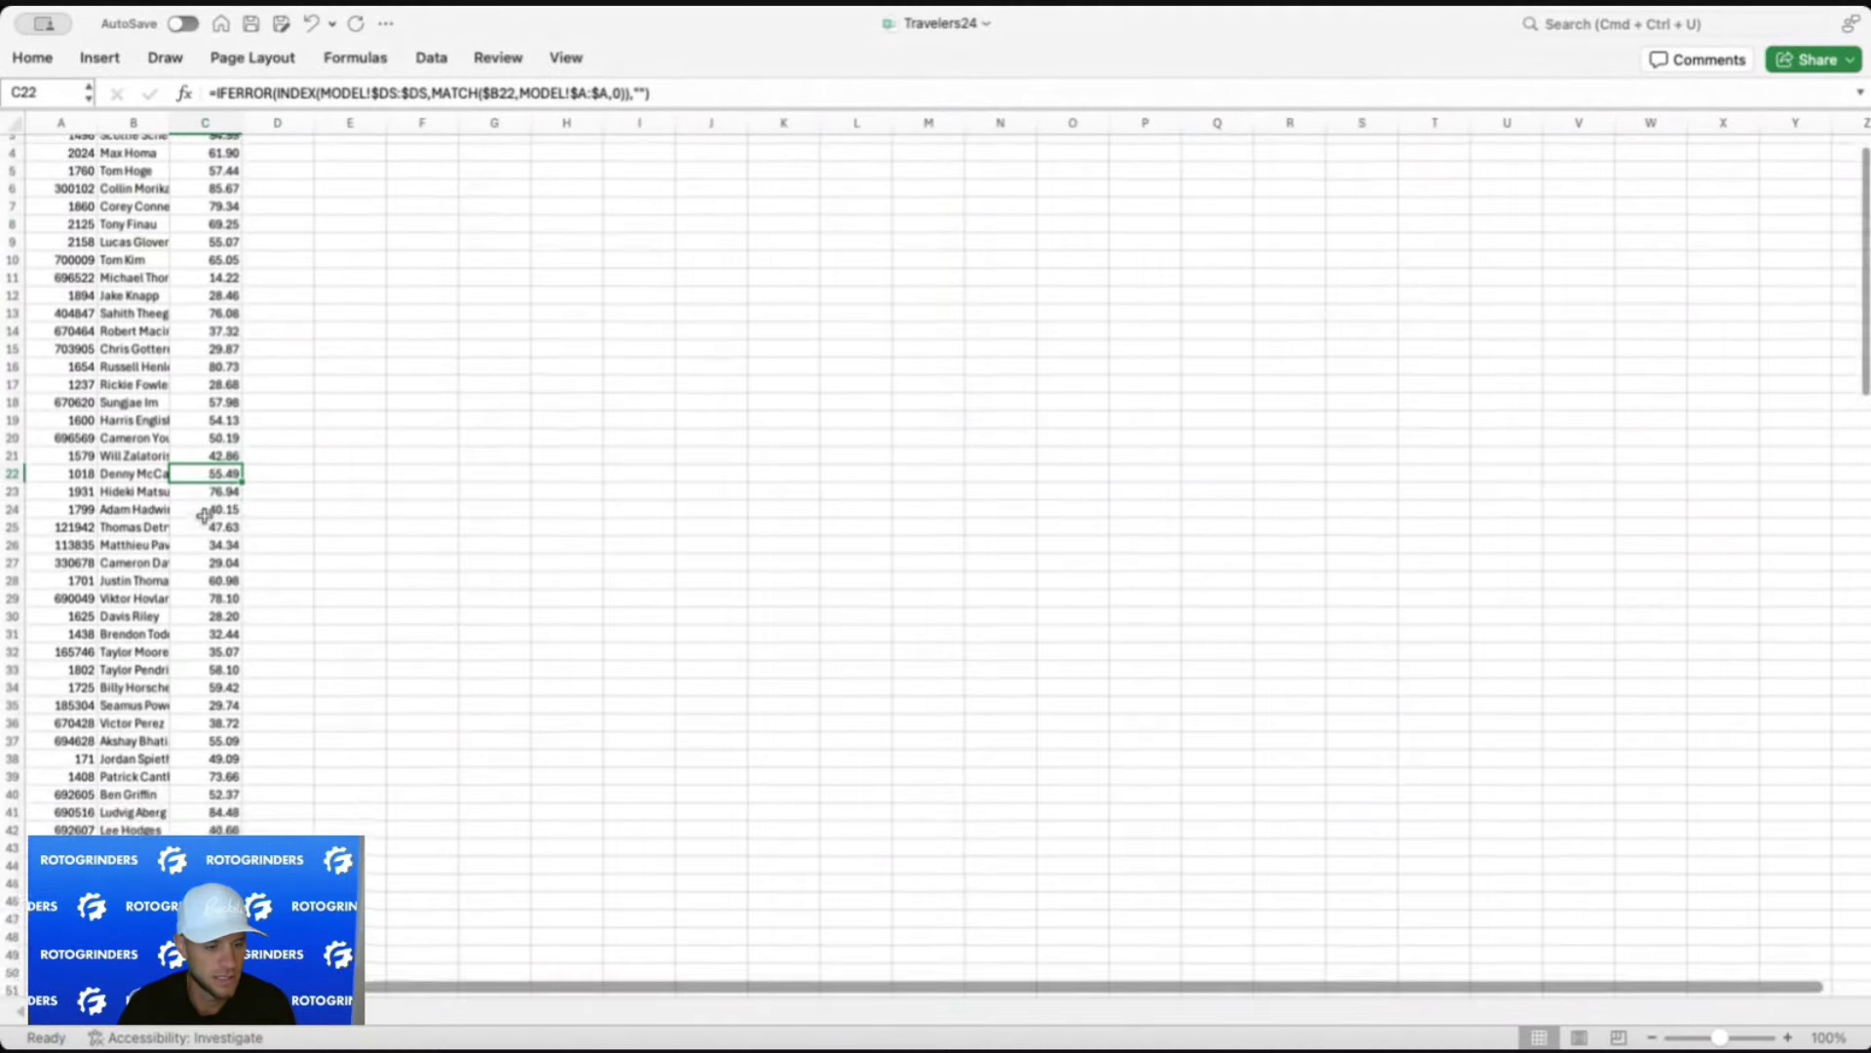
{"action": "scroll", "coordinate": [204, 514], "scroll_direction": "down", "scroll_amount": 20}
{"action": "scroll", "coordinate": [203, 511], "scroll_direction": "up", "scroll_amount": 20}
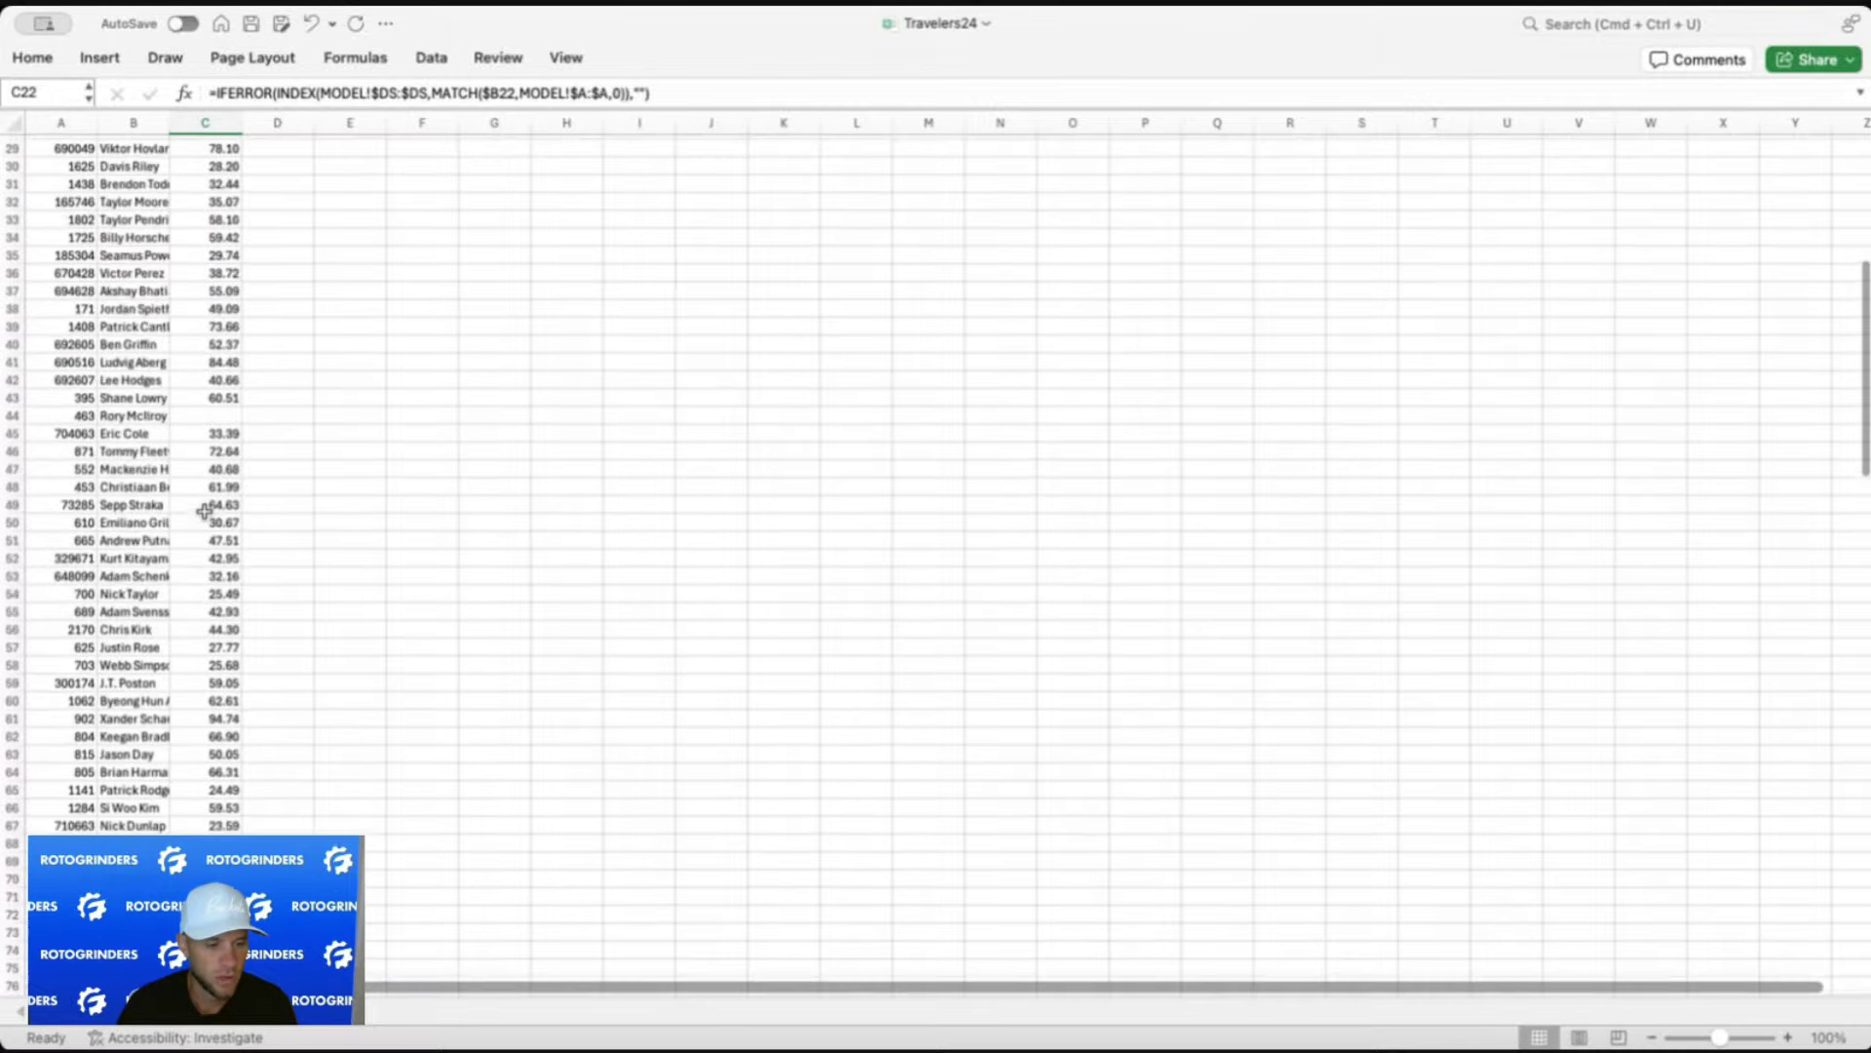
{"action": "scroll", "coordinate": [203, 510], "scroll_direction": "up", "scroll_amount": 11}
{"action": "left_click", "coordinate": [205, 268]}
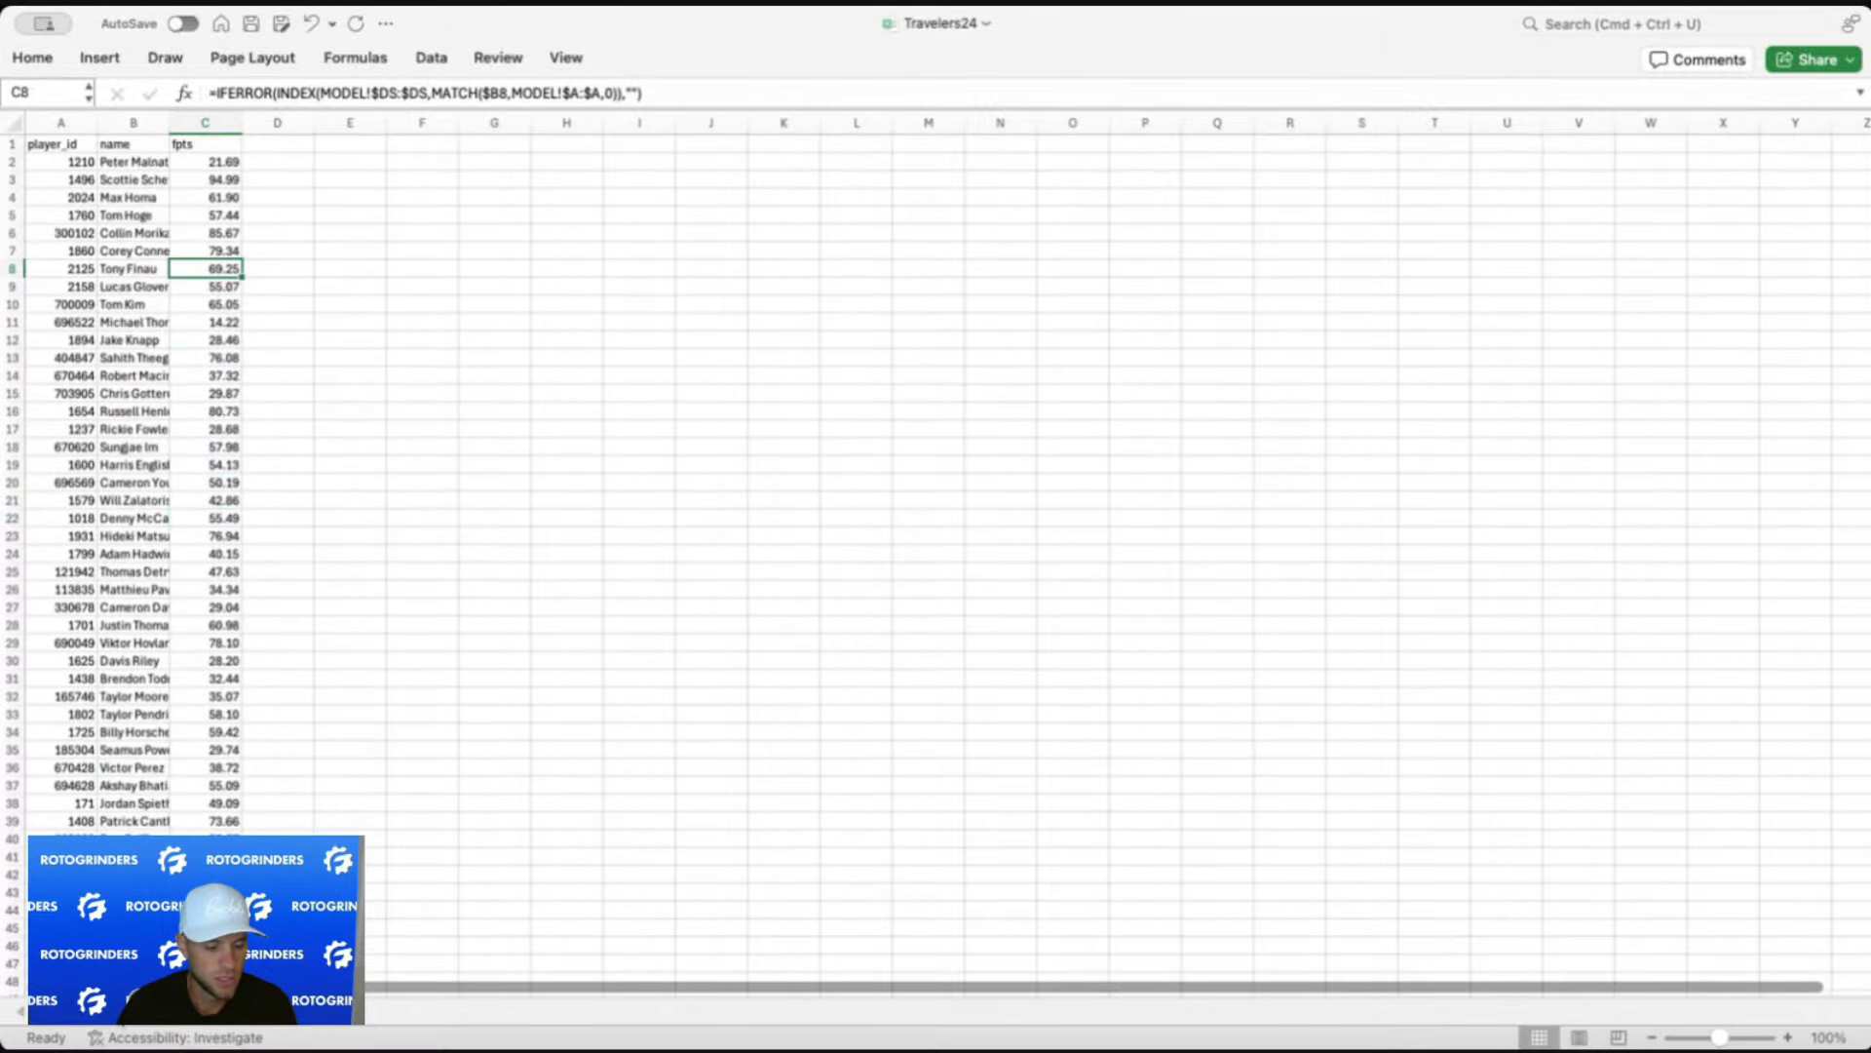
{"action": "key", "text": "ctrl+Page_Down"}
{"action": "scroll", "coordinate": [716, 655], "scroll_direction": "right", "scroll_amount": 10}
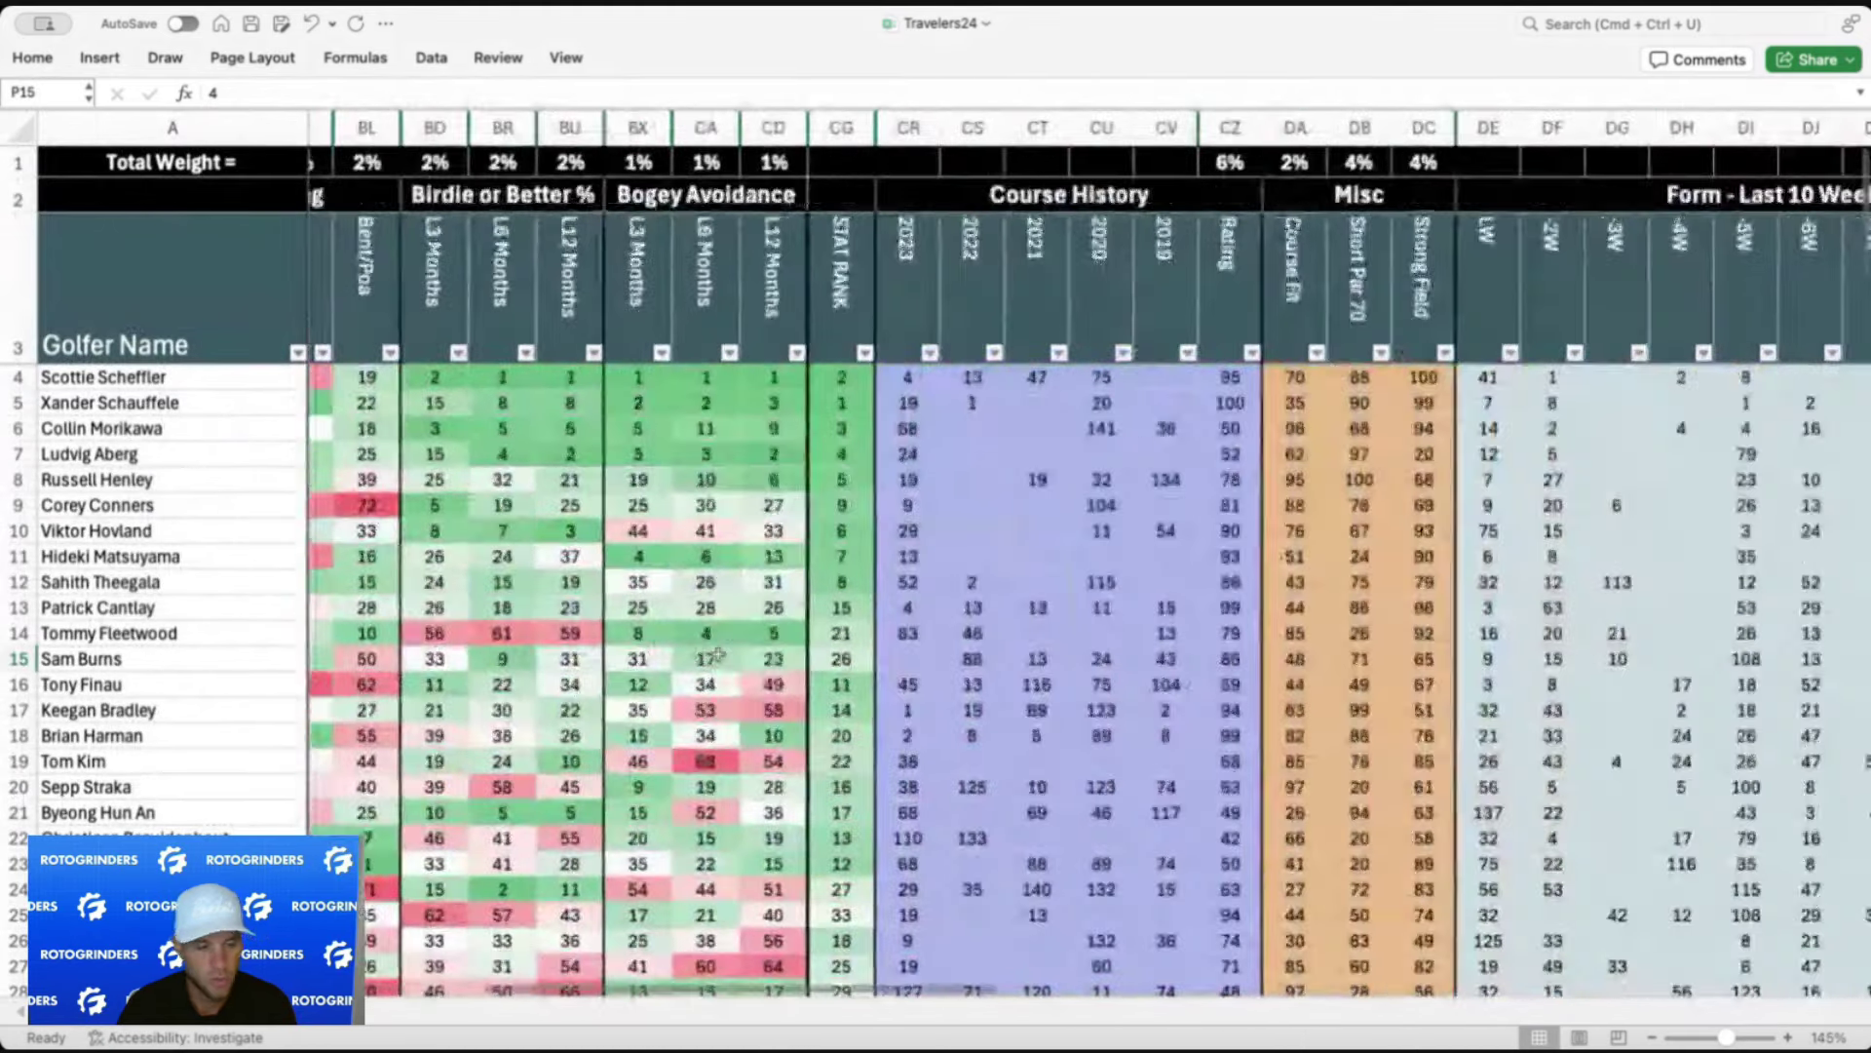